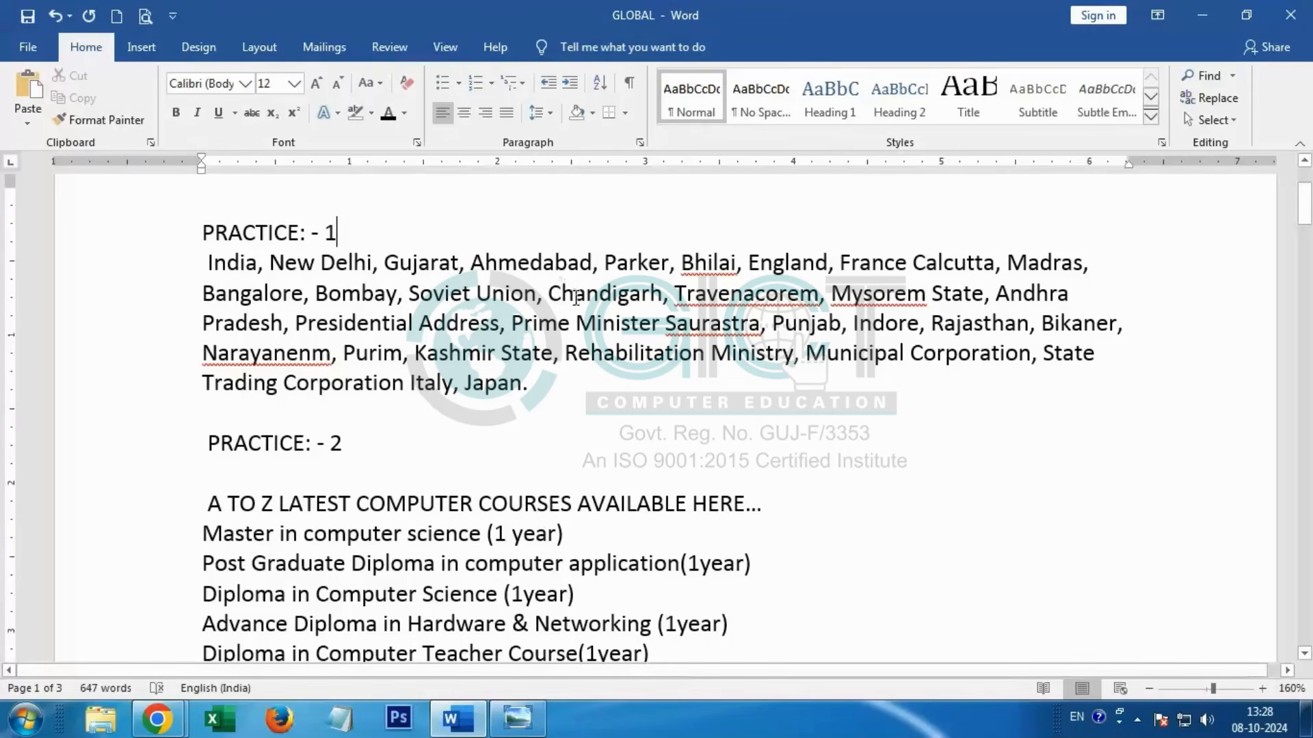
Step: Switch to Windows Photo Viewer and enlarge the keyboard picture to examine its key layout from one side to the other
click(513, 729)
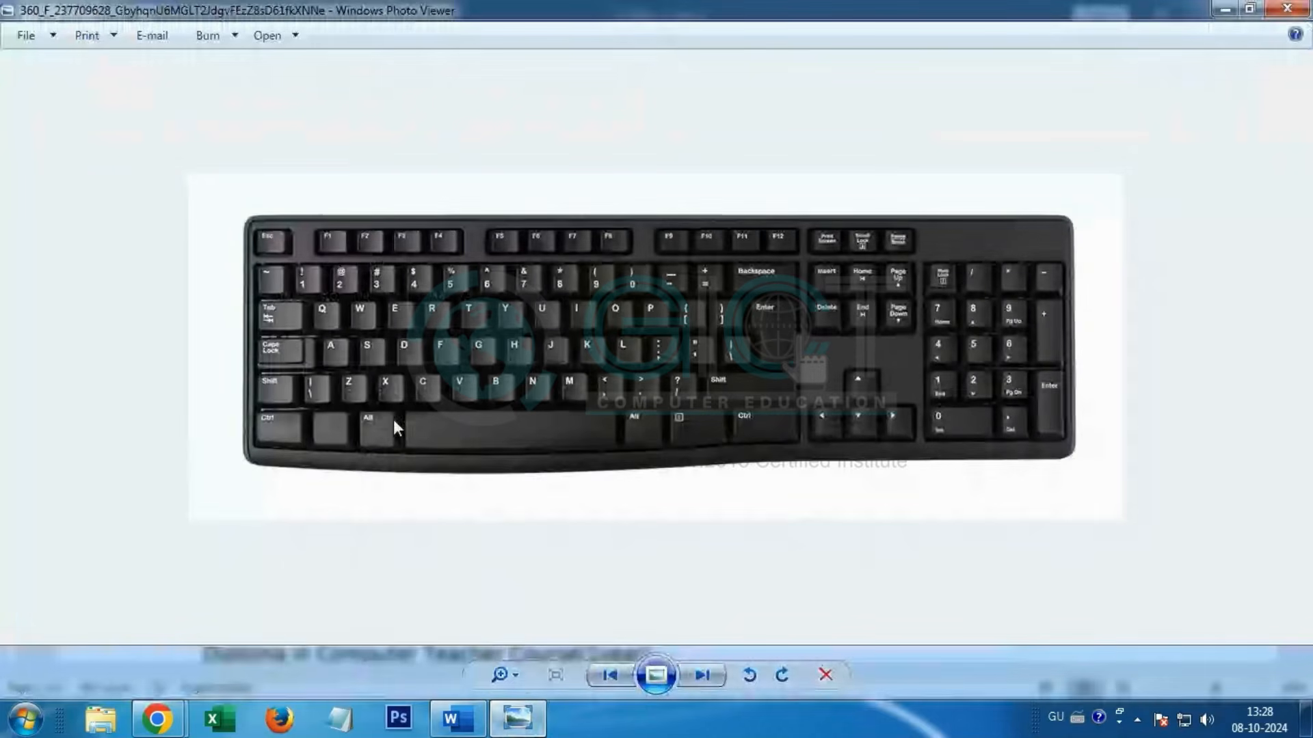
scroll(270, 349, up, 3)
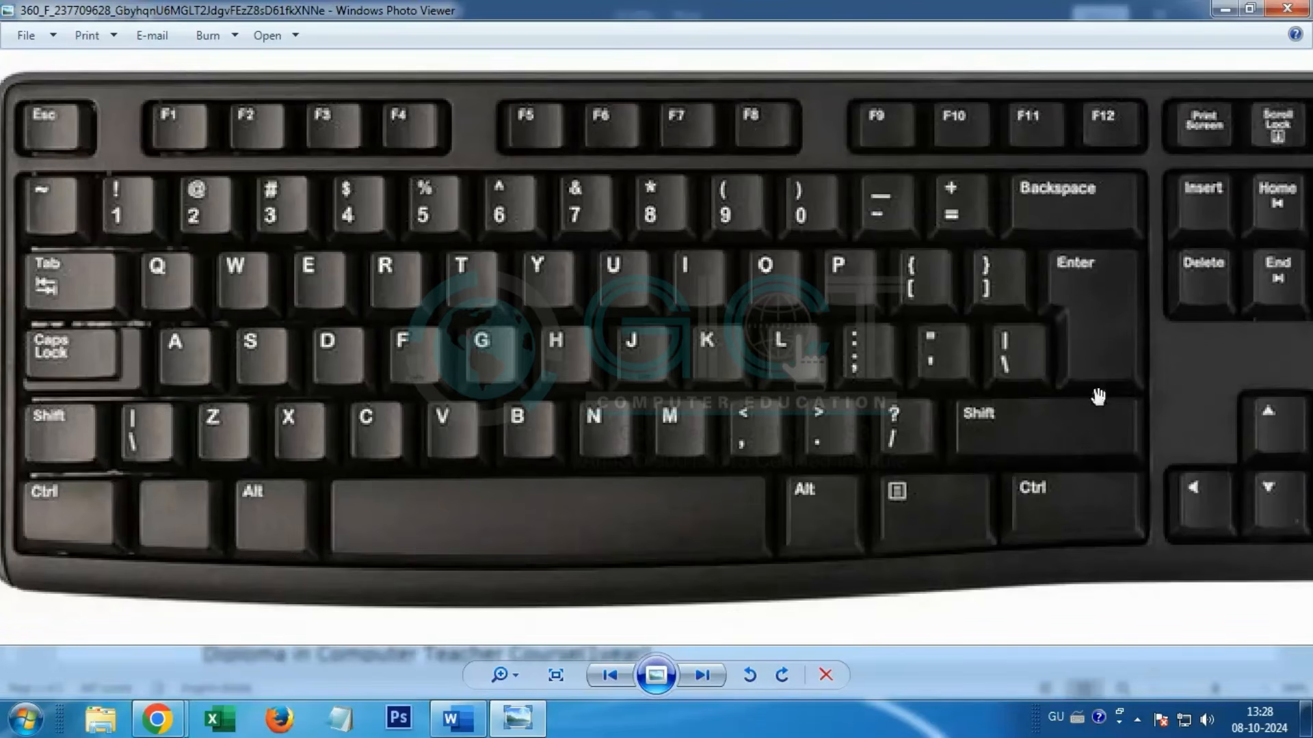
drag(1151, 334, 984, 374)
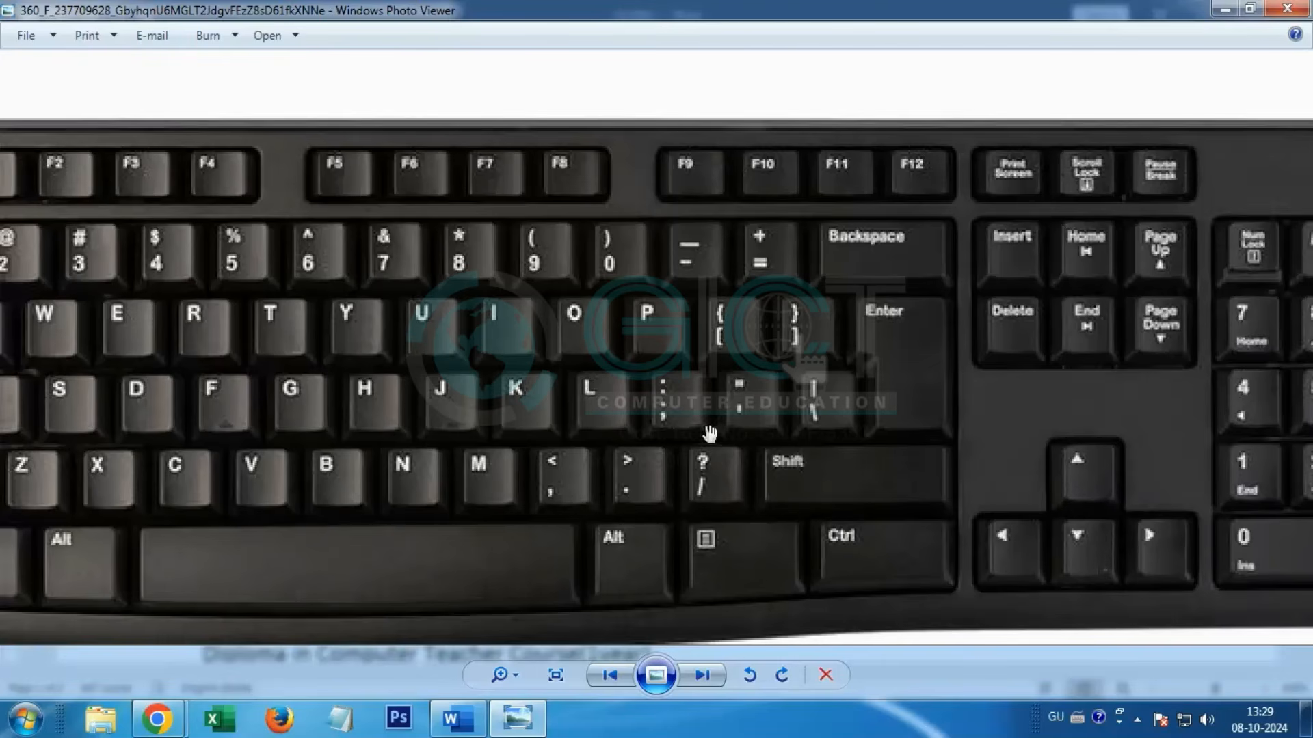
drag(710, 431, 986, 417)
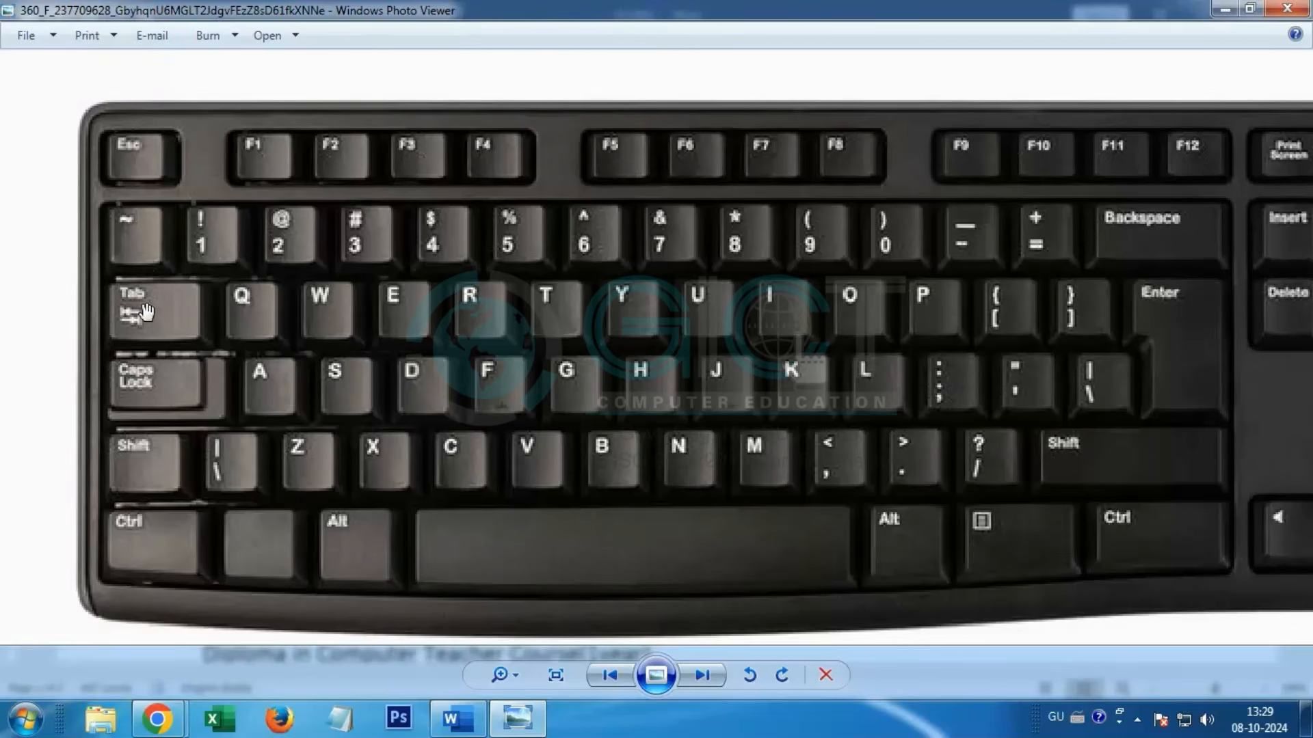
Step: Switch to Word, insert four tabs before "India" in the Practice 1 paragraph, and remove three of them
click(457, 719)
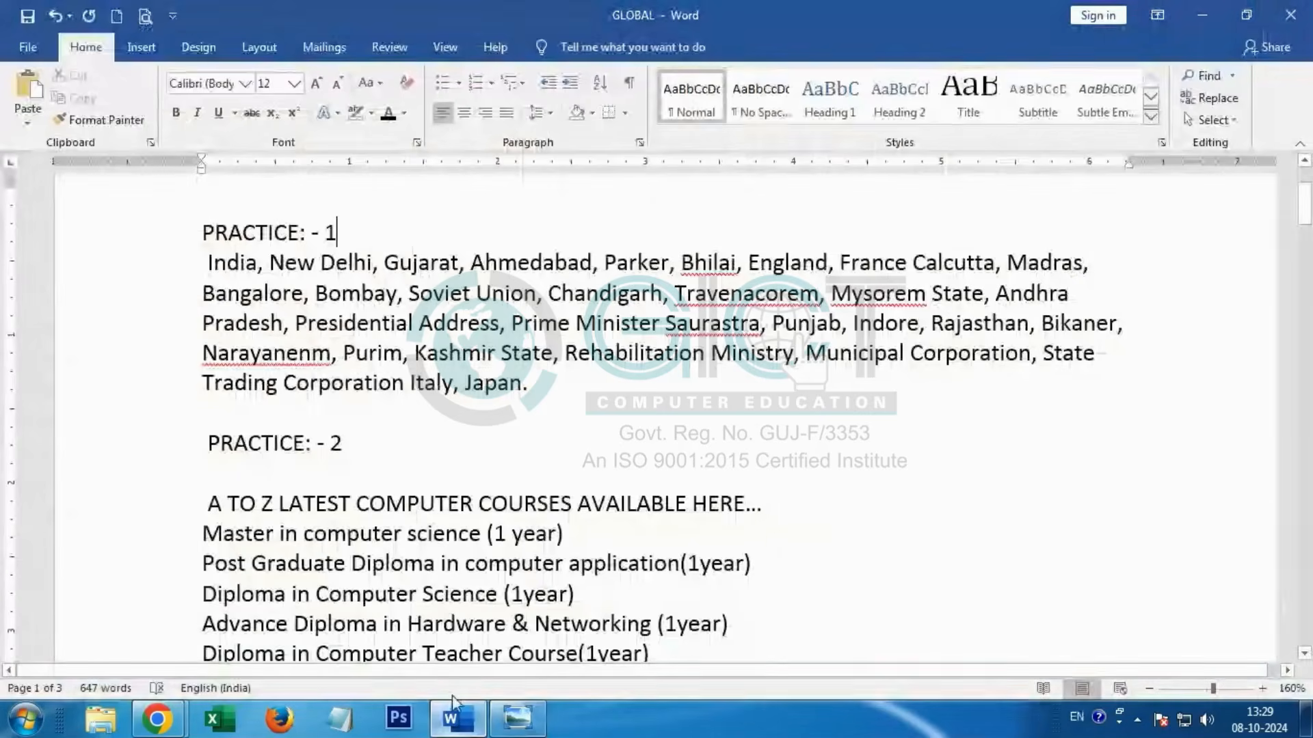
click(209, 263)
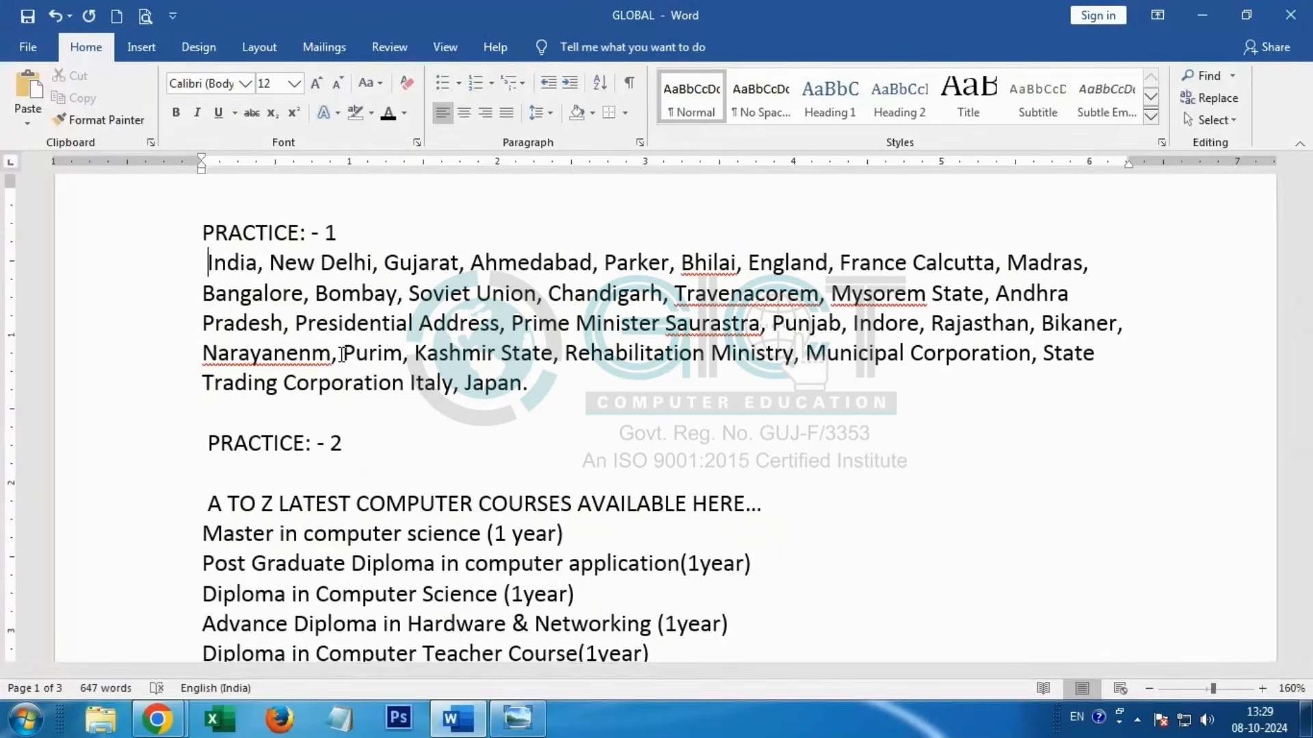
key(Tab)
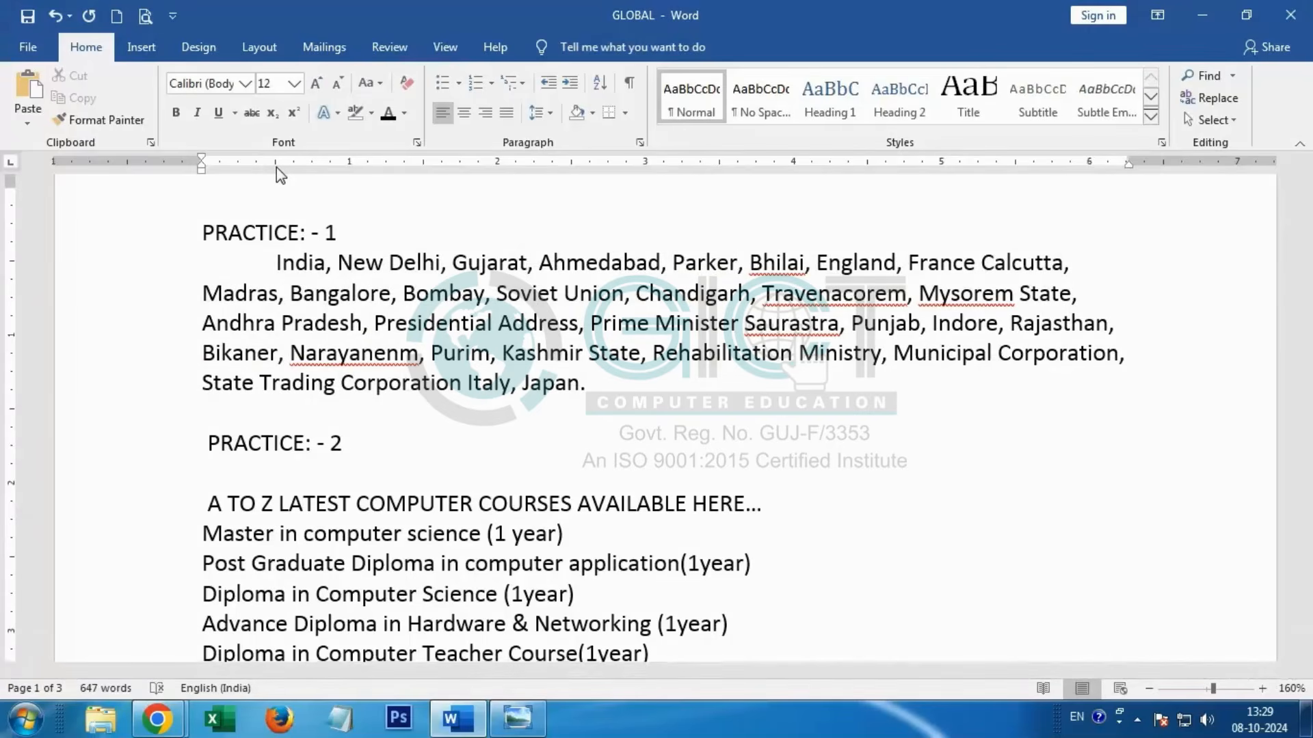
key(Tab)
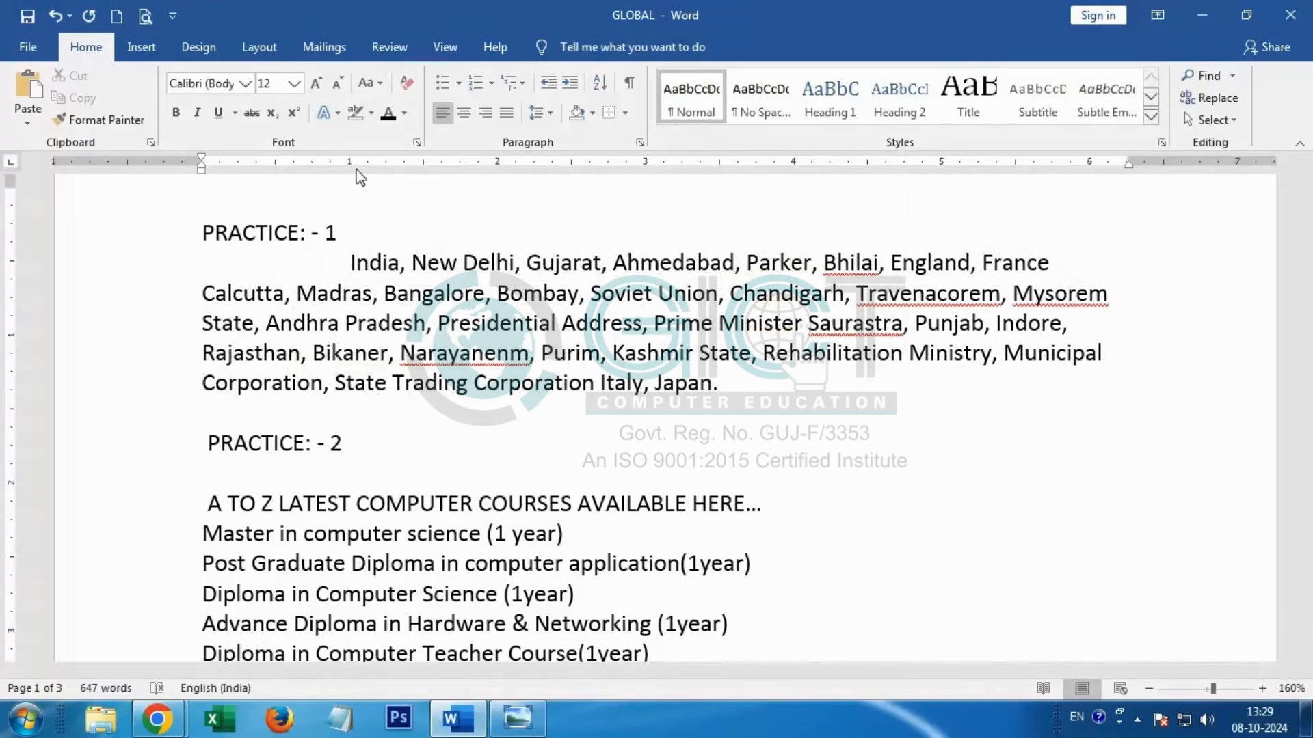
key(Tab)
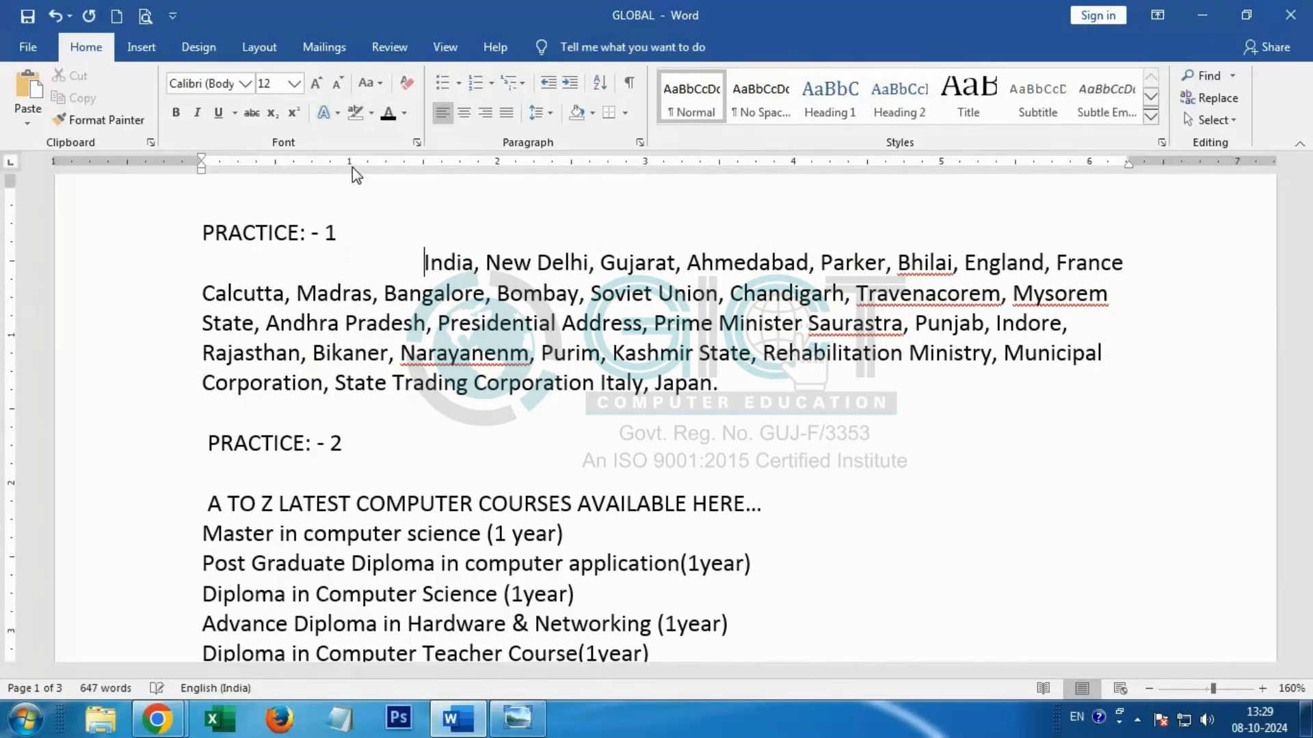
key(Tab)
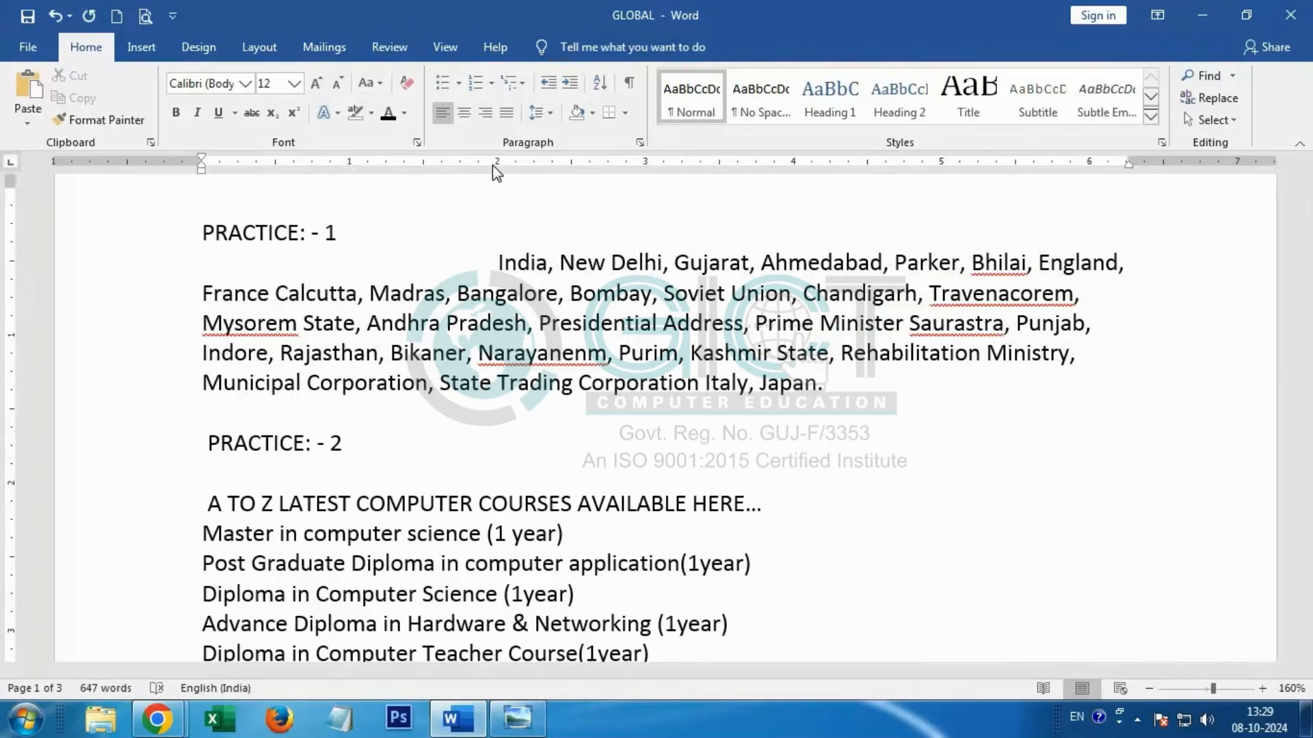
key(BackSpace)
key(BackSpace)
key(BackSpace)
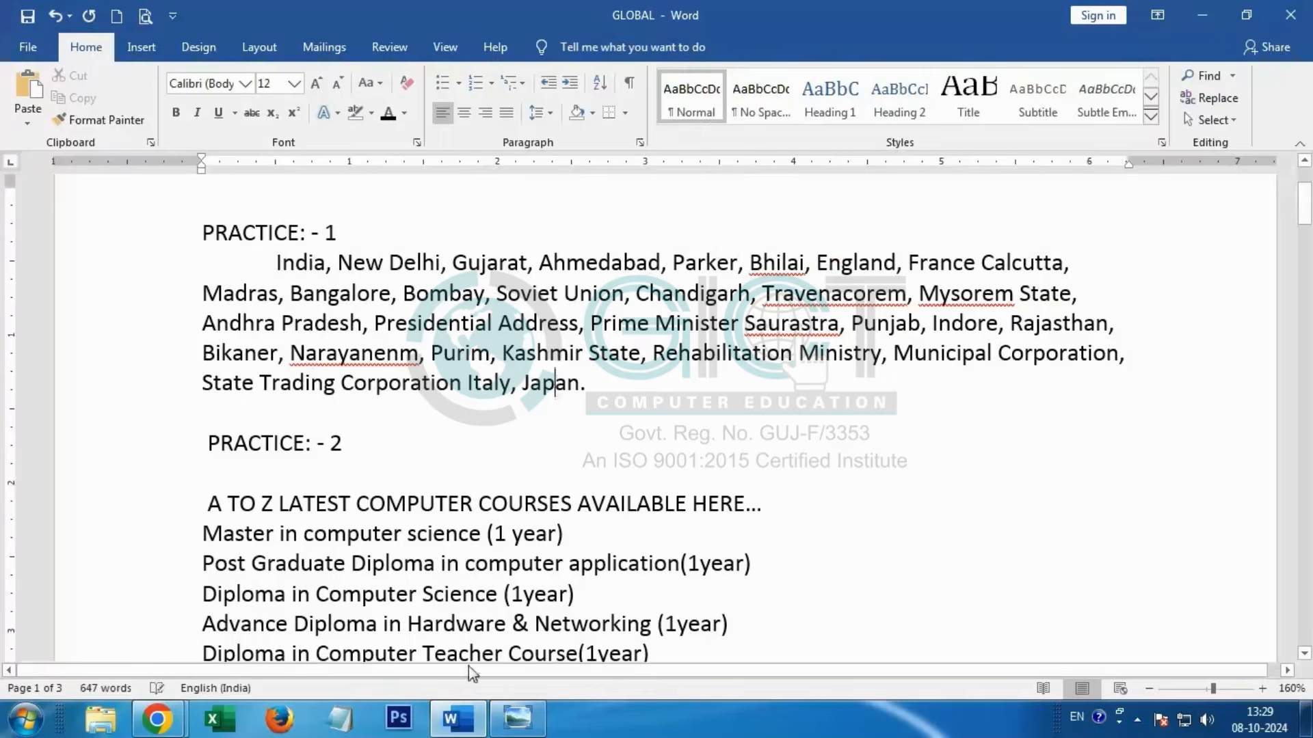
Step: Look at the spacebar in the keyboard picture, and replace the tab before "India" in Word with several spaces
click(518, 718)
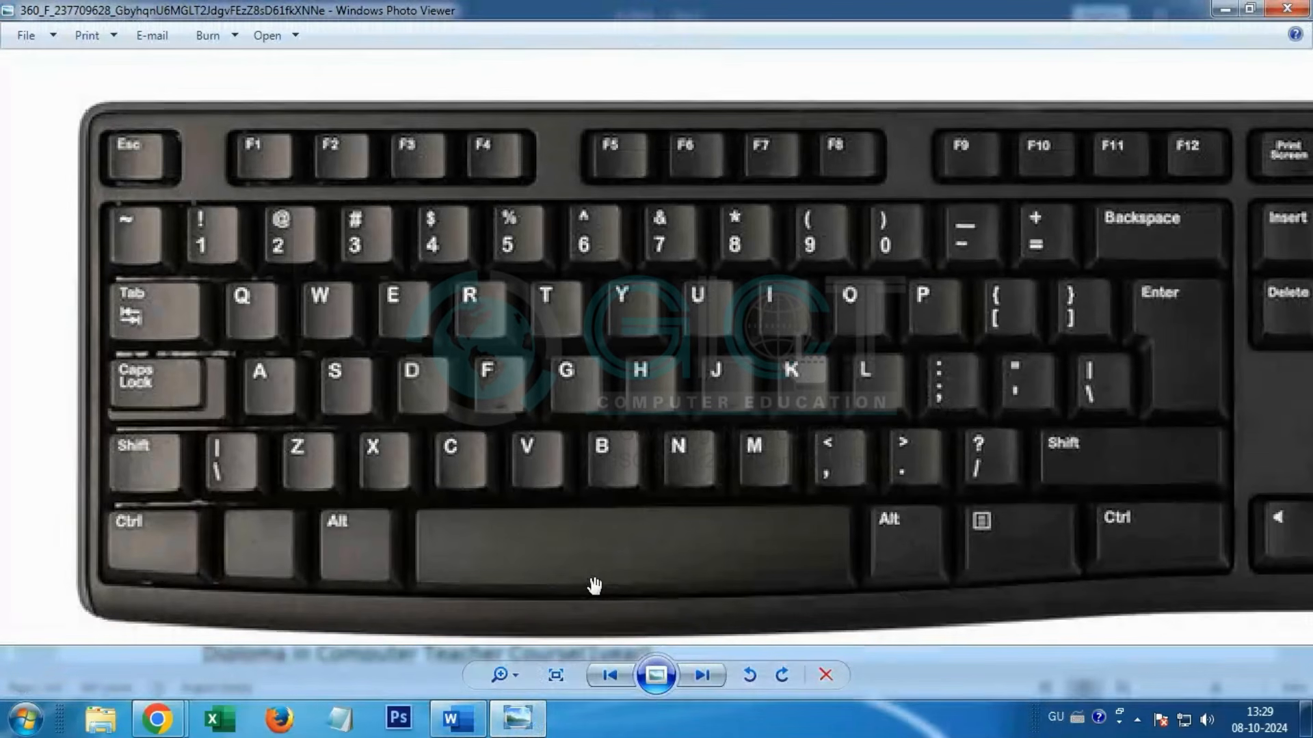
click(1225, 9)
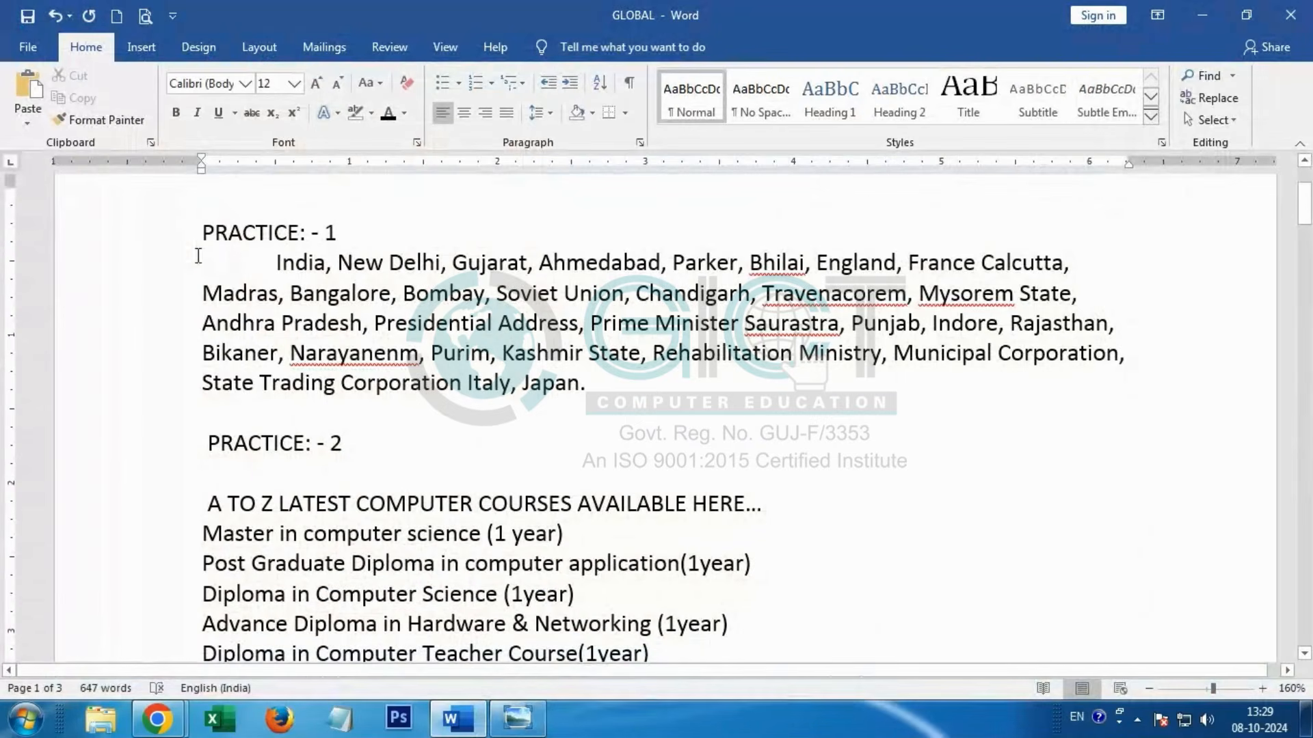
click(277, 264)
click(346, 265)
key(BackSpace)
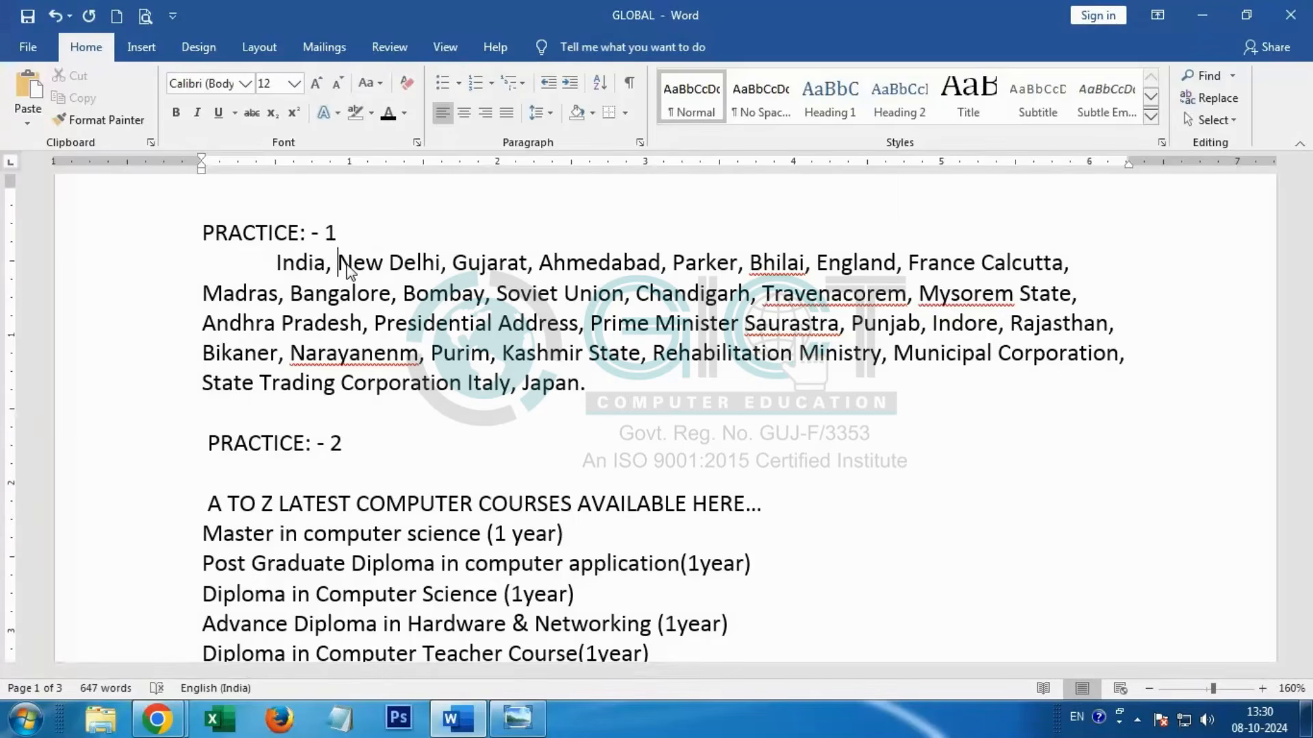
click(278, 263)
key(BackSpace)
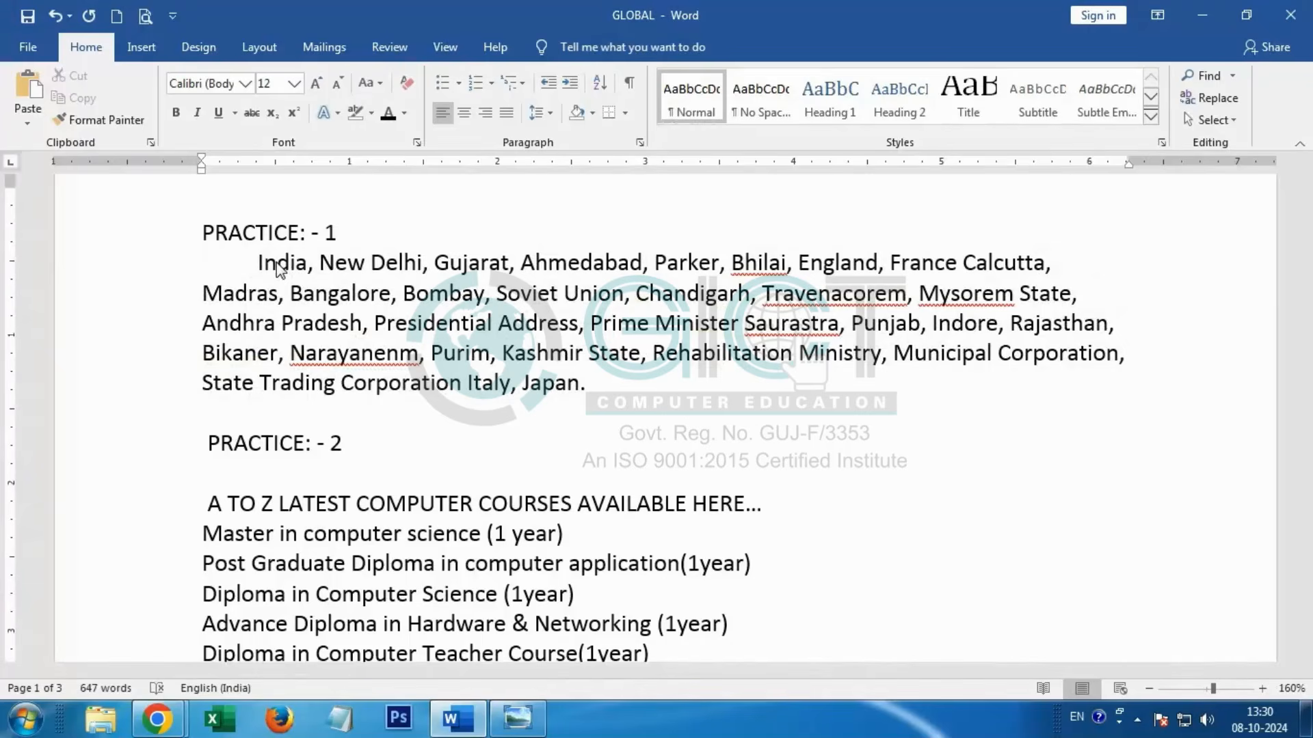
Step: Push "India" to the 2-inch ruler mark by adding four tabs behind its leading spaces
key(Tab)
key(Tab)
key(Tab)
key(Tab)
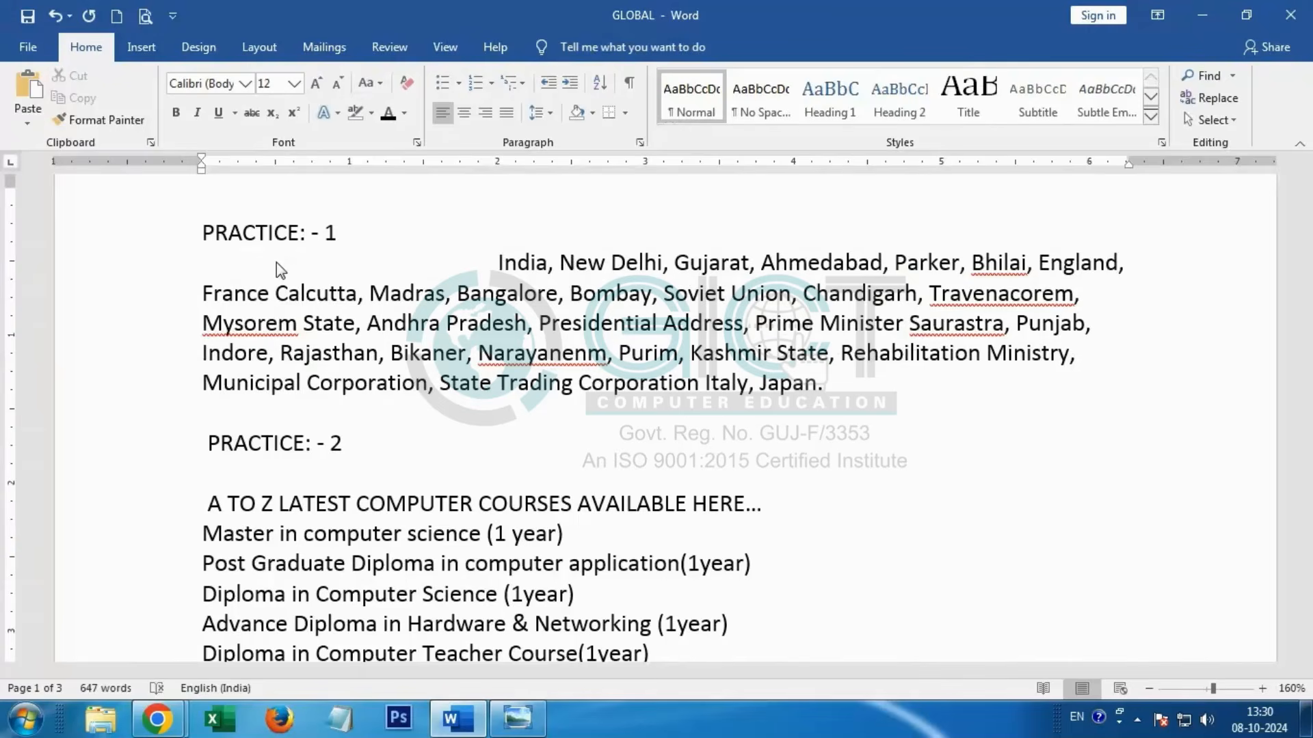
Step: Delete all the tabs and spaces before "India" so the Practice 1 paragraph starts at the margin
key(BackSpace)
key(BackSpace)
key(BackSpace)
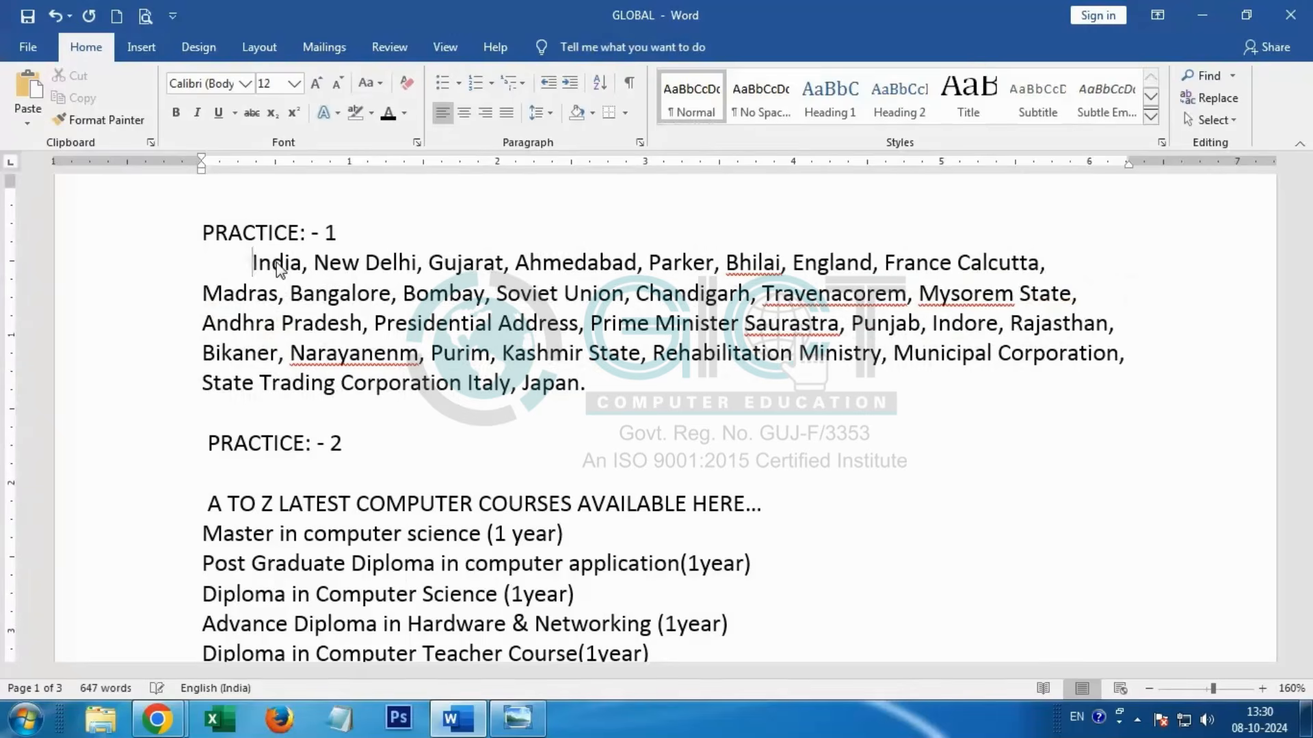
key(BackSpace)
key(BackSpace)
key(BackSpace)
key(BackSpace)
key(BackSpace)
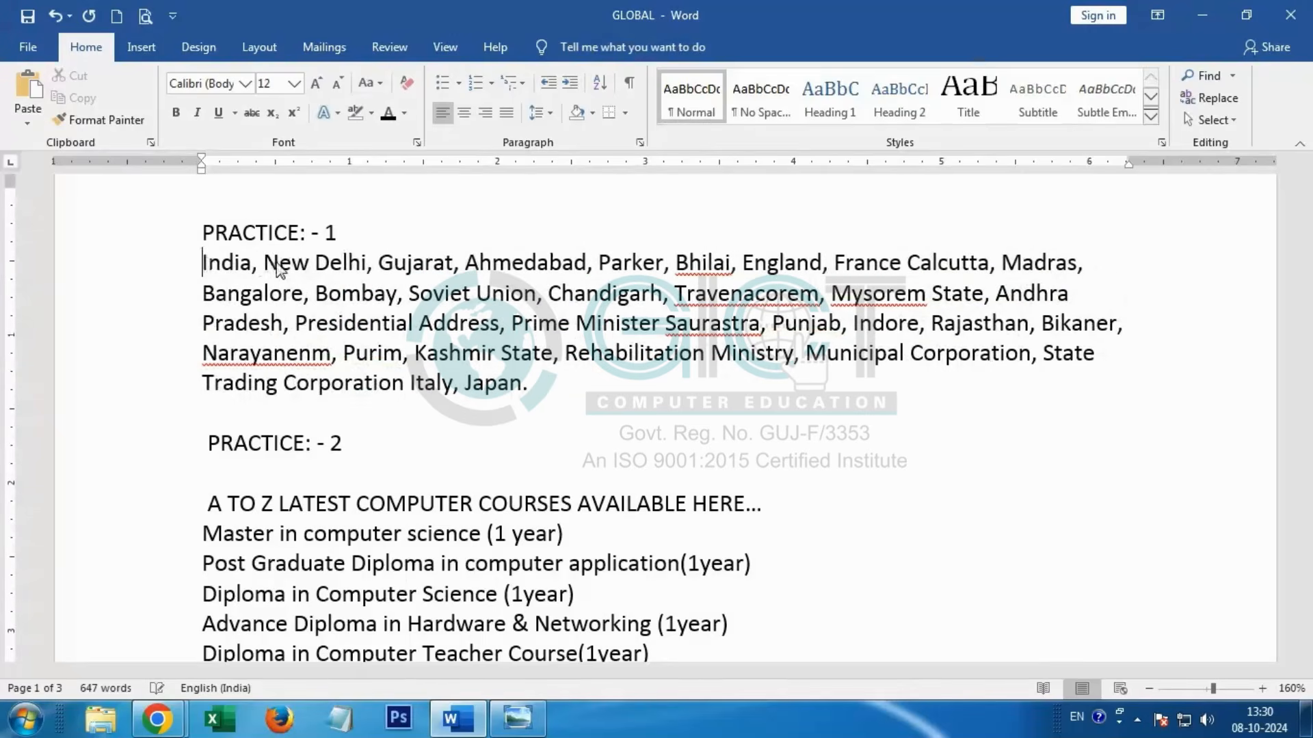
Step: Look at the keyboard picture again, indent the Practice 1 paragraph in Word twice, and remove both indents
click(517, 717)
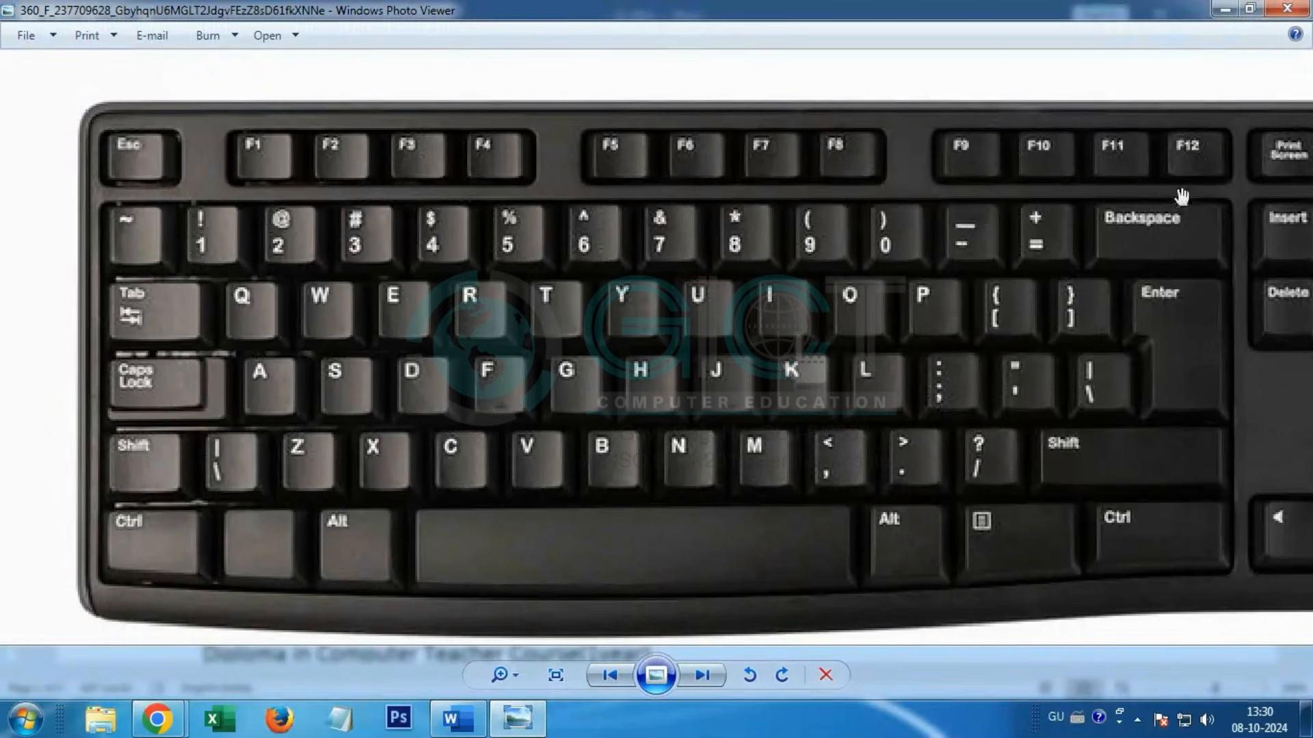
click(1223, 9)
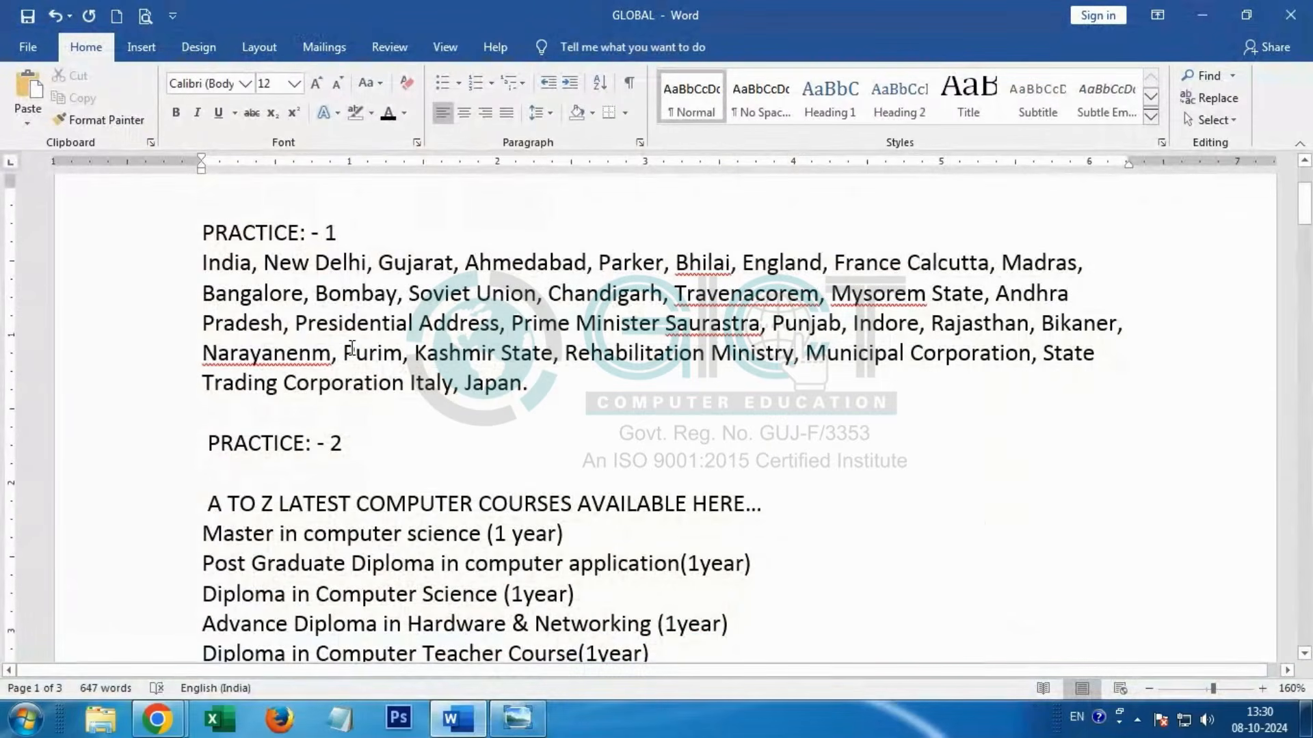
key(Tab)
key(Tab)
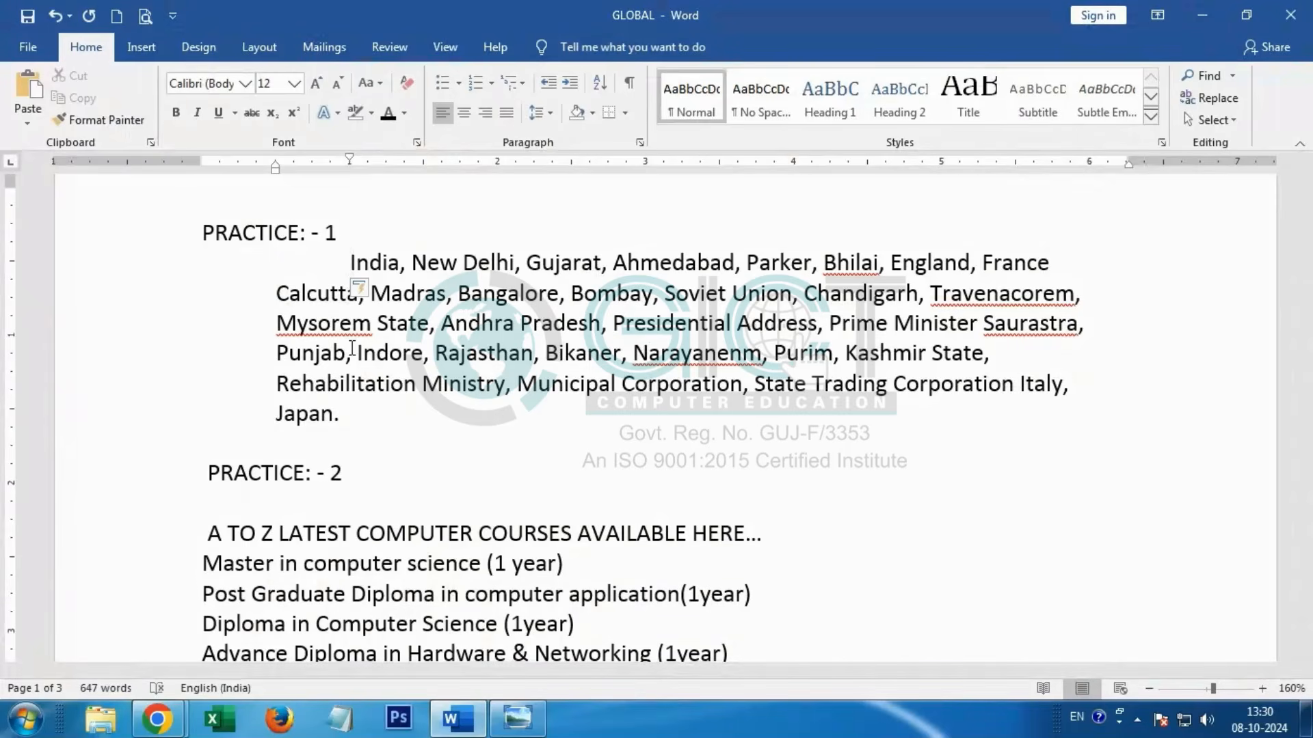
key(BackSpace)
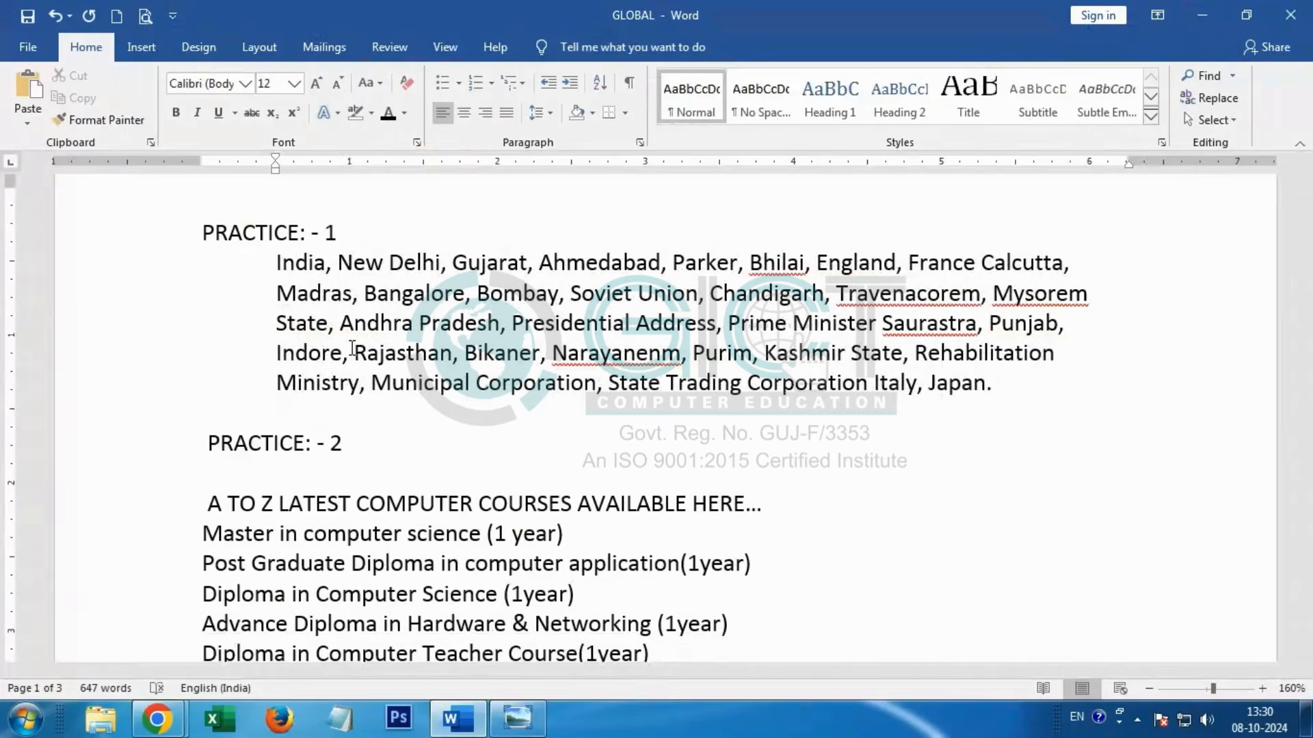
key(BackSpace)
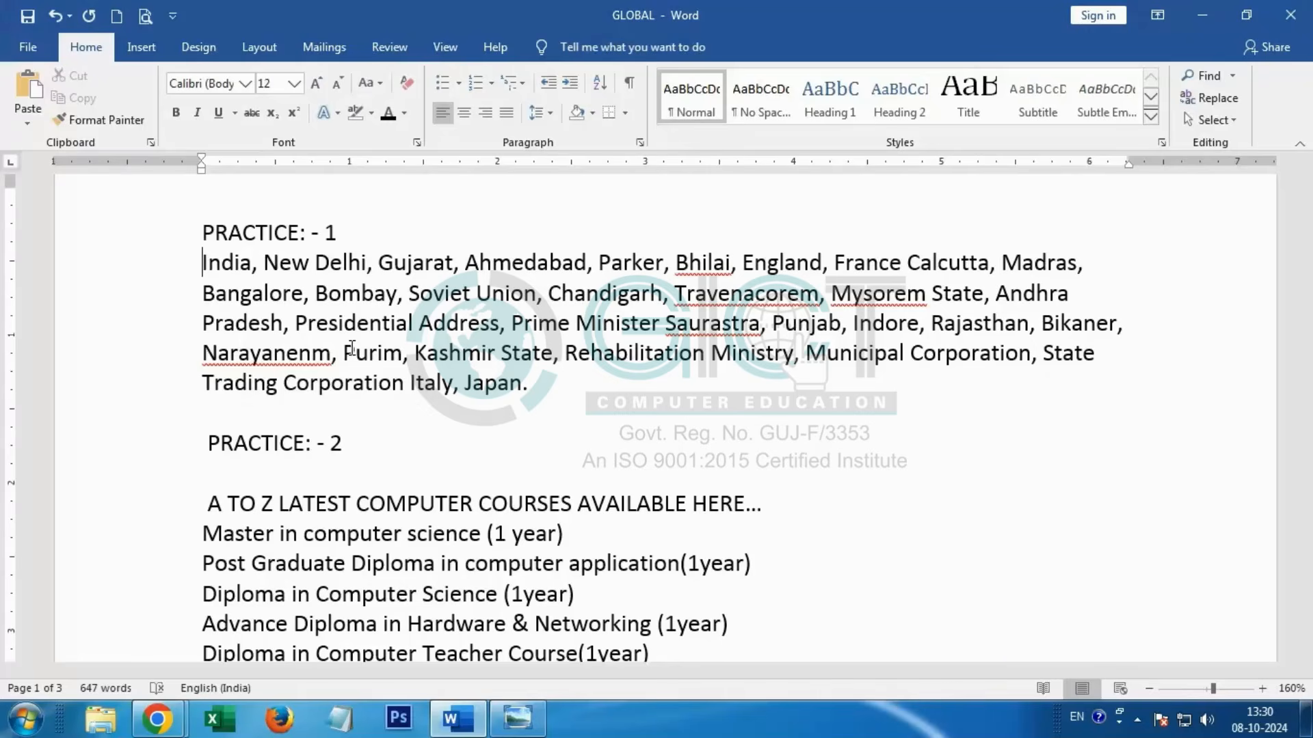
Step: Start a new paragraph after "Madras," in Practice 1, adding an extra blank line and removing it again
click(1096, 267)
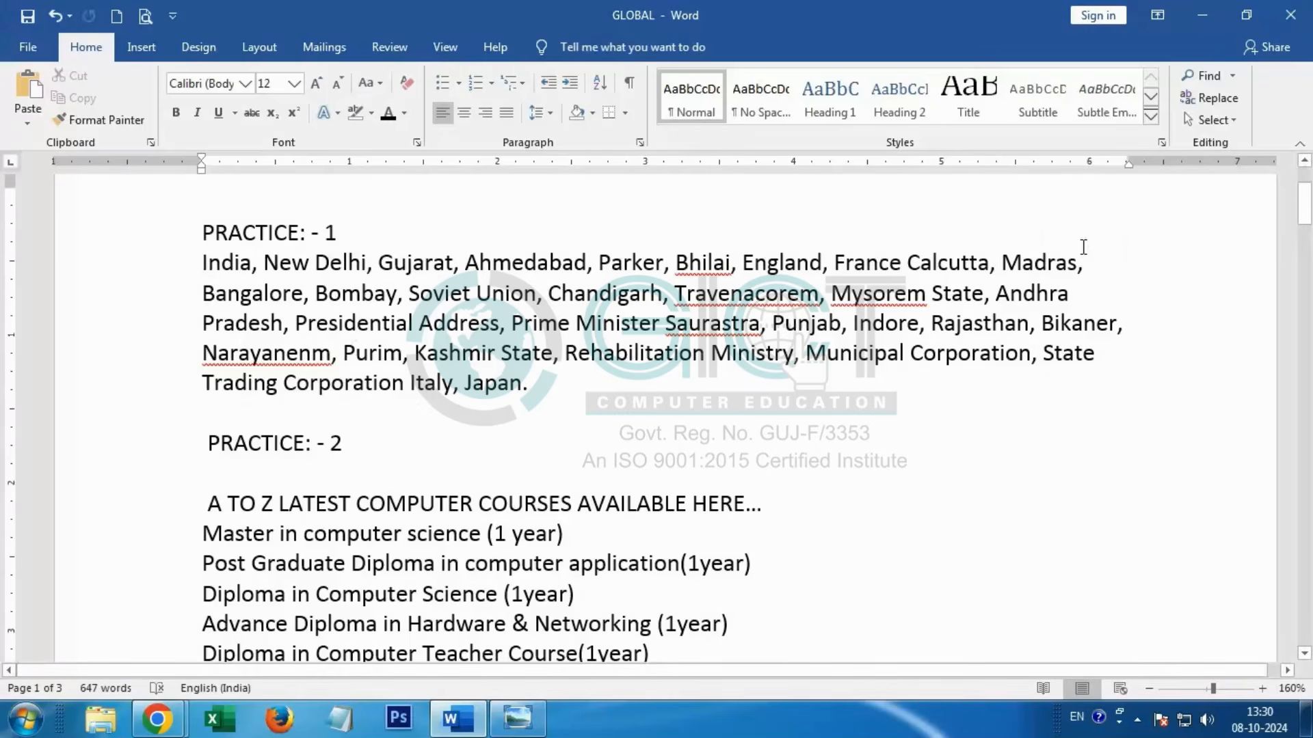
key(Return)
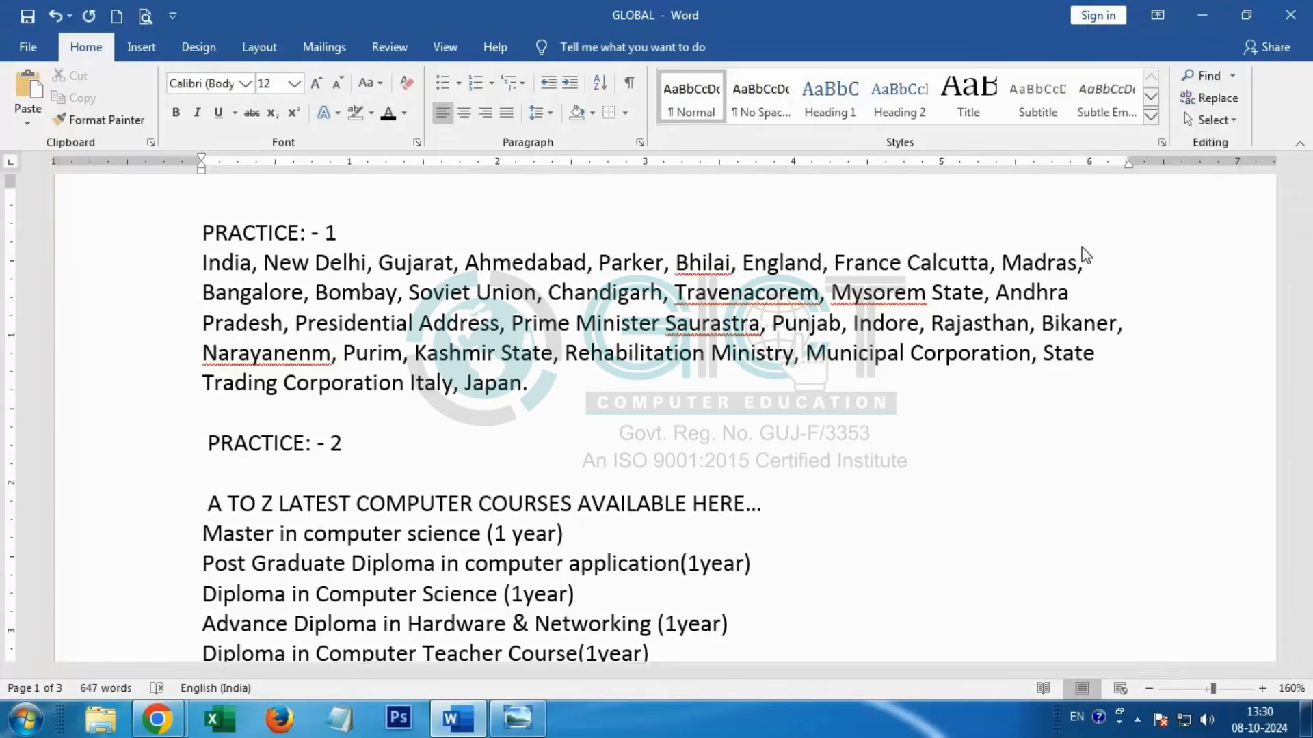
key(Return)
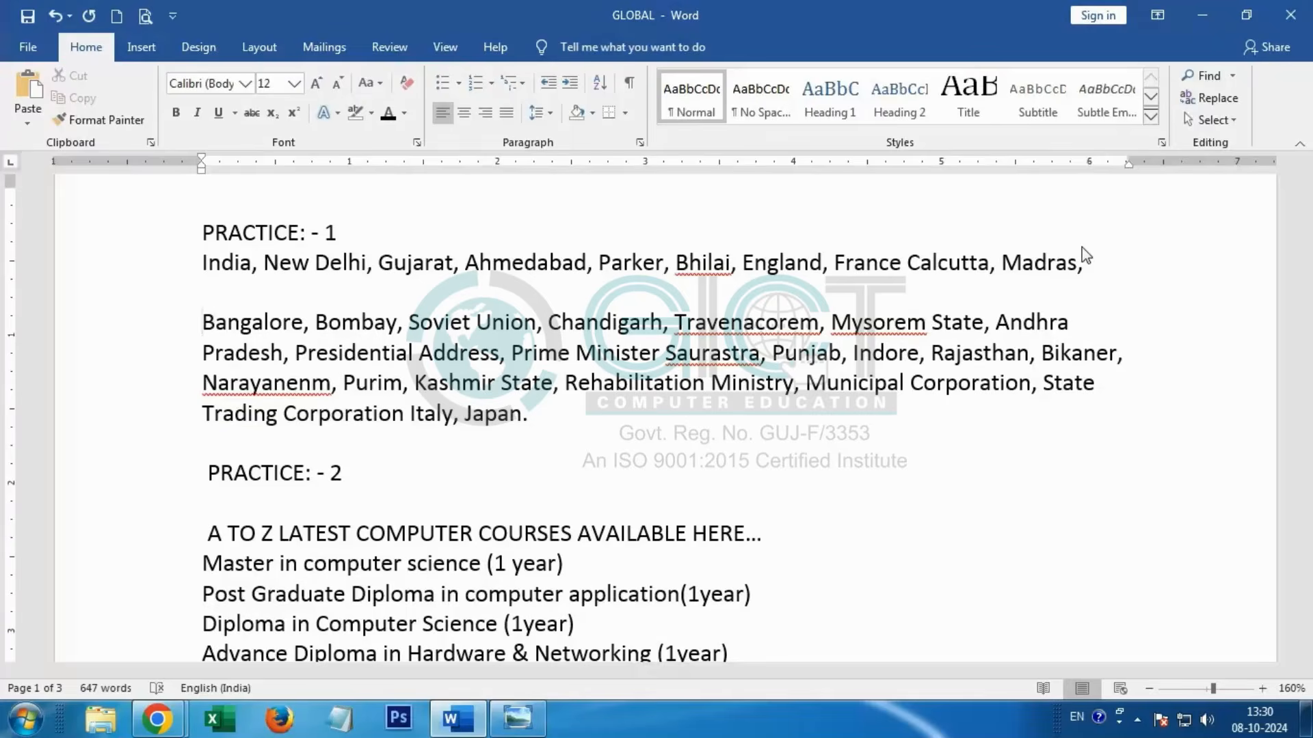
key(BackSpace)
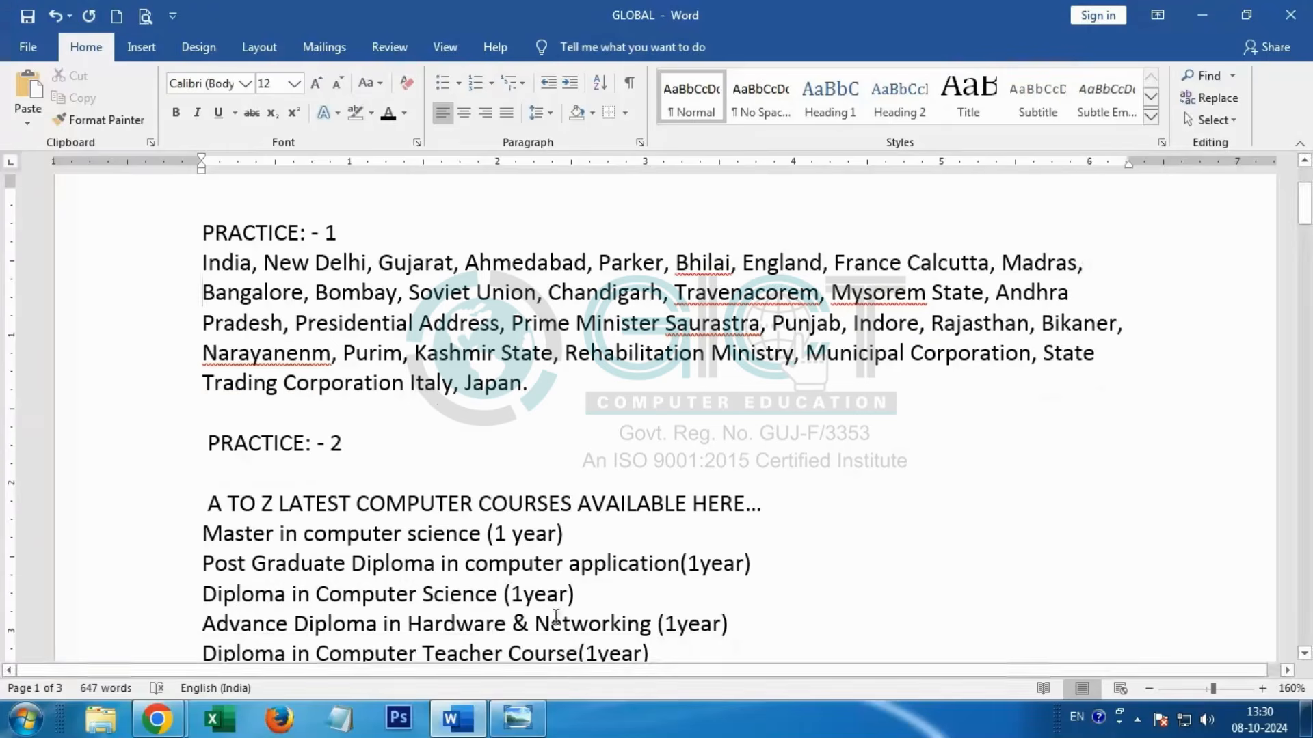
Step: Examine the Enter, Home, End and arrow key area in the keyboard picture and return to Word
click(517, 718)
scroll(1017, 242, up, 3)
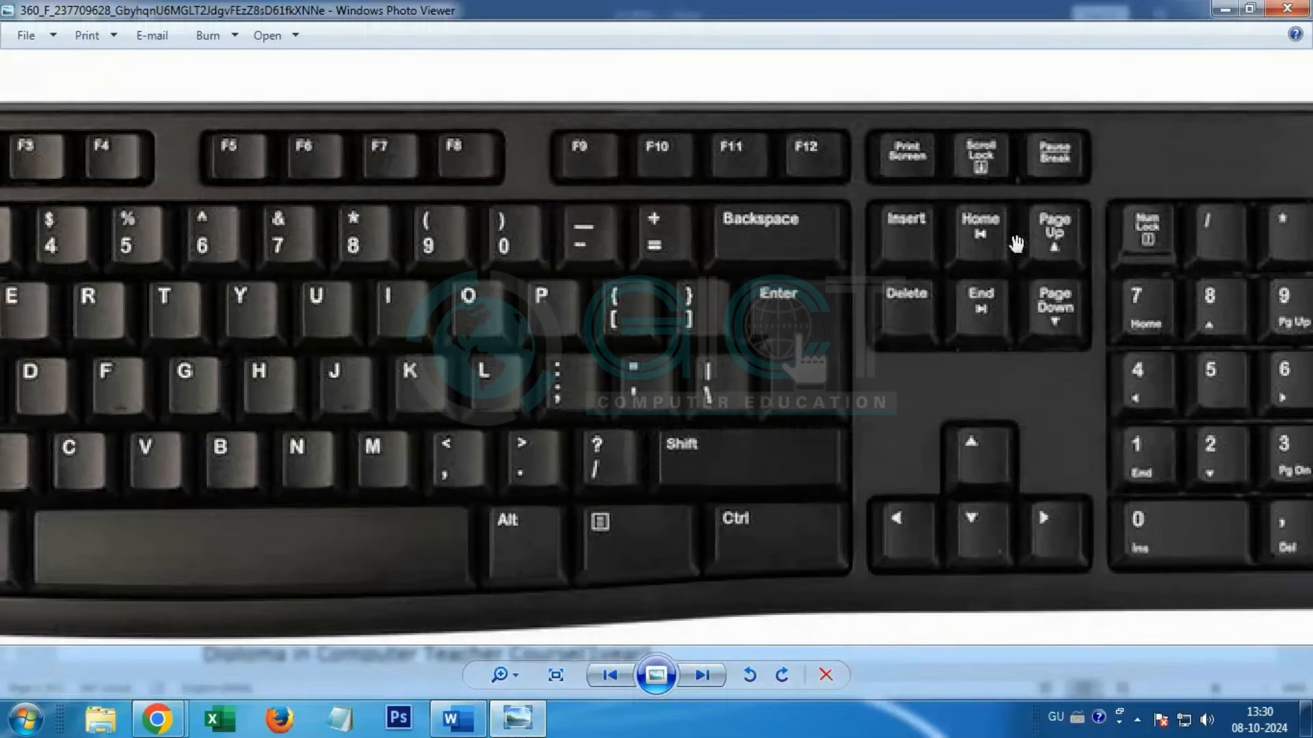
click(1218, 9)
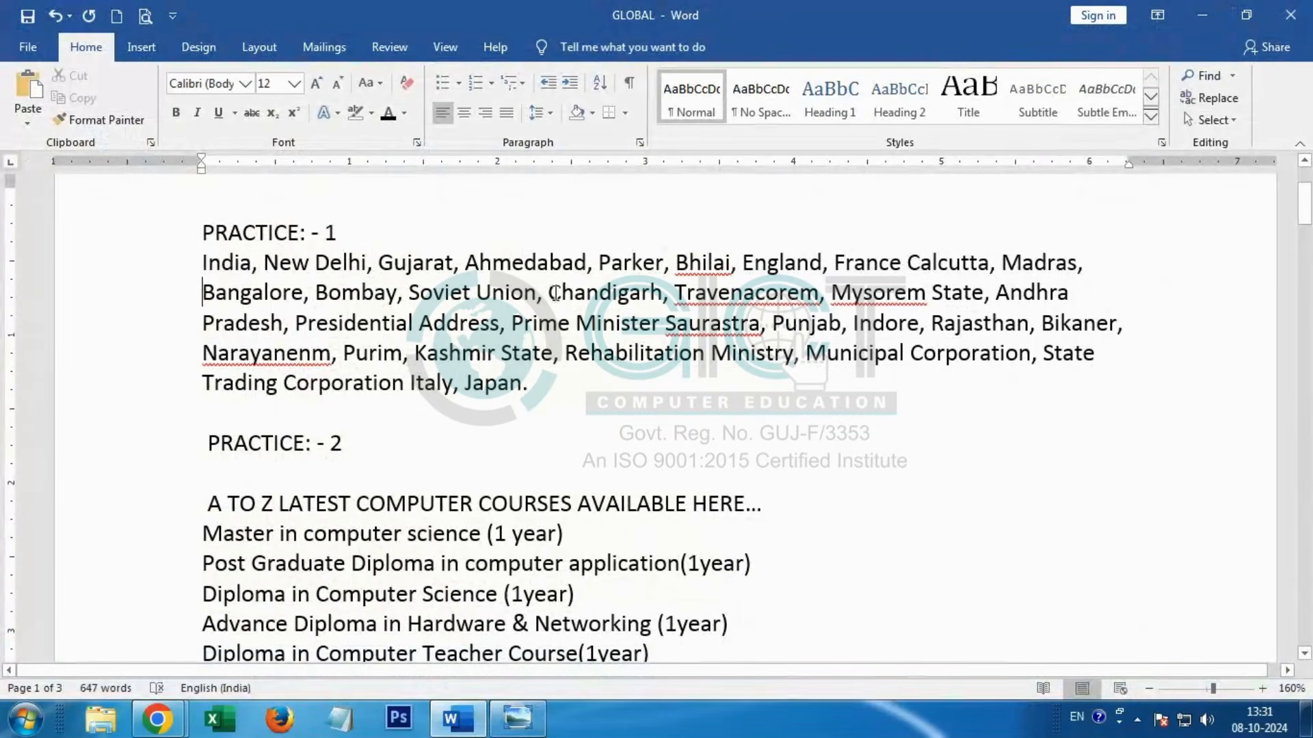
Step: Zoom the document to 210% and move the cursor from "Chandigarh" to the start and then the end of its line
click(547, 294)
ctrl+scroll(560, 305, up, 5)
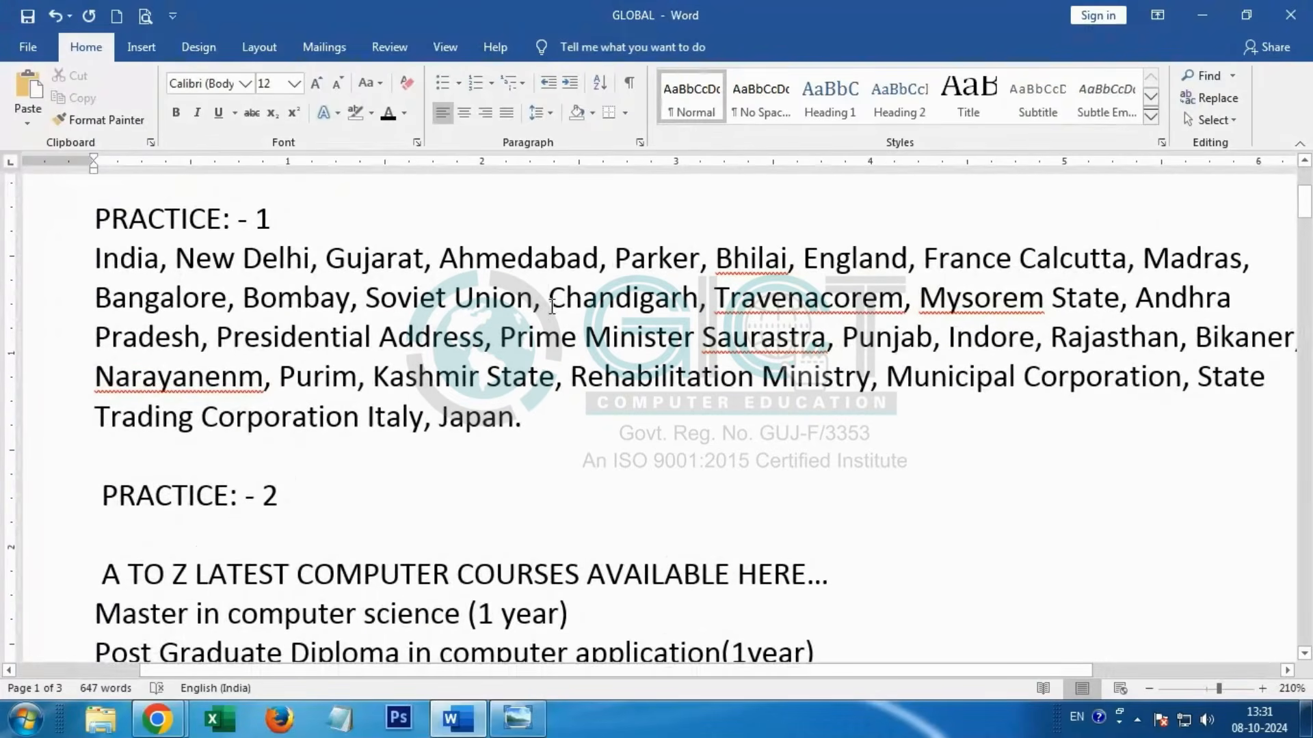
key(Home)
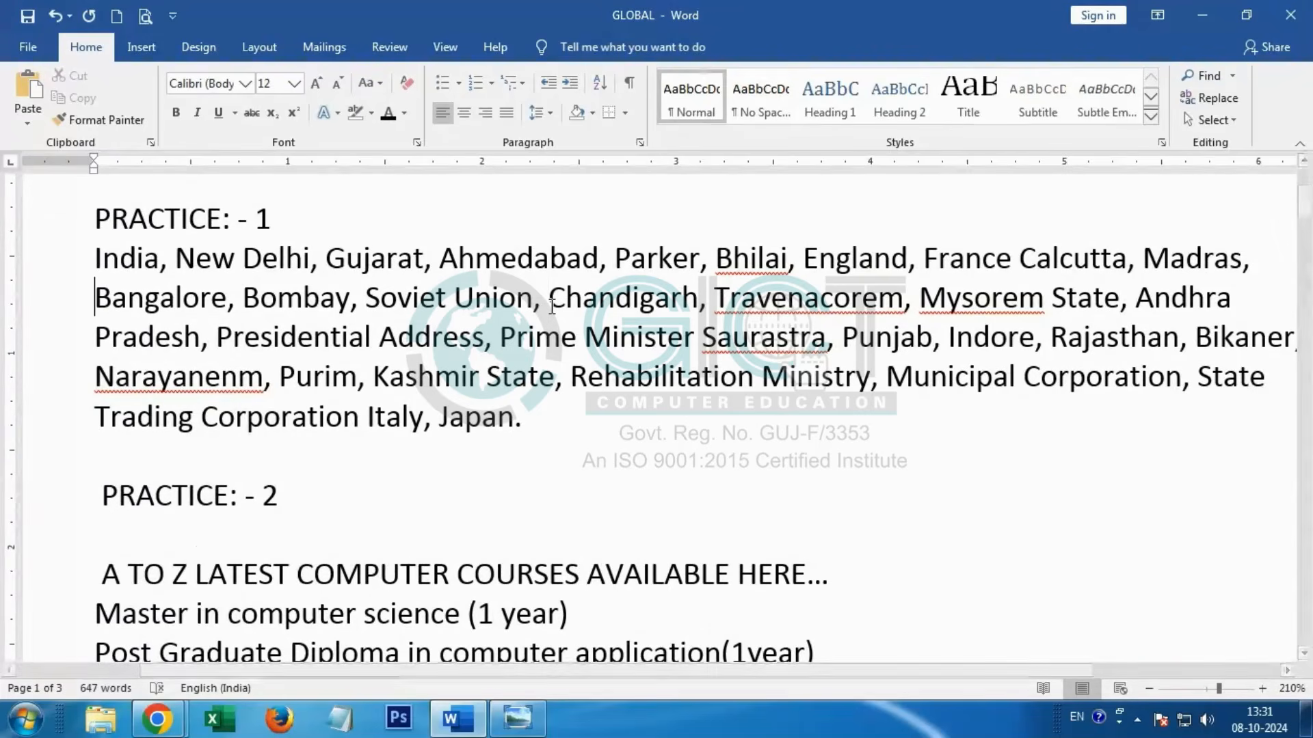
key(End)
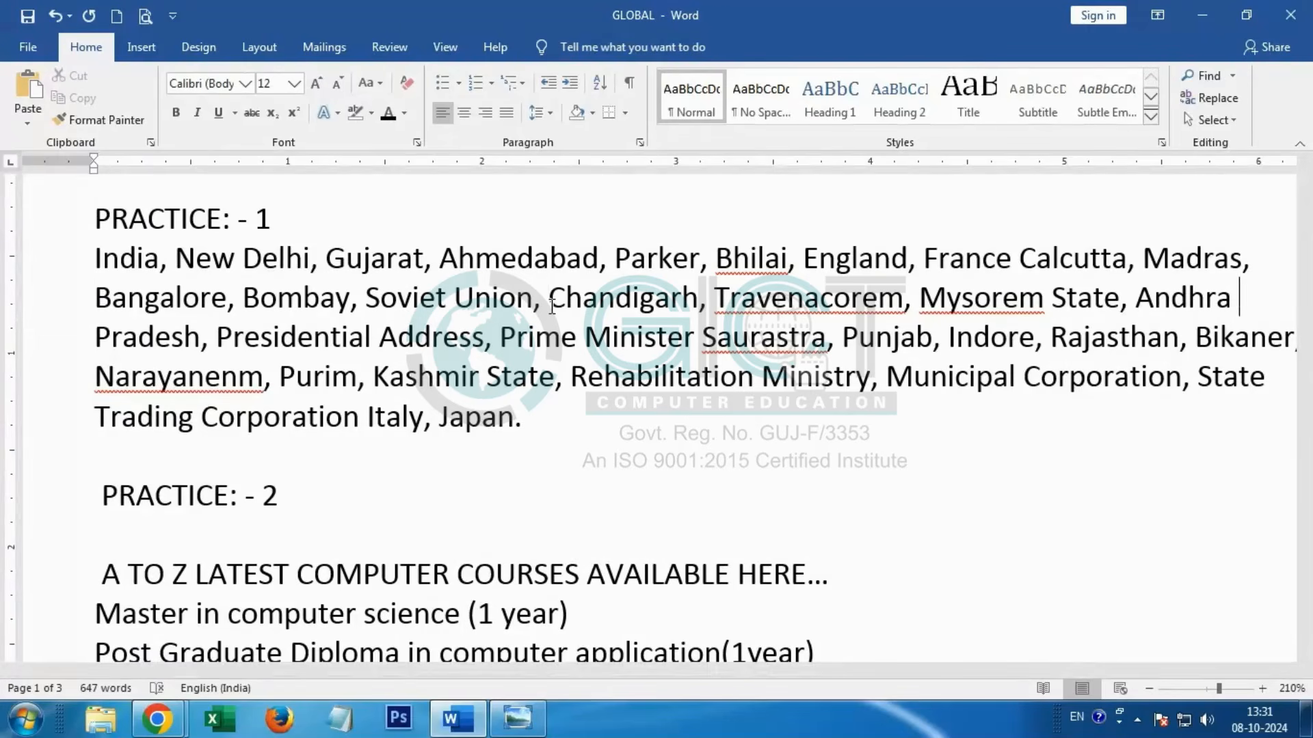
Step: Check the arrow keys in the keyboard picture, move the cursor between lines in Word, and place it inside "Minister"
click(508, 718)
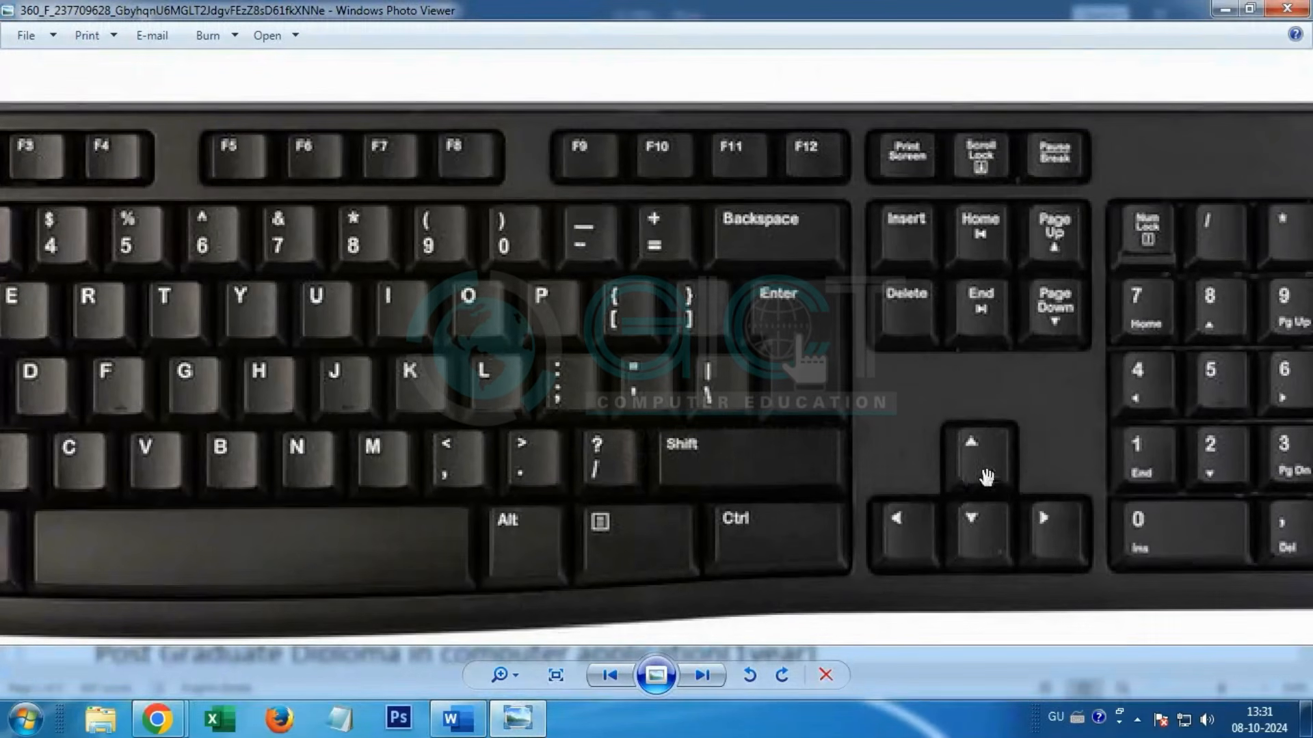
click(1229, 11)
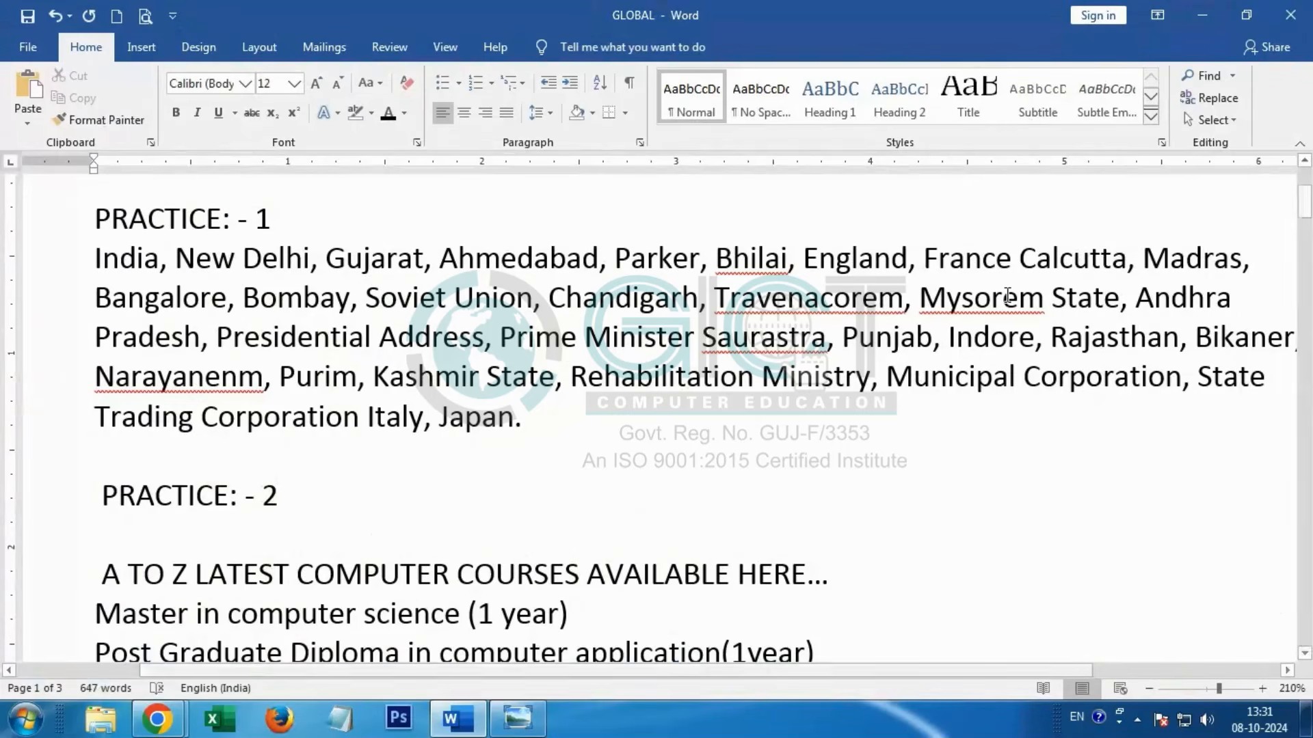
key(Down)
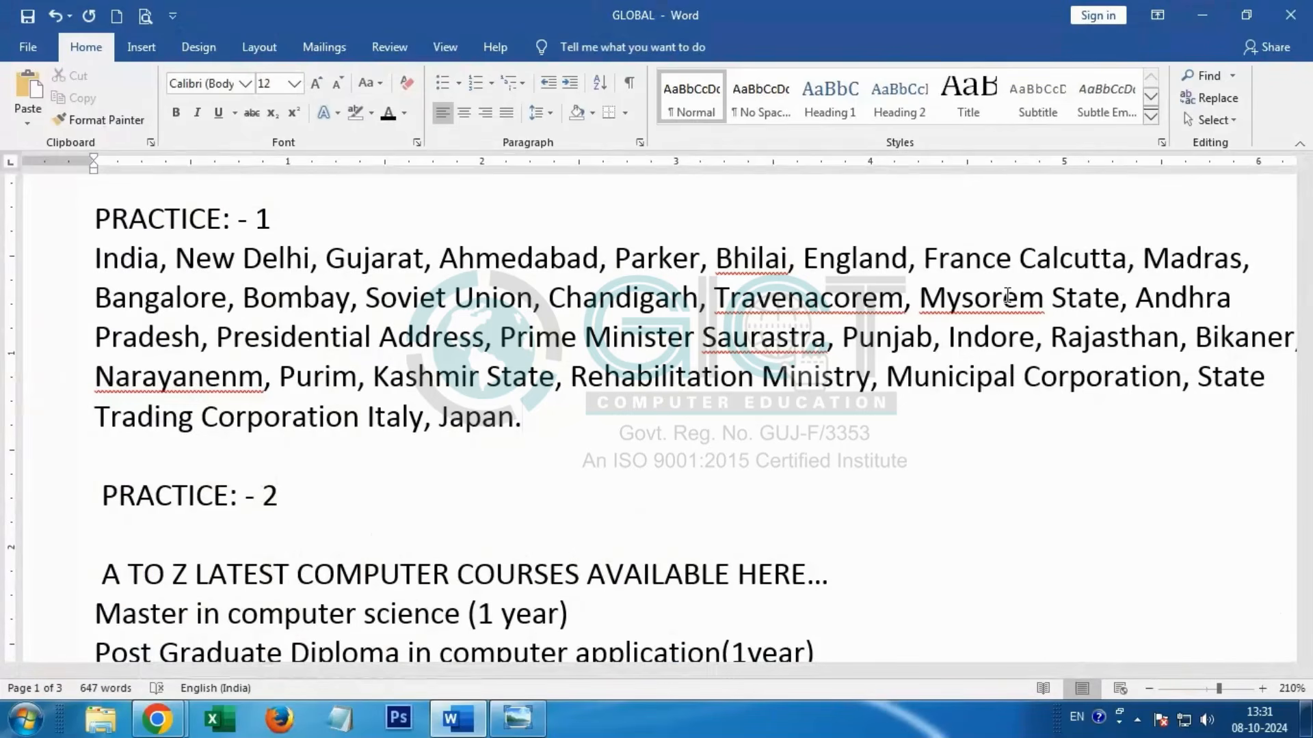
key(Up)
key(Up)
click(624, 352)
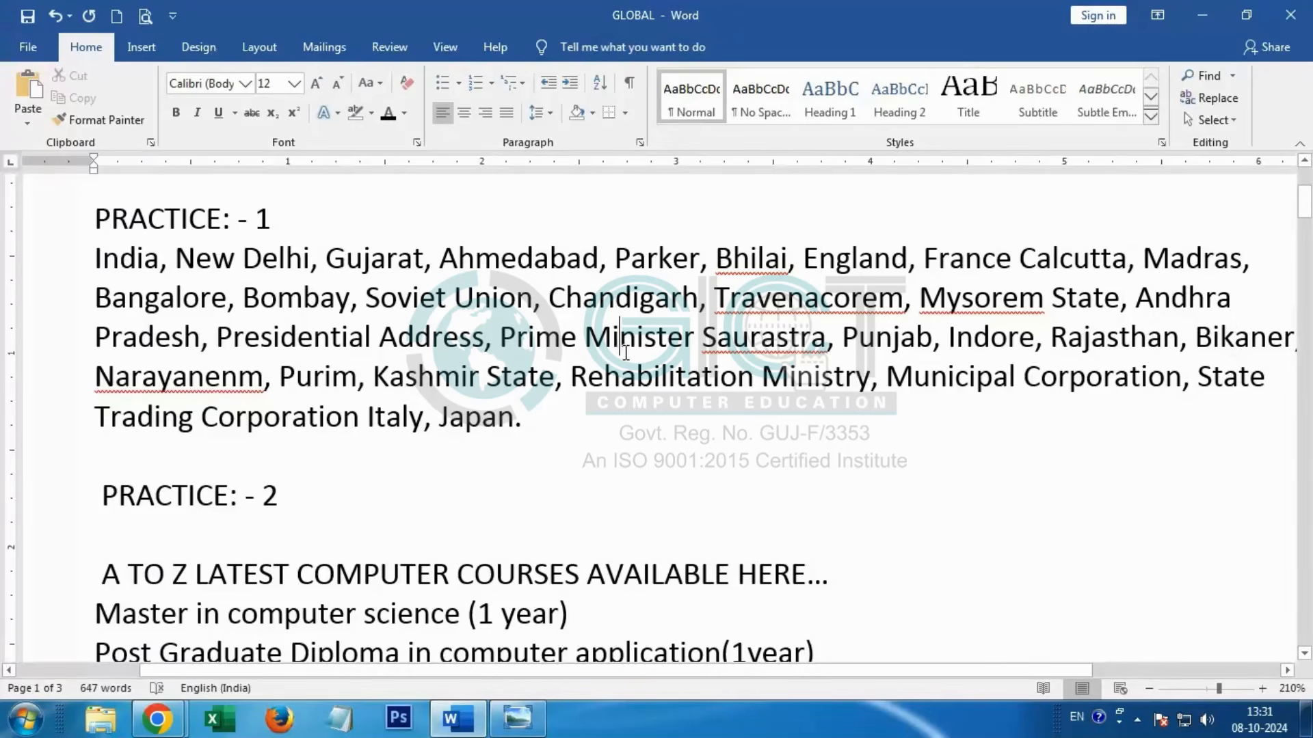
Step: Move the cursor from "Minister" up to "Gujarat" in the first line and step it back and forth along that line
key(Up)
key(Up)
key(Left)
key(Left)
key(Left)
key(Left)
key(Left)
key(Left)
key(Left)
key(Left)
key(Left)
key(Left)
key(Left)
key(Left)
key(Left)
key(Left)
key(Left)
key(Left)
key(Left)
key(Left)
key(Left)
key(Left)
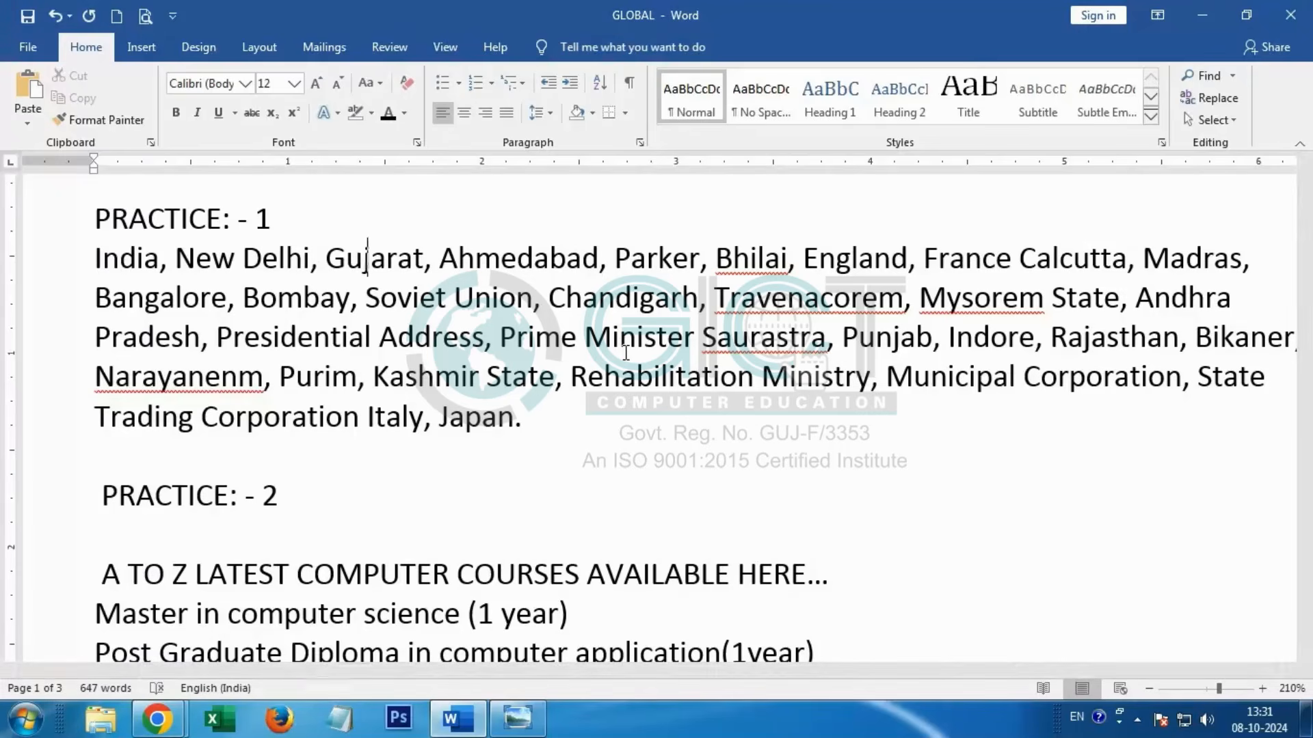
key(Left)
key(Right)
key(Right)
key(Right)
key(Right)
key(Right)
key(Right)
key(Right)
key(Right)
key(Right)
key(Right)
key(Right)
key(Right)
key(Right)
key(Right)
key(Right)
key(Right)
key(Right)
key(Right)
key(Right)
key(Right)
key(Right)
key(Right)
key(Right)
key(Right)
key(Right)
key(Right)
key(Right)
key(Right)
key(Right)
Step: Examine the Esc, Tab, Caps Lock and Shift side of the keyboard picture, and close the picture viewer
mouse_move(517, 719)
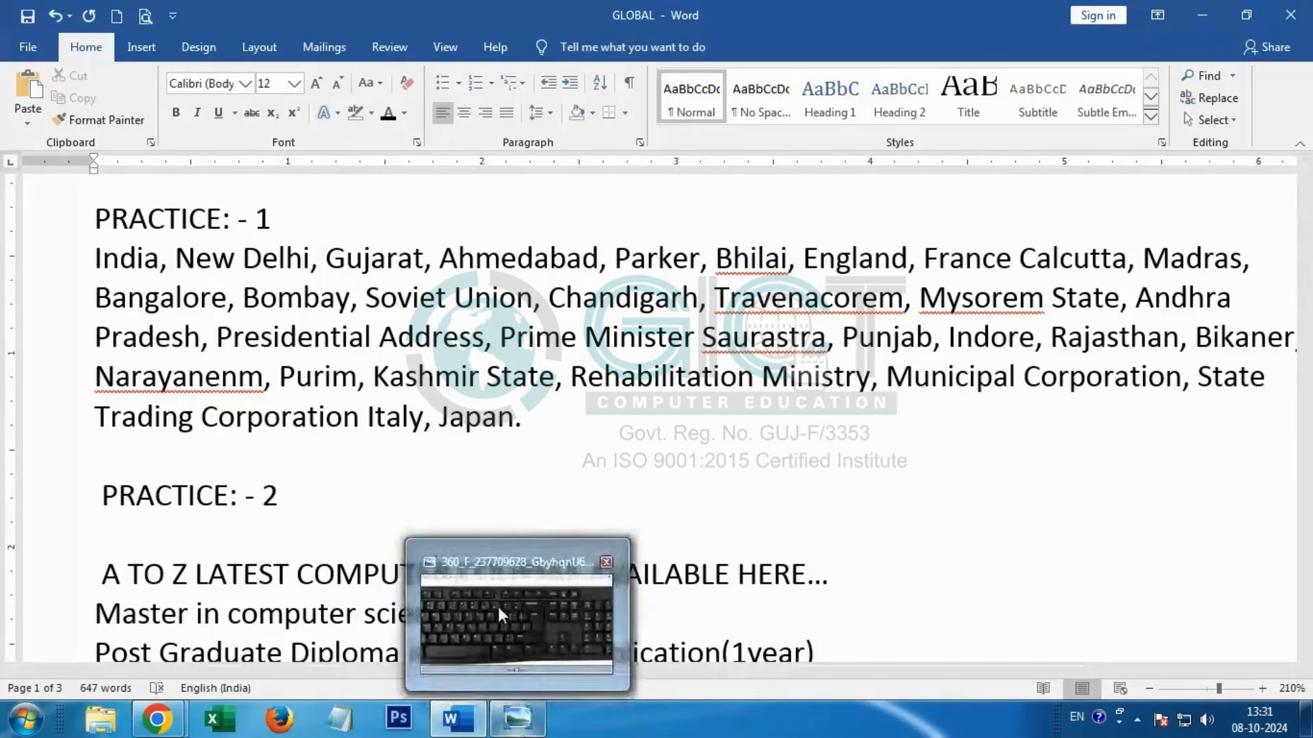
click(545, 605)
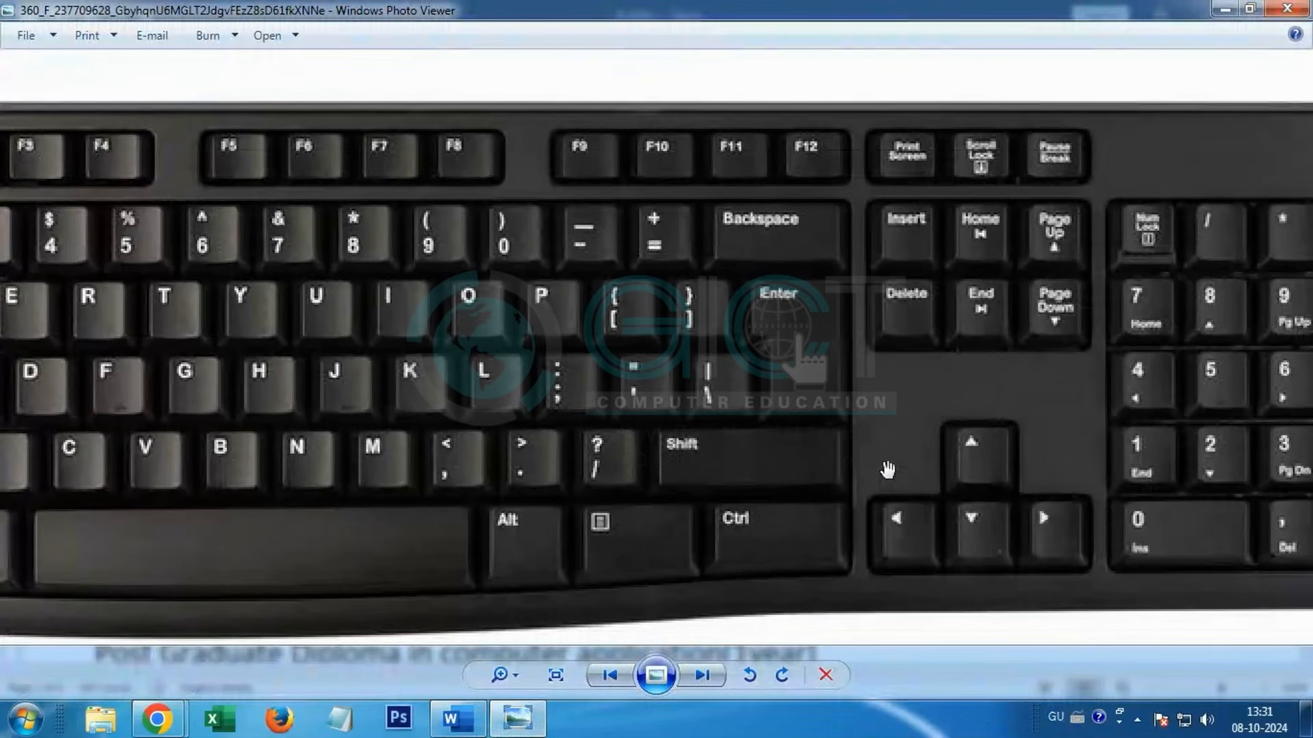
drag(478, 432, 763, 439)
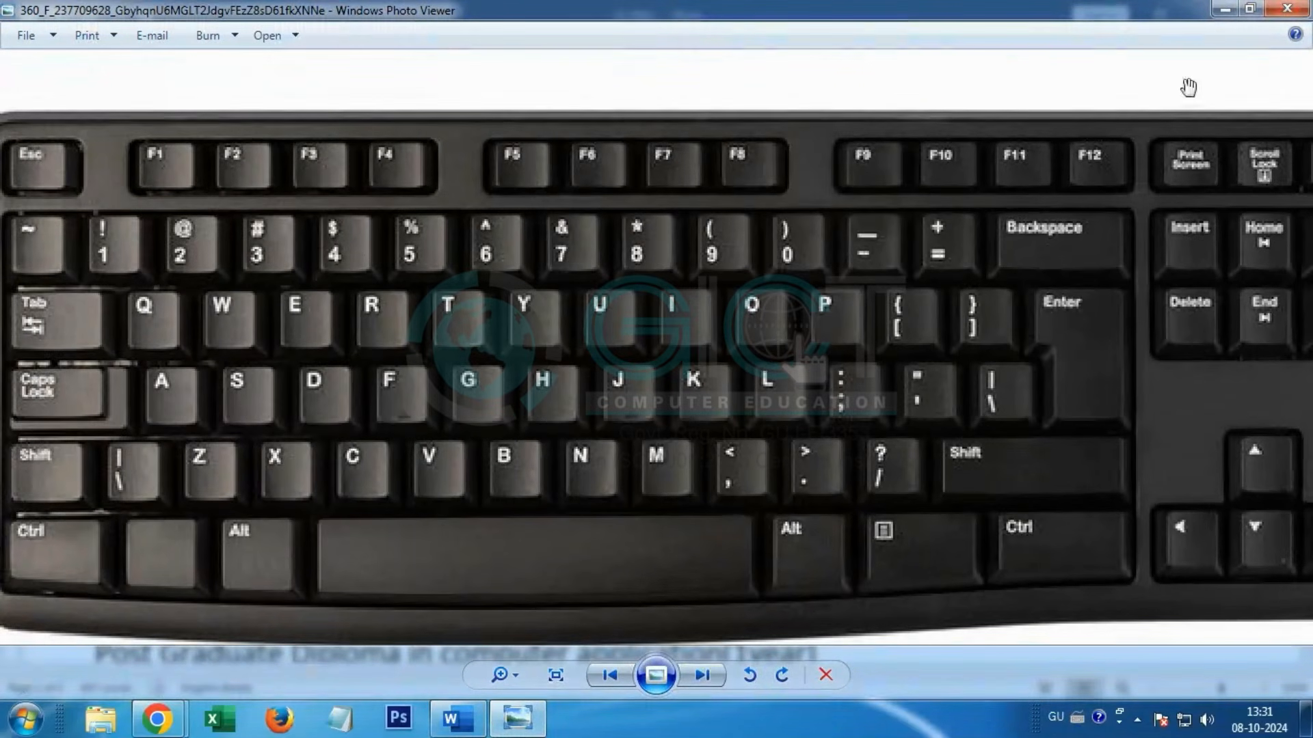
click(1306, 8)
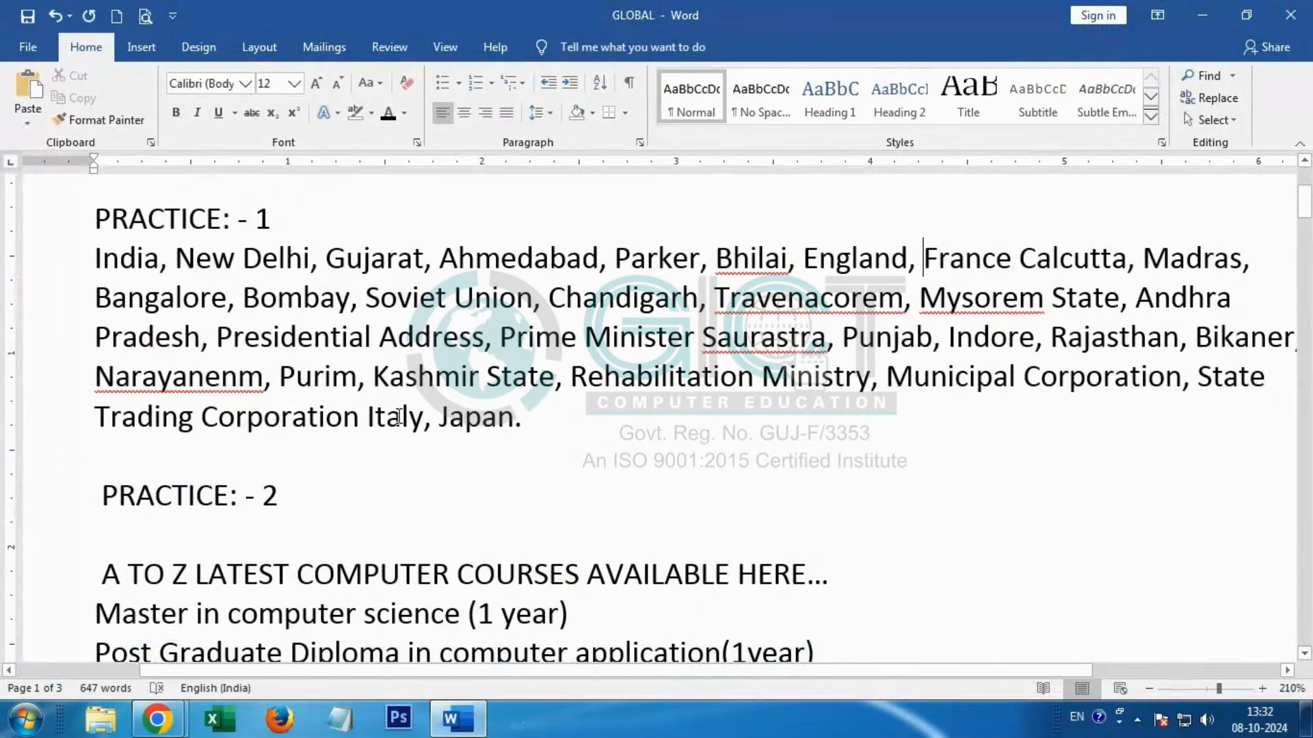
Step: Show the paragraph marks and hidden formatting symbols, and add two blank lines above the "PRACTICE: - 1" heading
click(629, 85)
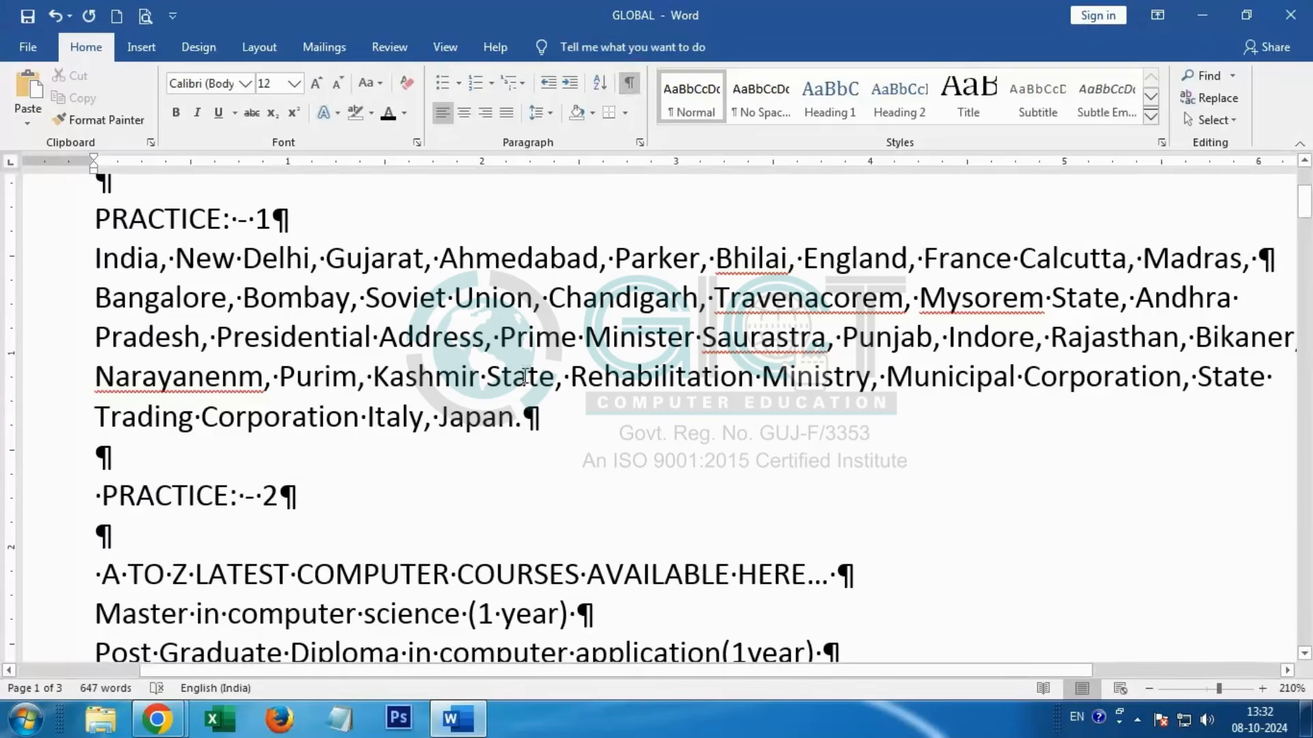
scroll(523, 376, up, 2)
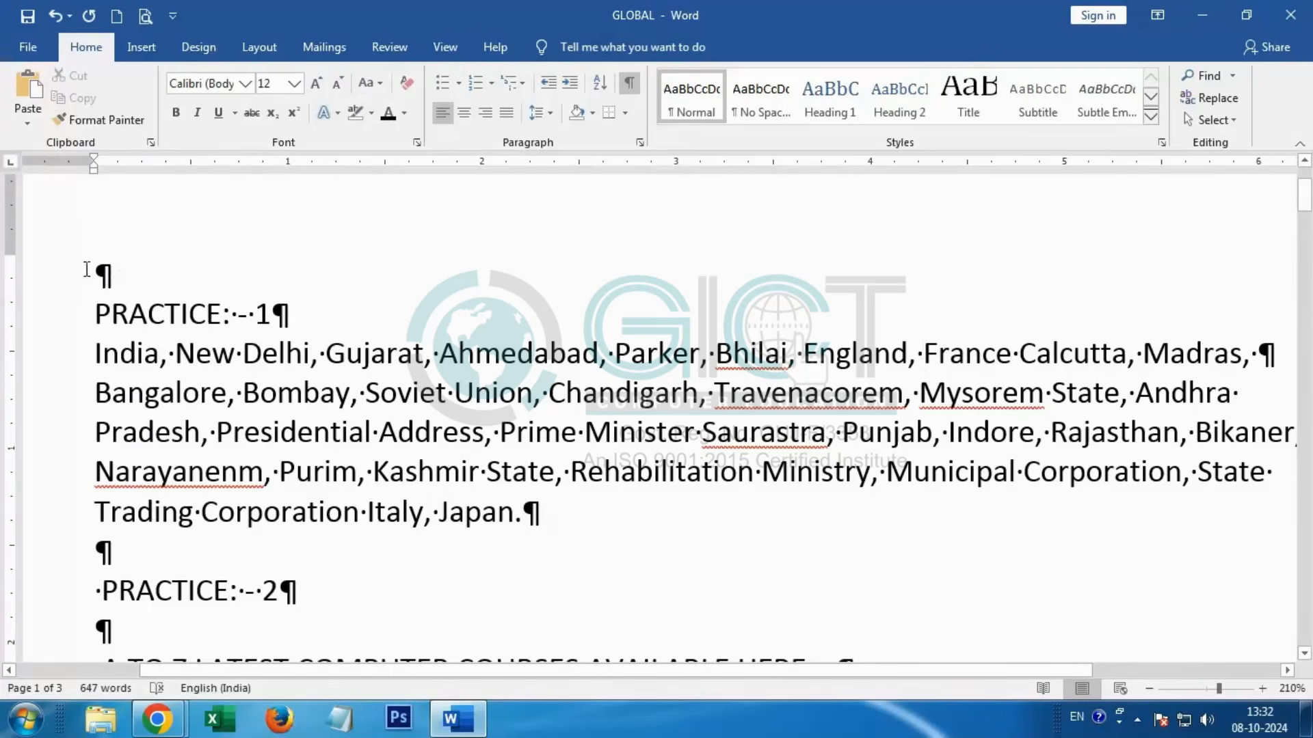
drag(87, 268, 118, 280)
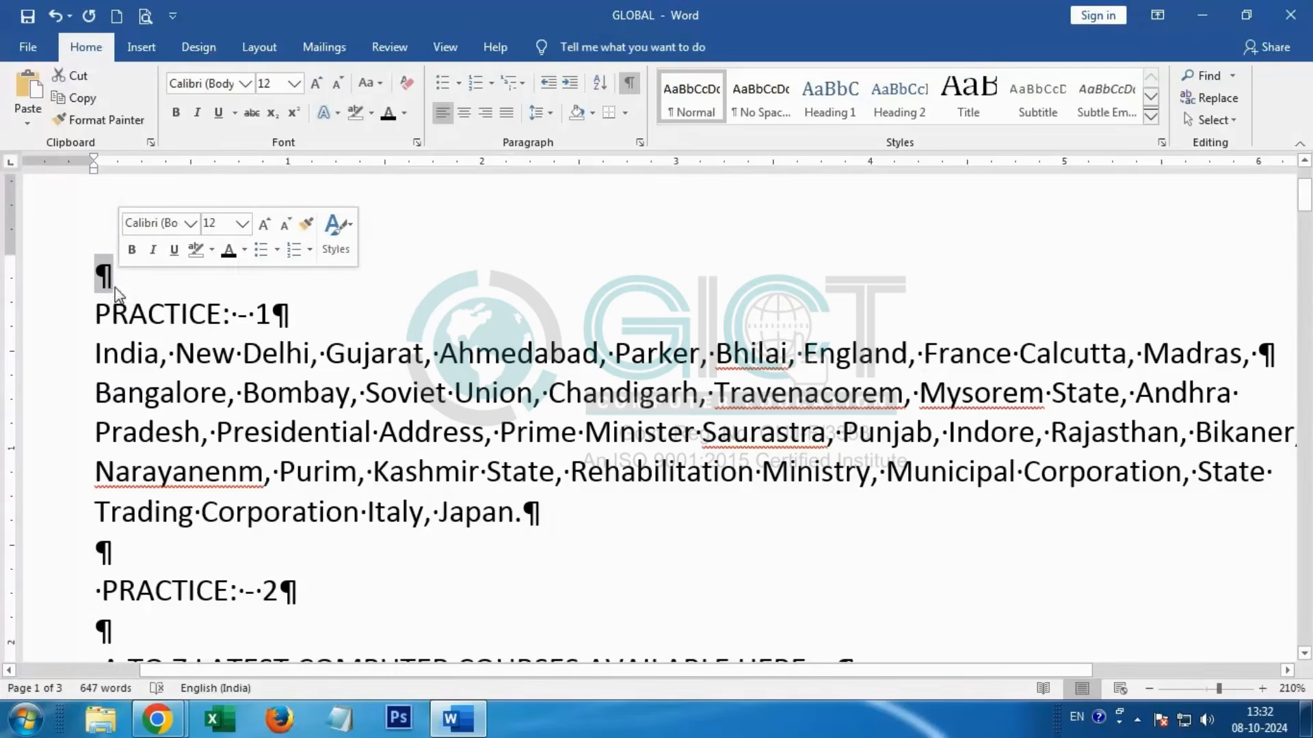
click(117, 287)
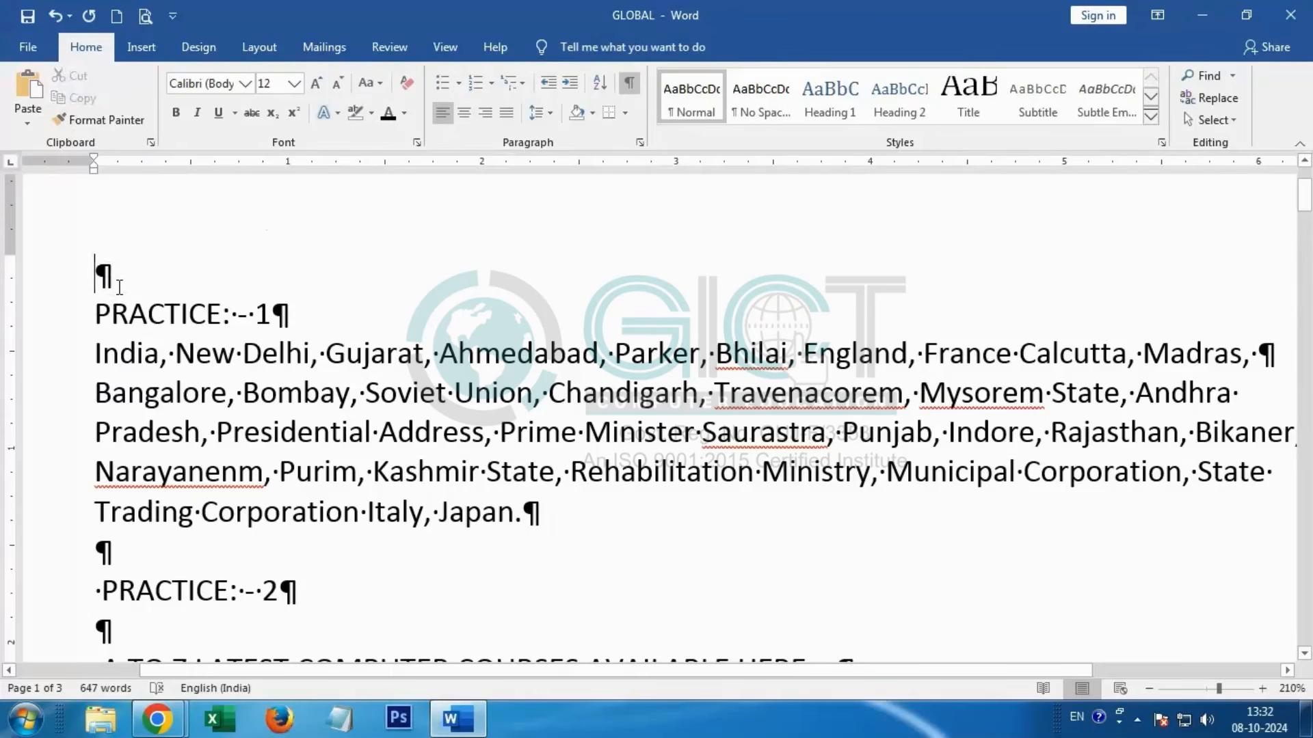
key(Return)
key(Return)
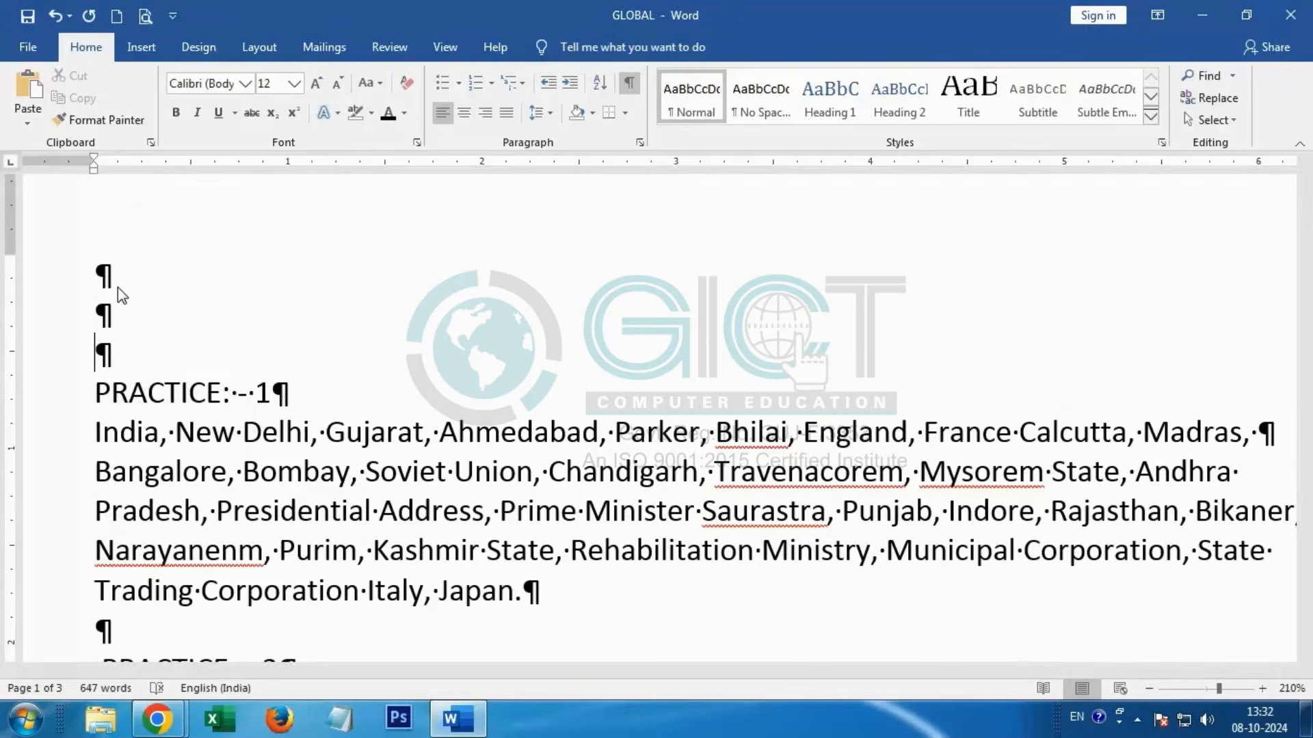
Step: Indent the first line of the paragraph starting with "India" by one tab stop
key(Down)
key(Down)
key(Tab)
key(Left)
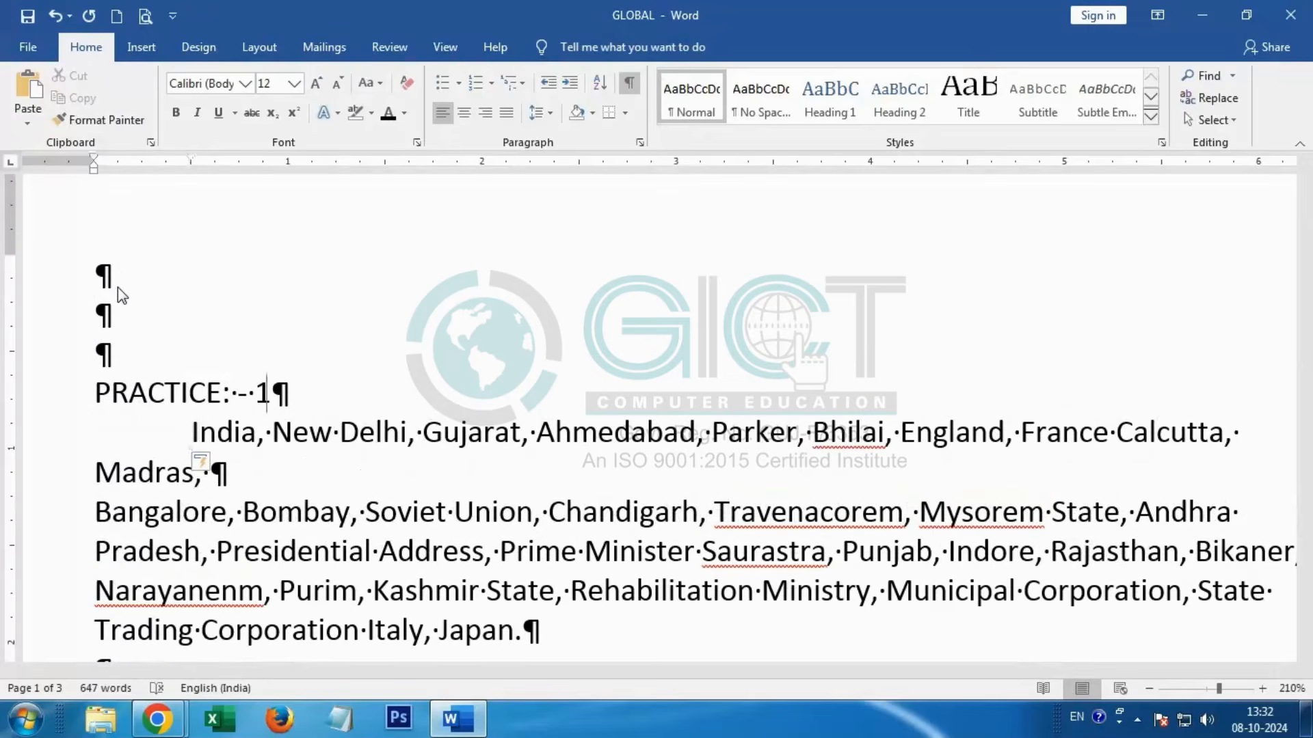
Step: Delete the comma and space between "Calcutta" and "Madras"
click(95, 472)
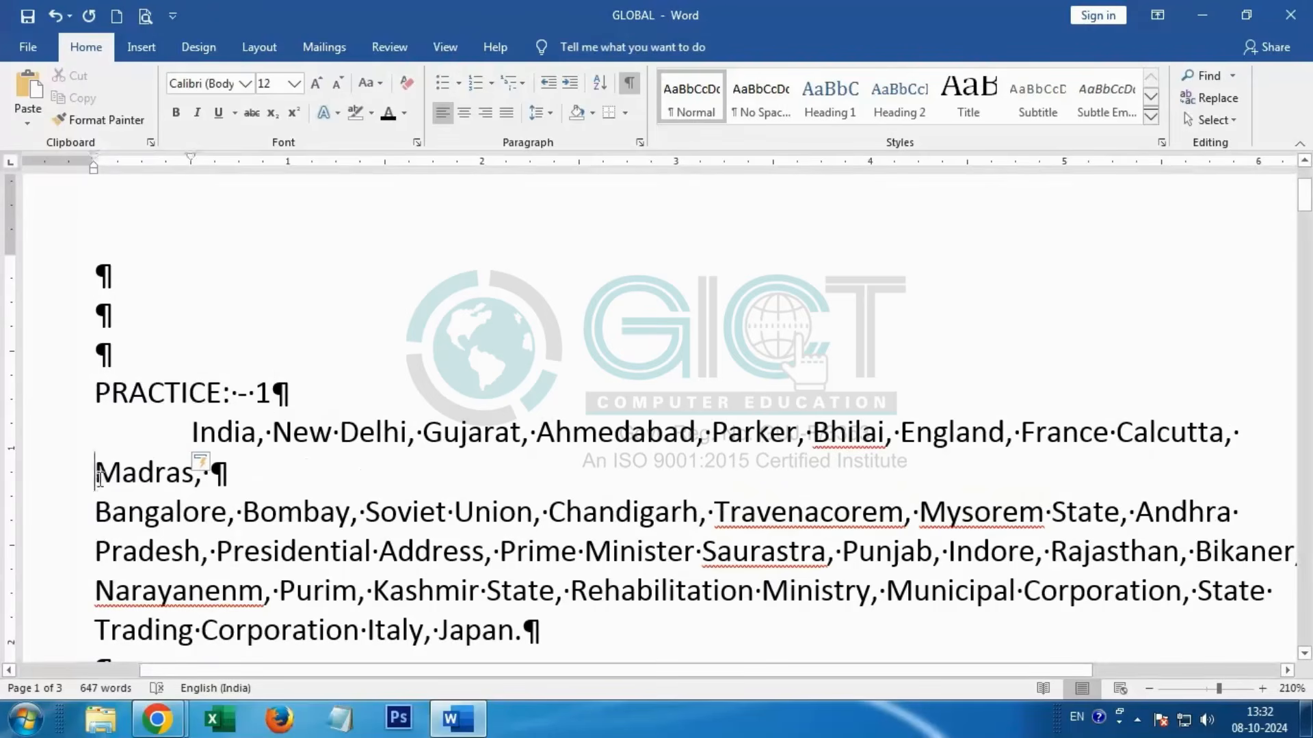
key(BackSpace)
key(BackSpace)
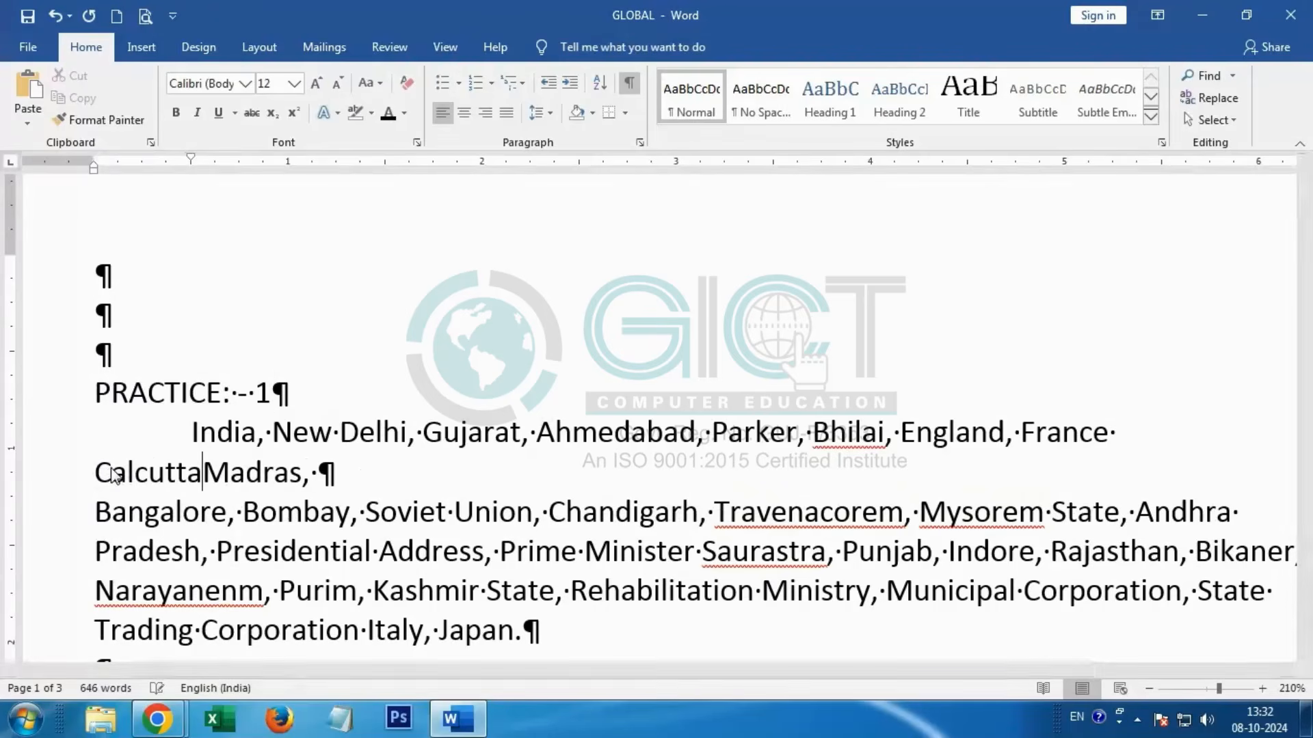
Step: Join the paragraph starting with "Bangalore" to the end of the Madras line and insert a tab before "Bangalore"
key(Down)
key(Left)
key(Left)
key(Left)
key(Left)
key(Left)
key(Left)
key(Left)
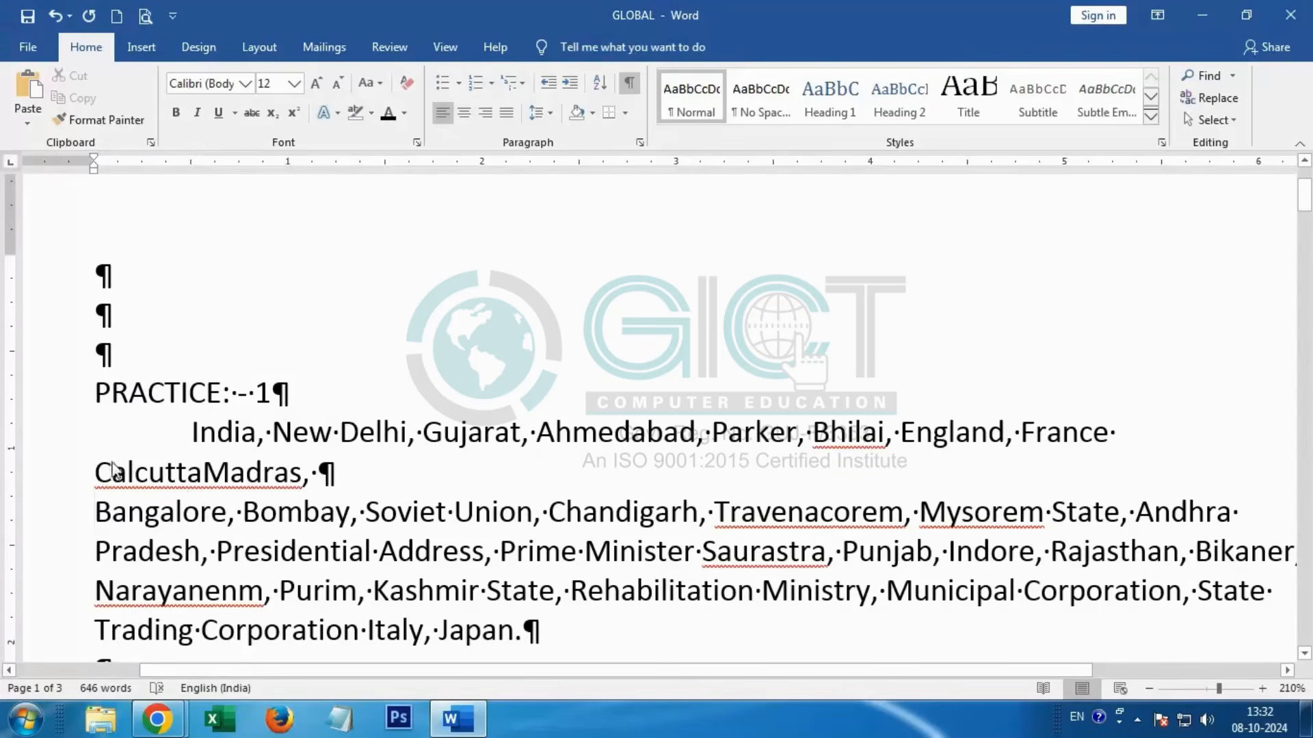
key(BackSpace)
key(Tab)
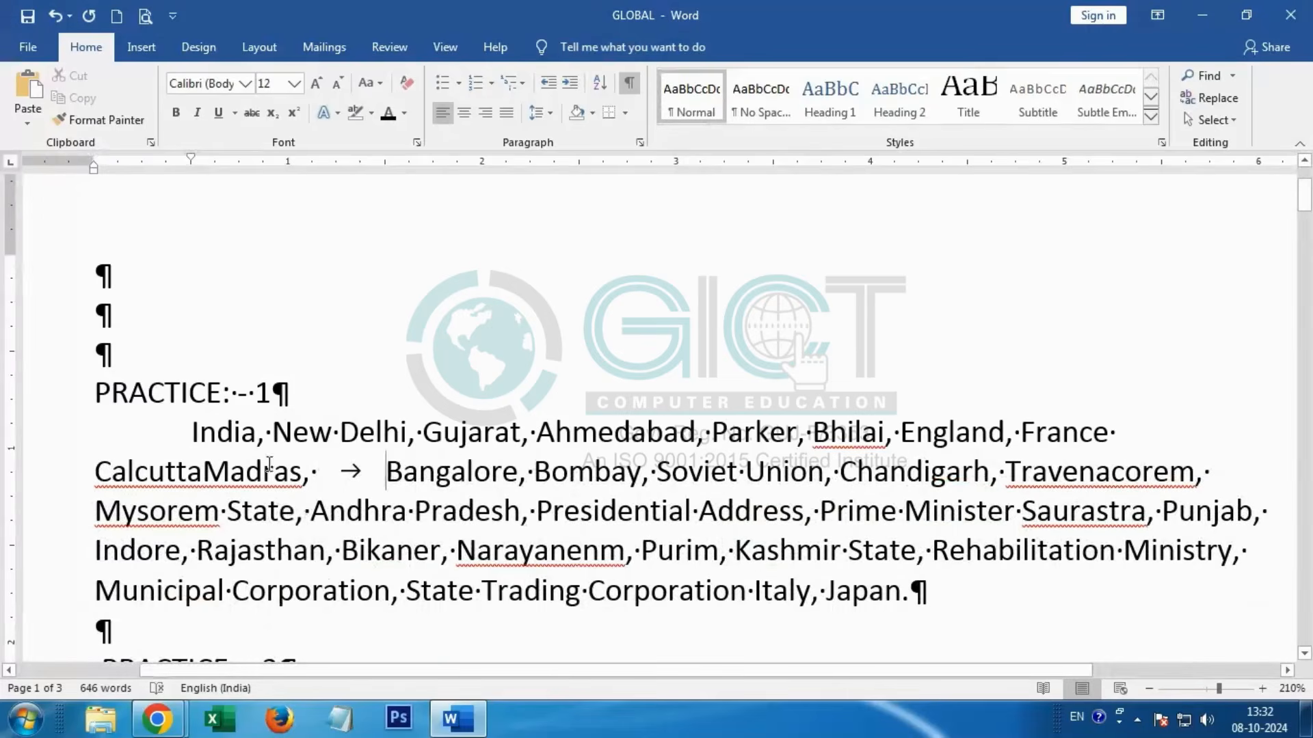
Step: Insert a space between "Calcutta" and "Madras" and zoom the document to 250%
click(203, 471)
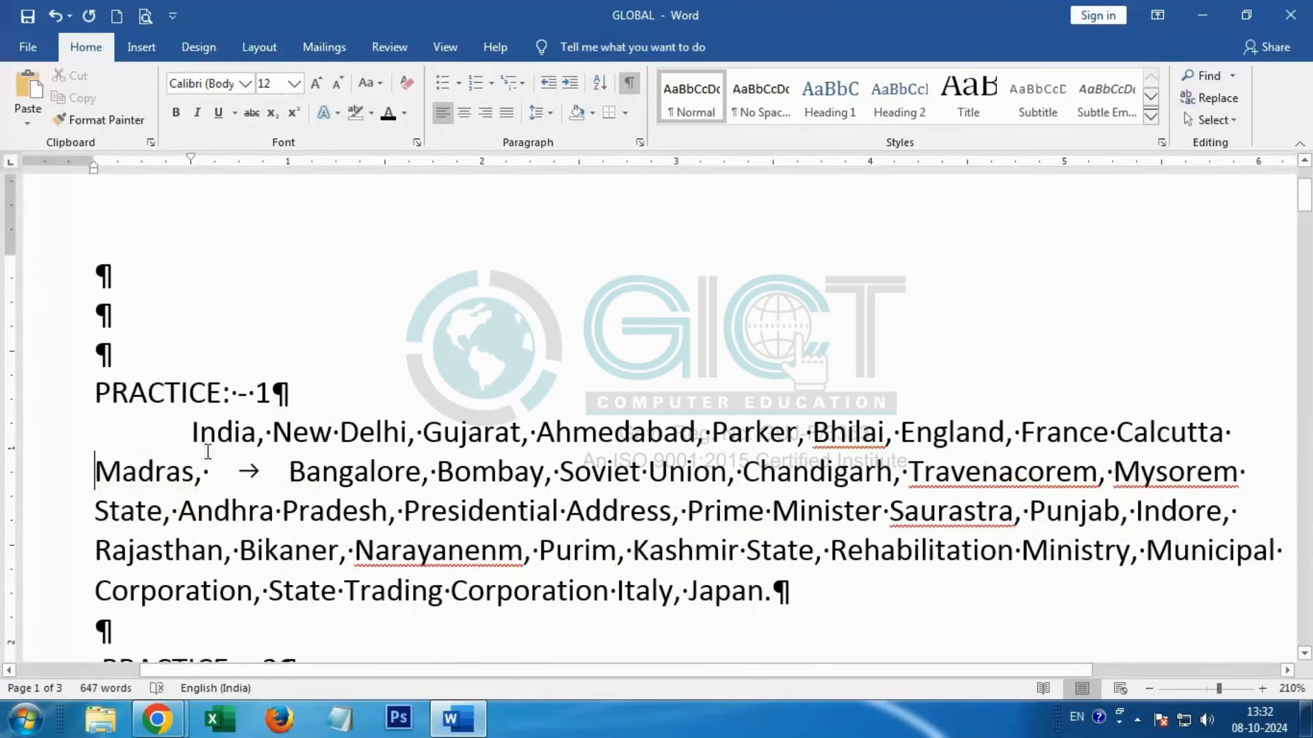
click(194, 446)
click(96, 473)
key(BackSpace)
scroll(344, 432, up, 4)
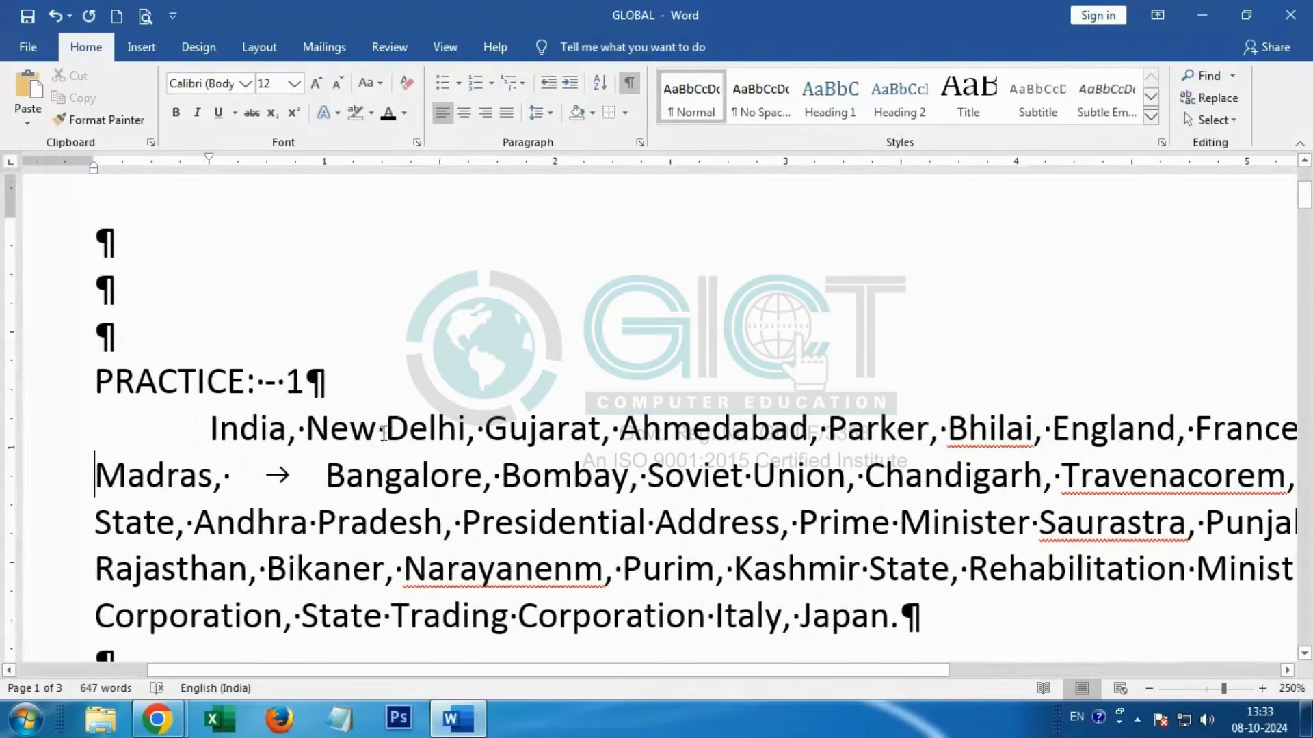
Step: Insert a run of extra spaces between "New" and "Delhi" and delete them back to a single space
click(385, 429)
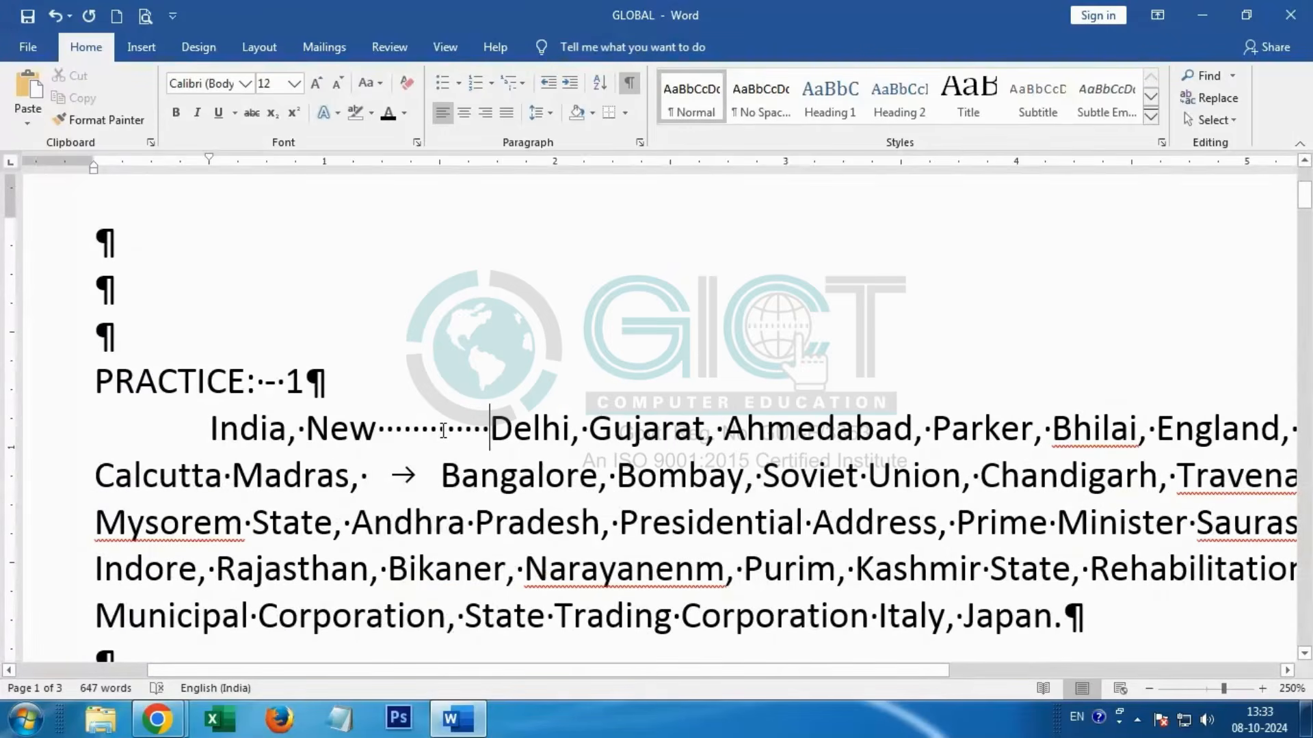
key(BackSpace)
key(BackSpace)
key(BackSpace)
key(BackSpace)
key(BackSpace)
key(BackSpace)
key(BackSpace)
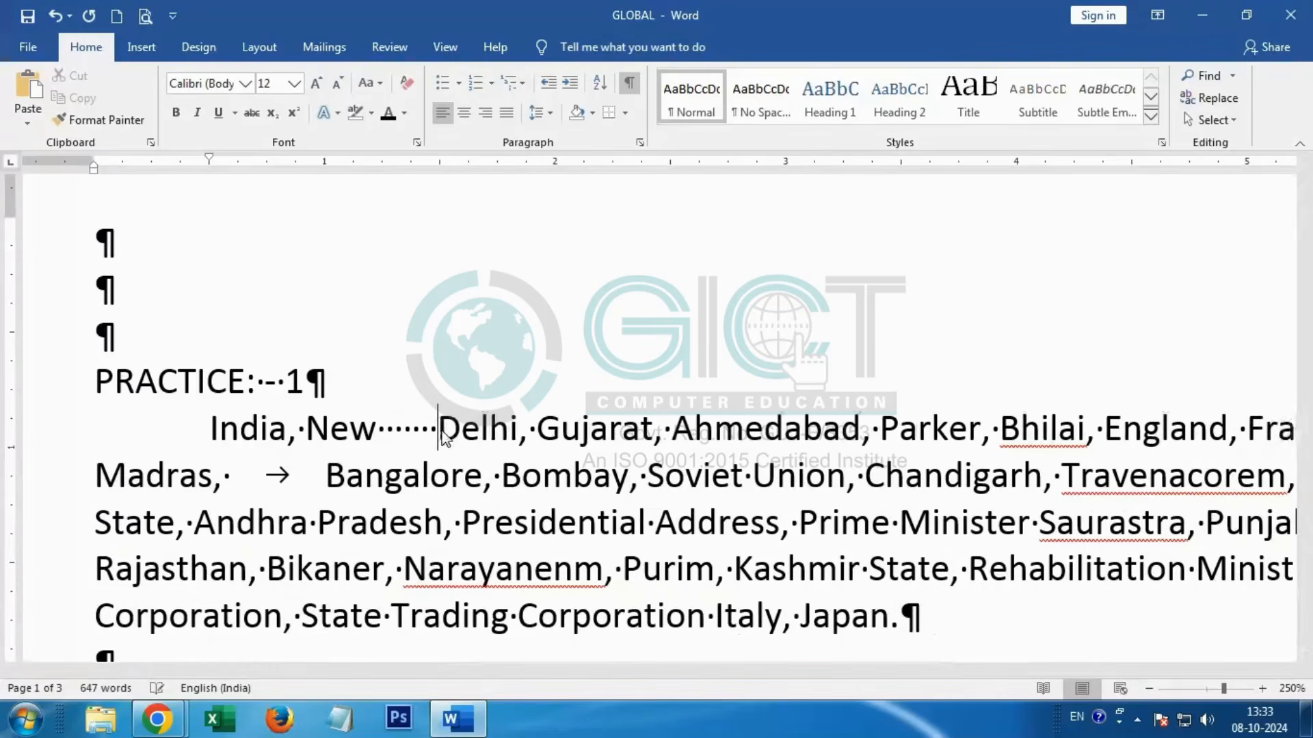
key(BackSpace)
key(BackSpace)
key(BackSpace)
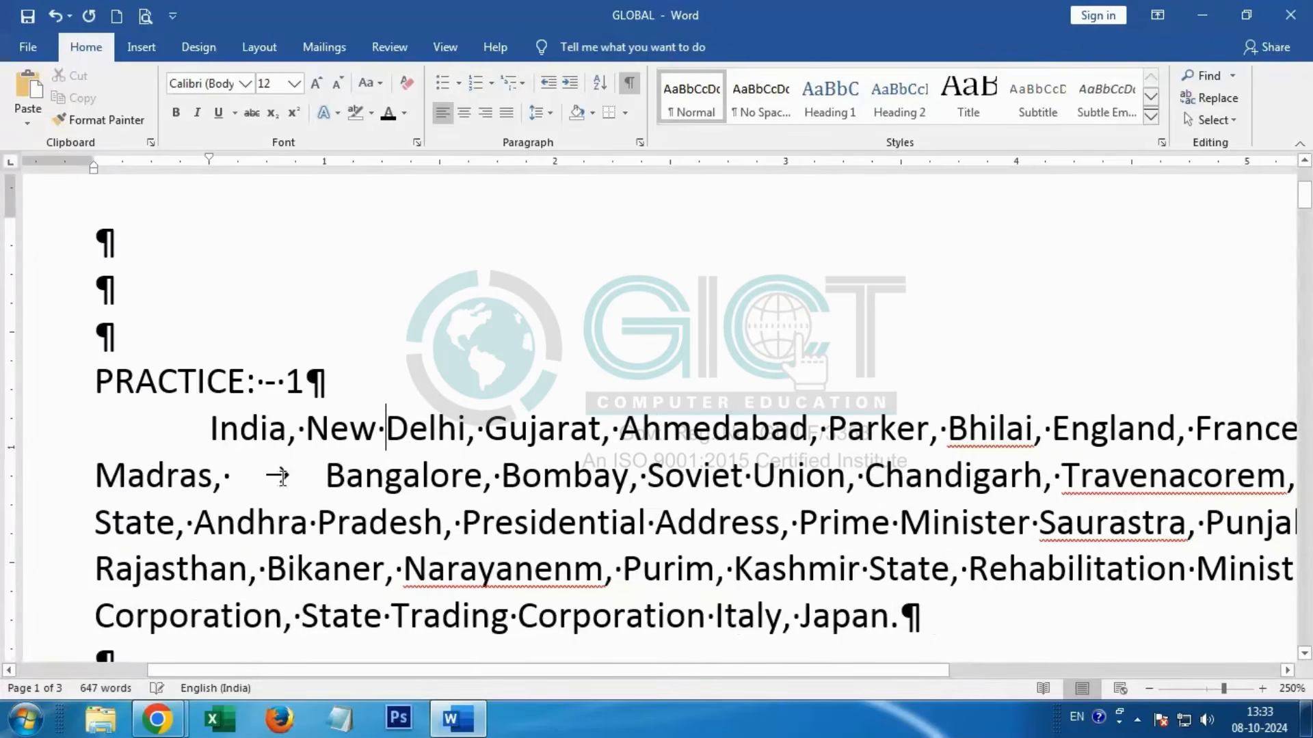
Step: Remove the tab between "Madras," and "Bangalore" and zoom the document out to 190%
click(311, 473)
key(BackSpace)
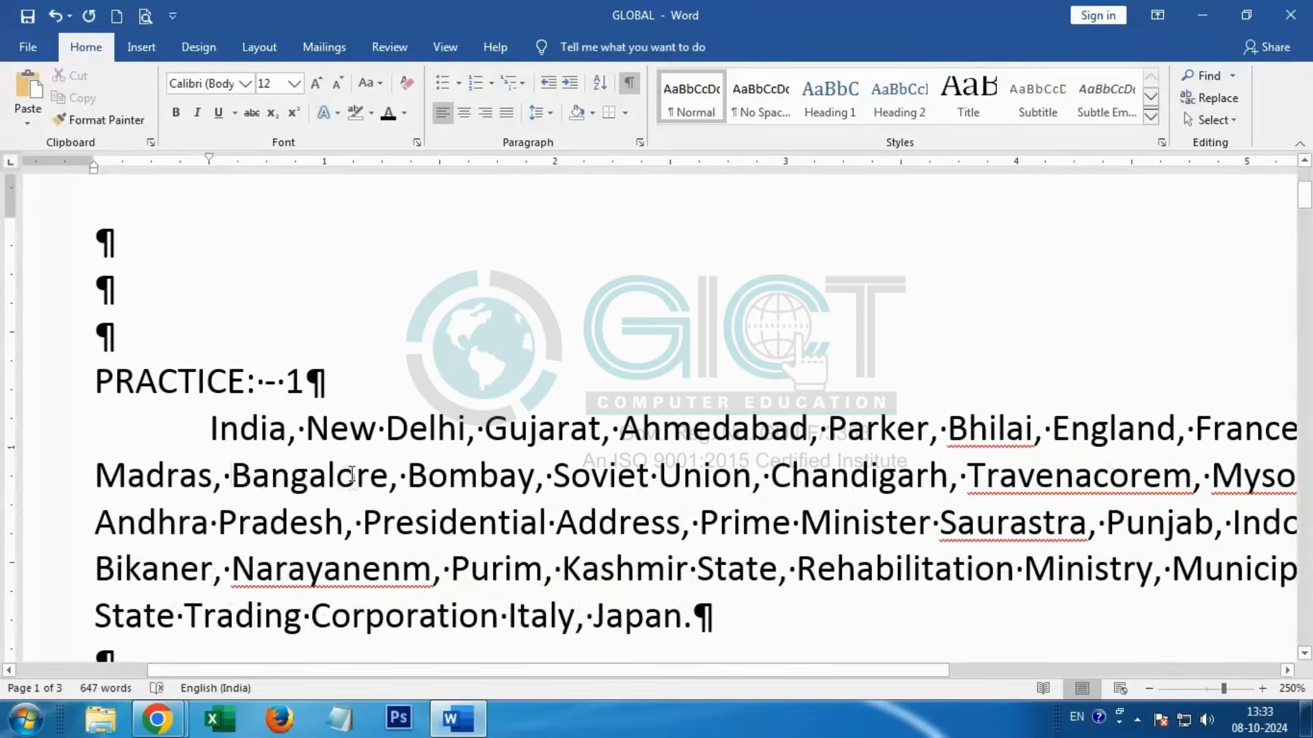
ctrl+scroll(355, 468, down, 6)
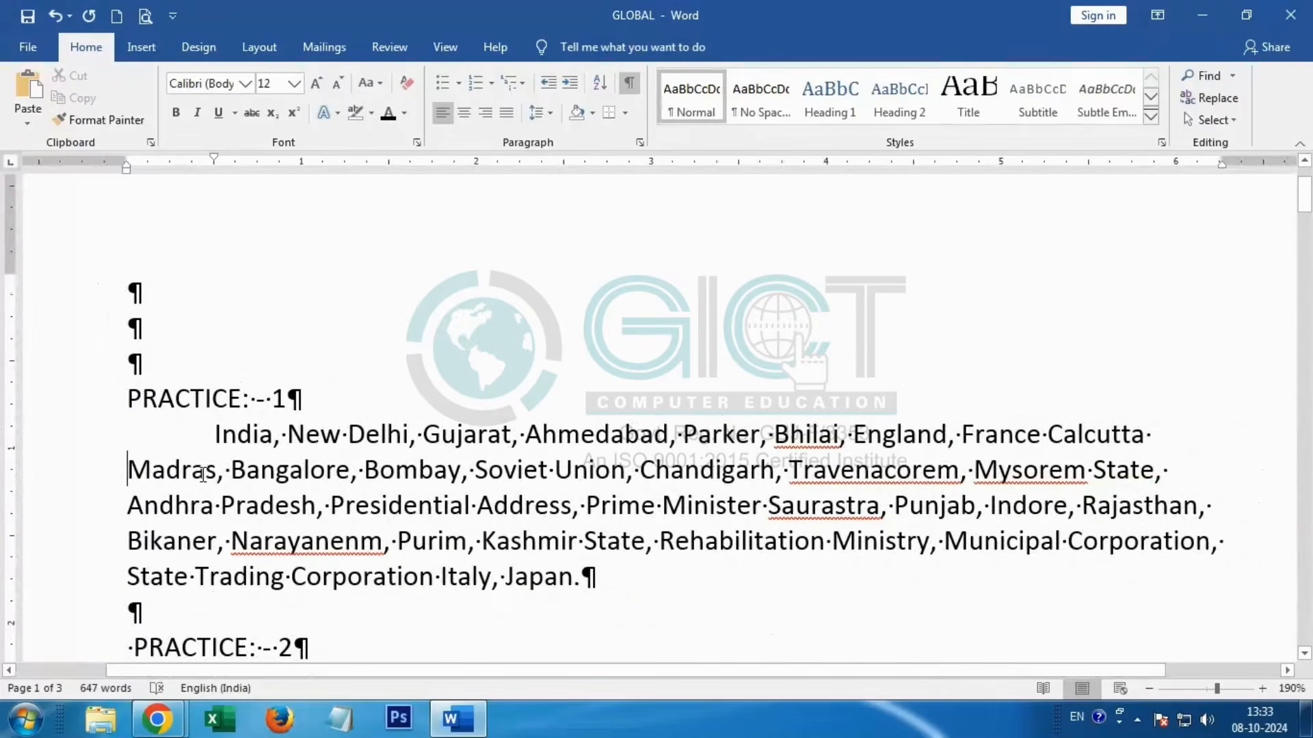
key(BackSpace)
Step: Delete the three empty paragraphs above the "PRACTICE: - 1" heading
key(ctrl+a)
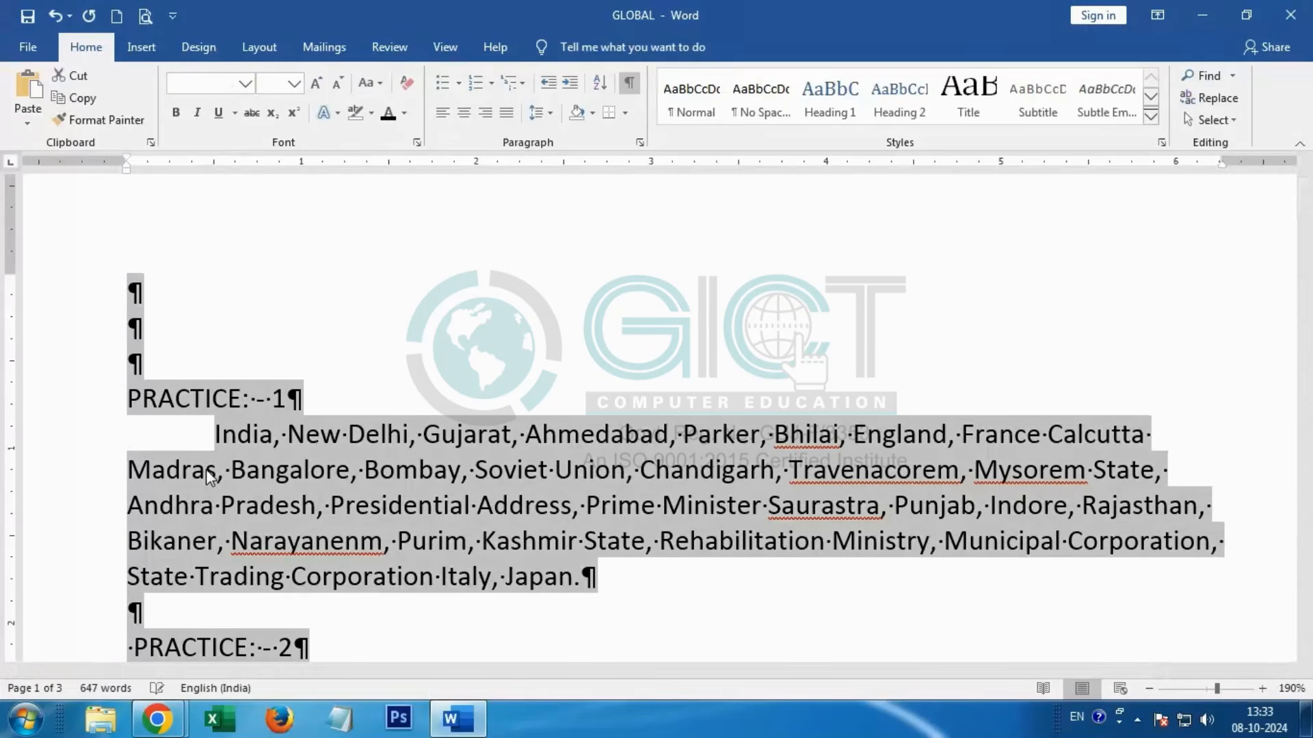
click(130, 369)
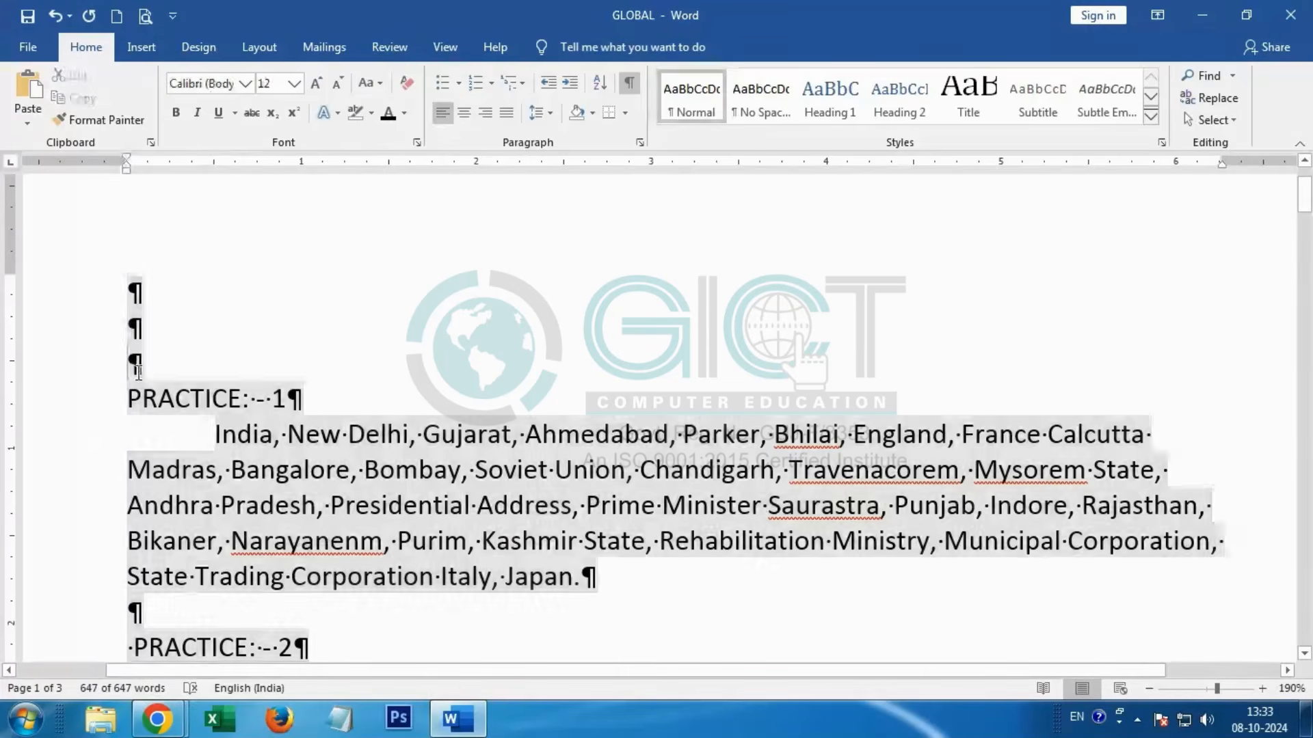
drag(131, 368, 146, 299)
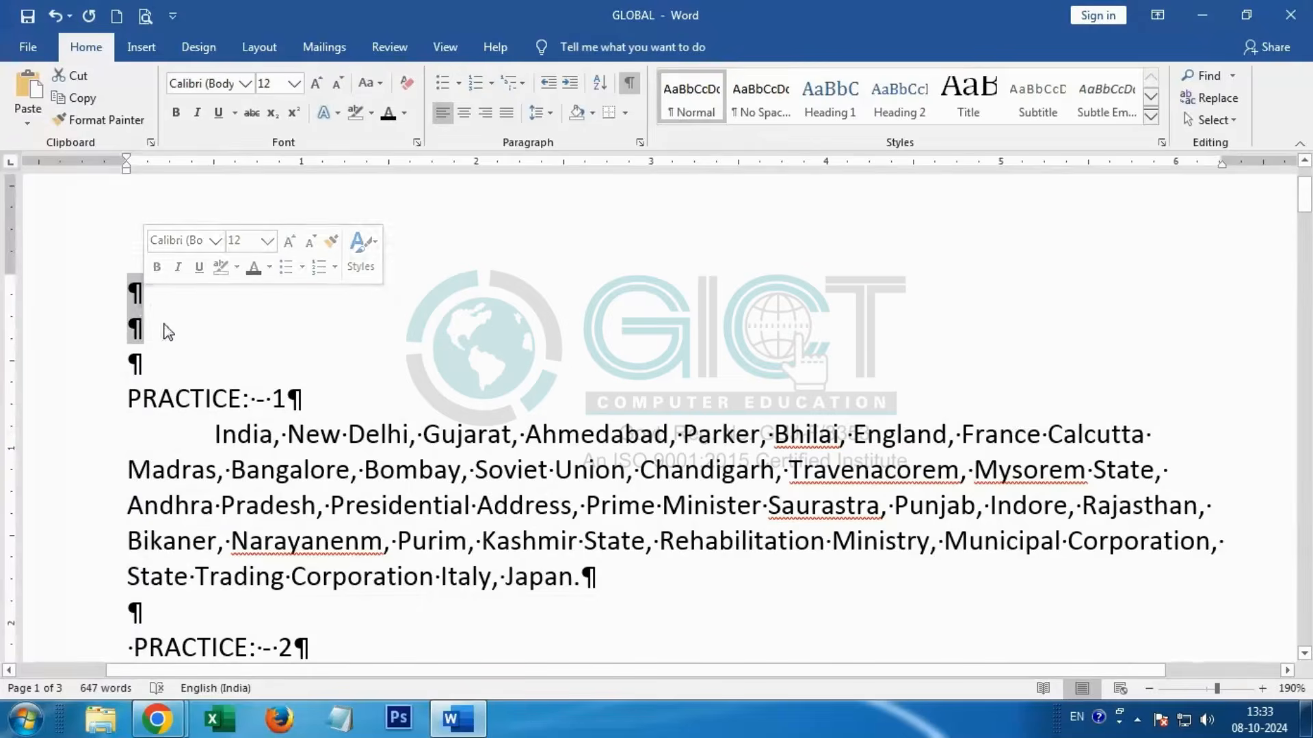
key(Delete)
key(Delete)
Step: Clear all formatting from the whole document
drag(128, 291, 826, 628)
key(ctrl+a)
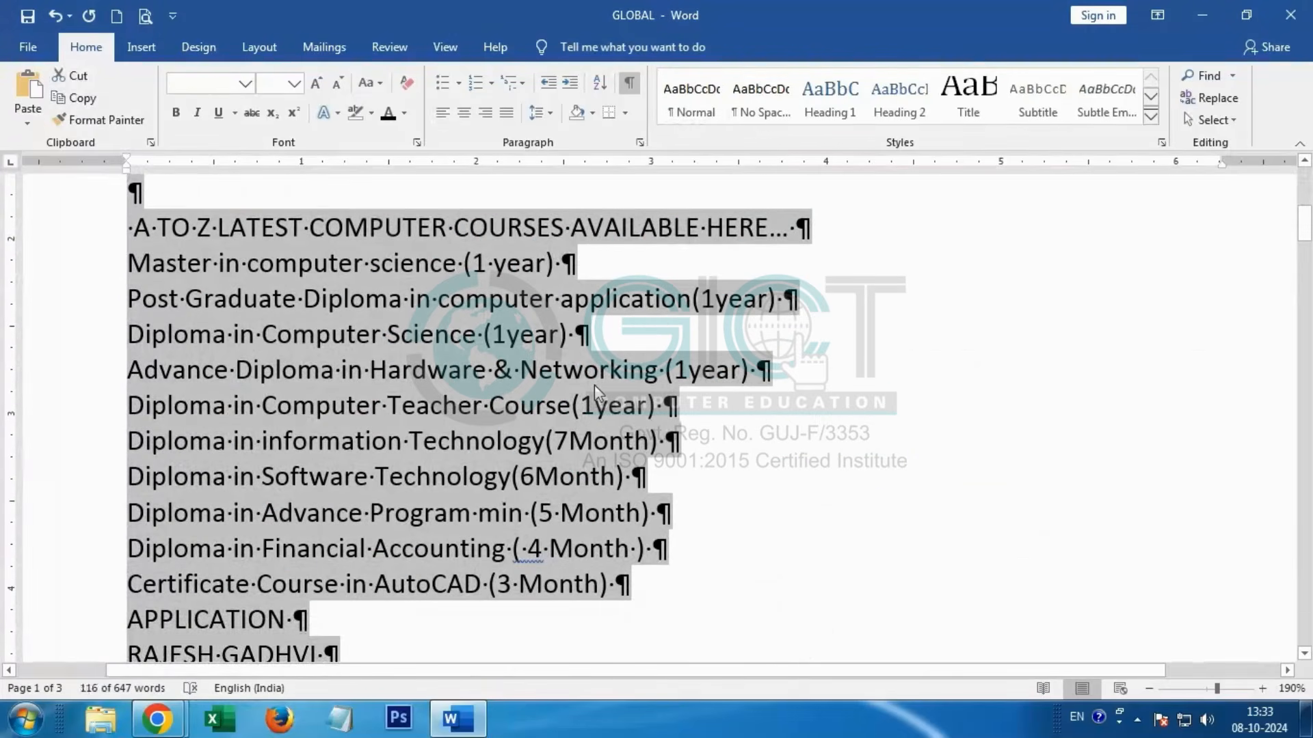
scroll(563, 359, up, 5)
scroll(546, 353, up, 1)
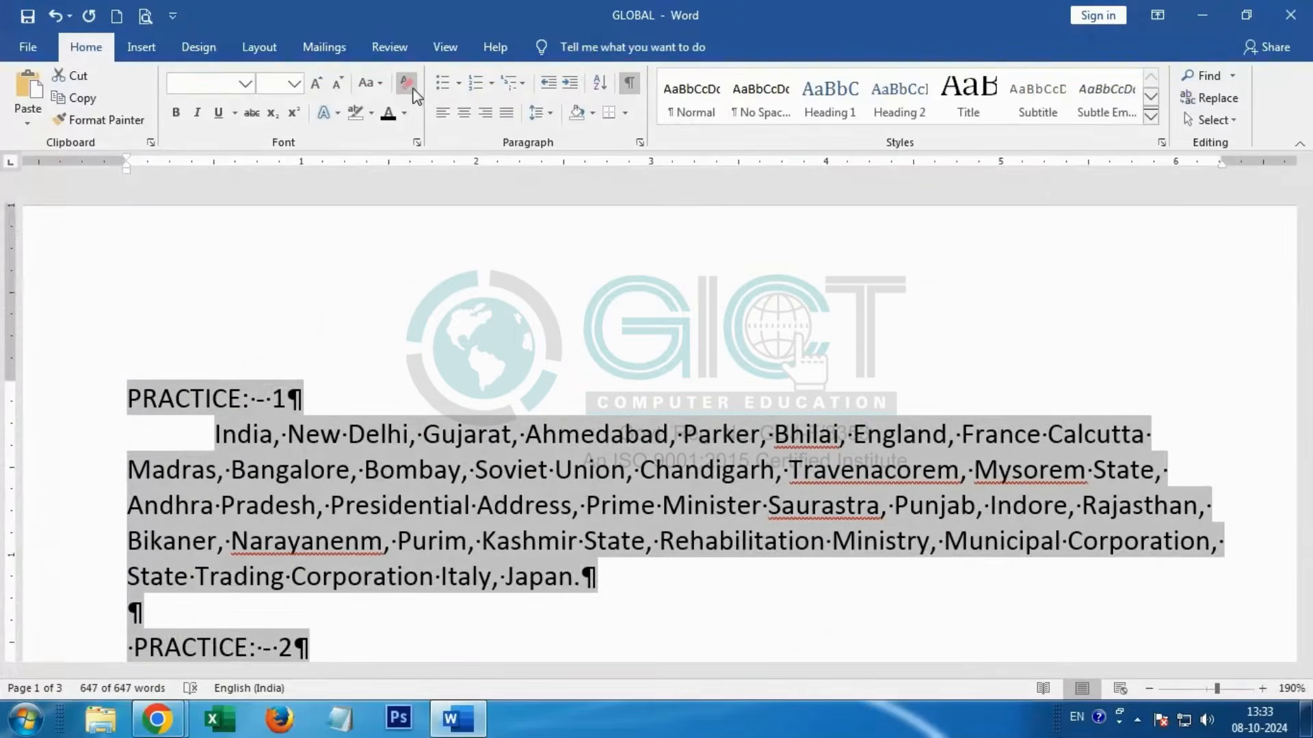
click(413, 91)
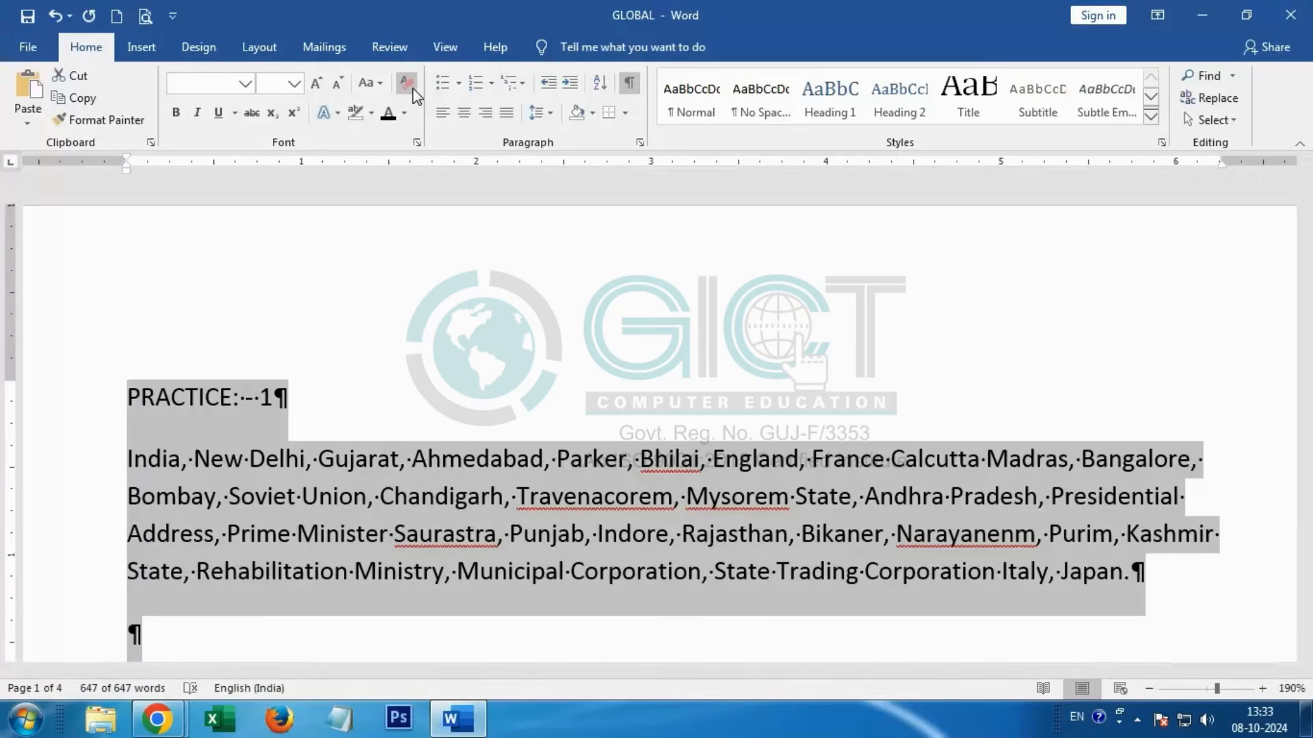
Step: Set the whole document's font to Calibri (Body) at size 12 and deselect the text
click(243, 83)
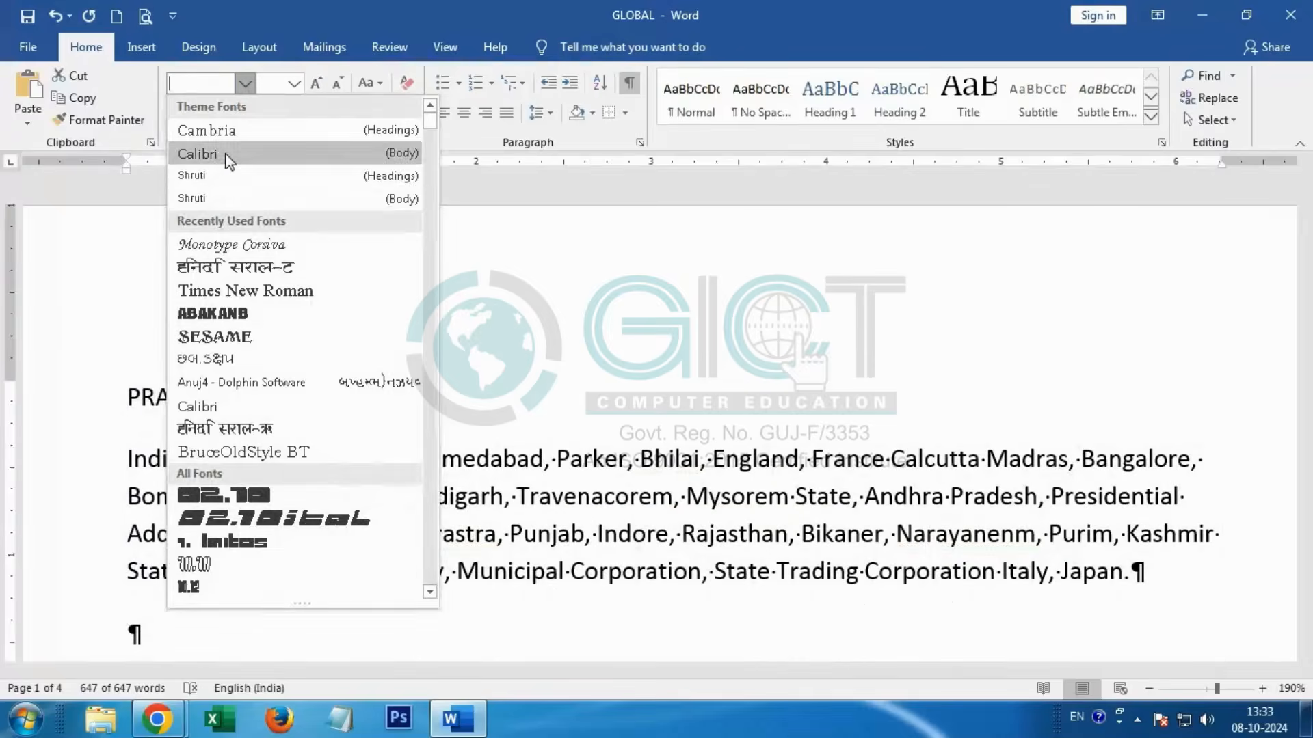
click(226, 155)
click(296, 83)
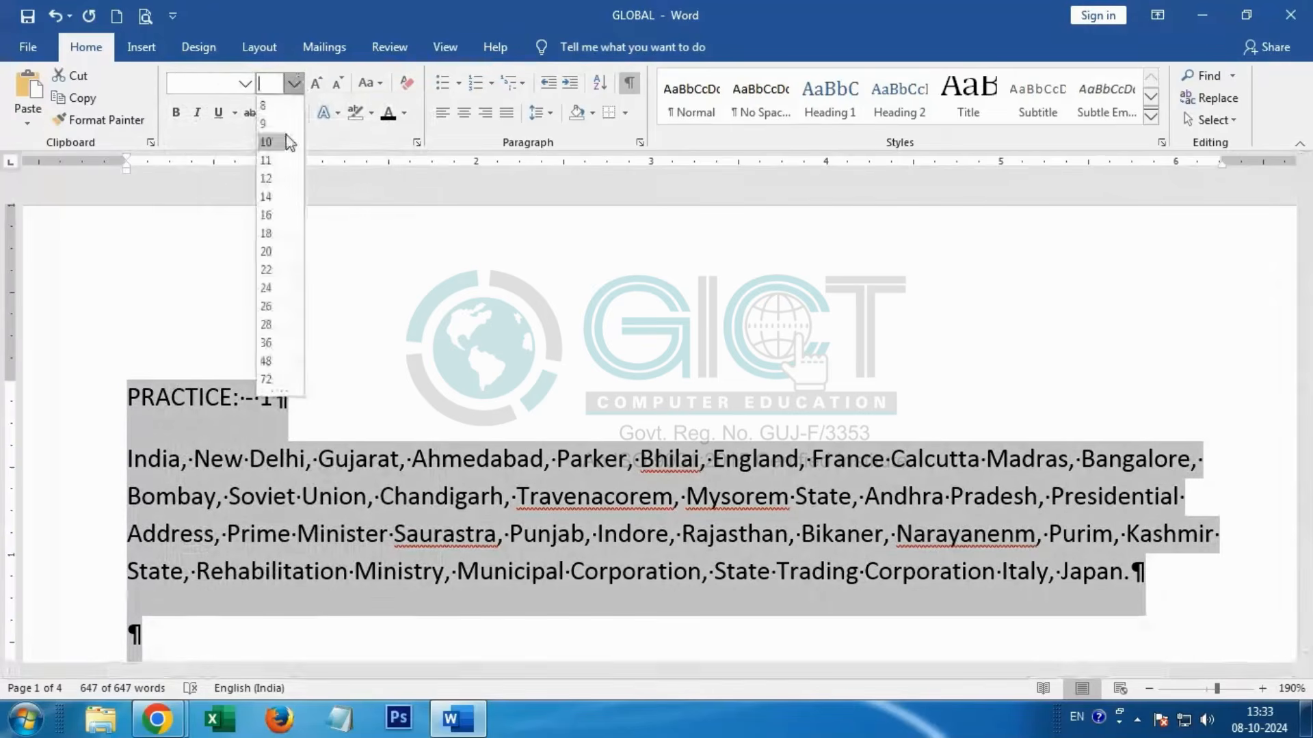
click(272, 183)
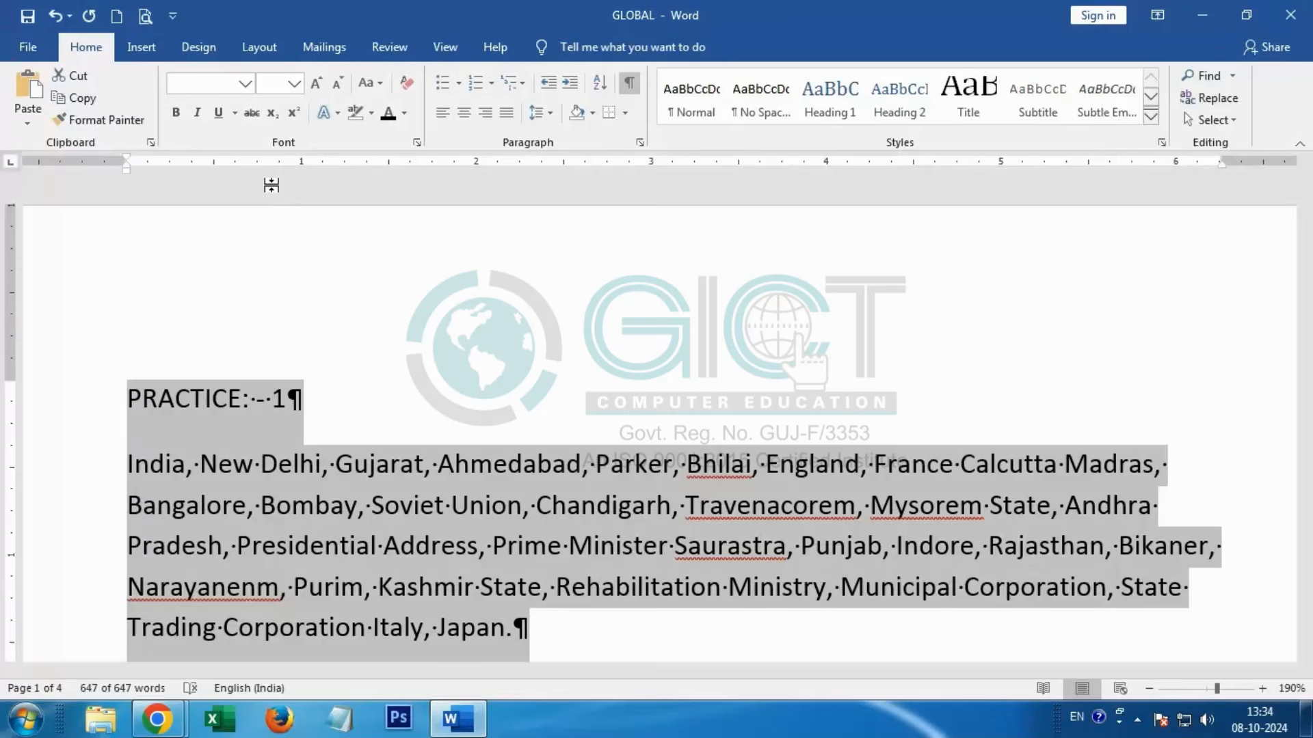
click(433, 506)
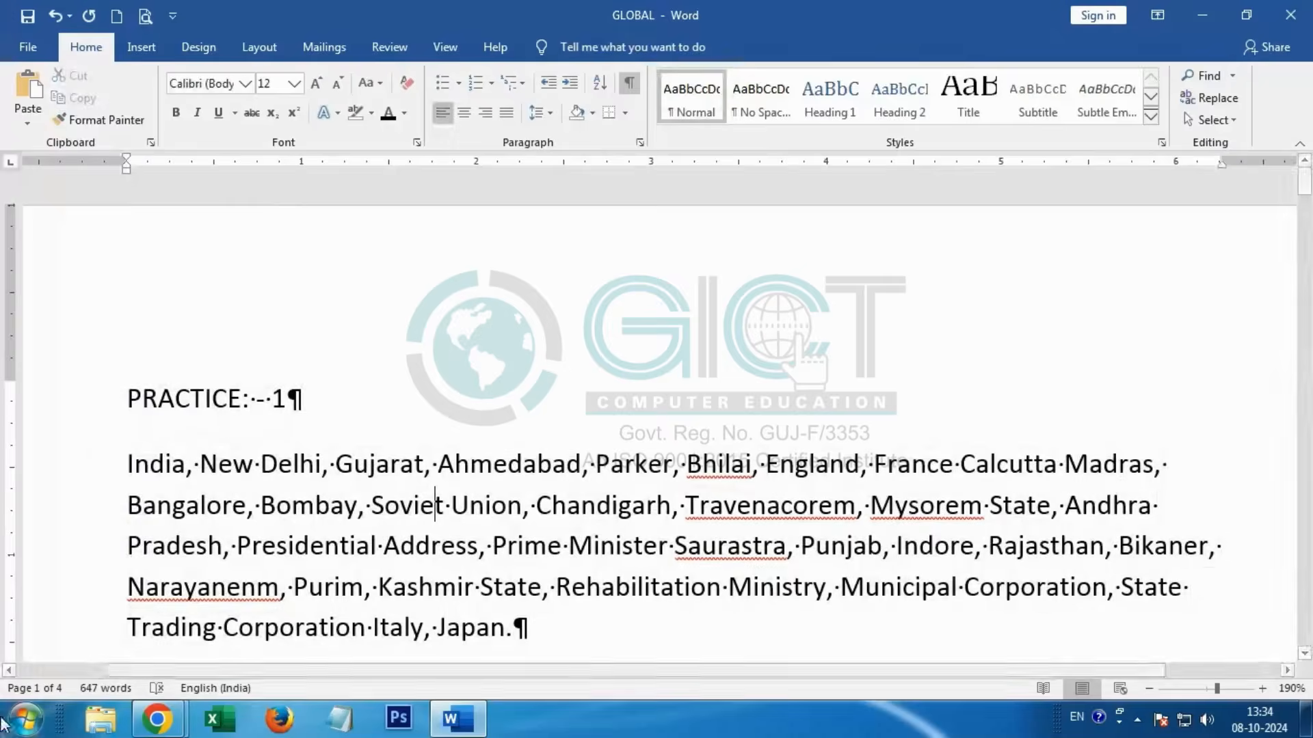
Step: Open the recent MS OFFICE PRACTICE BOOK PDF in Adobe Reader and return to the Word document
click(26, 719)
mouse_move(140, 126)
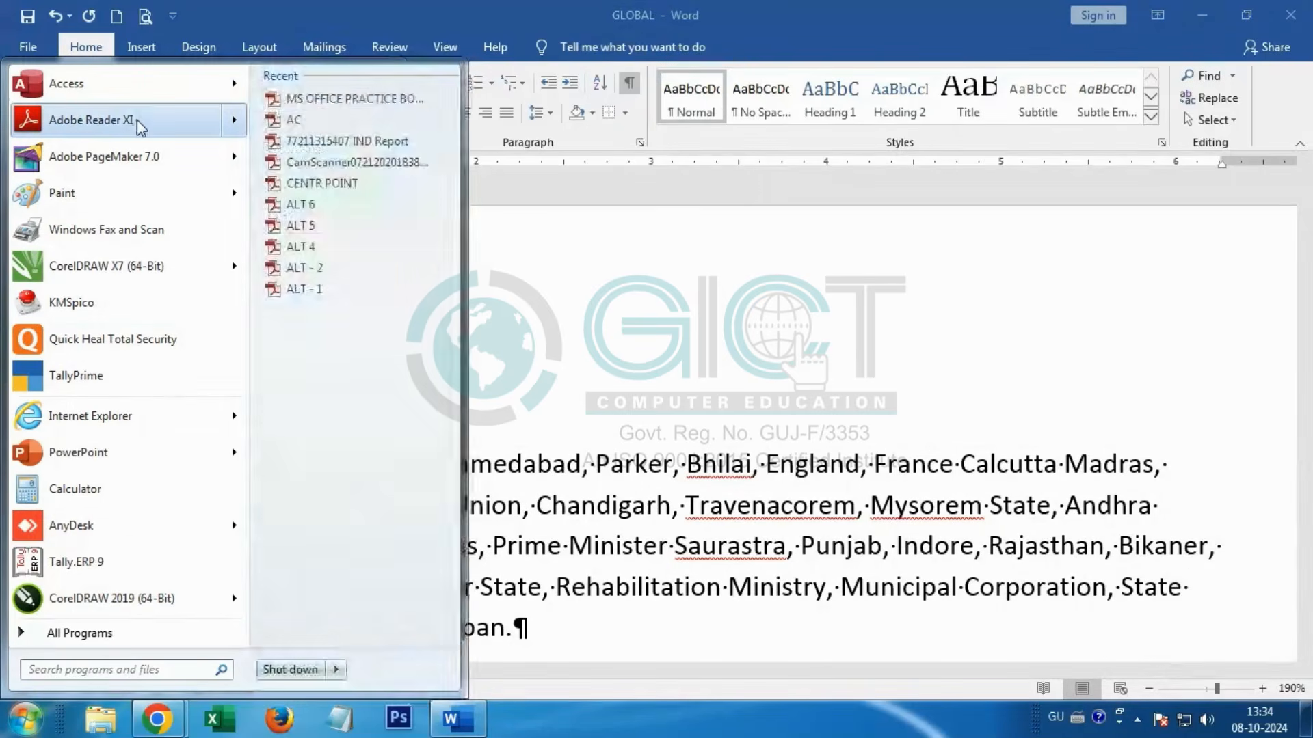
click(330, 103)
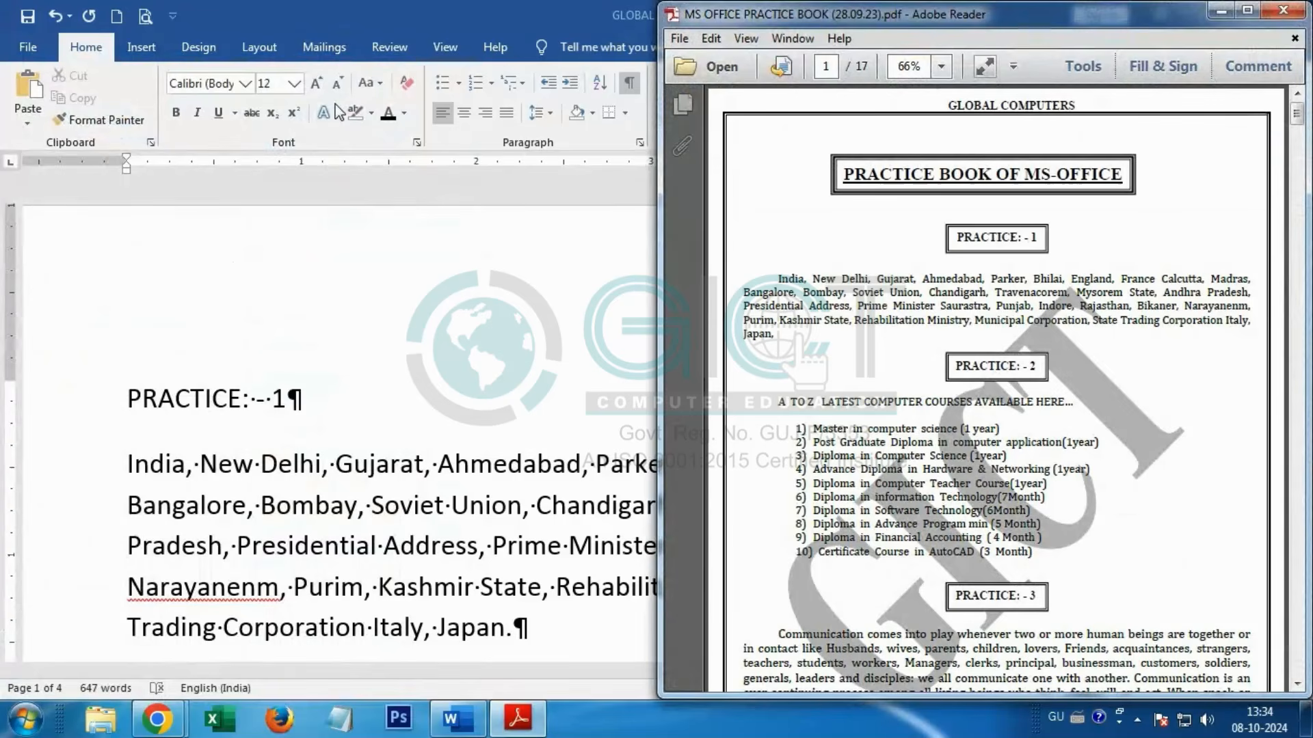
click(465, 726)
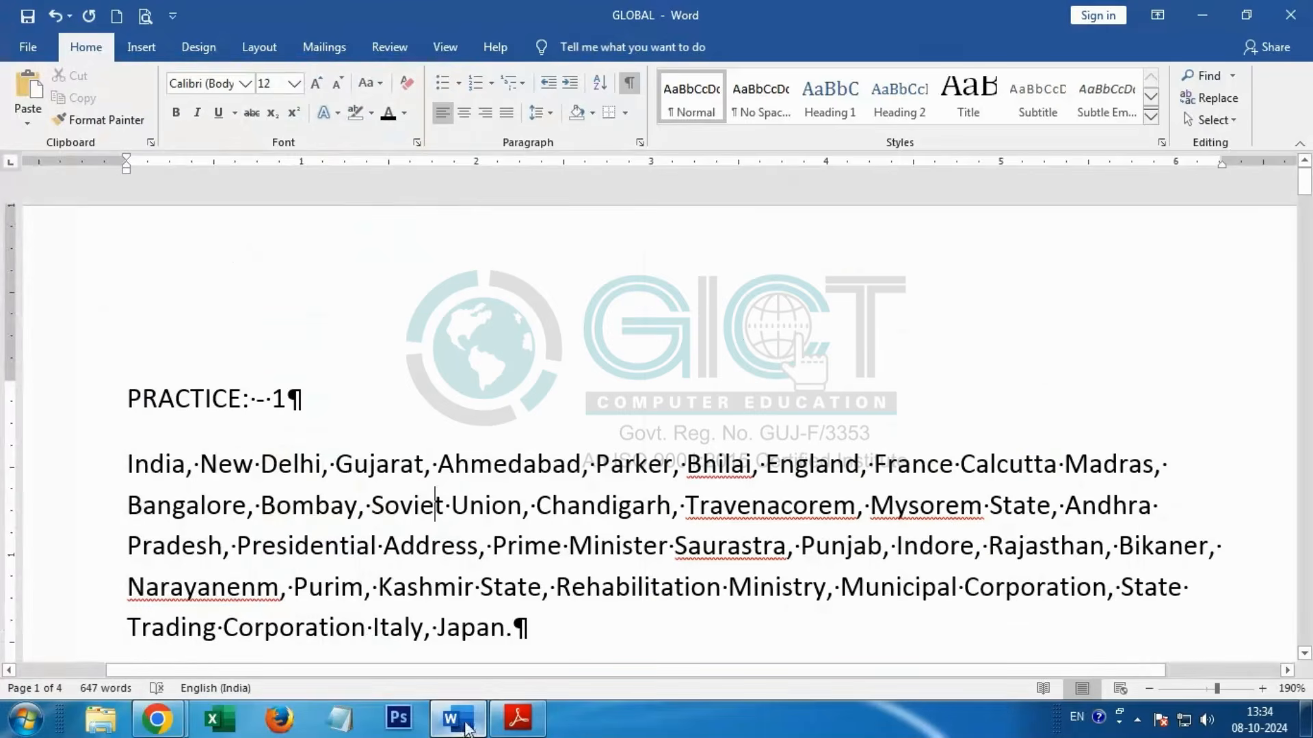
Step: Bring up the Word and Adobe Reader windows and arrange them side by side
click(466, 727)
click(522, 727)
click(473, 726)
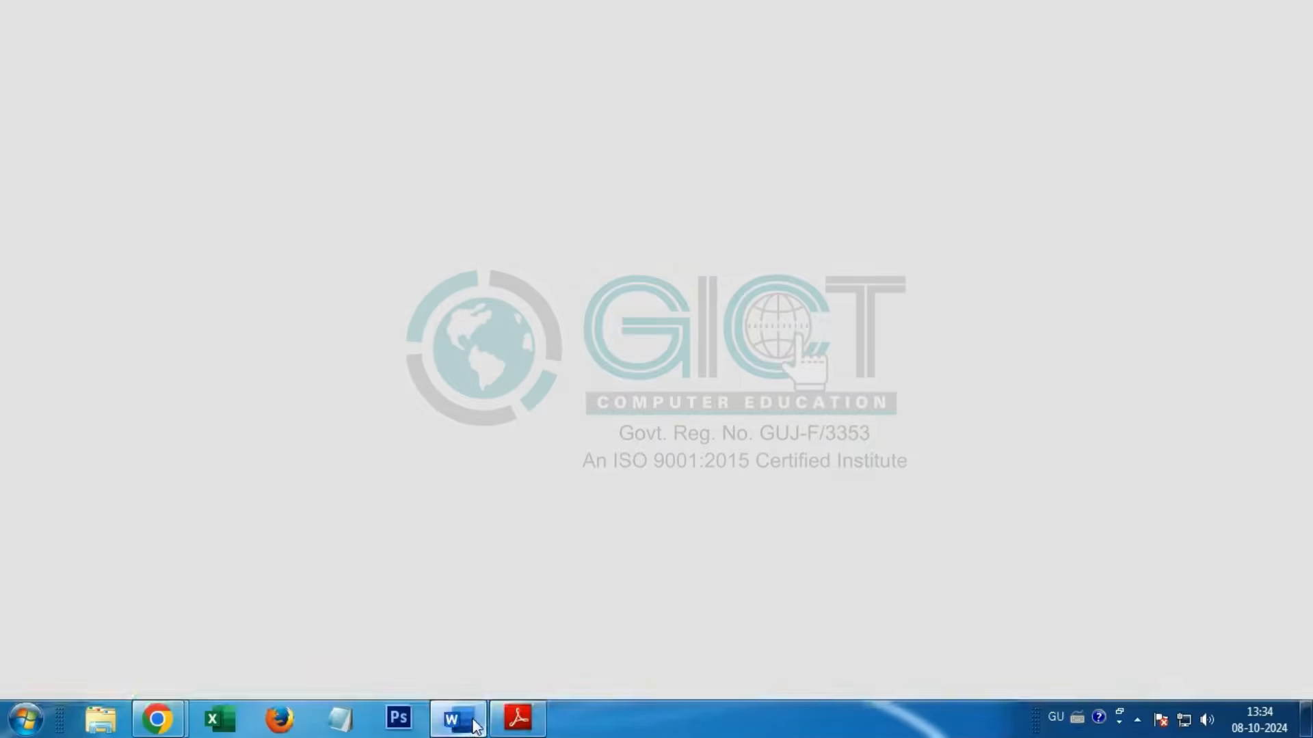
click(519, 718)
right_click(684, 718)
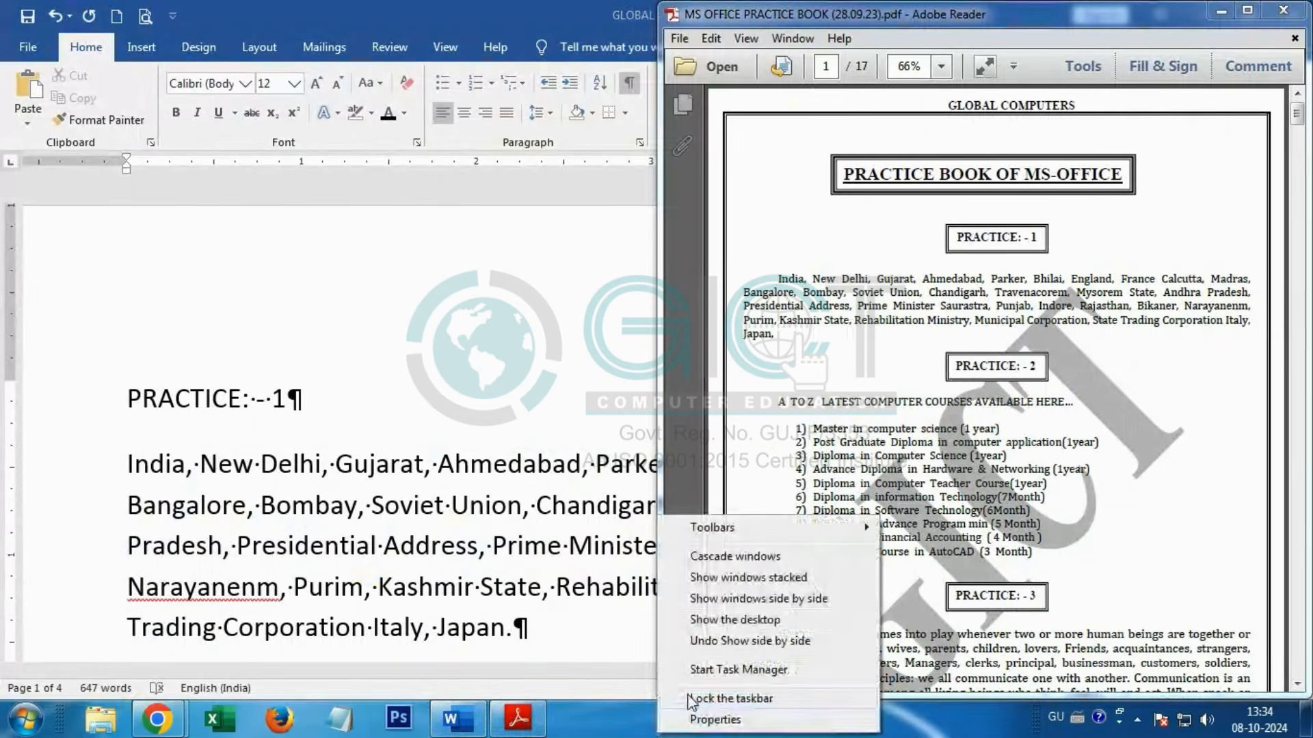
click(738, 599)
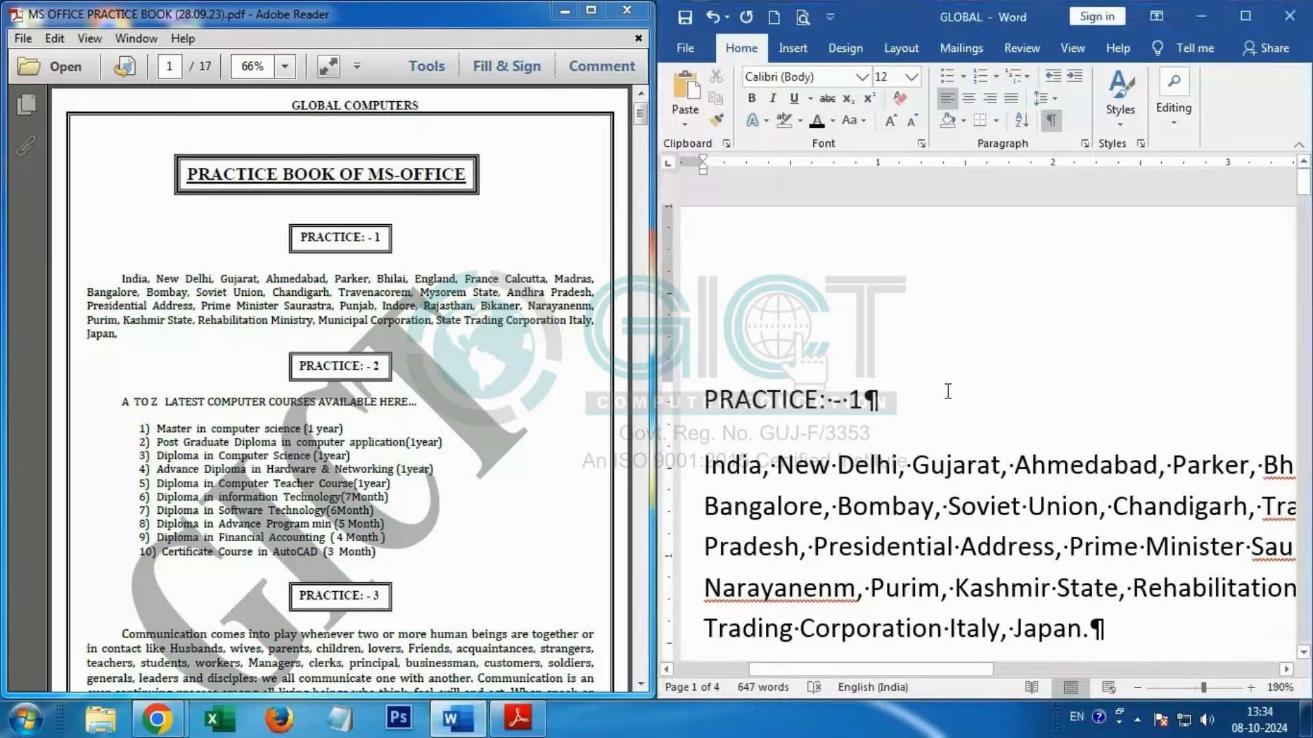
Step: Zoom the Word document out to 110% and maximize its window
scroll(946, 393, down, 6)
scroll(917, 398, down, 2)
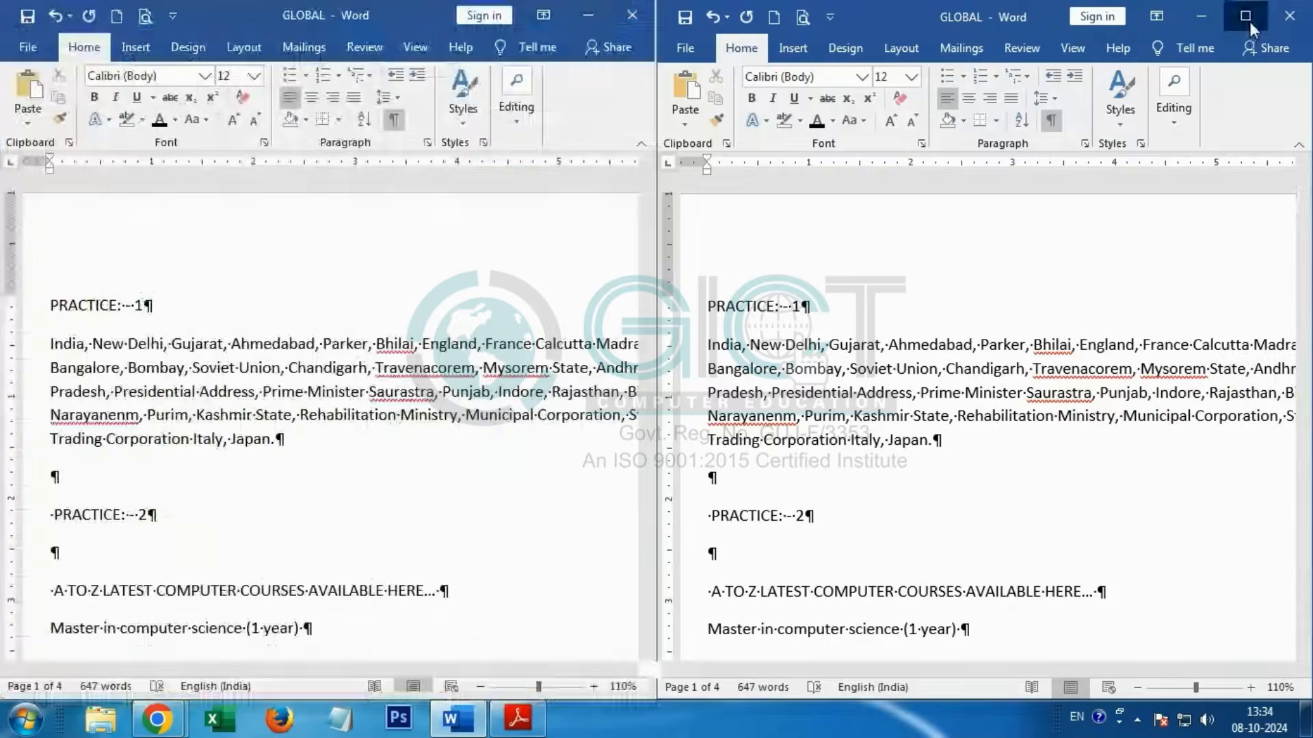
click(1248, 21)
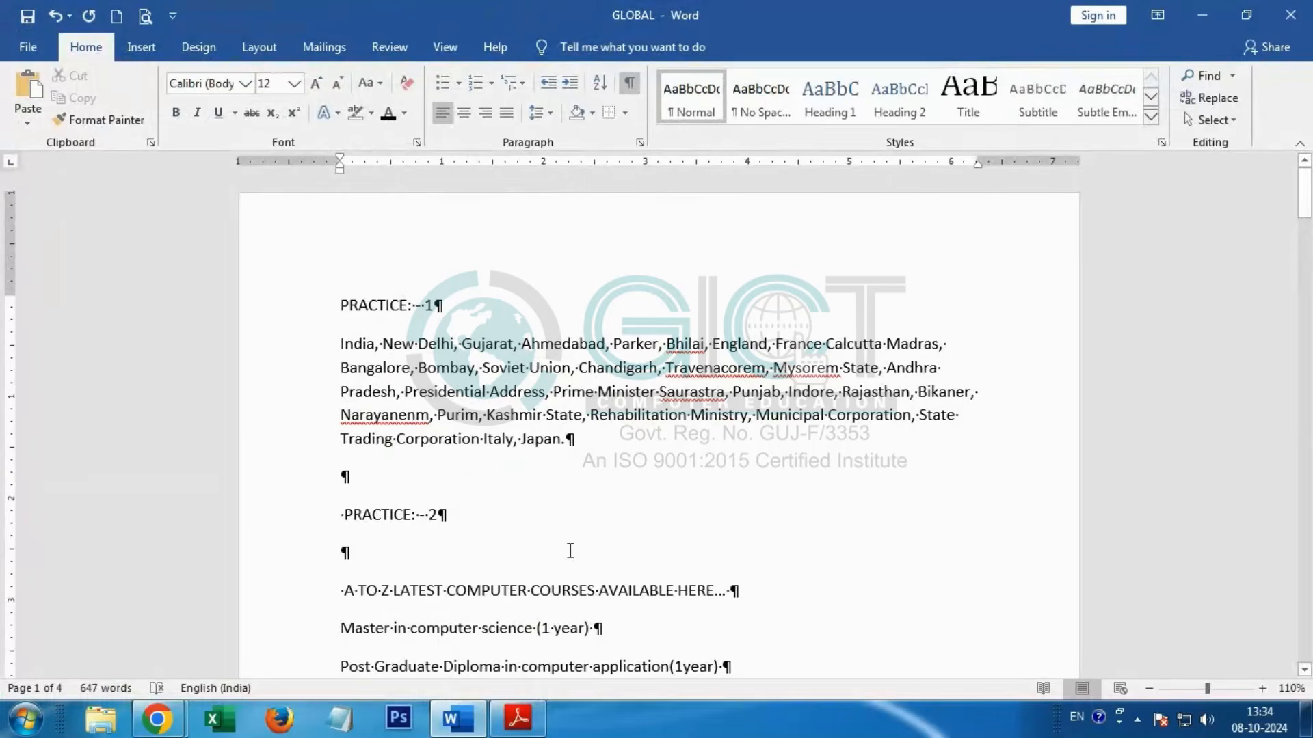
Step: Alternate between the Word document and the practice book PDF in Adobe Reader, ending on the PDF
key(alt+Tab)
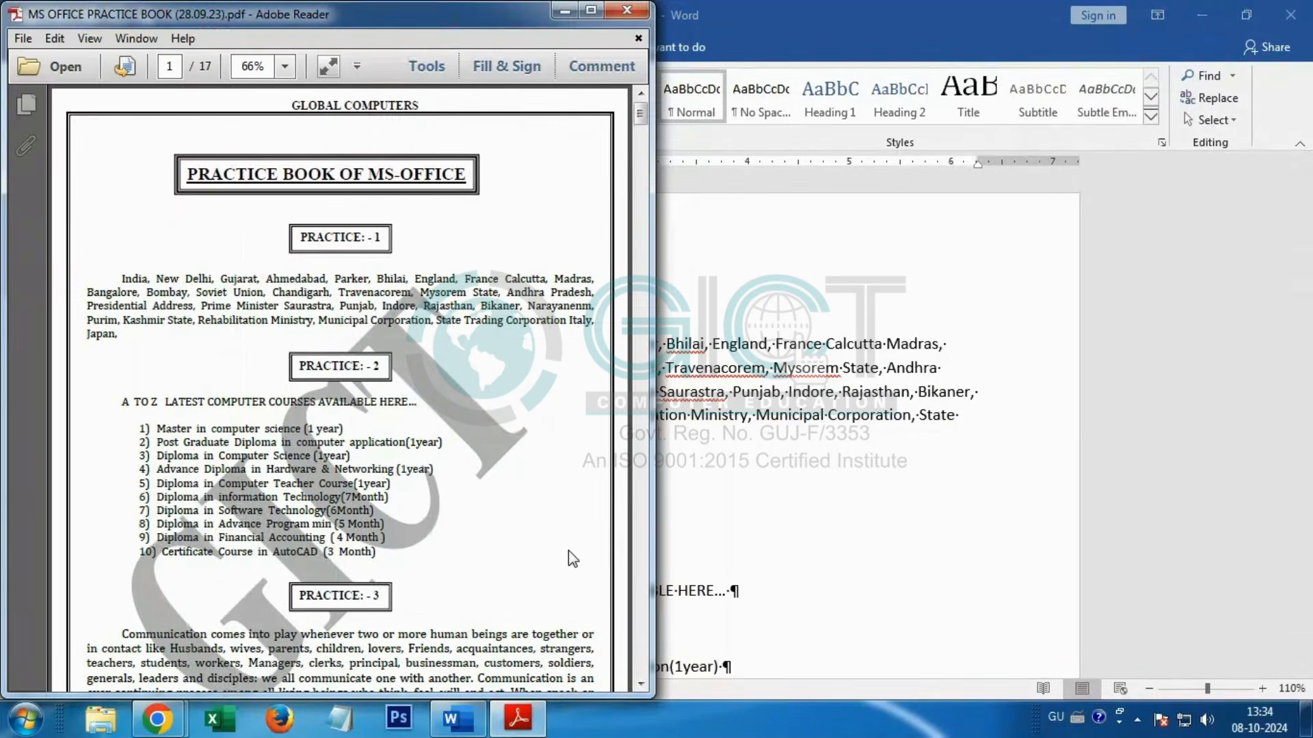
key(alt+Tab)
key(alt+Tab)
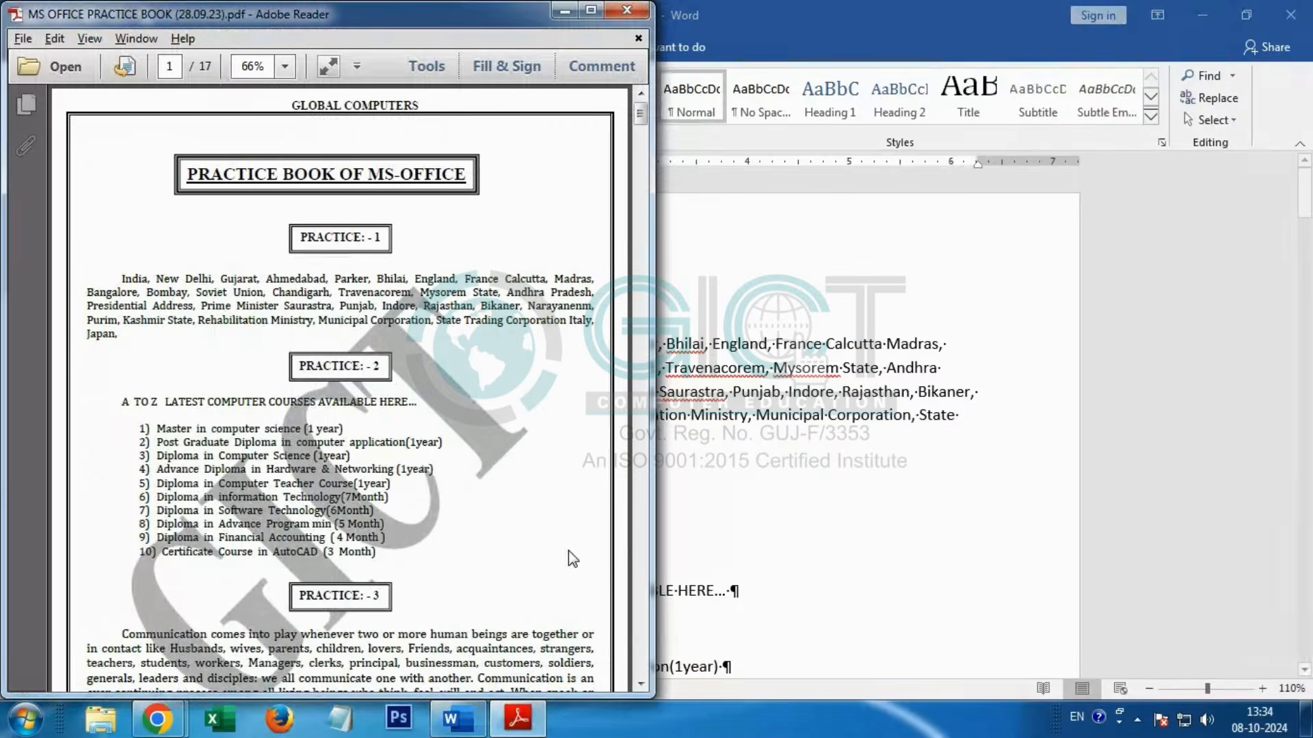
key(alt+Tab)
key(alt+Tab)
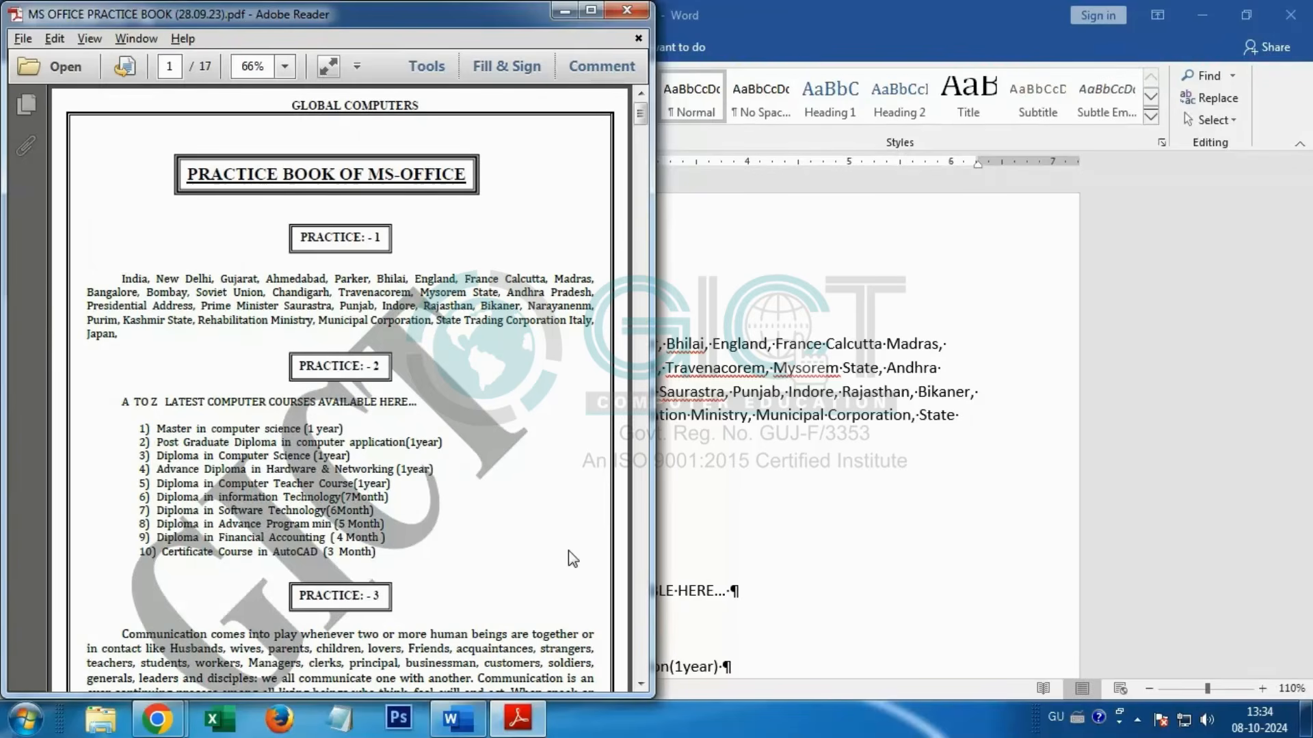
Step: Undo the side-by-side window arrangement, highlight the "PRACTICE: - 1" heading in the PDF to examine it, and return to Word
right_click(677, 719)
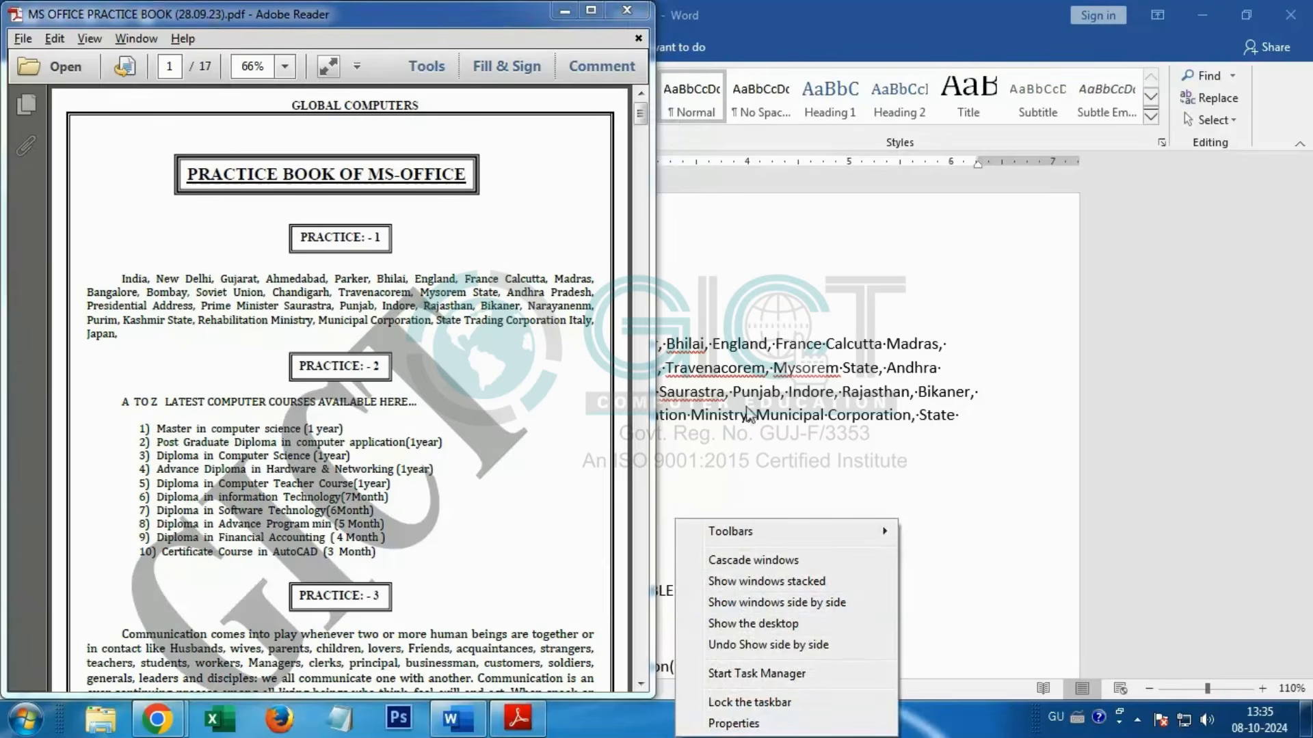
click(768, 645)
click(517, 723)
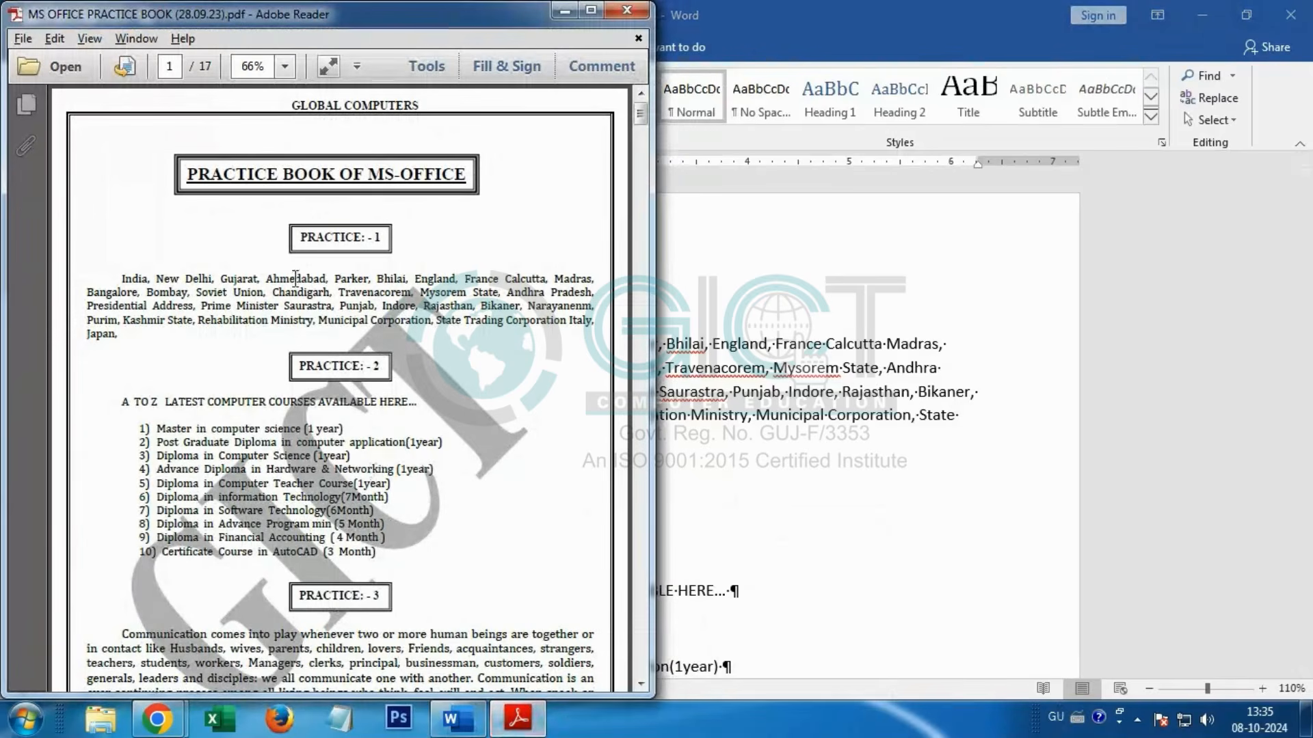
drag(293, 237, 382, 238)
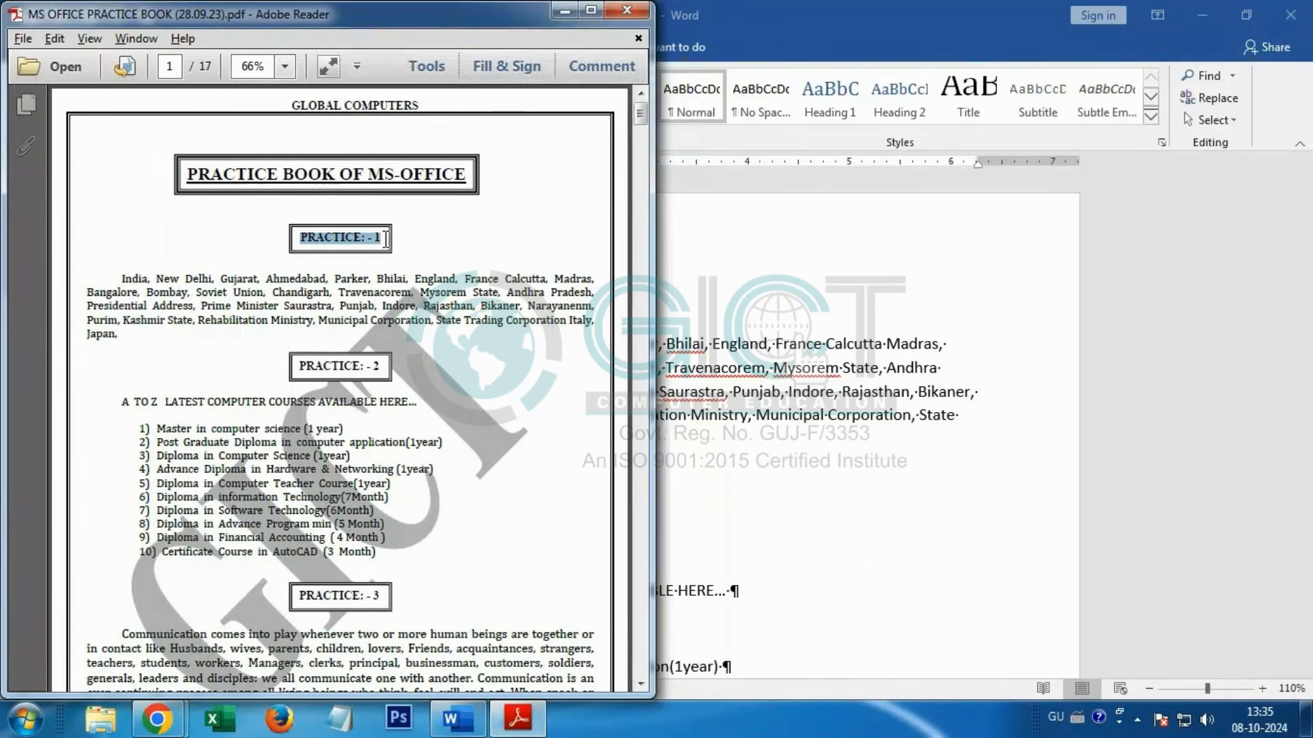
click(751, 319)
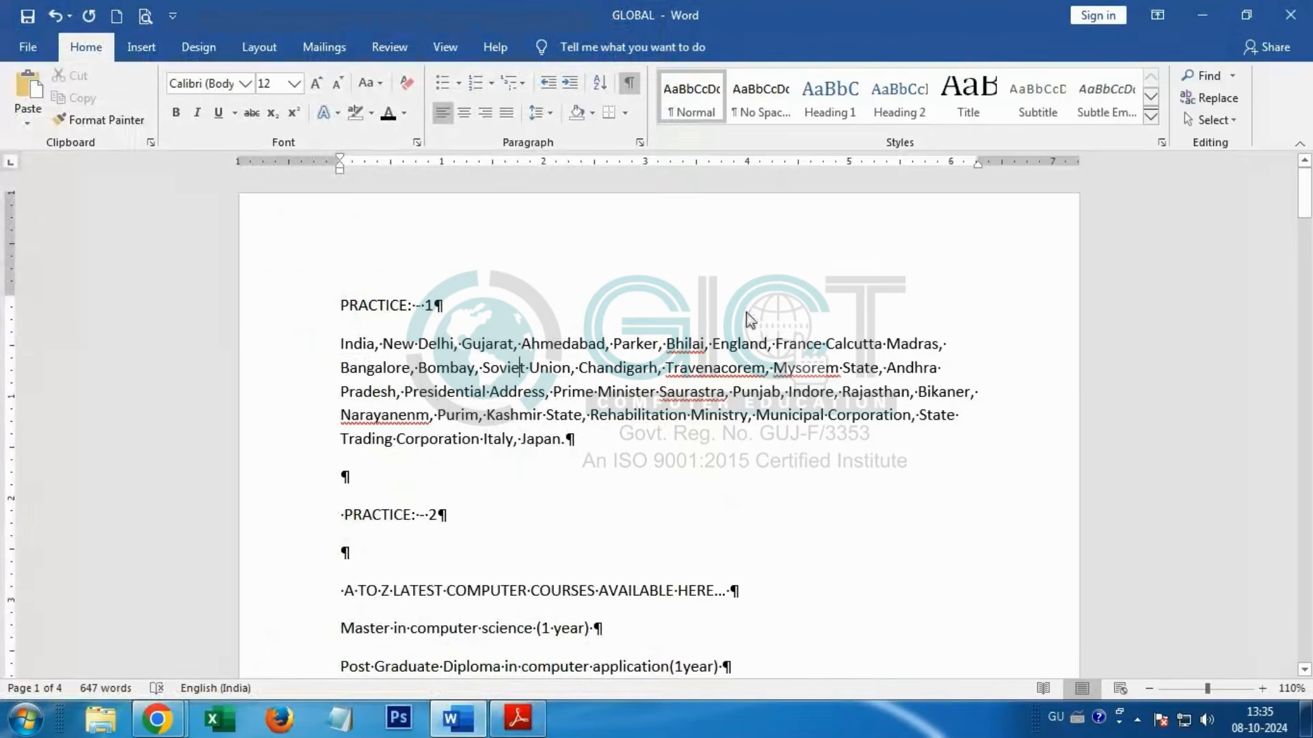
Step: Centre the "PRACTICE: - 1" heading, make it bold and give it a single-line underline
click(330, 312)
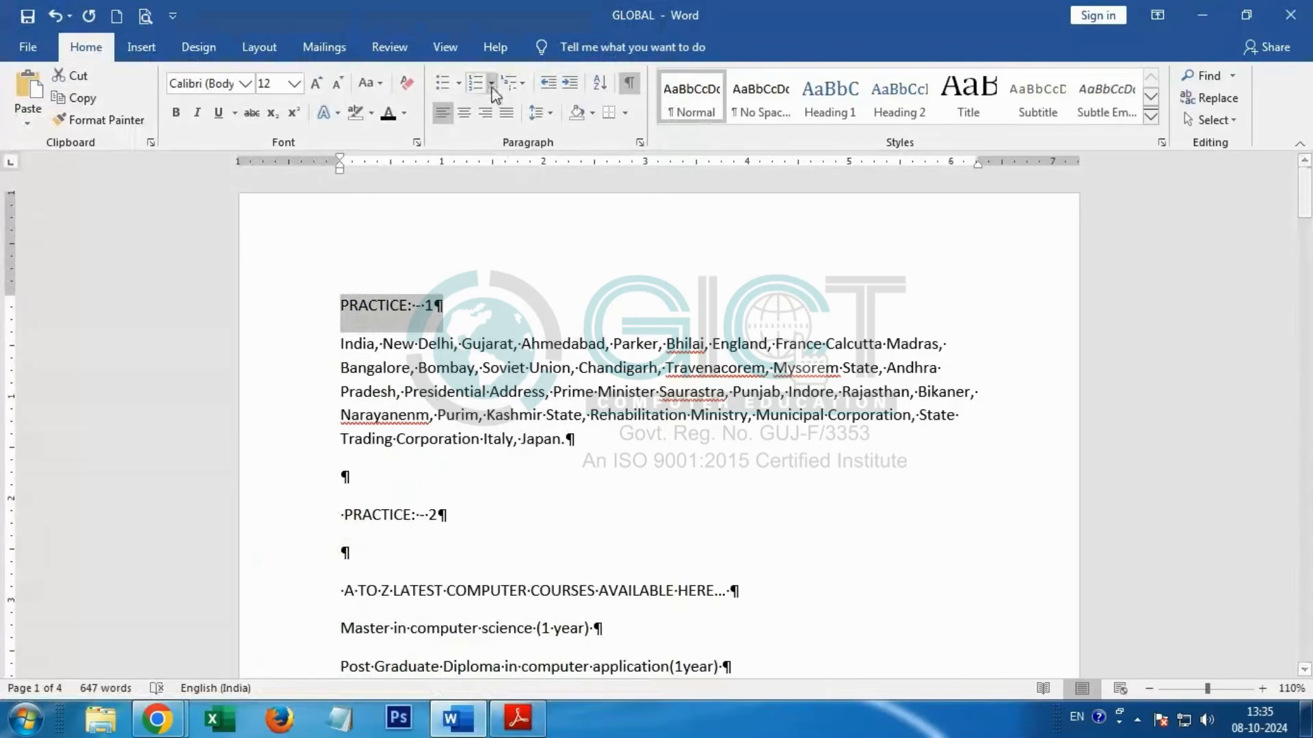
click(464, 114)
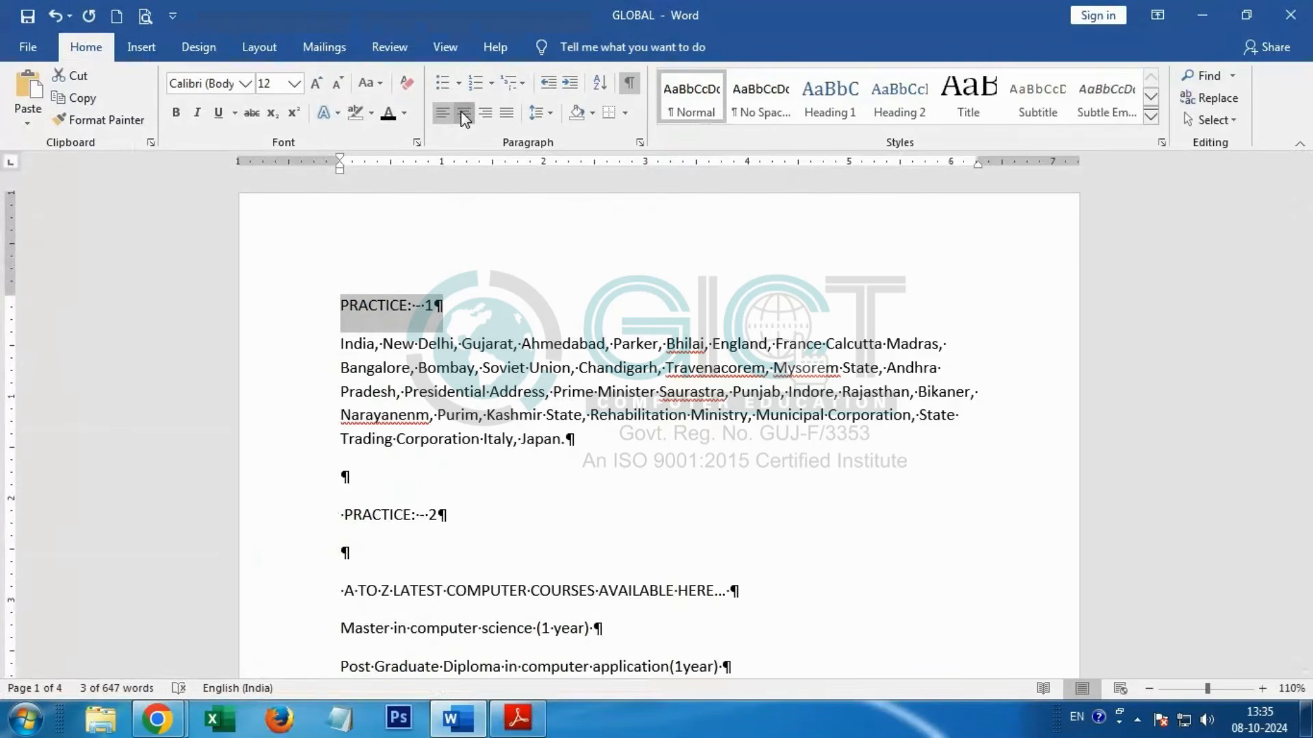
click(179, 114)
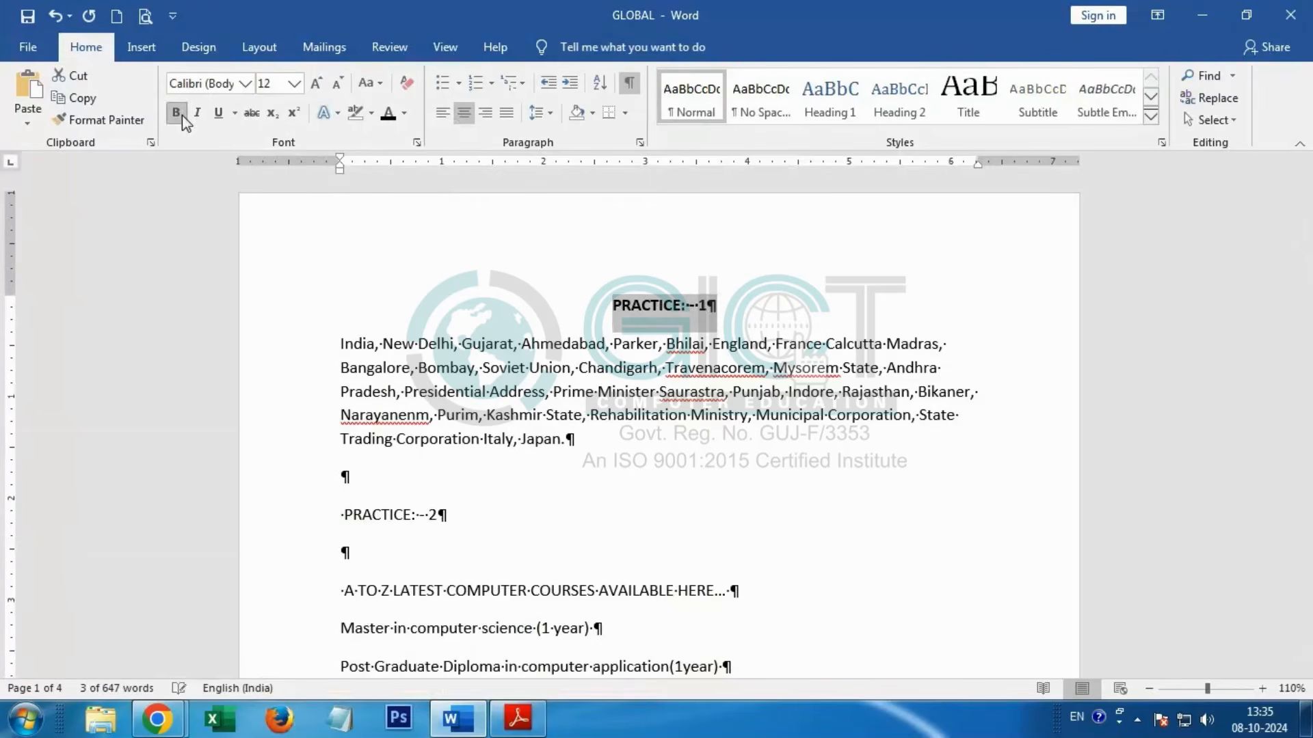
click(235, 113)
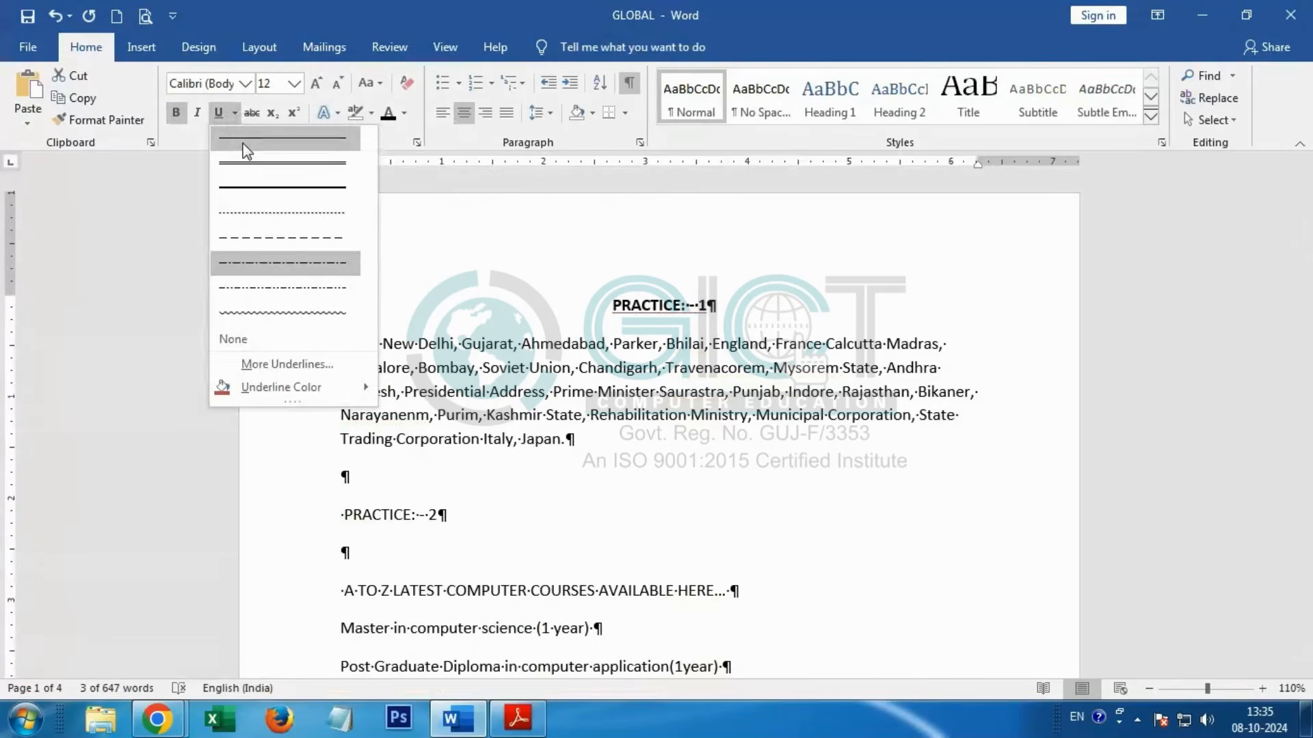
click(246, 140)
Step: Choose an underline colour for the "PRACTICE: - 1" heading and set its font size to 18
click(235, 112)
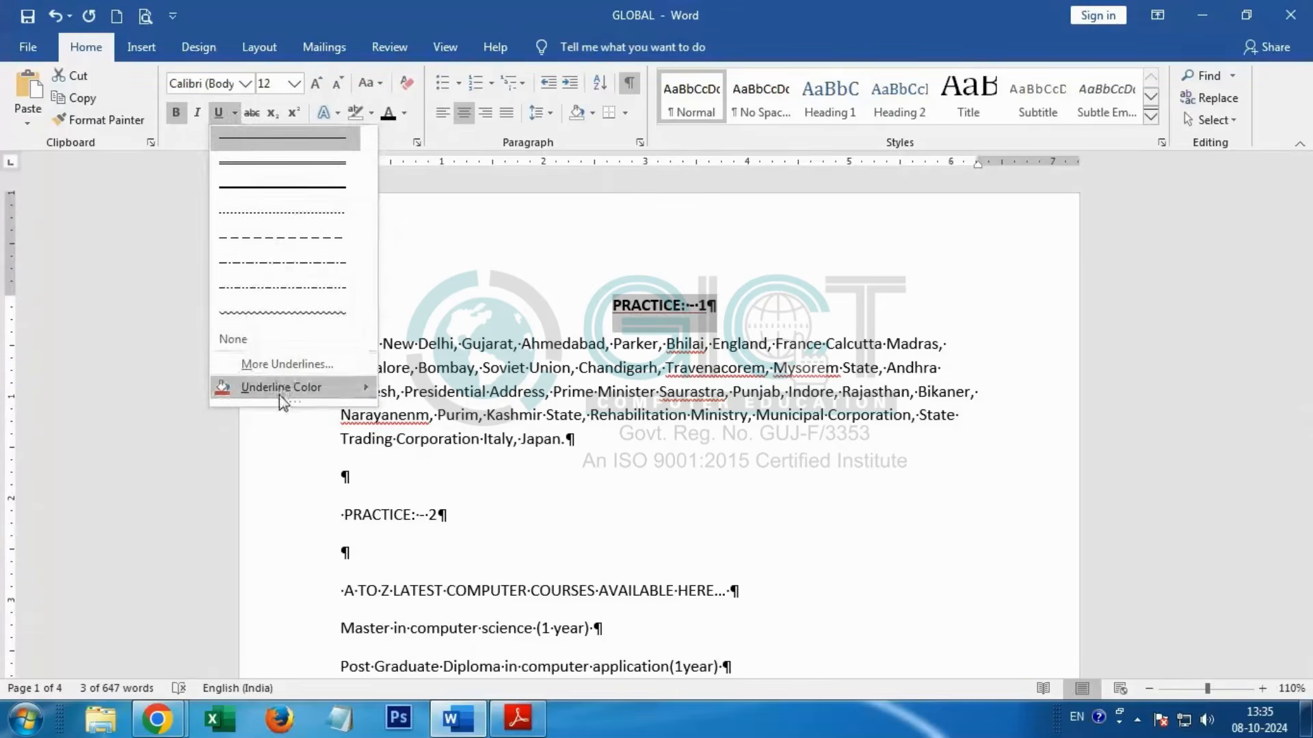
mouse_move(281, 390)
click(403, 431)
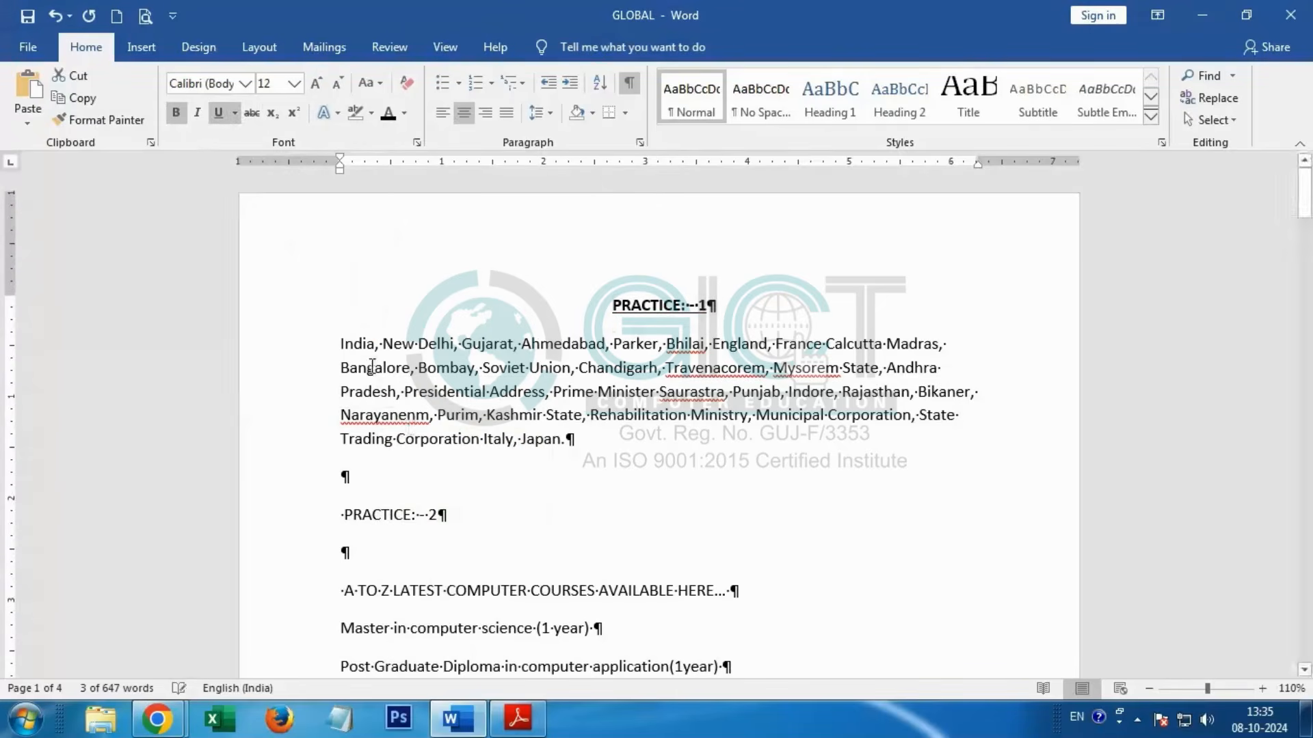
click(294, 84)
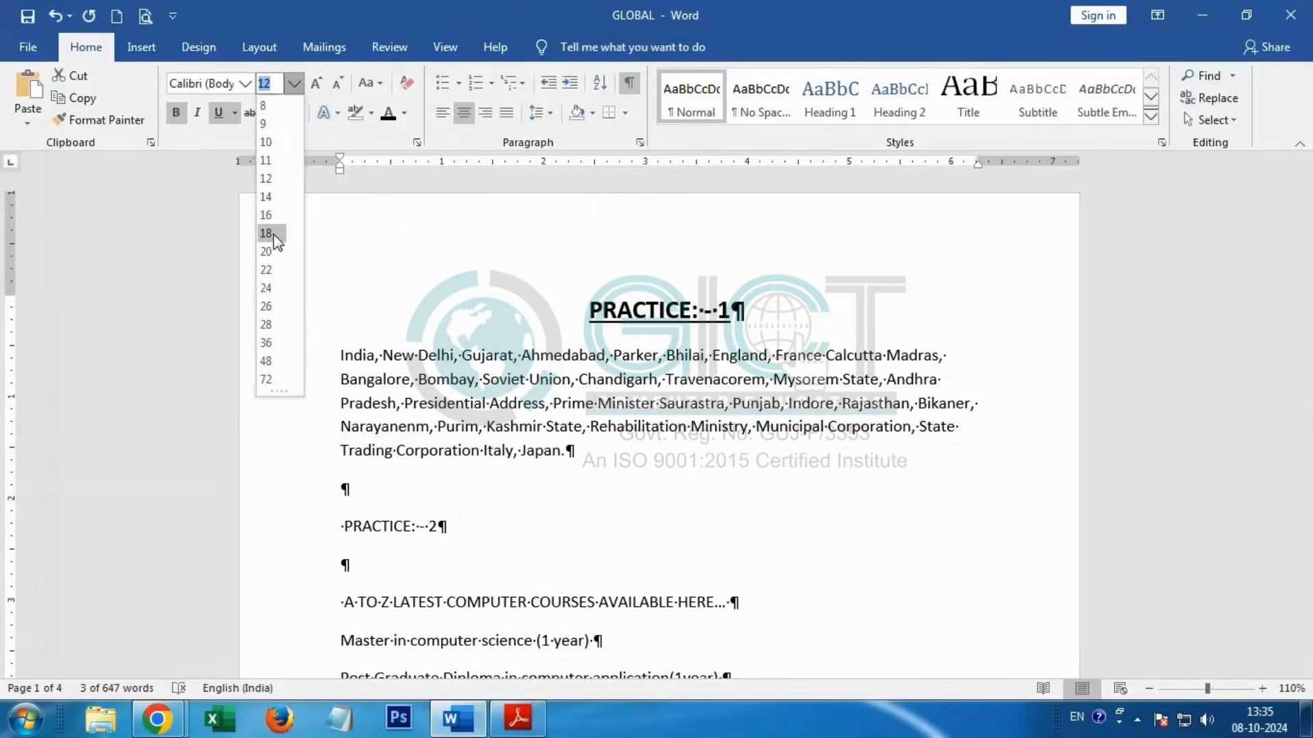
click(273, 234)
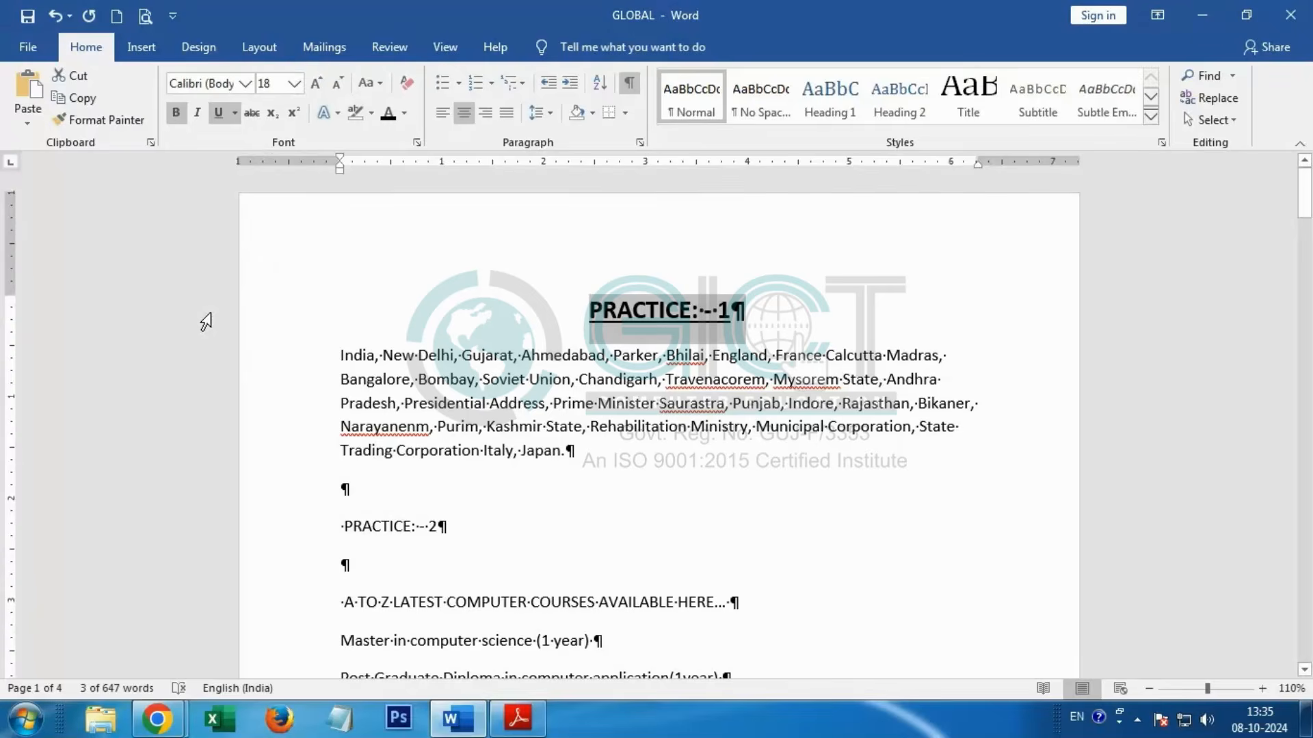
Step: Following the PDF, indent the first line of the paragraph beginning "India, New Delhi" and justify the paragraph
key(alt+Tab)
drag(120, 278, 91, 277)
click(121, 277)
key(alt+Tab)
click(341, 356)
key(Tab)
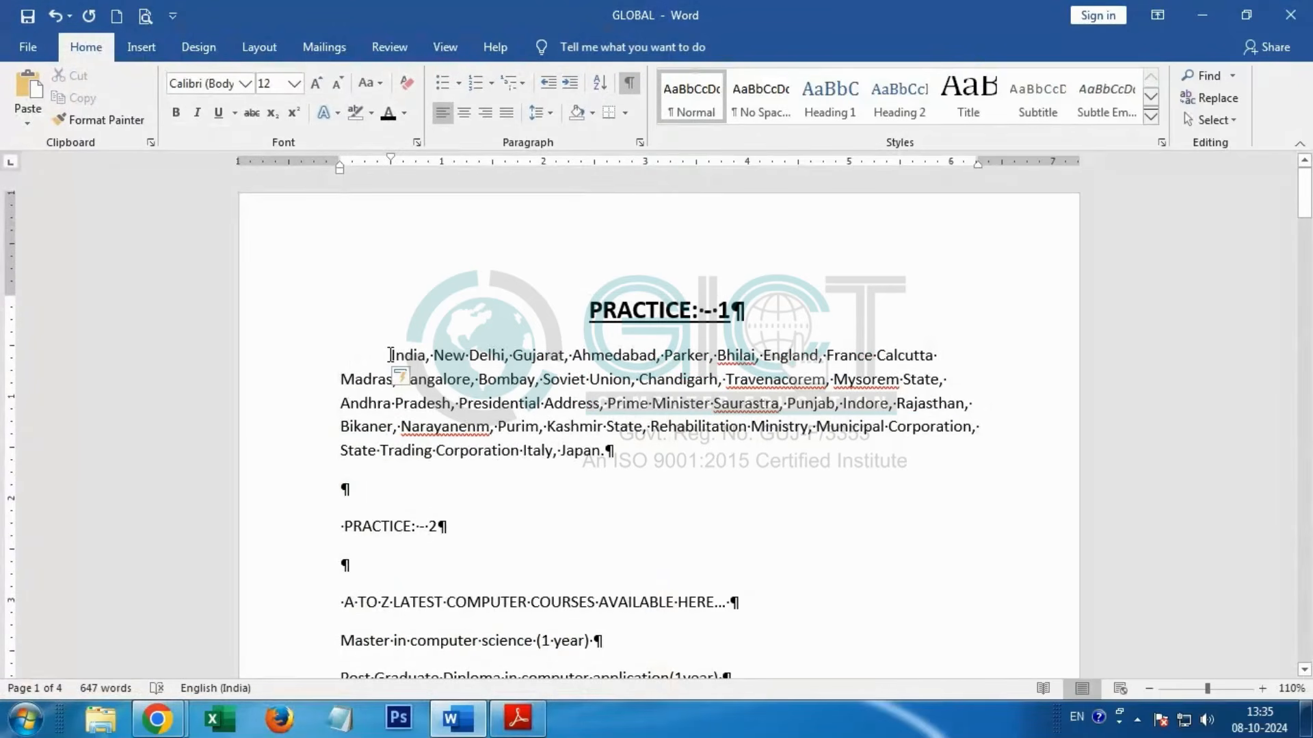
drag(389, 355, 613, 455)
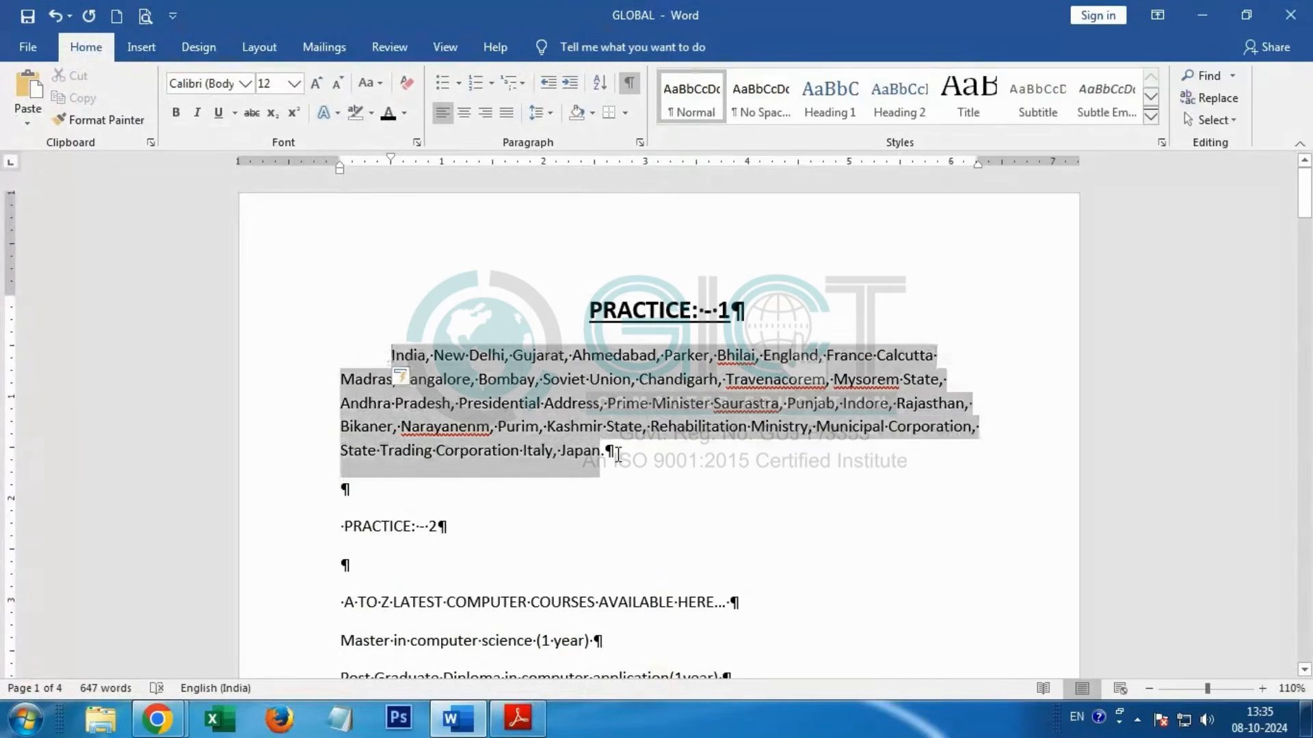
click(506, 119)
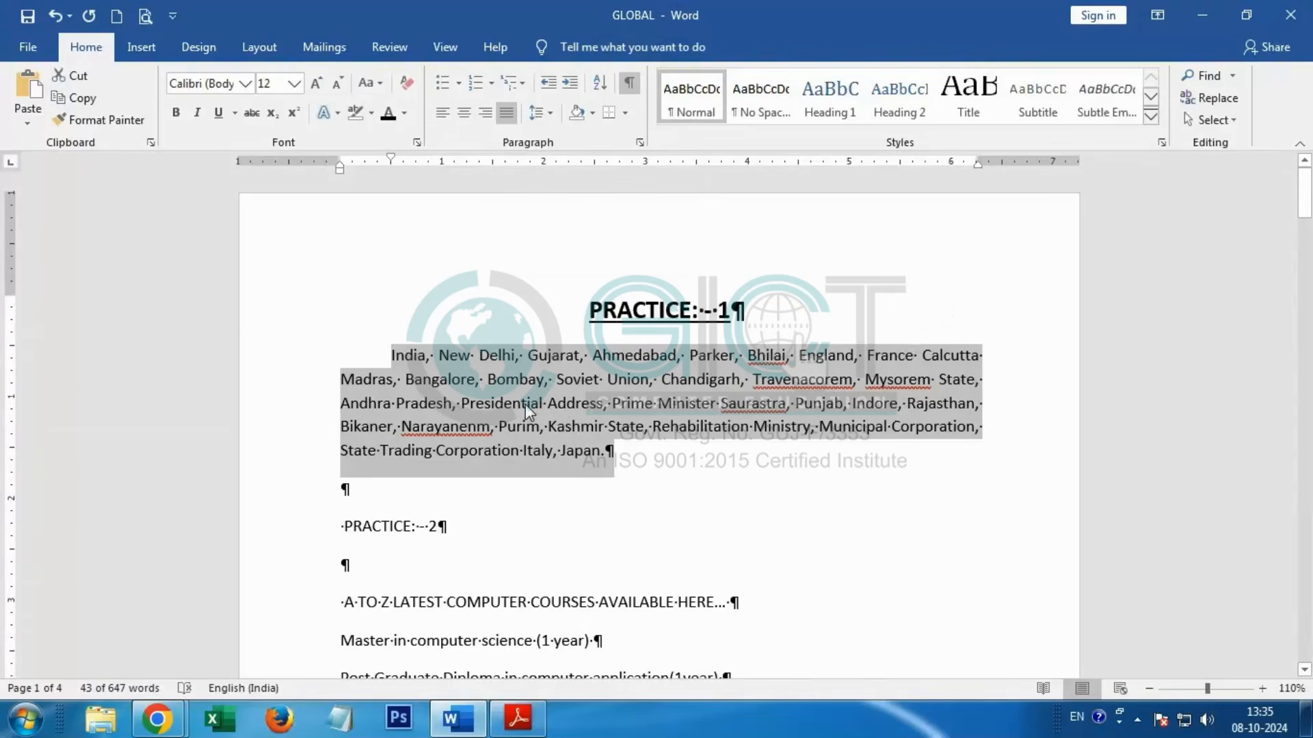
Step: Check the paragraph against the PDF and apply Capitalize Each Word to it in Word
key(alt+Tab)
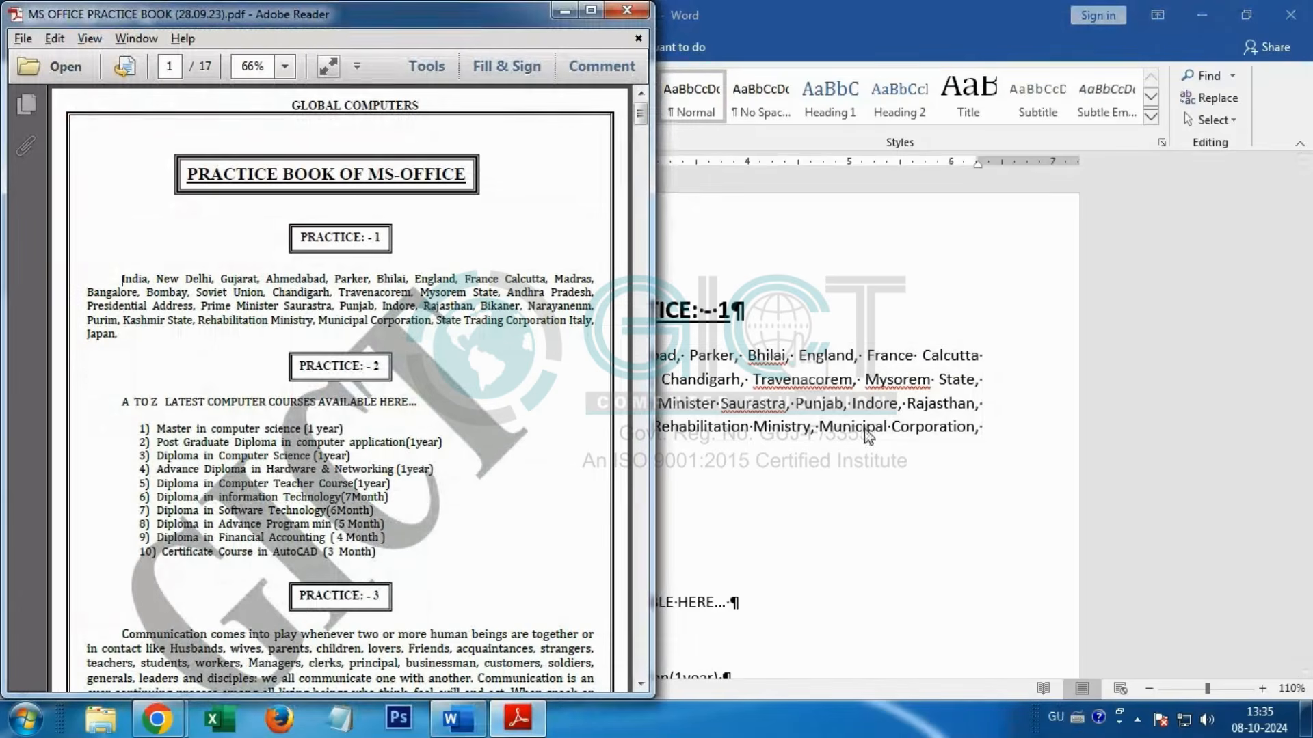
key(alt+Tab)
click(369, 81)
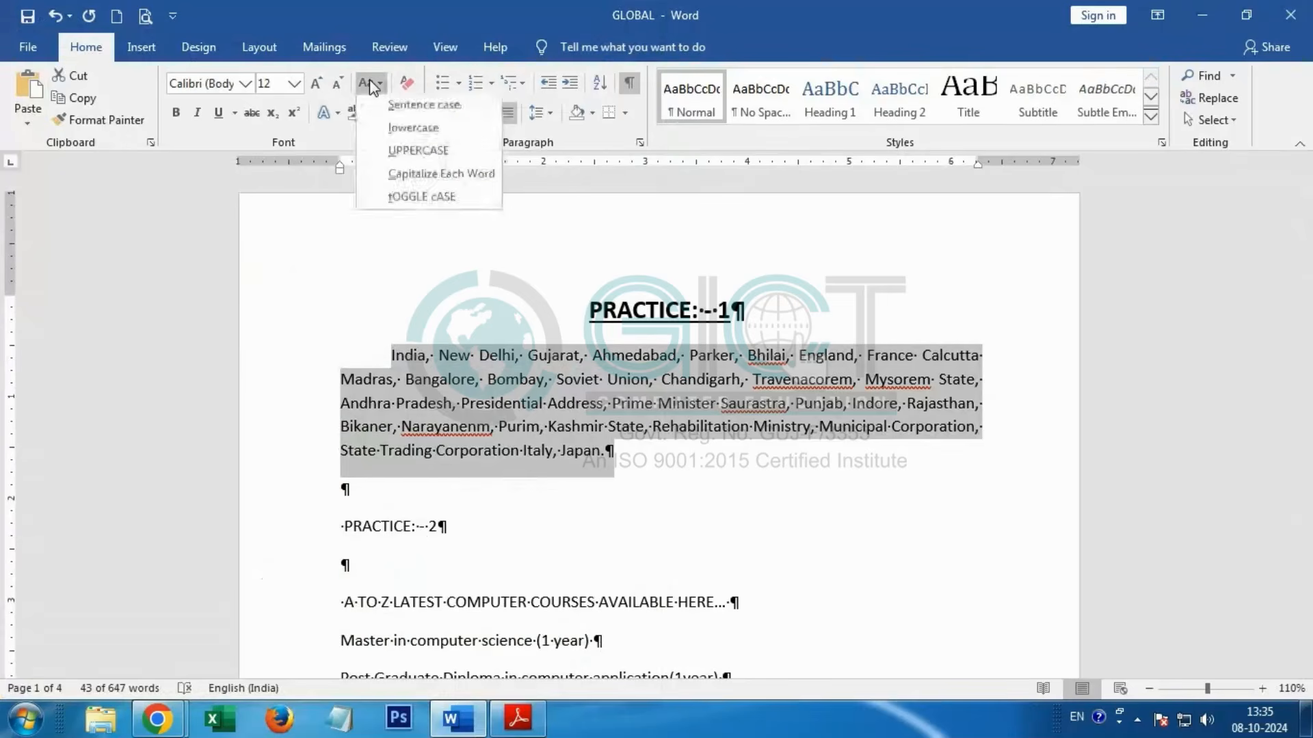
click(432, 182)
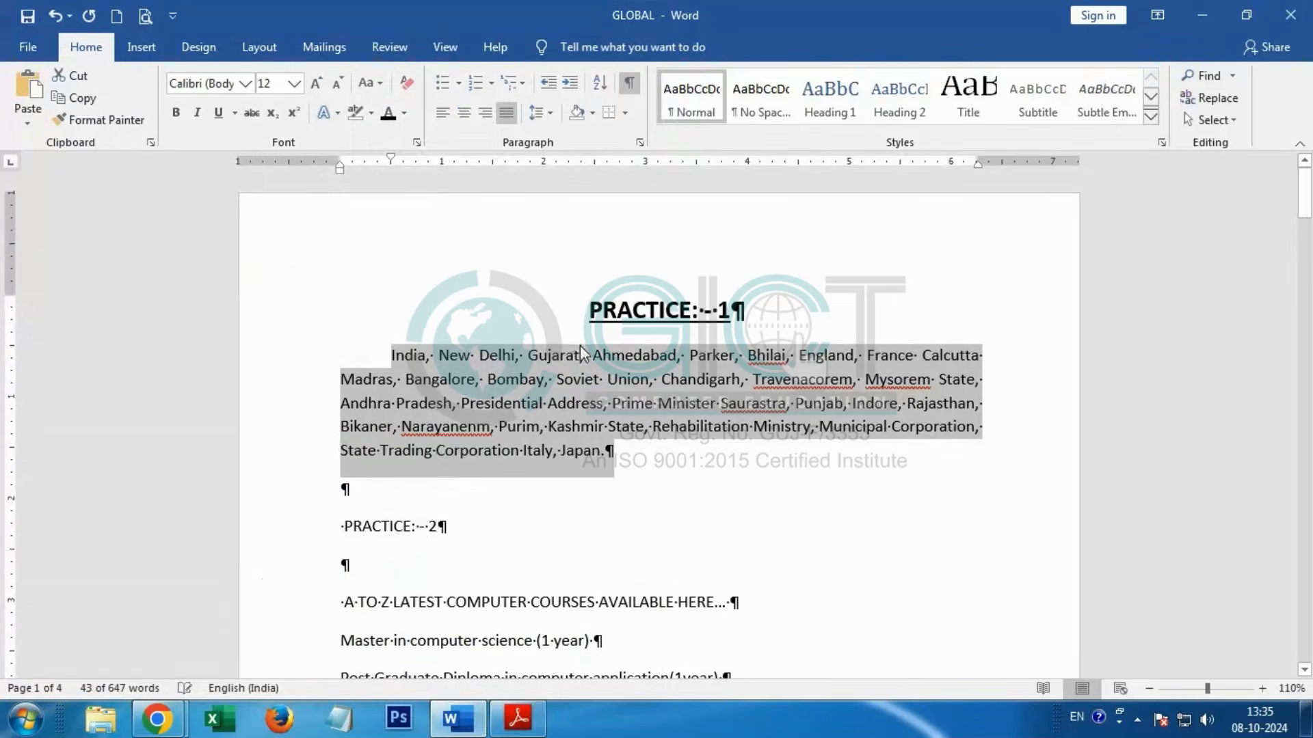
Step: Centre the "PRACTICE: - 2" heading, make it bold and underlined, and set its font size to 18
scroll(571, 384, down, 5)
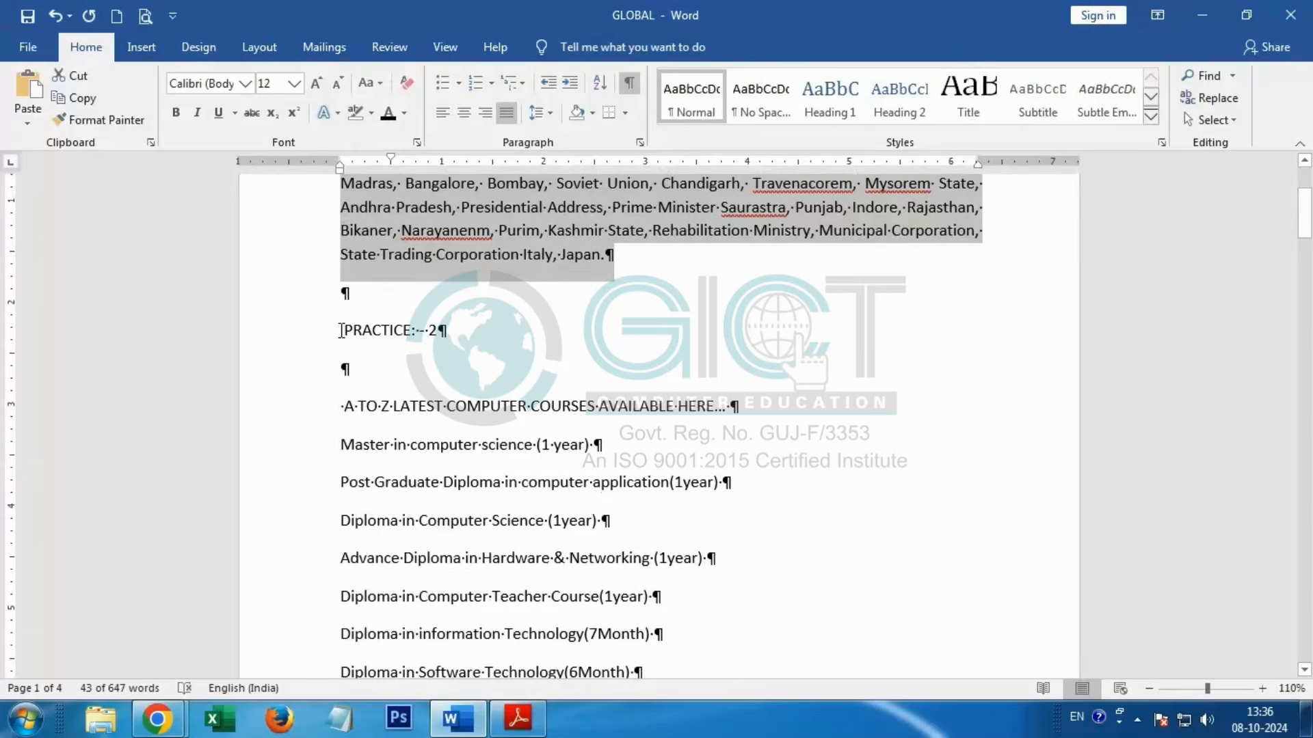
click(342, 331)
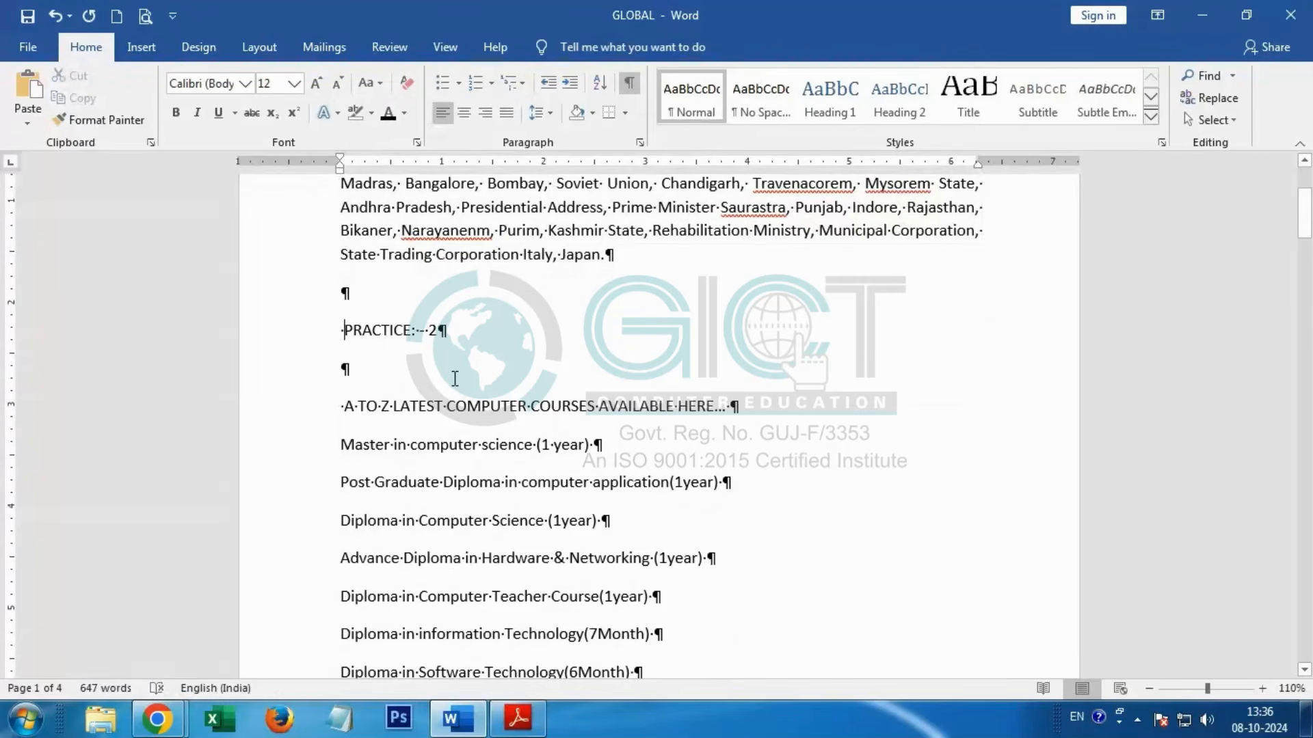
key(alt+Tab)
key(alt+Tab)
drag(356, 332, 460, 343)
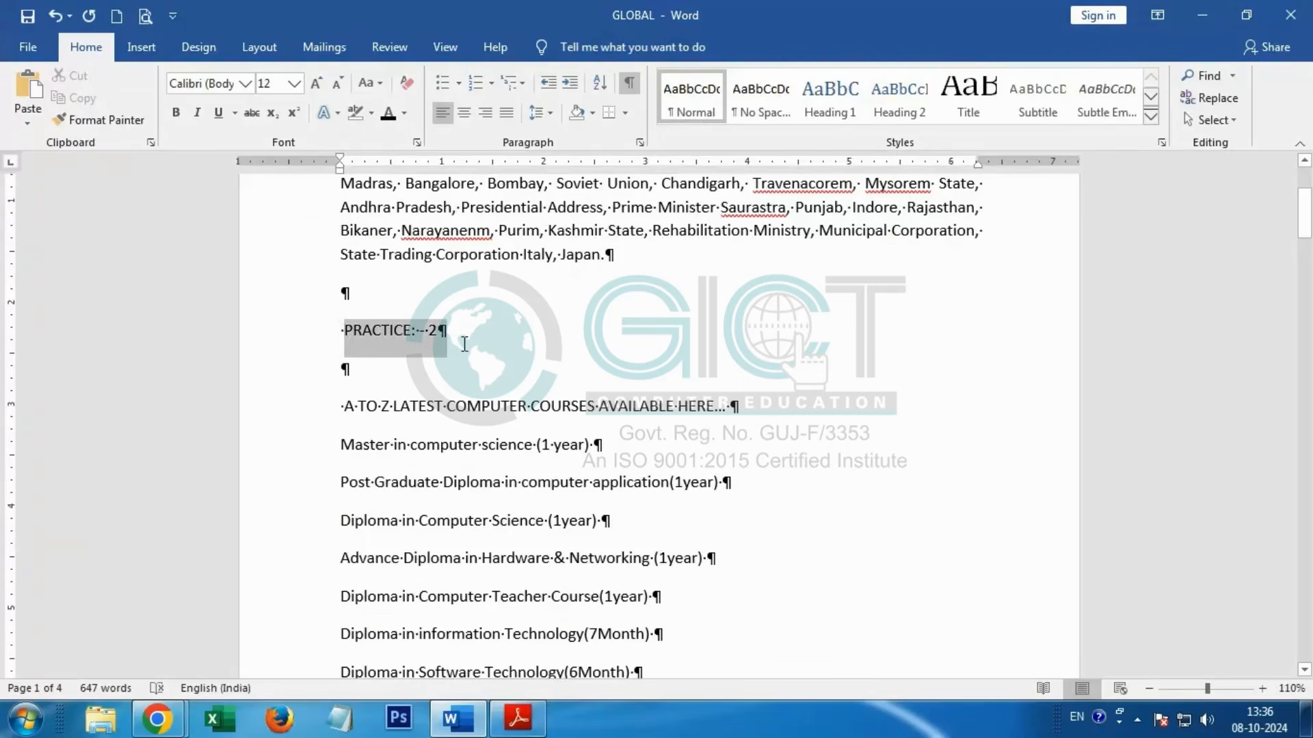
click(468, 114)
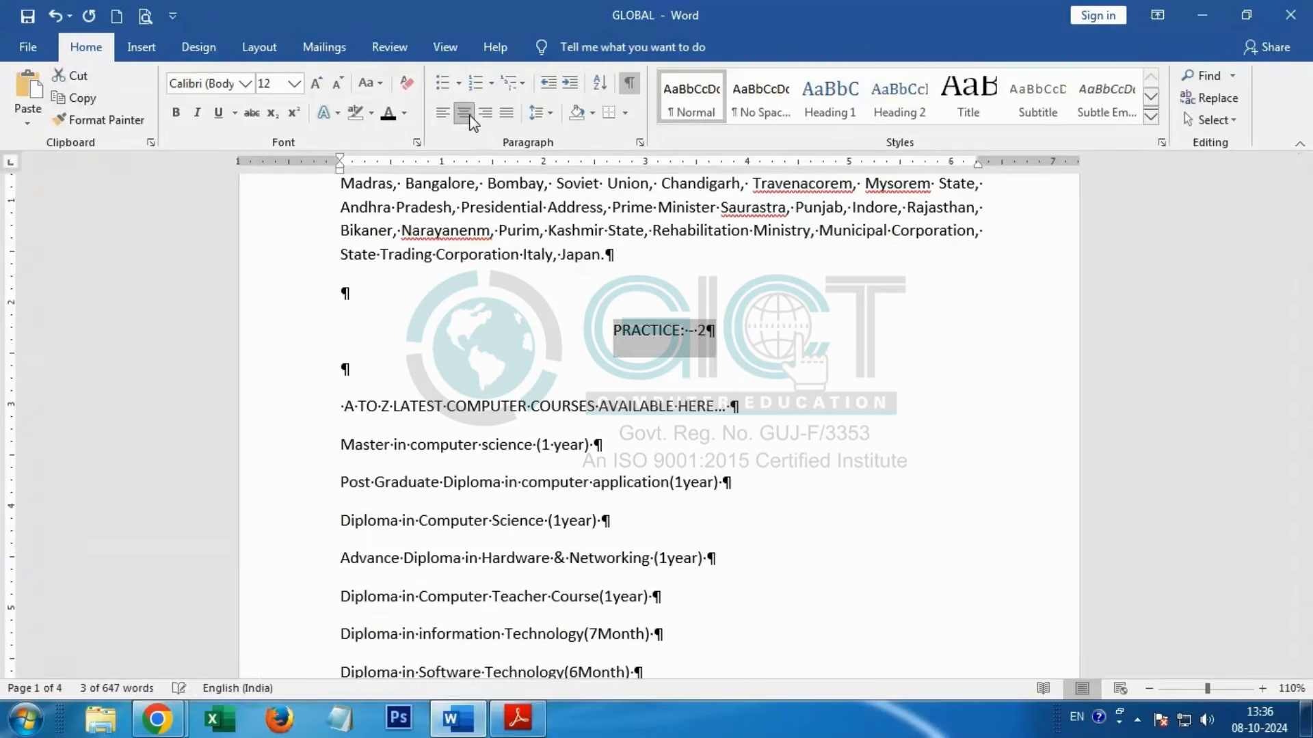
click(179, 115)
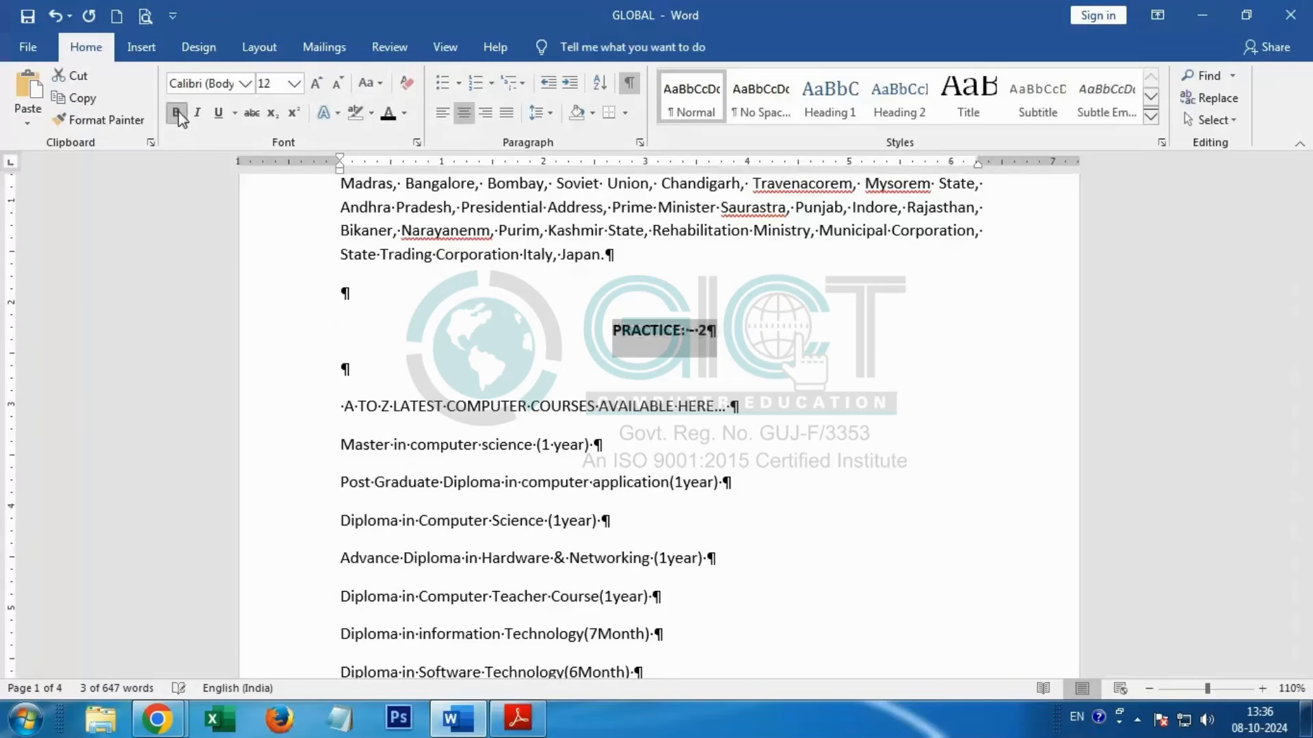
click(220, 115)
click(295, 84)
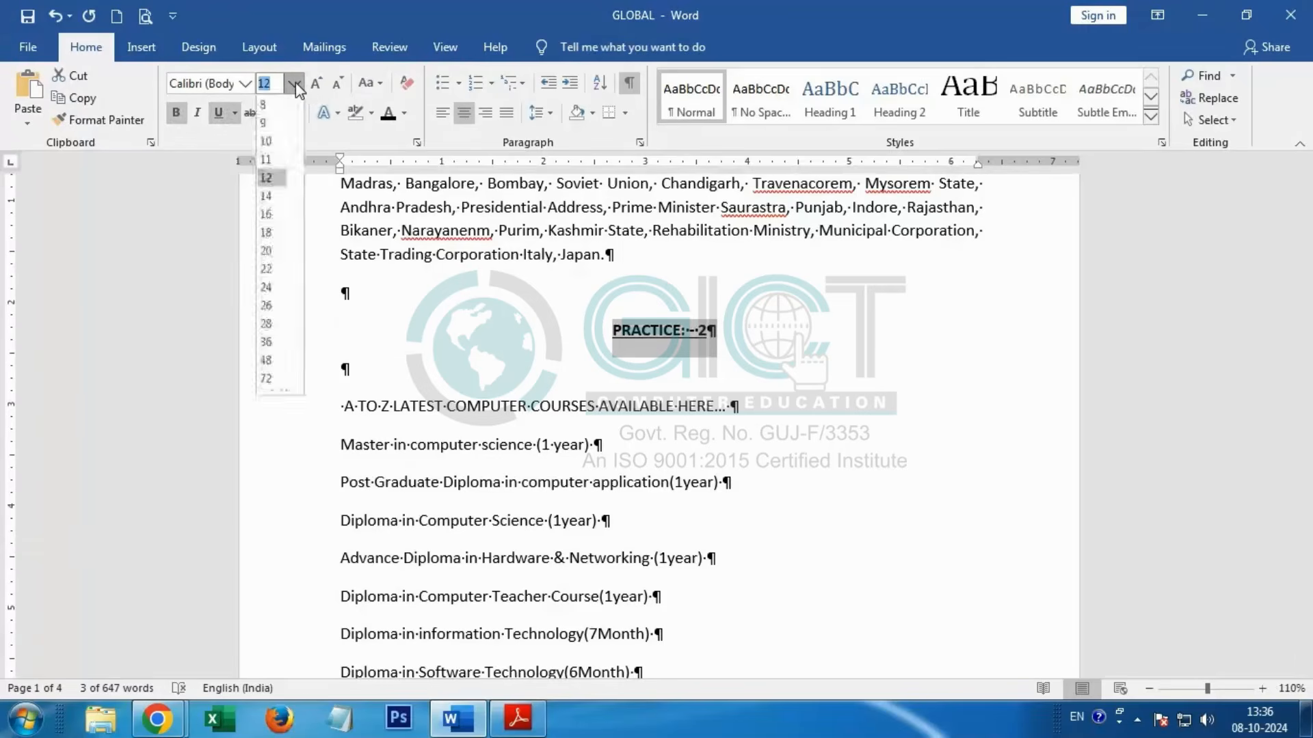
click(266, 233)
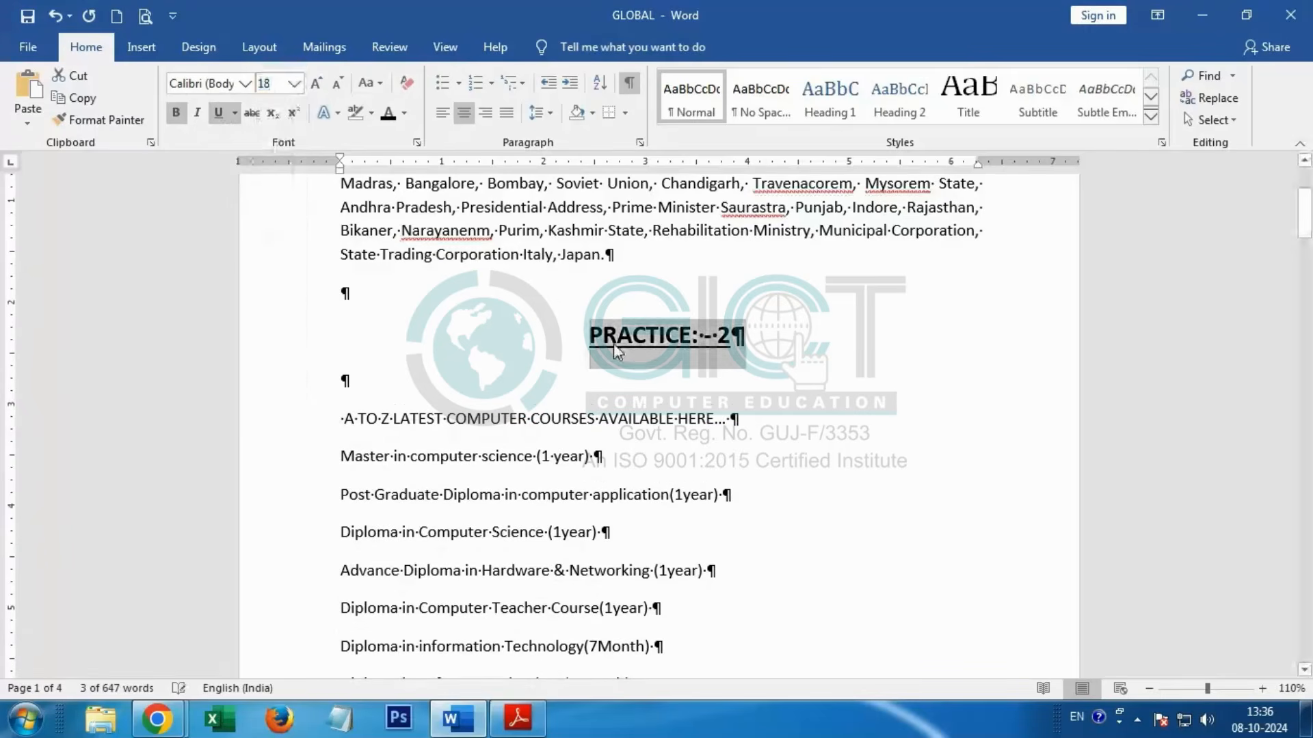
Step: Check the formatting of the "PRACTICE: - 1" heading and look over the course list under "PRACTICE: - 2"
scroll(613, 343, up, 3)
click(653, 227)
scroll(588, 438, down, 4)
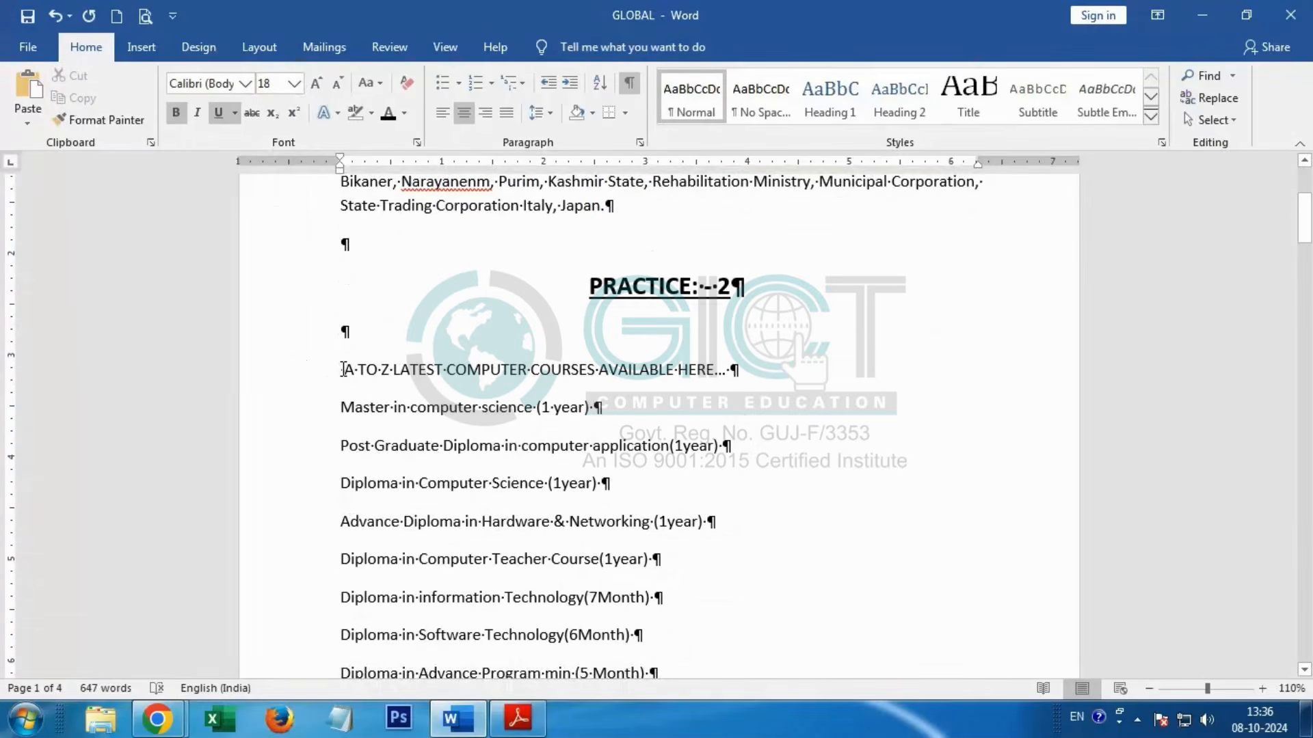
scroll(344, 369, down, 4)
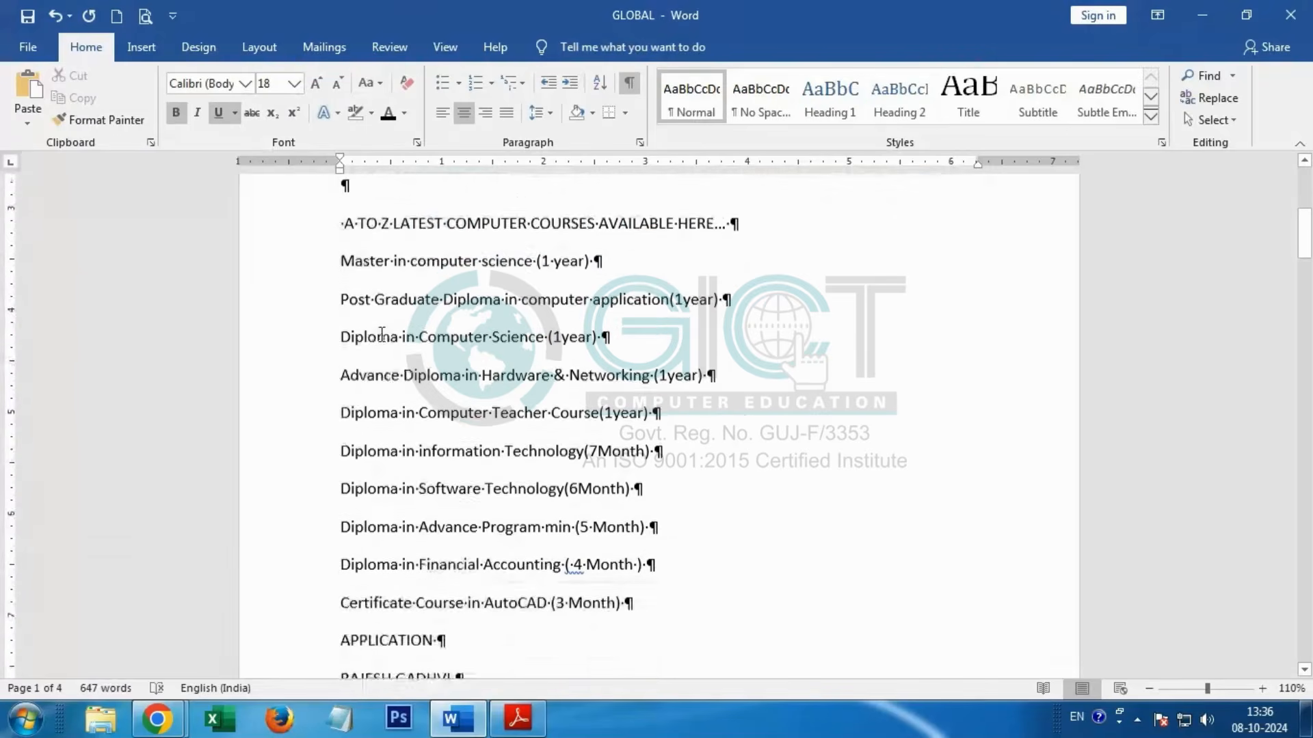
Step: Number the ten course lines from "Master in computer science" to "Certificate Course in AutoCAD" in 1) 2) 3) format, and check them against the PDF
drag(342, 263, 687, 601)
key(alt+Tab)
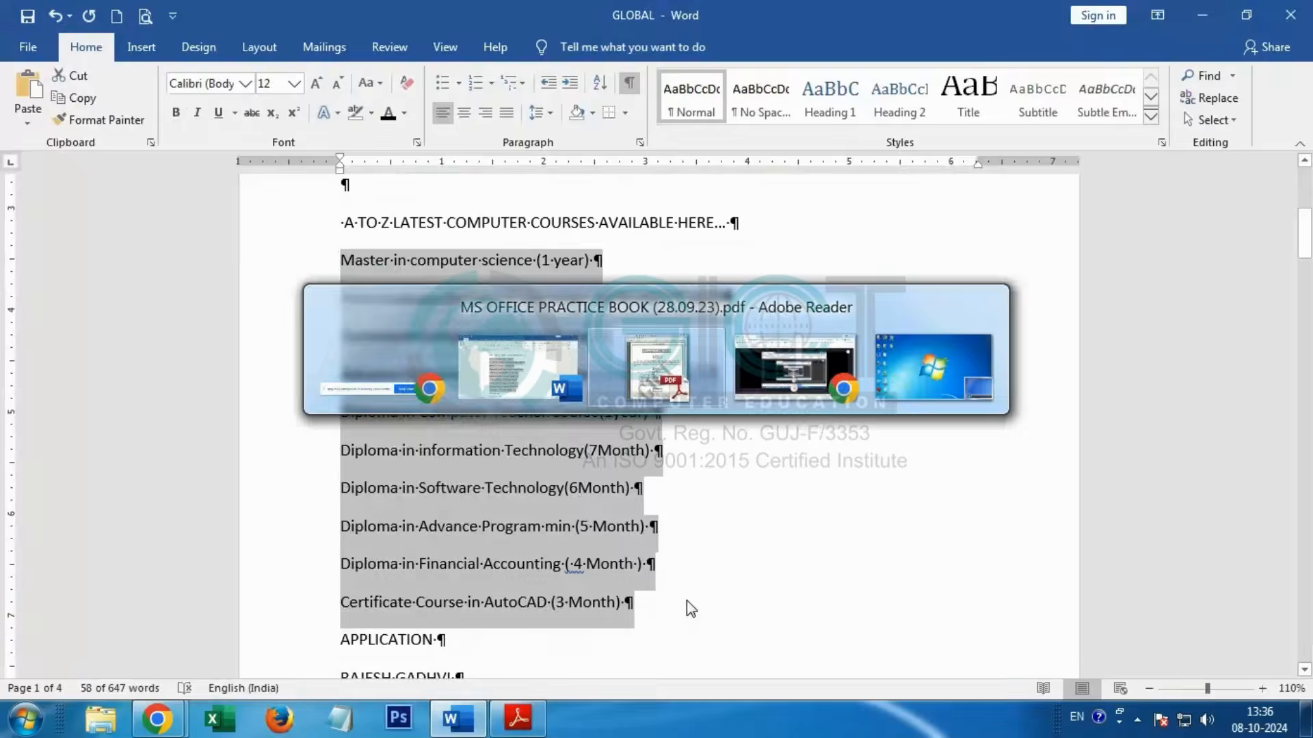
key(alt+Tab)
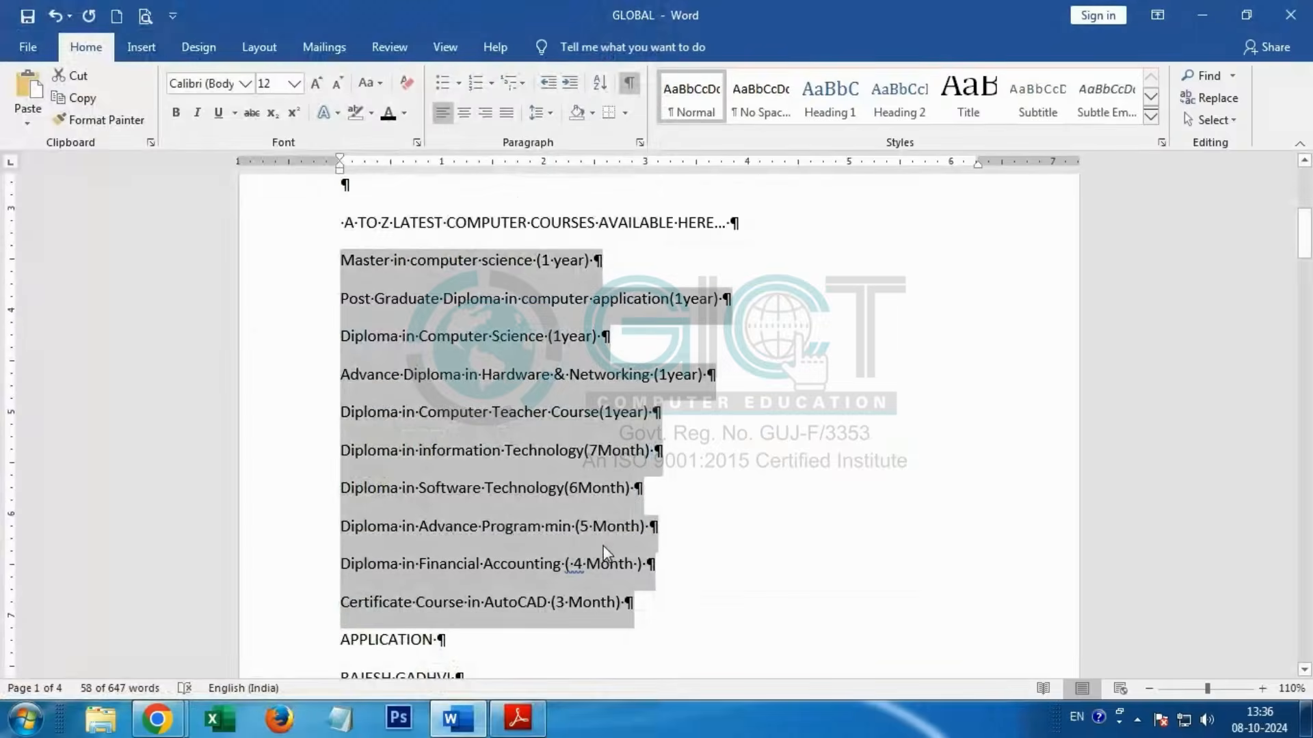
click(490, 83)
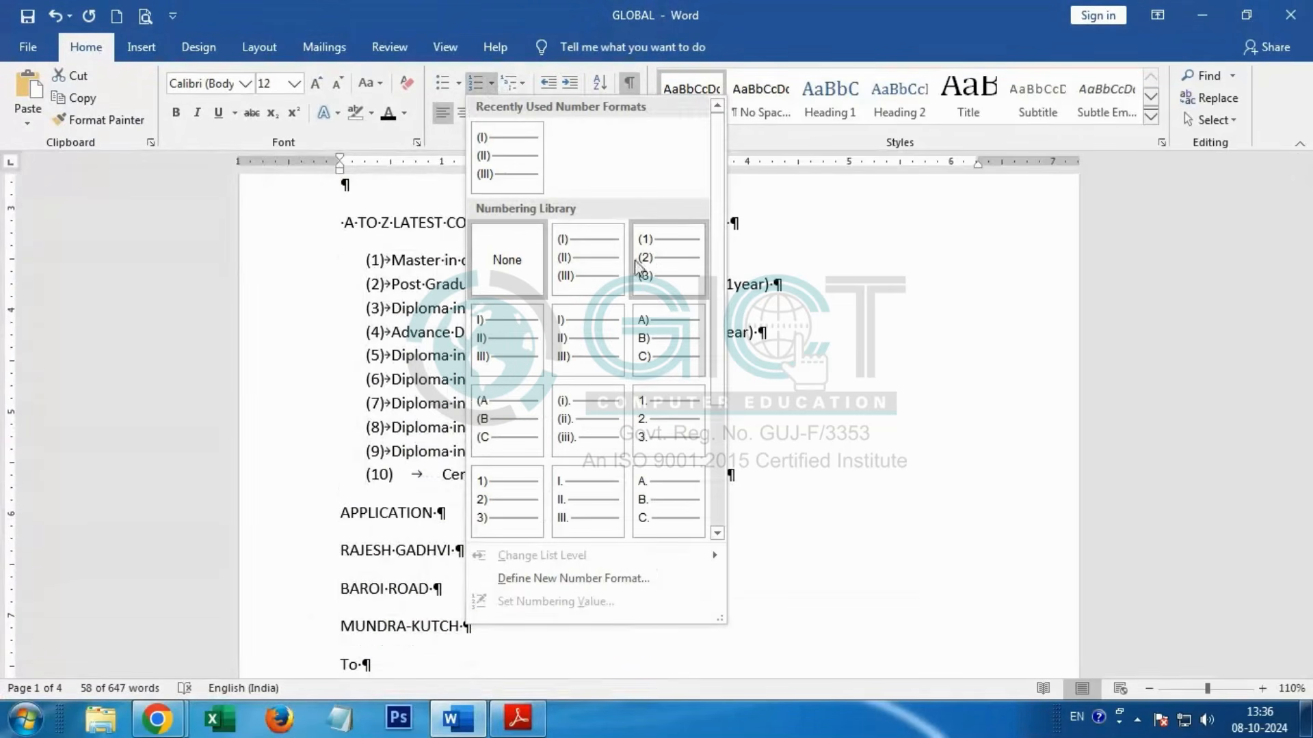
click(488, 502)
scroll(495, 480, up, 5)
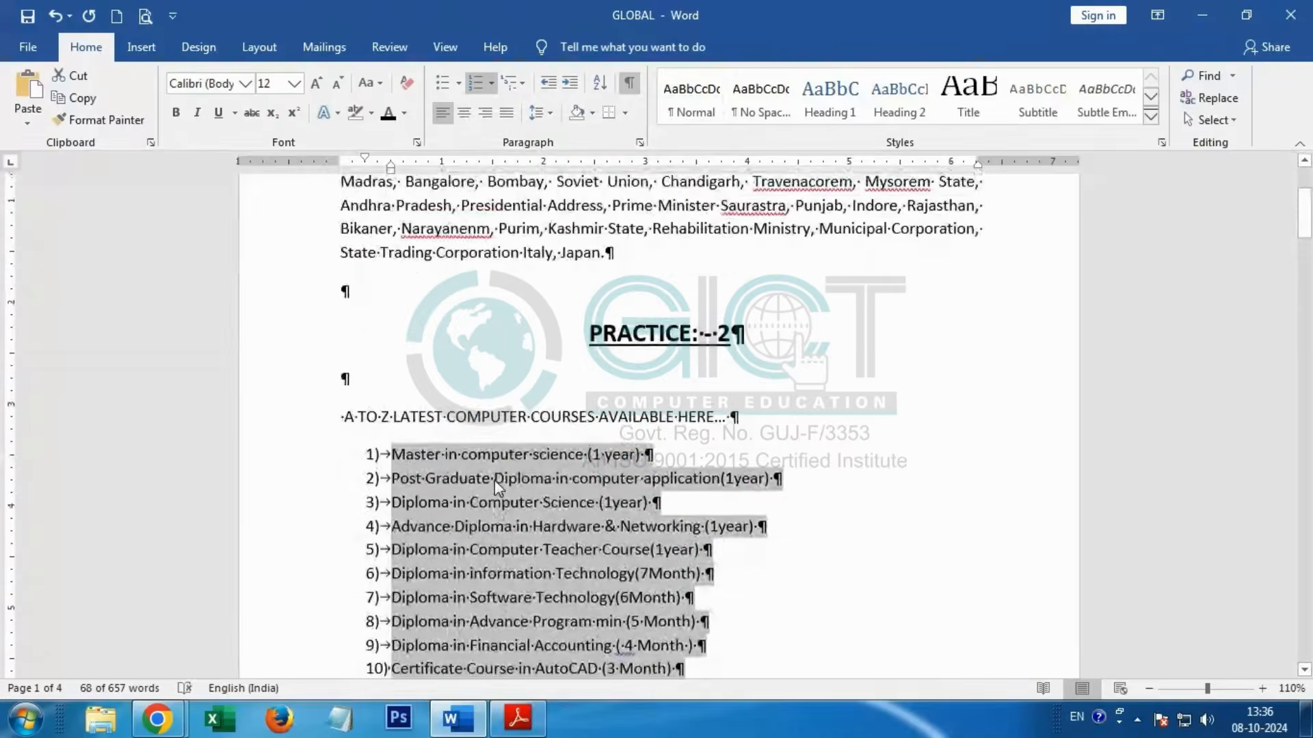
scroll(506, 472, up, 1)
key(alt+Tab)
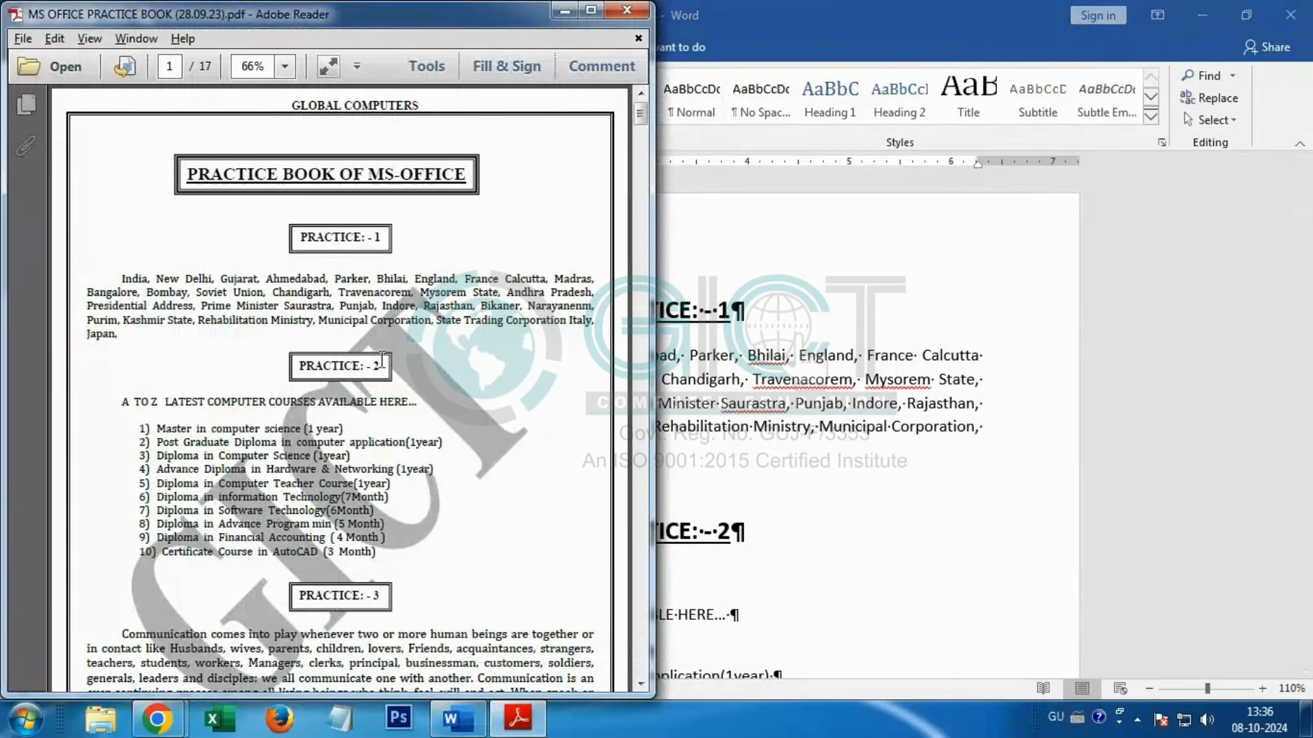
scroll(381, 363, down, 3)
key(alt+Tab)
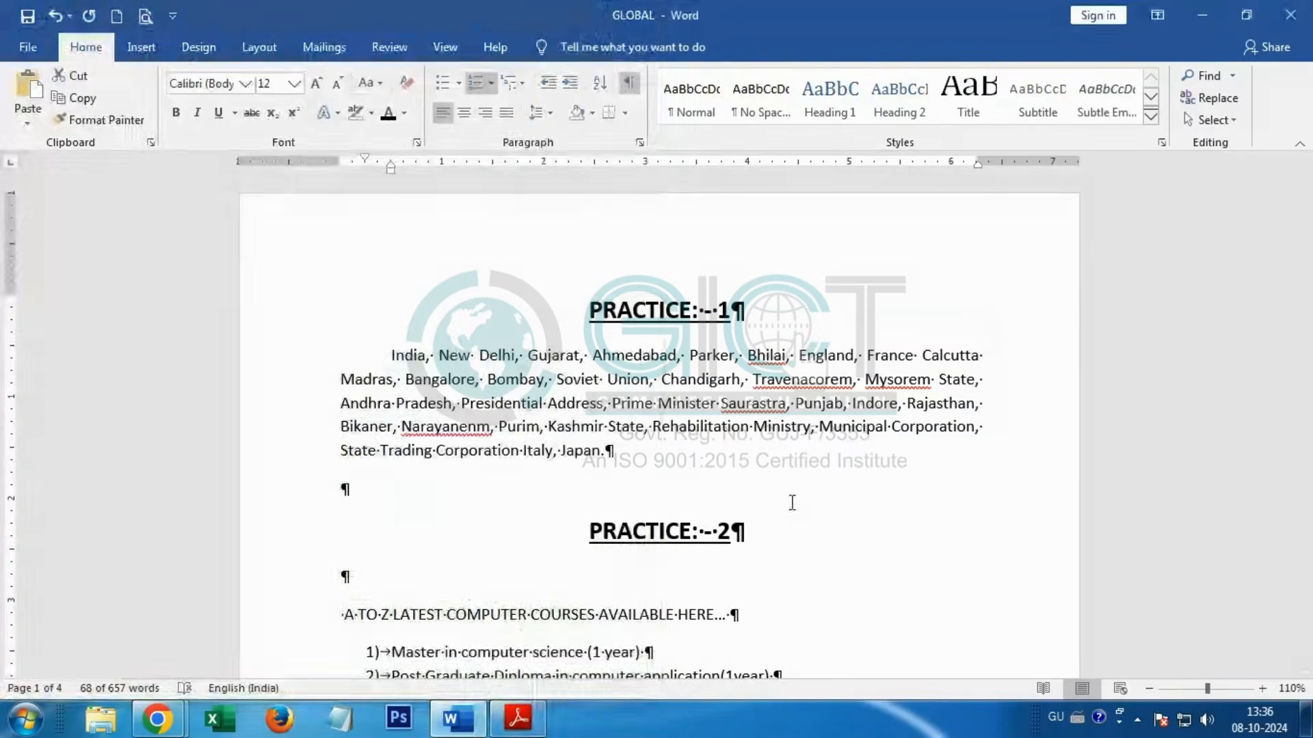
Step: Set the whole document's paragraph spacing to 0 pt before and 0 pt after, with Single line spacing
click(691, 401)
key(ctrl+a)
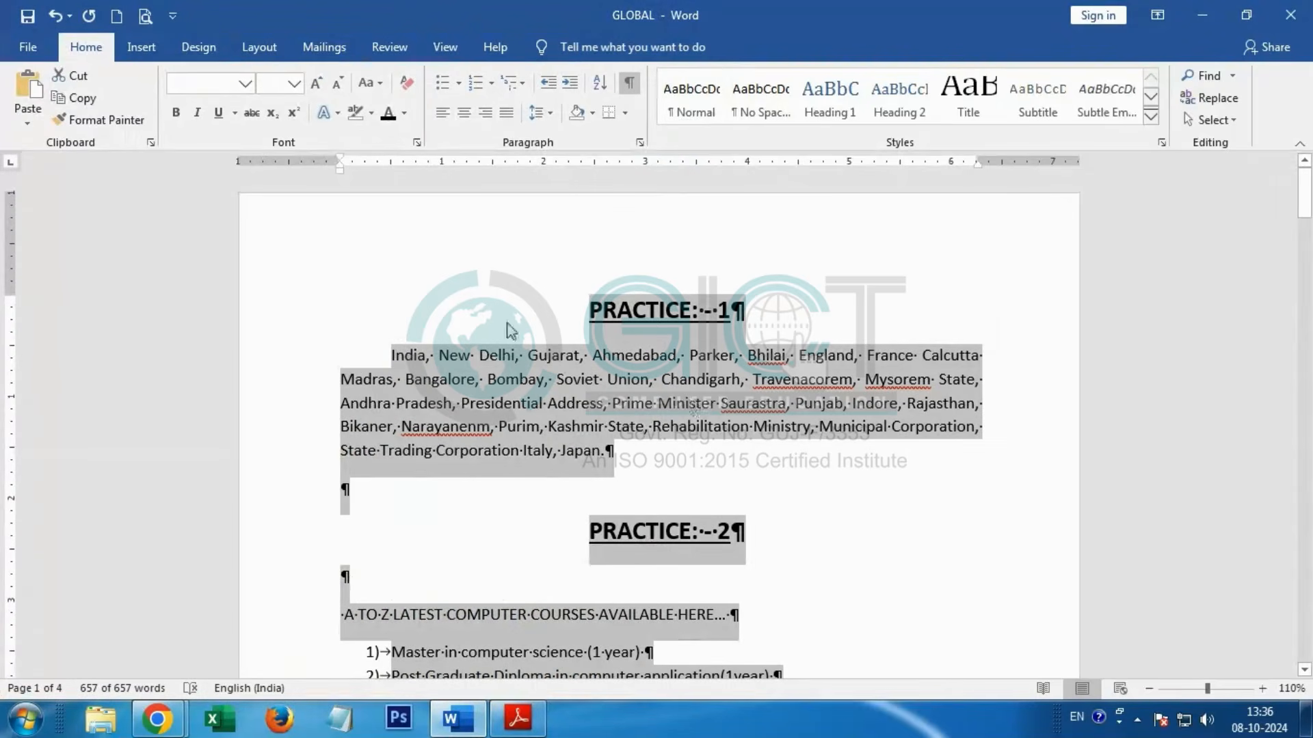
click(555, 118)
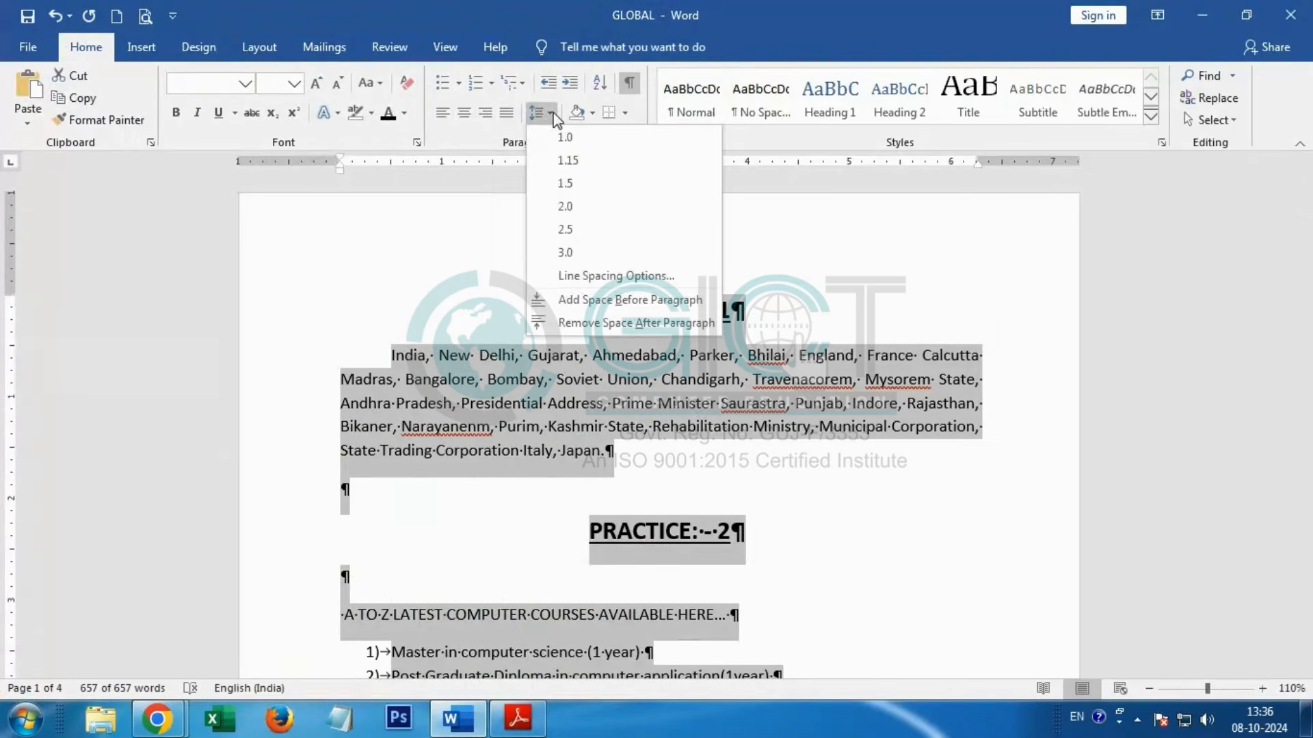
click(636, 277)
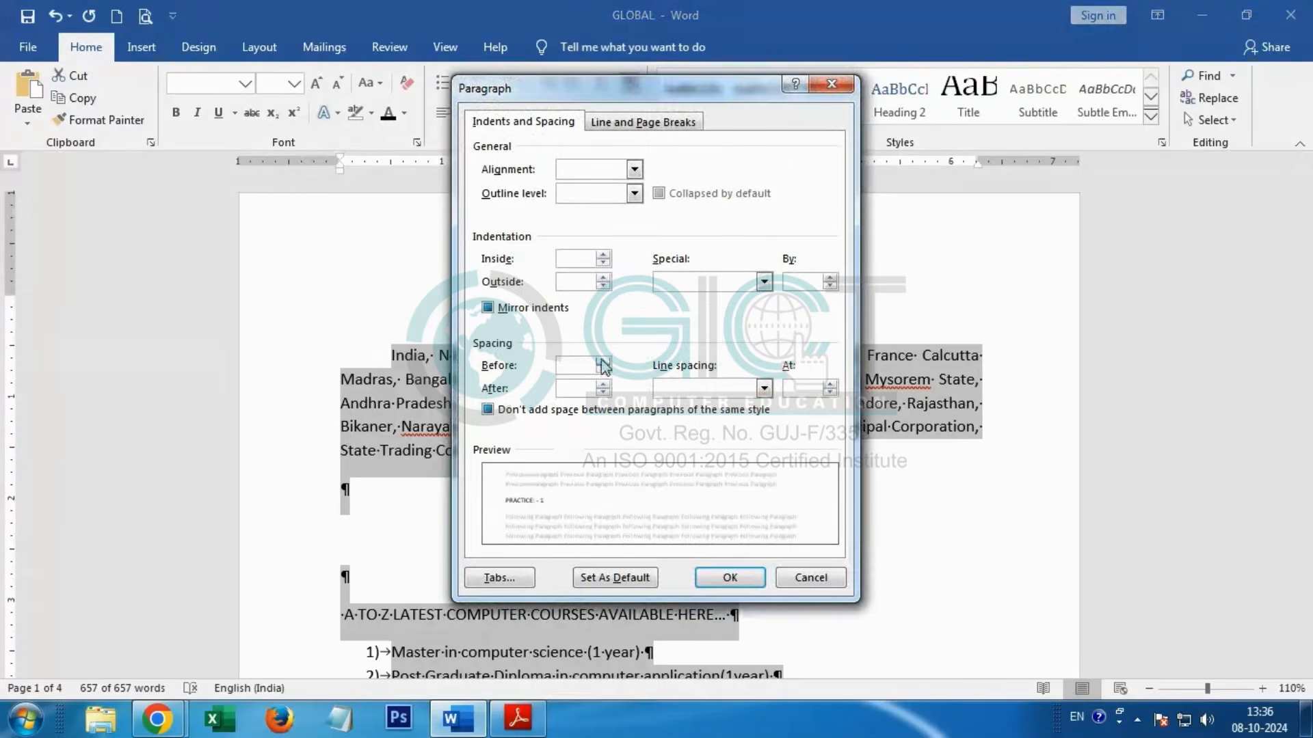
click(603, 360)
click(603, 388)
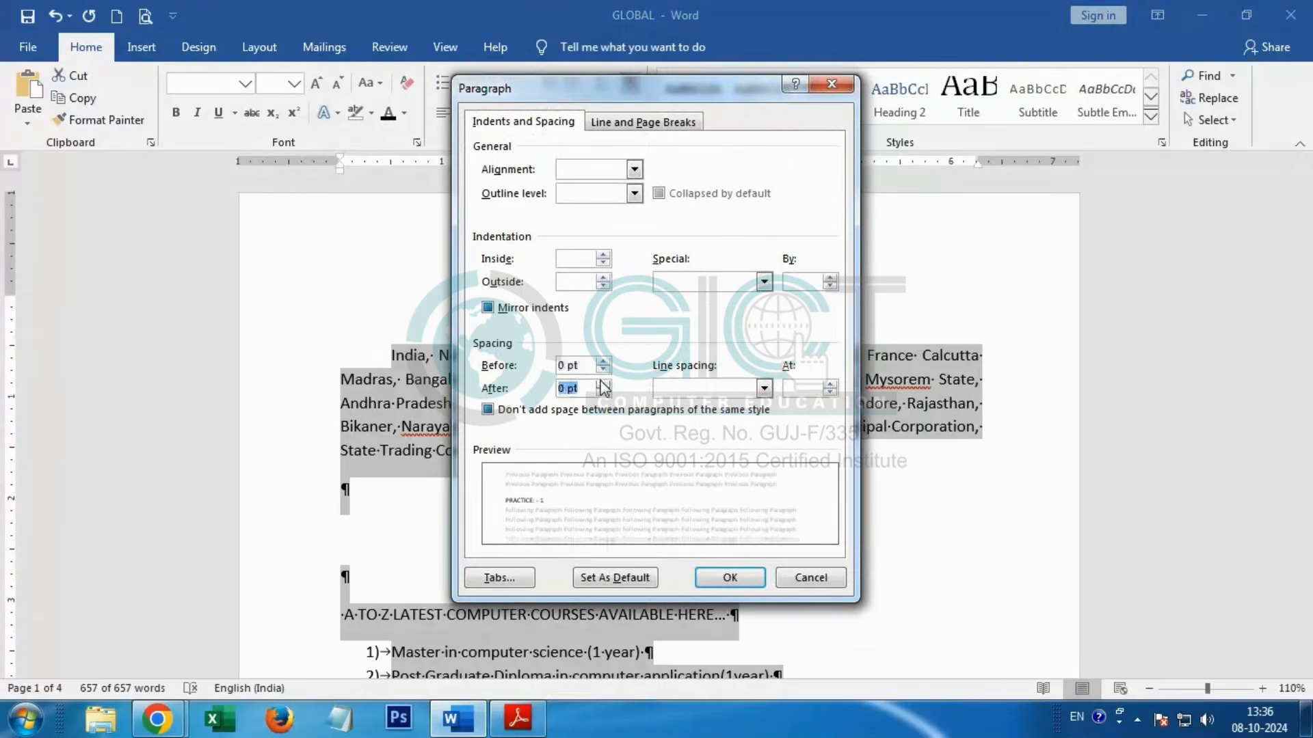
click(763, 388)
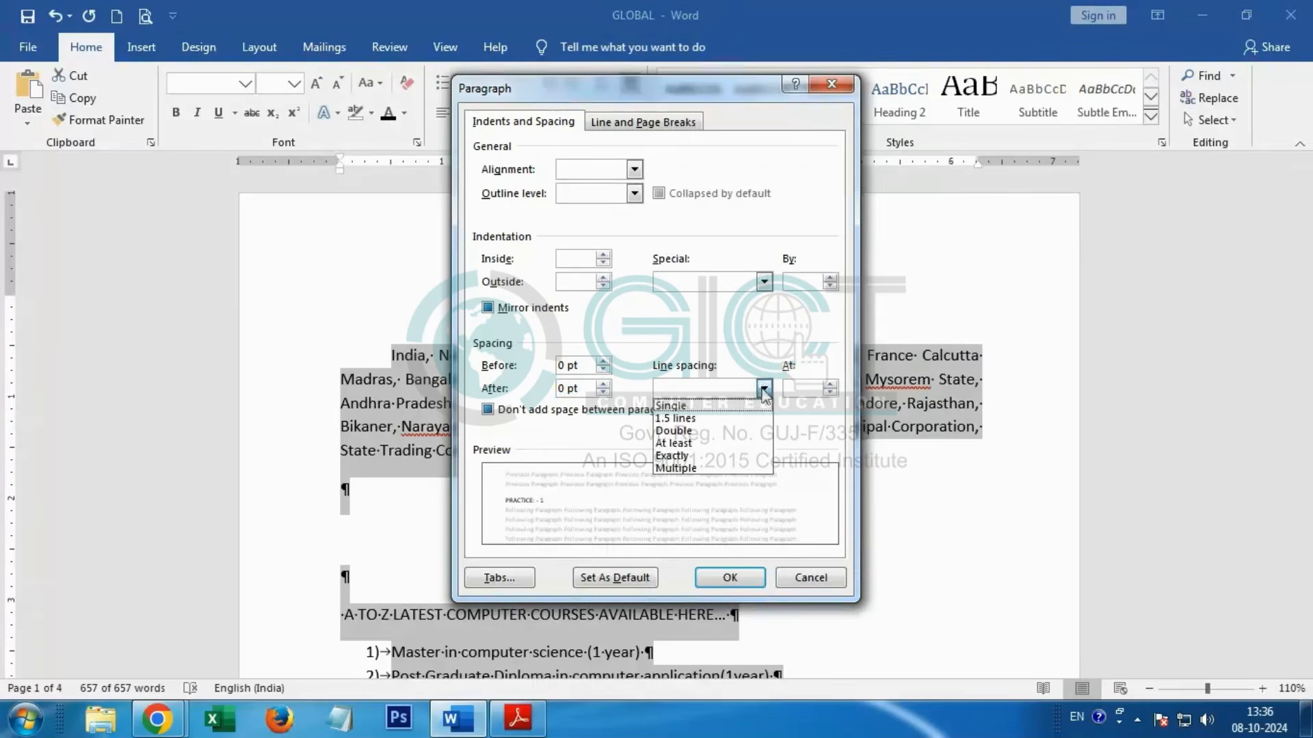
click(731, 406)
click(728, 578)
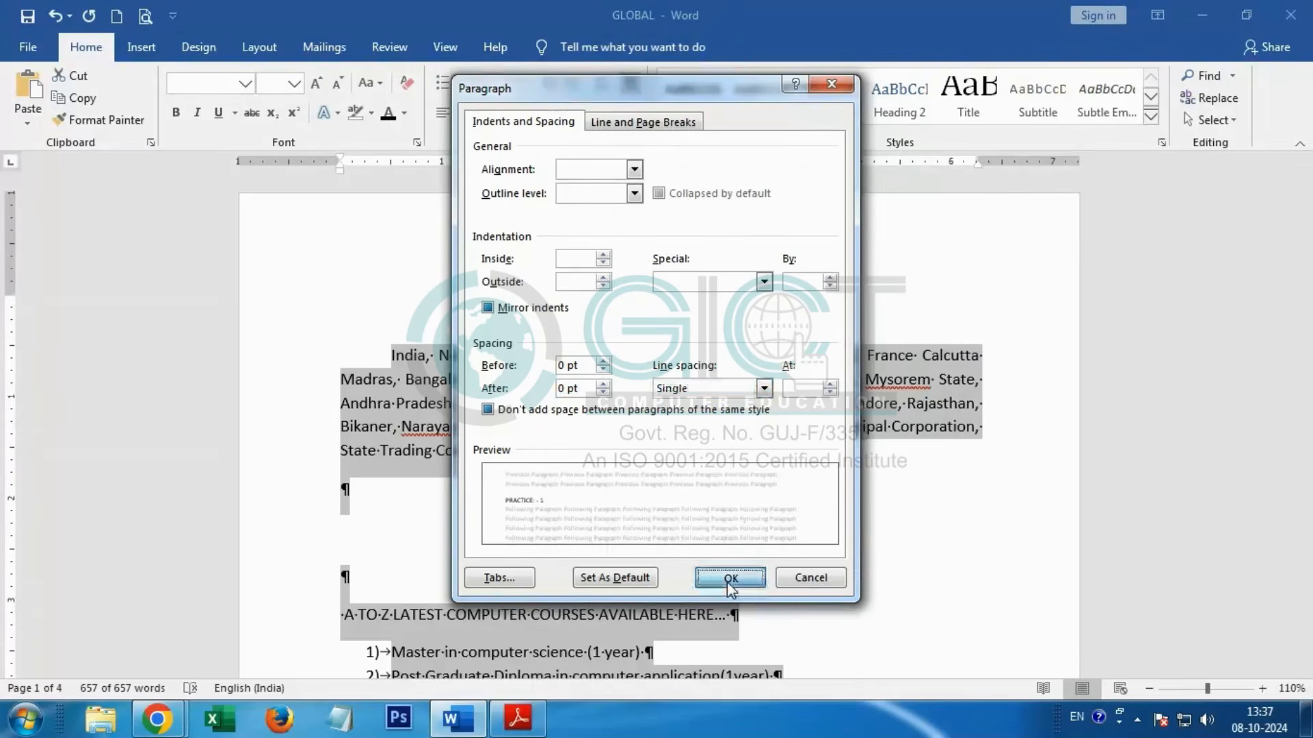
Step: Insert a blank line below the "PRACTICE: - 1" heading and another below the "A TO Z LATEST COMPUTER COURSES" line
click(738, 310)
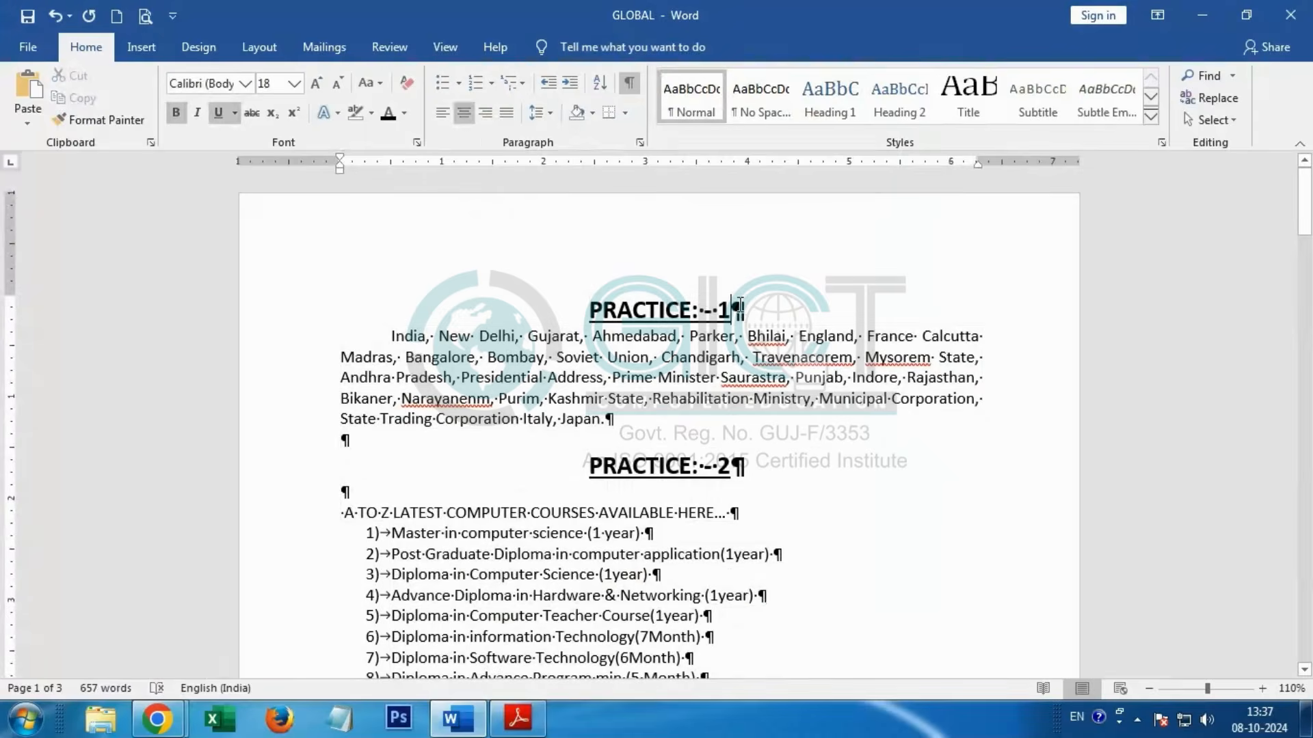
key(Return)
scroll(724, 372, down, 3)
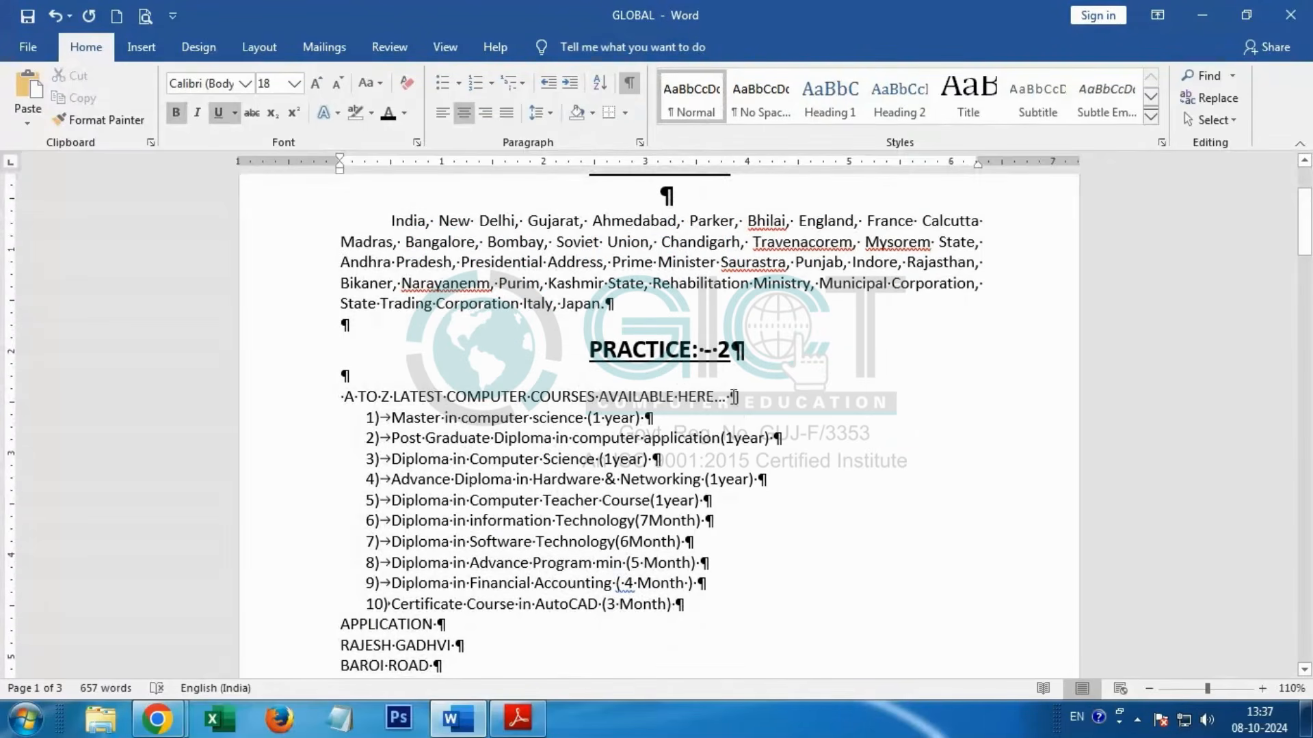
click(734, 396)
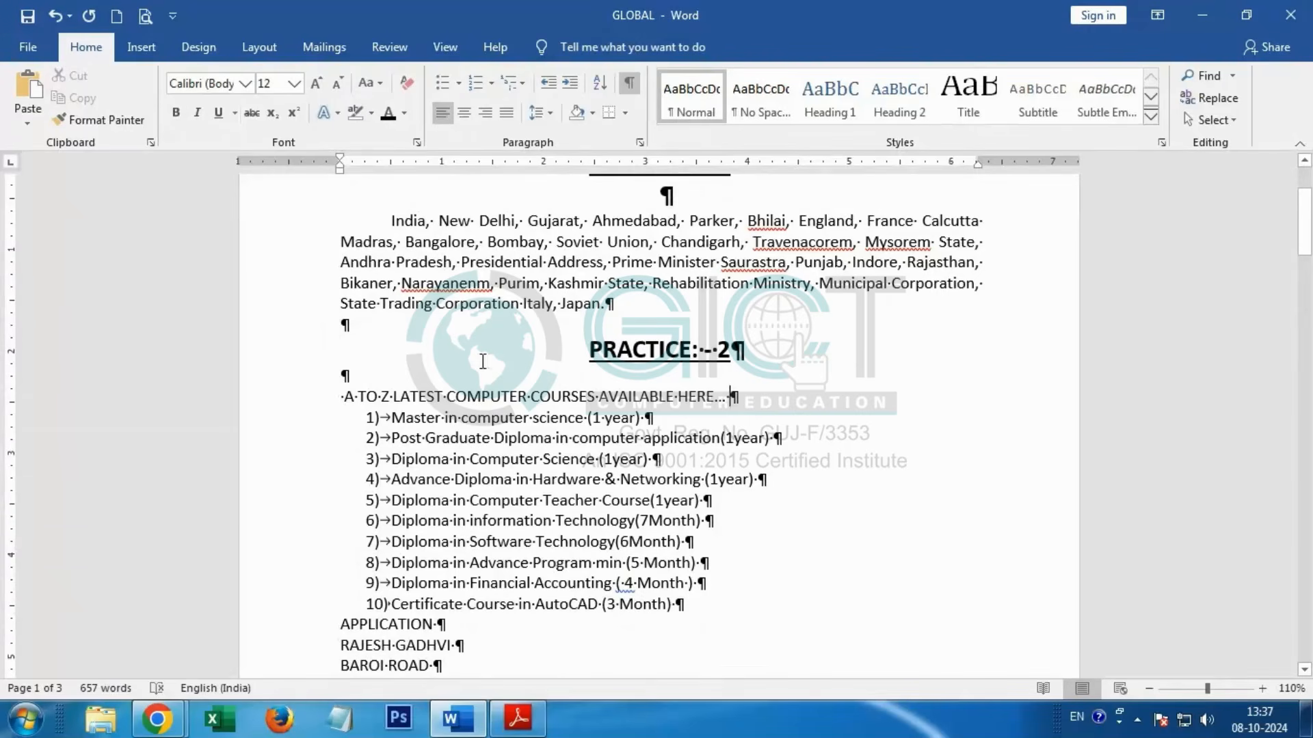
key(Return)
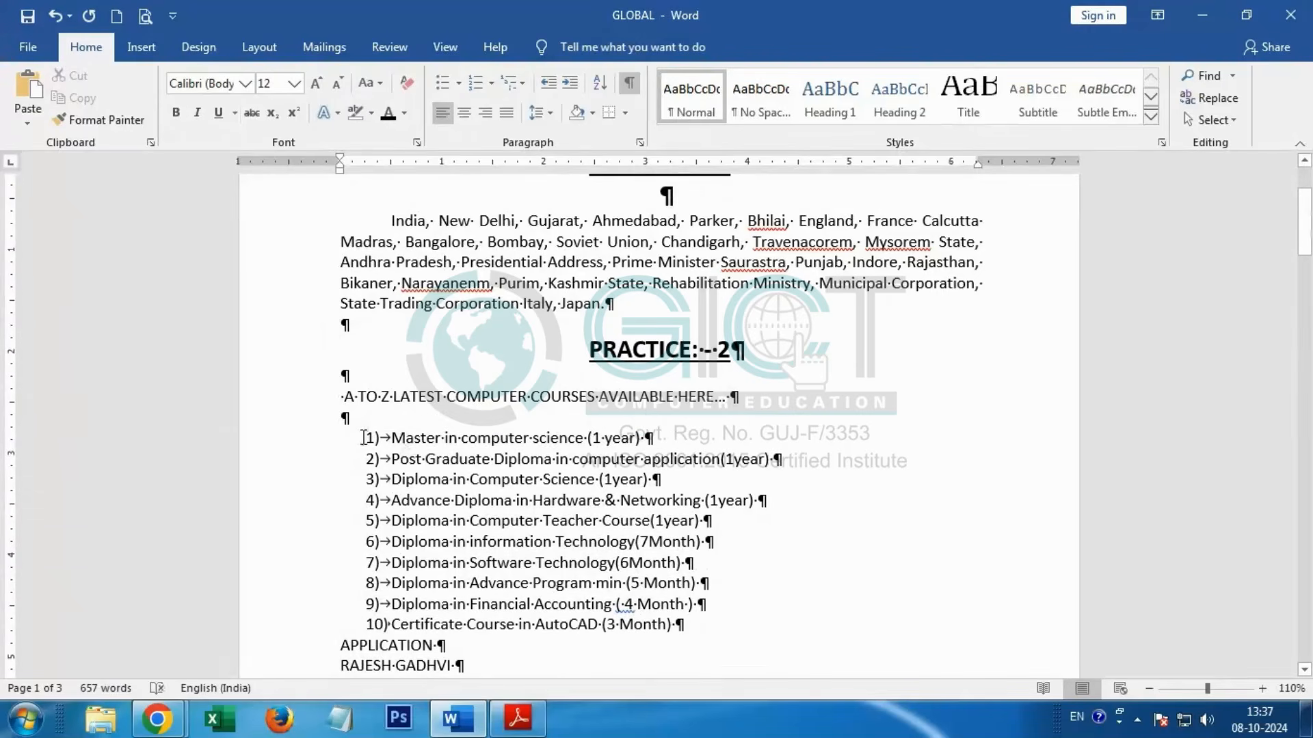
Step: Review the sections after the course list and compare the application letter's layout with the APPLICATION page in the PDF
scroll(363, 435, down, 1)
scroll(363, 436, down, 4)
scroll(362, 435, up, 6)
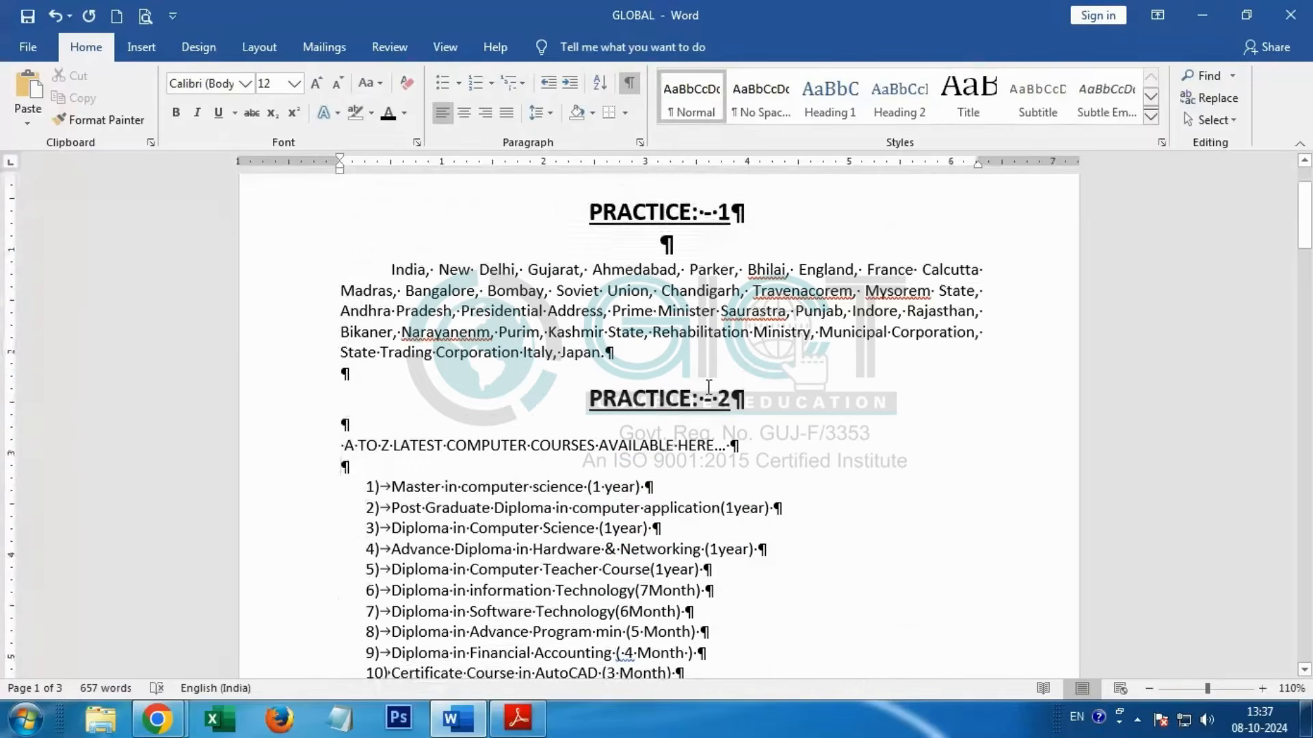
scroll(445, 469, down, 4)
scroll(444, 470, down, 2)
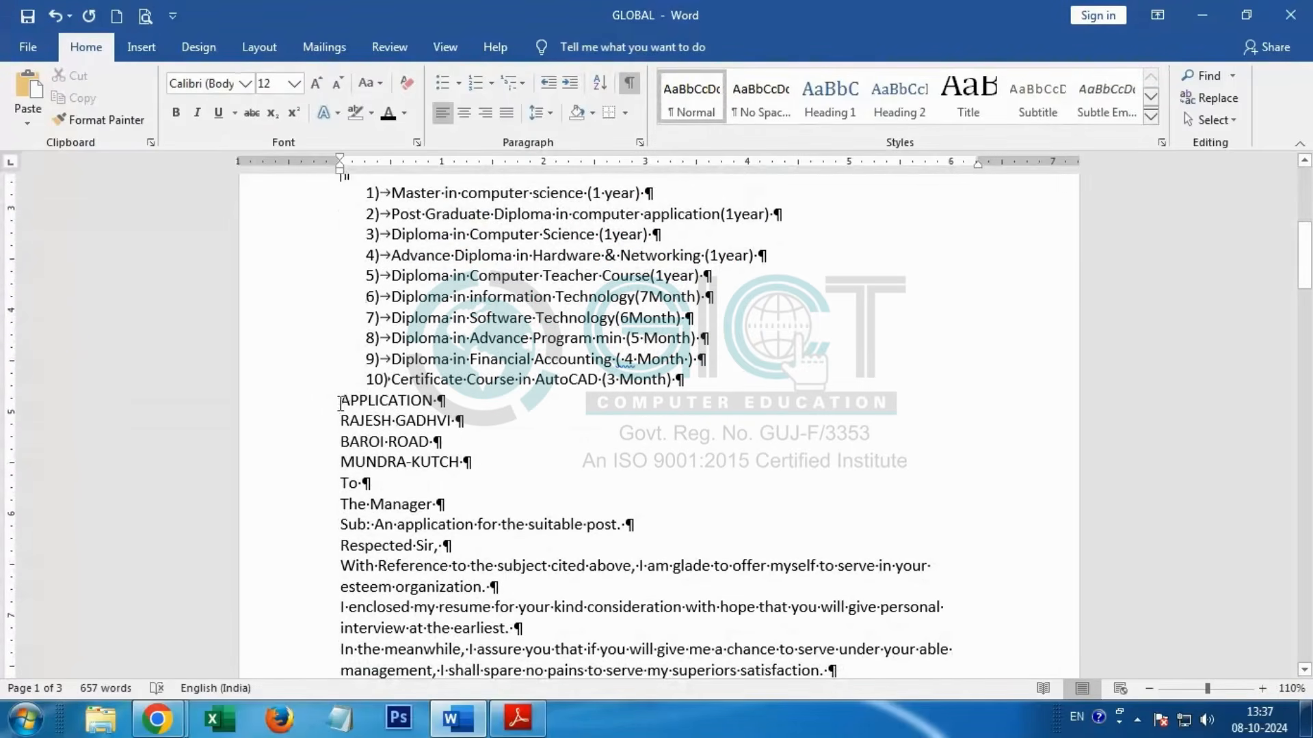
key(alt+Tab)
scroll(283, 431, down, 5)
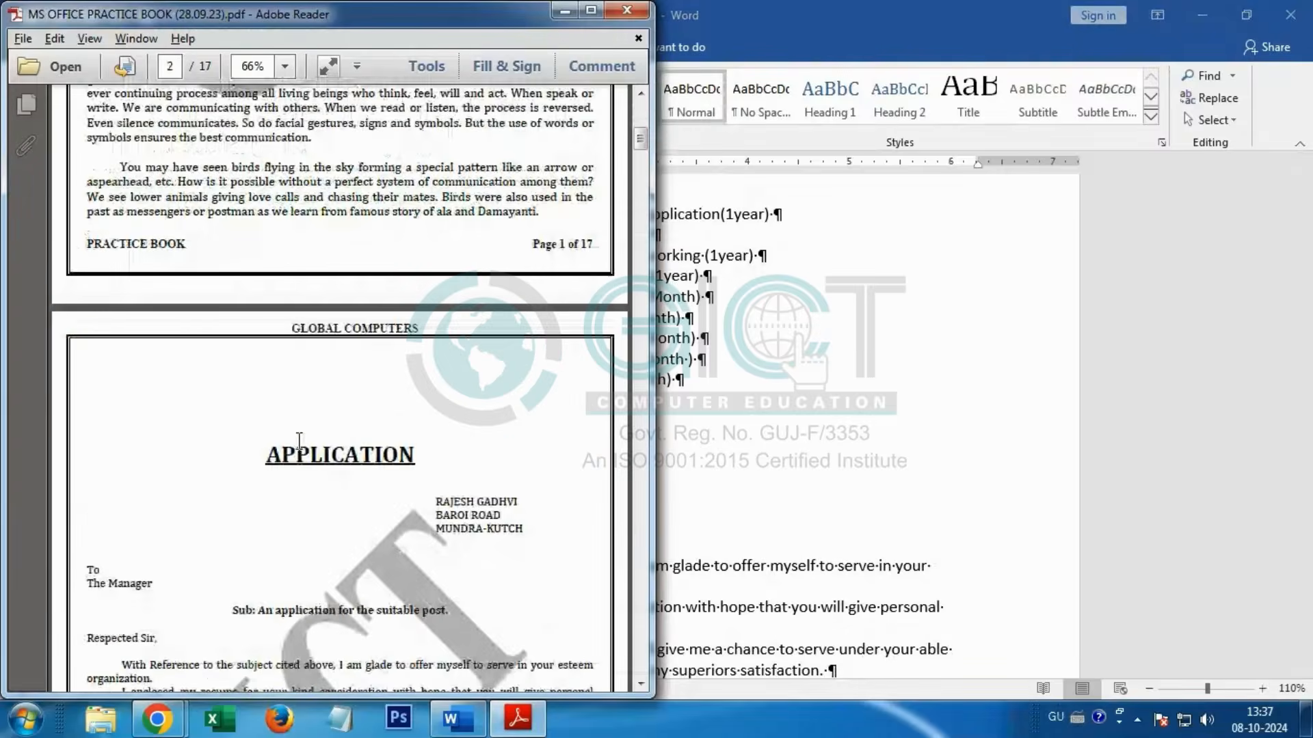
key(alt+Tab)
scroll(530, 468, down, 1)
scroll(530, 468, down, 3)
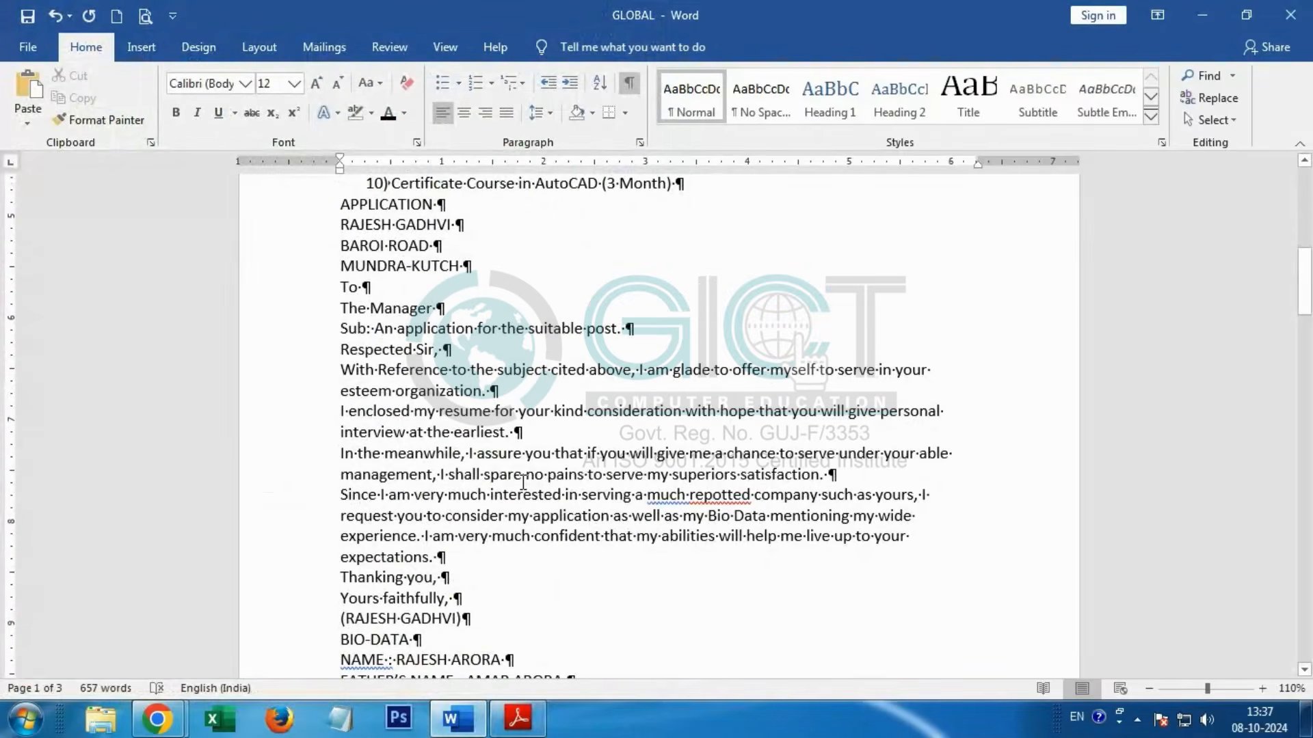
scroll(523, 482, up, 2)
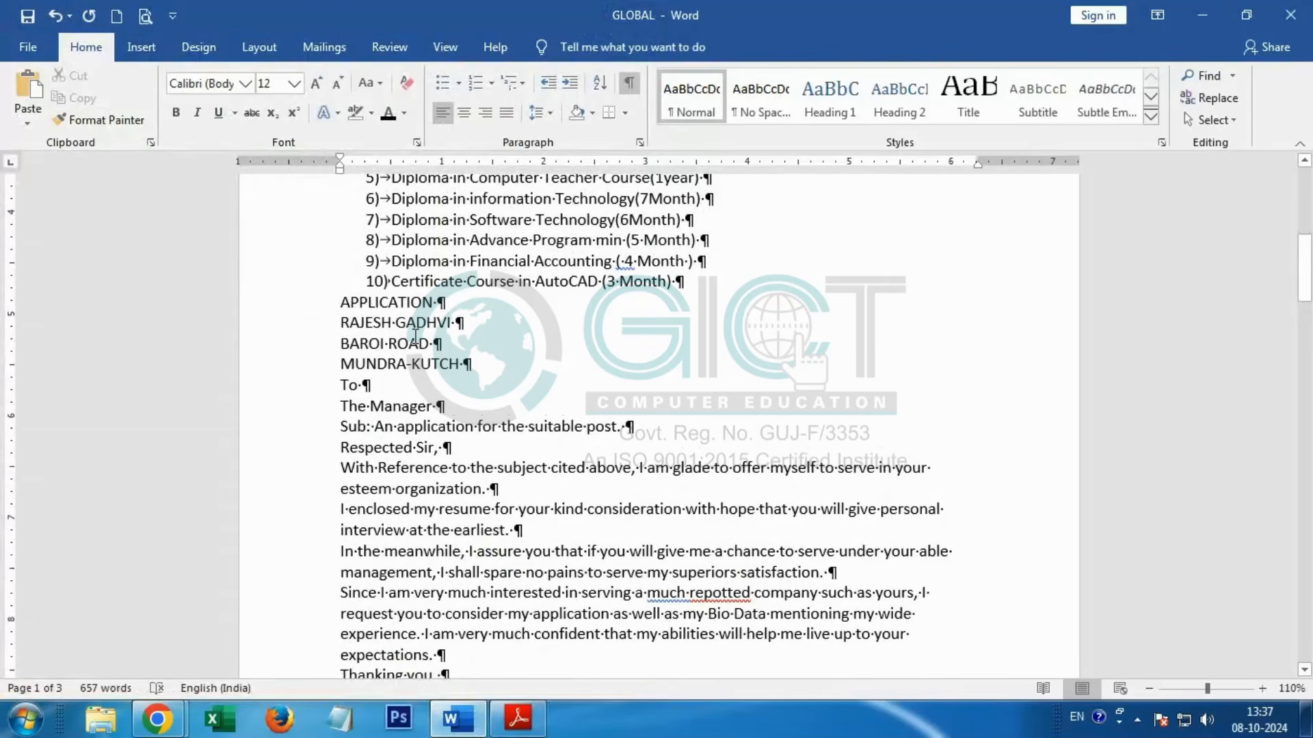
Step: Add blank lines between the numbered course list and "APPLICATION" so that the letter starts on page 2
key(Return)
key(Return)
key(Return)
key(Return)
key(Return)
key(Return)
key(Return)
key(Return)
key(Return)
key(Return)
key(Return)
key(Return)
key(Return)
key(Return)
key(Return)
key(Return)
key(Return)
key(Return)
key(Return)
key(Return)
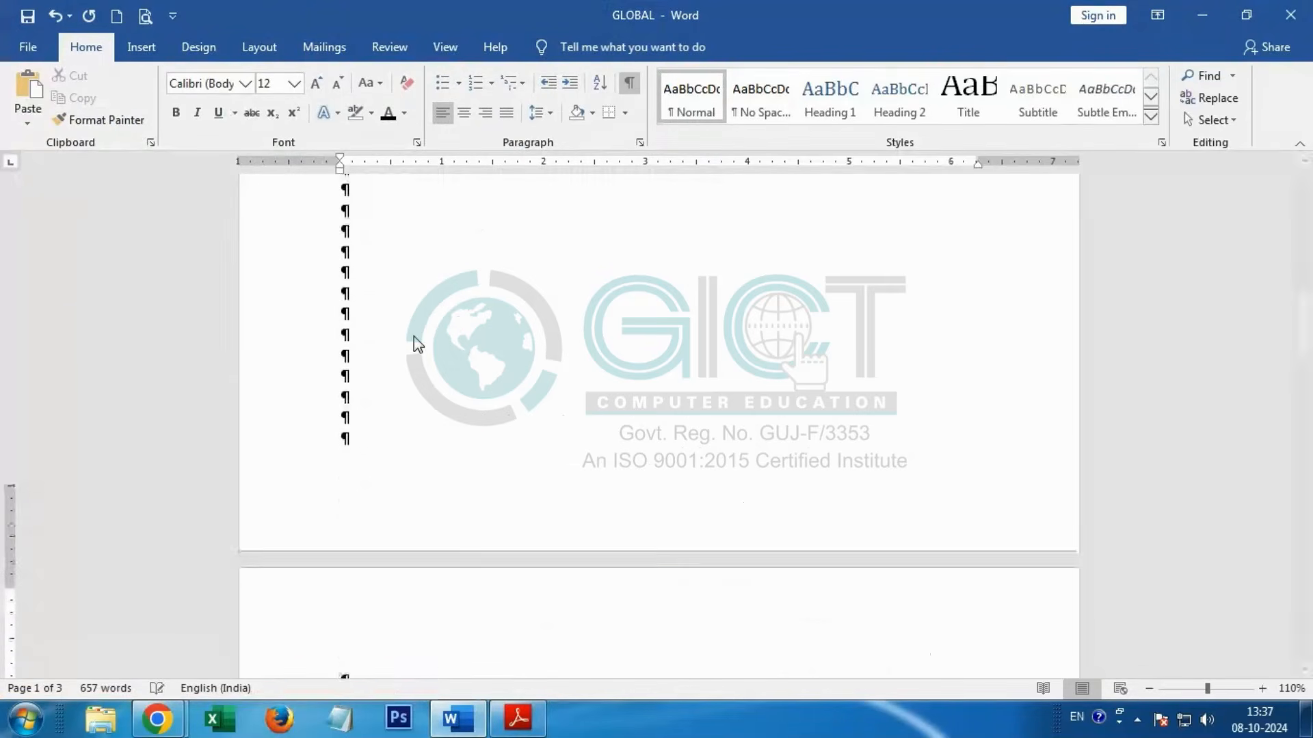
key(Return)
key(BackSpace)
key(BackSpace)
Step: Centre the "APPLICATION" heading, make it bold and underlined, and set its font size to 18
scroll(420, 337, down, 3)
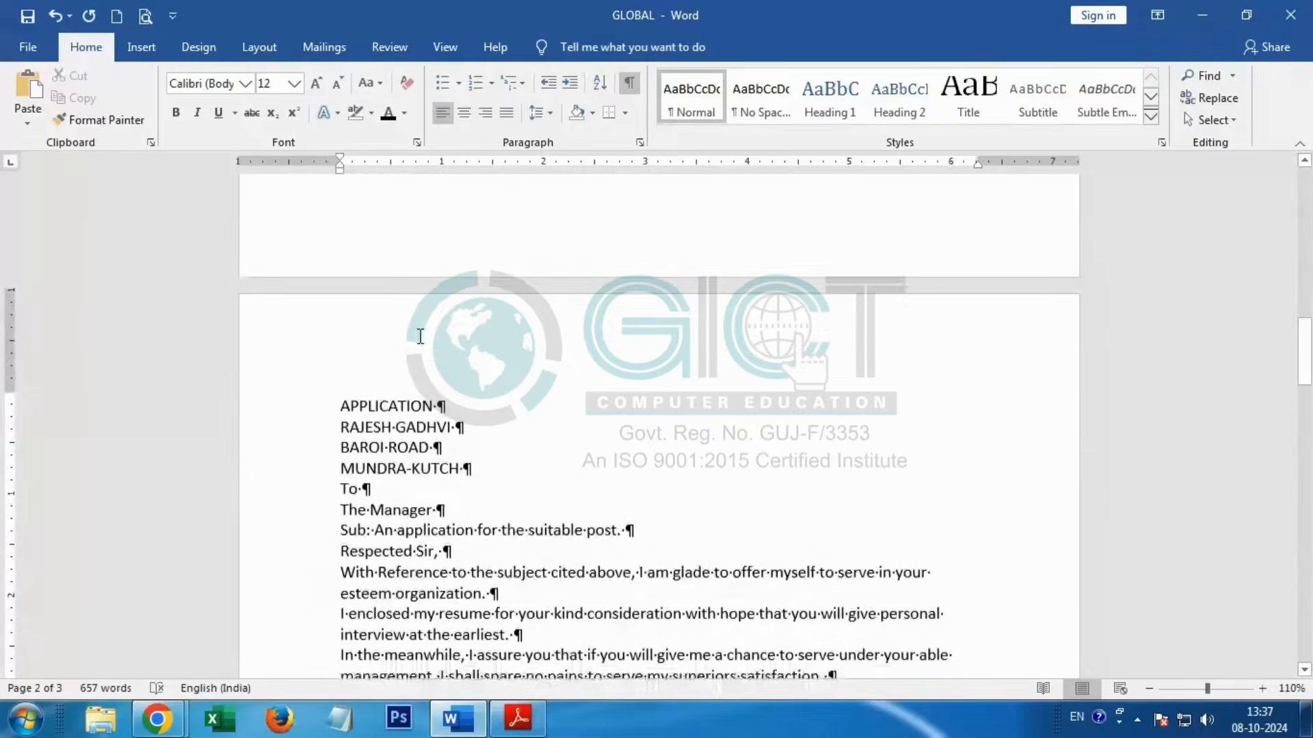
scroll(420, 337, down, 3)
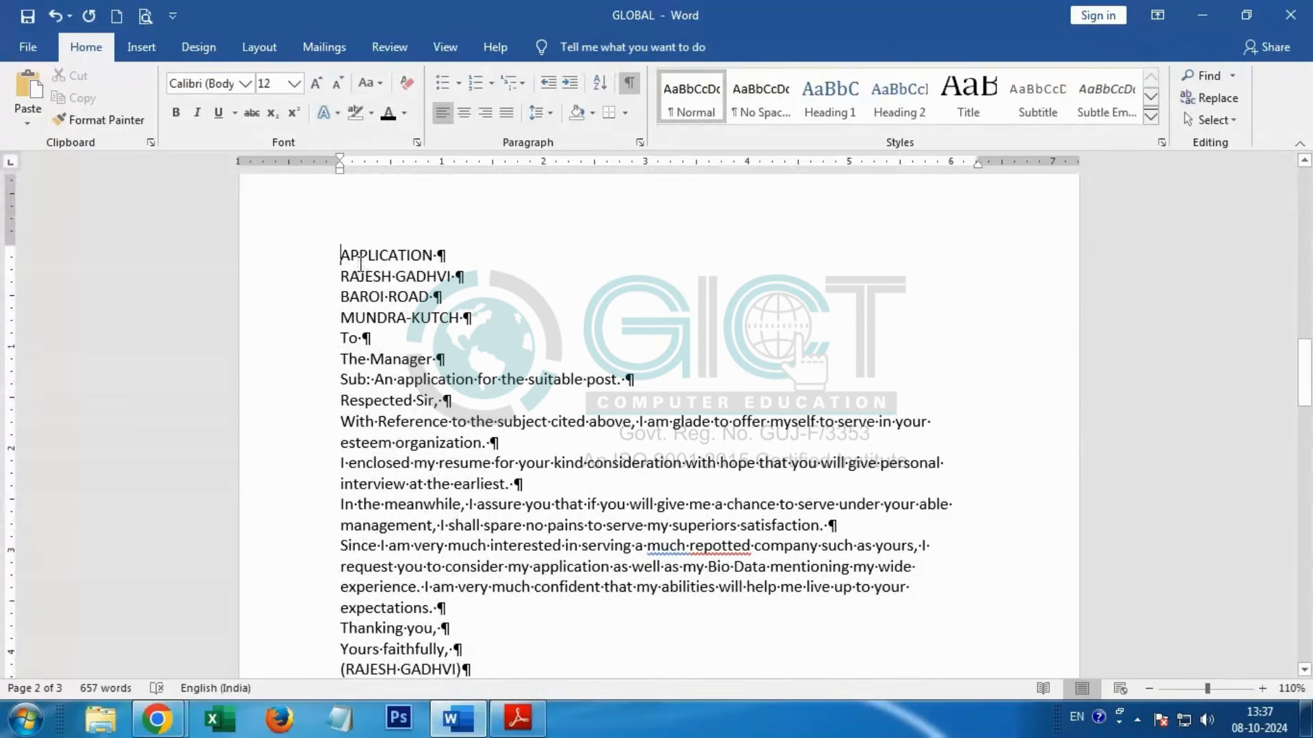
drag(342, 256, 475, 258)
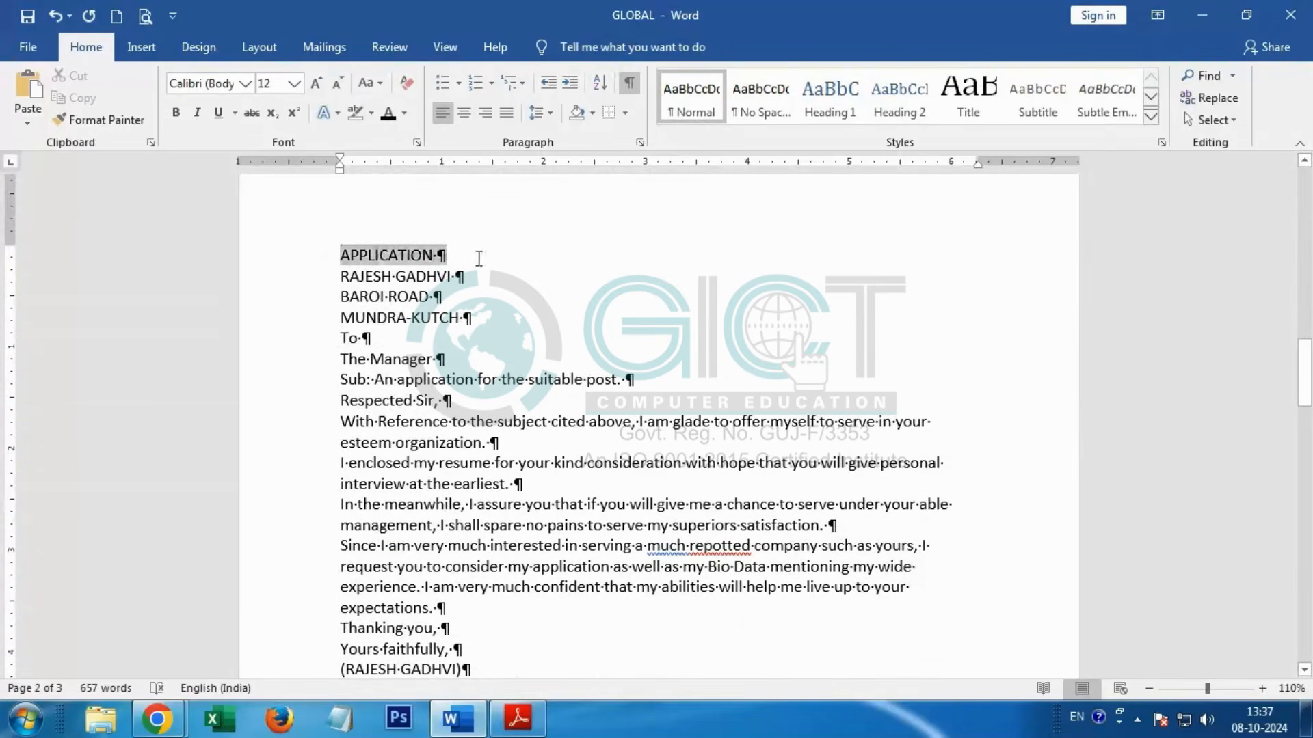
click(463, 113)
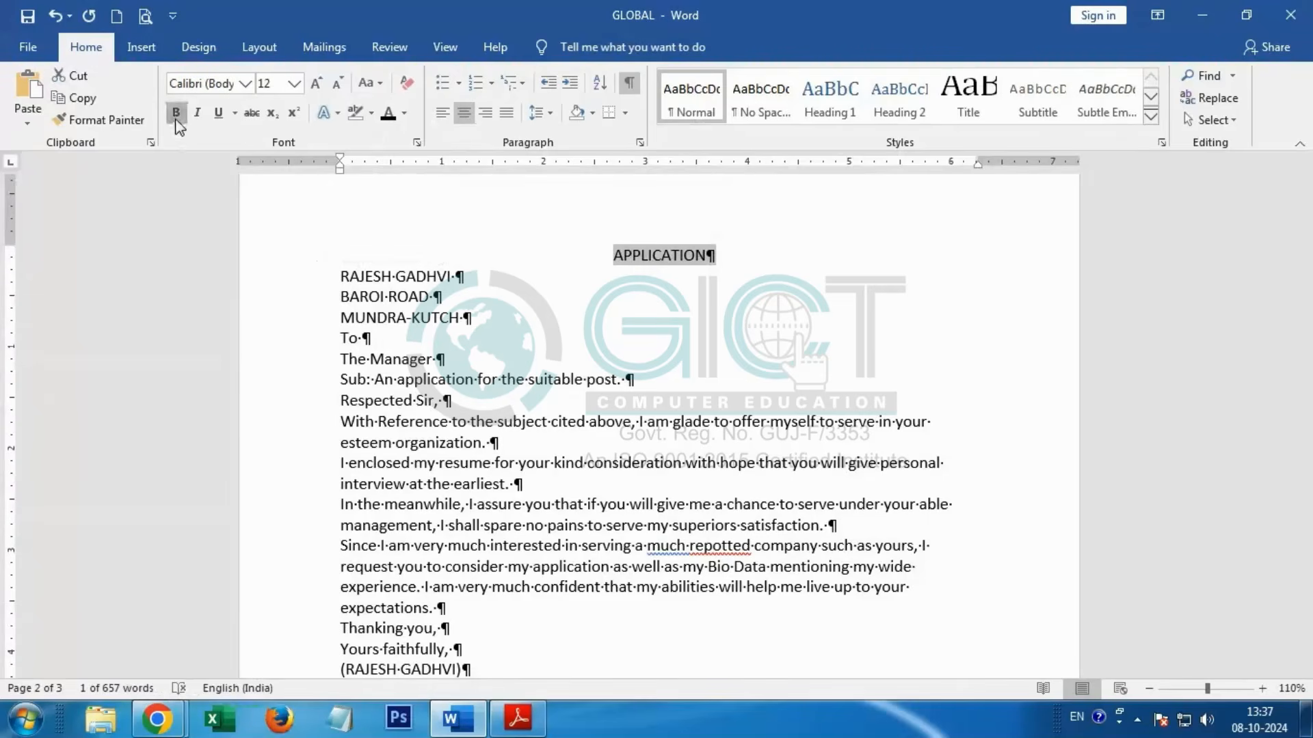
click(175, 113)
click(219, 120)
click(295, 83)
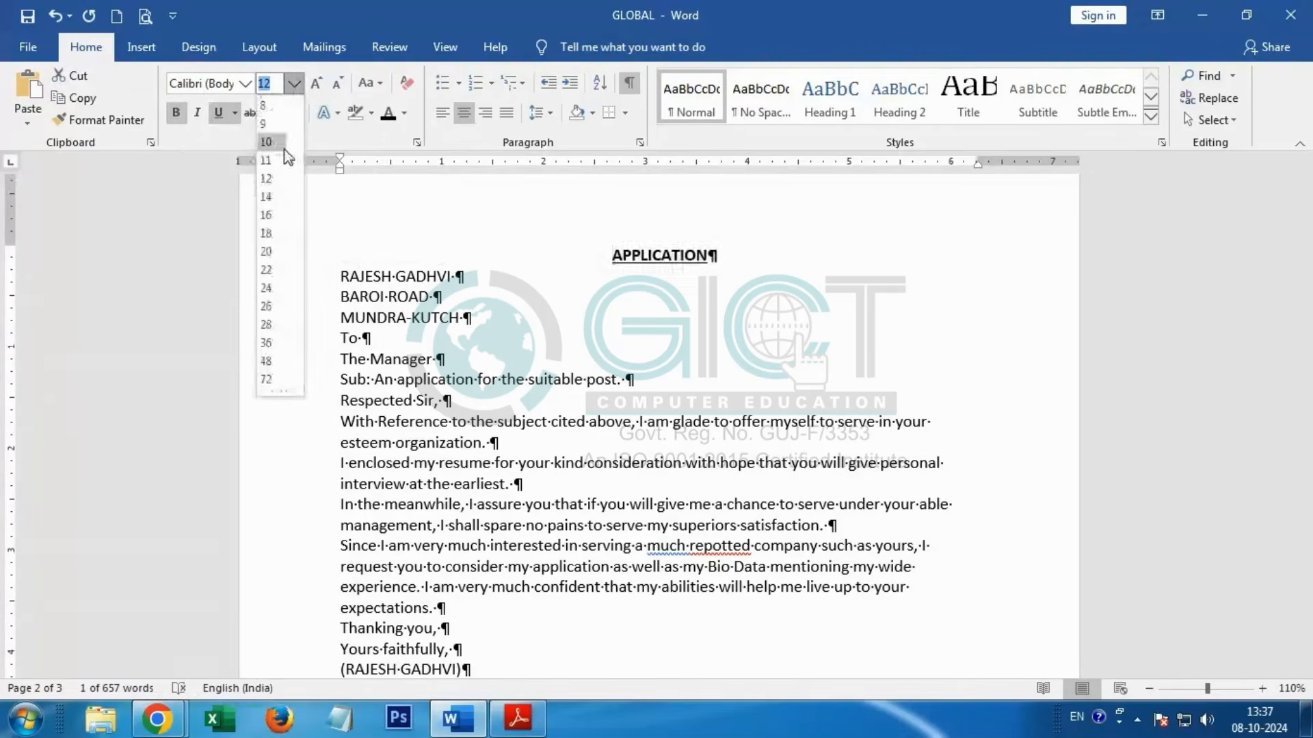
click(266, 235)
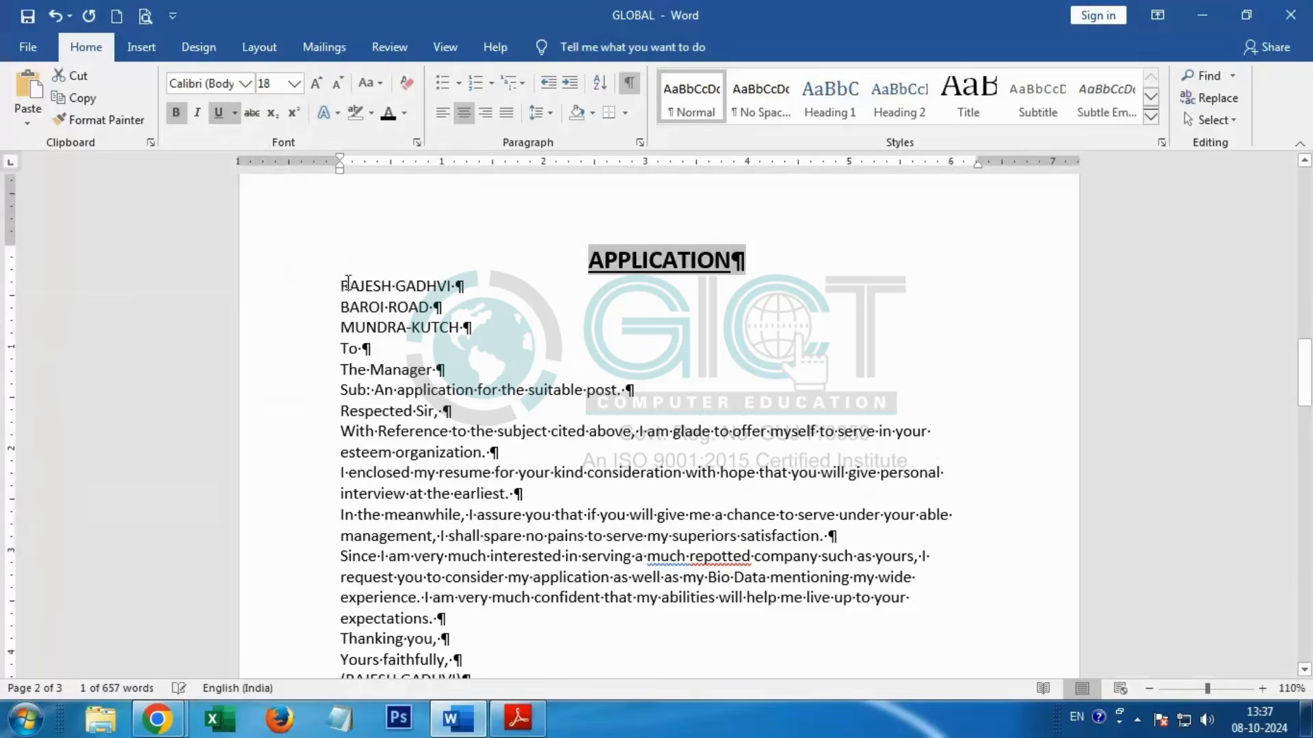
Step: Check in the PDF how the sender's name and address lines are positioned below the APPLICATION heading, and return to Word
key(alt+Tab)
scroll(455, 470, down, 1)
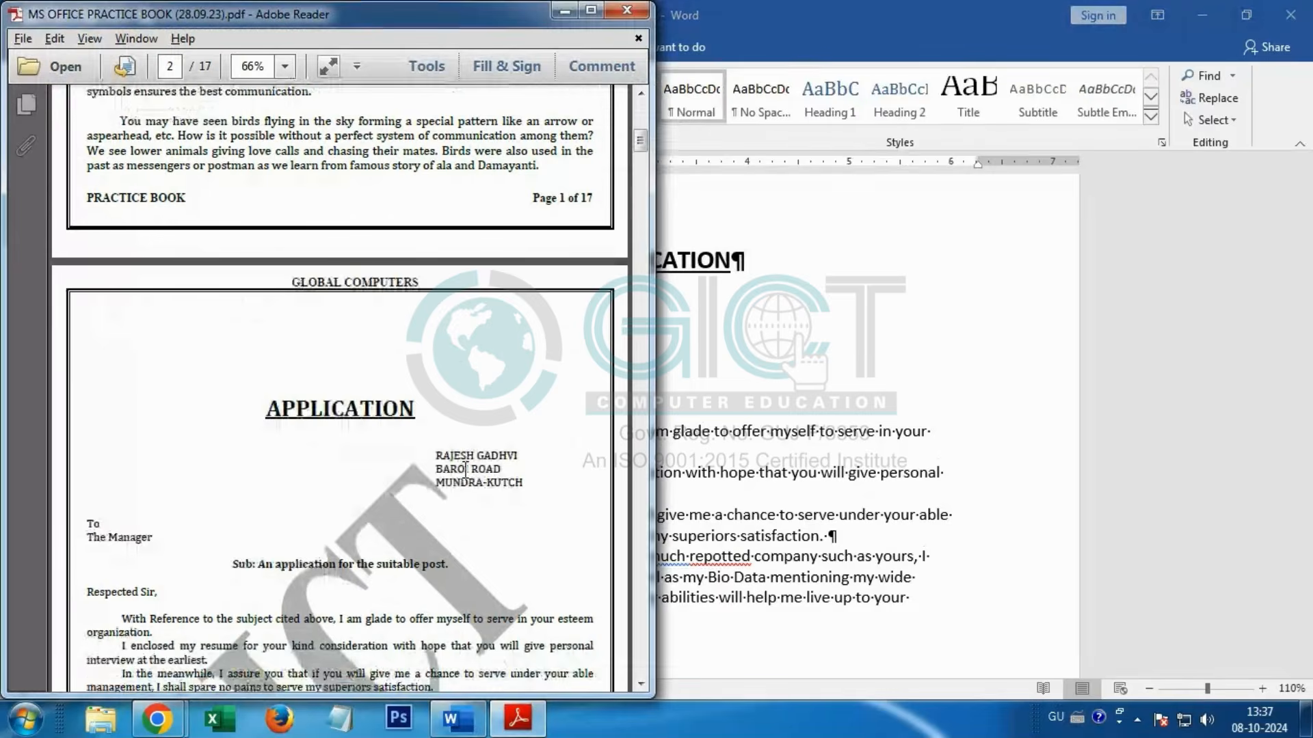
key(alt+Tab)
key(alt+Tab)
key(alt+Tab)
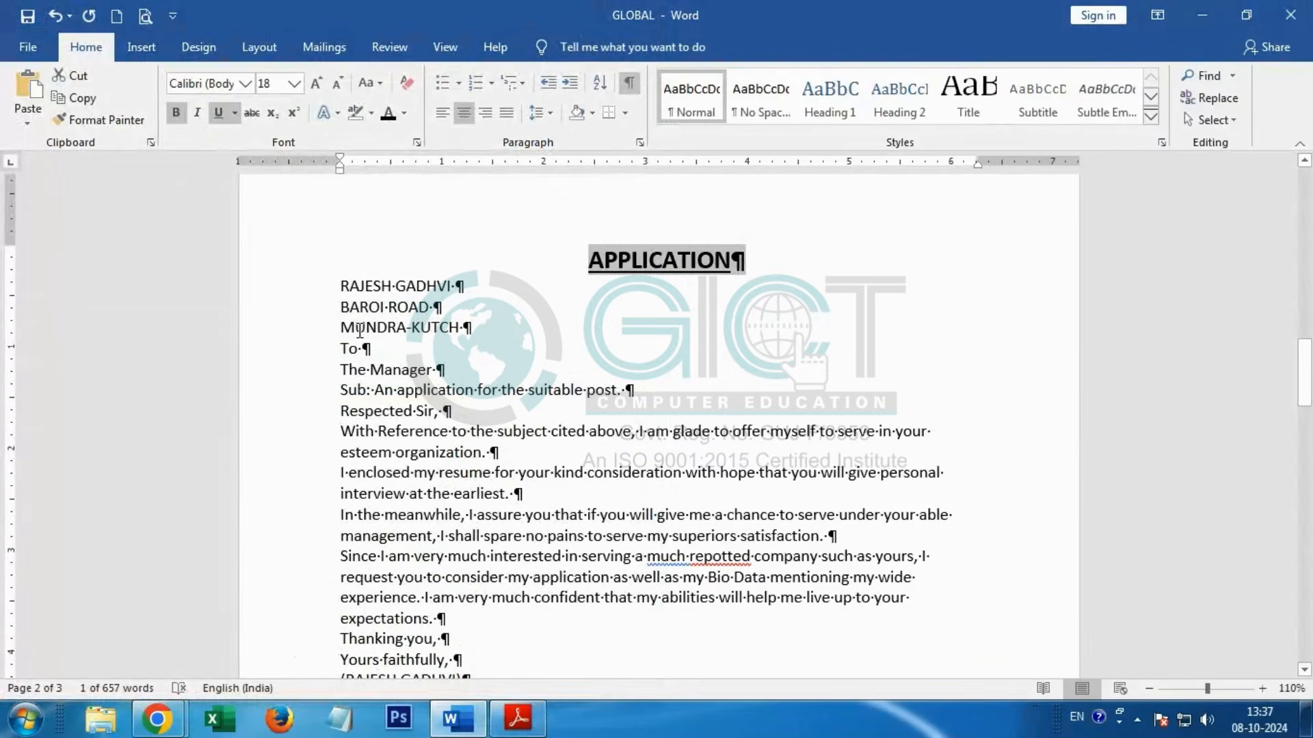
Step: Try right alignment on the sender's name and address lines, undo it, and increase their left indent to 5 inches instead
drag(341, 286, 472, 329)
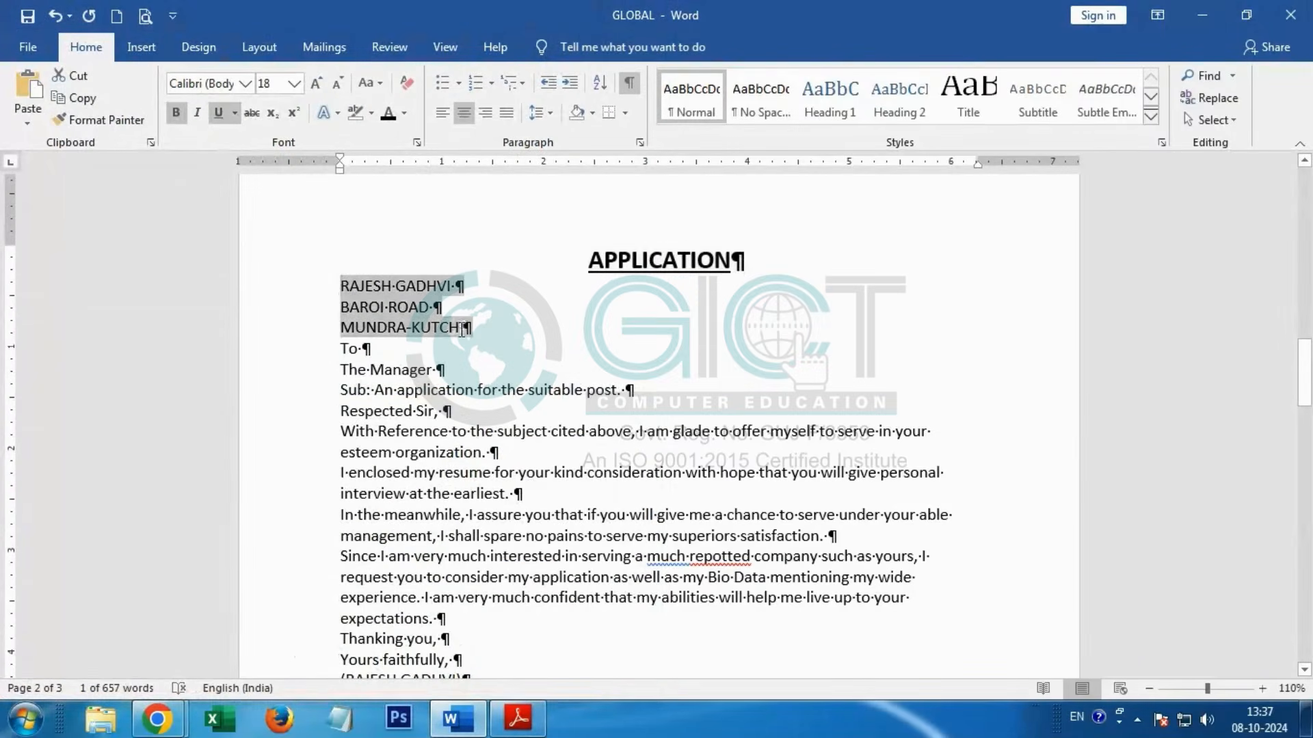
click(485, 112)
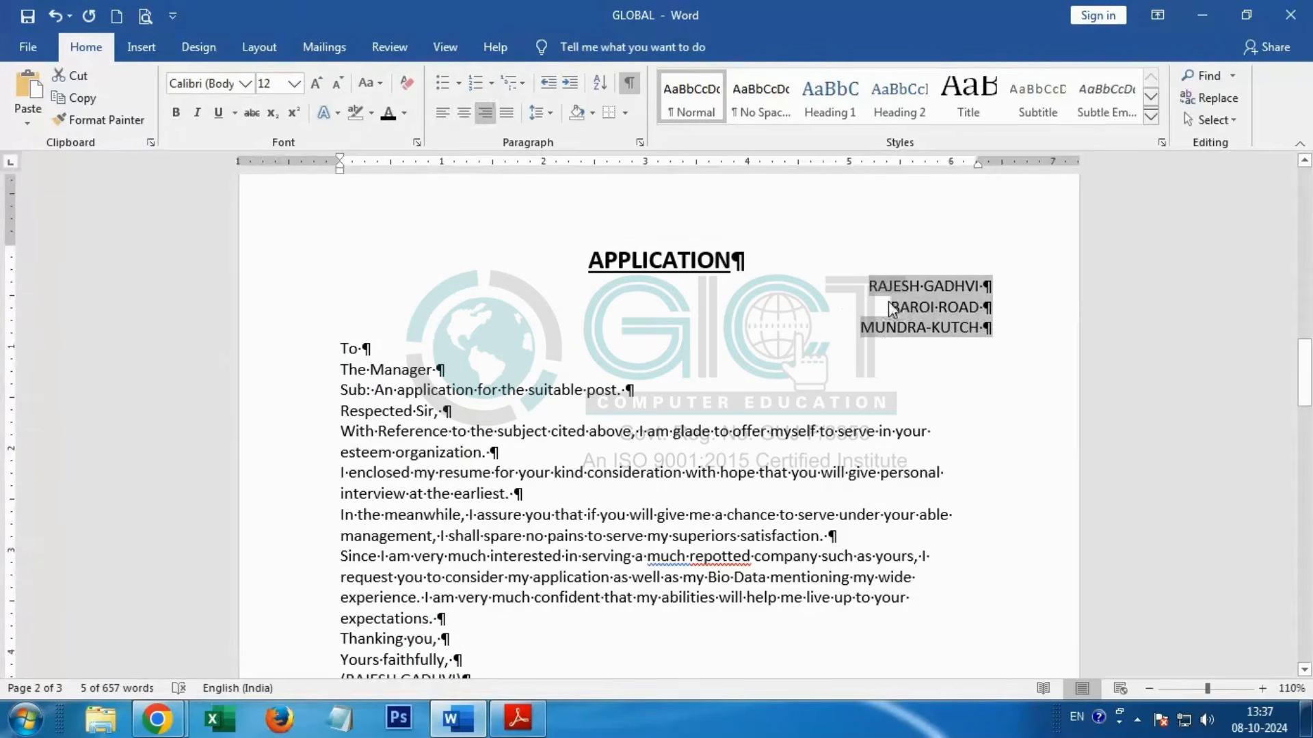
key(ctrl+z)
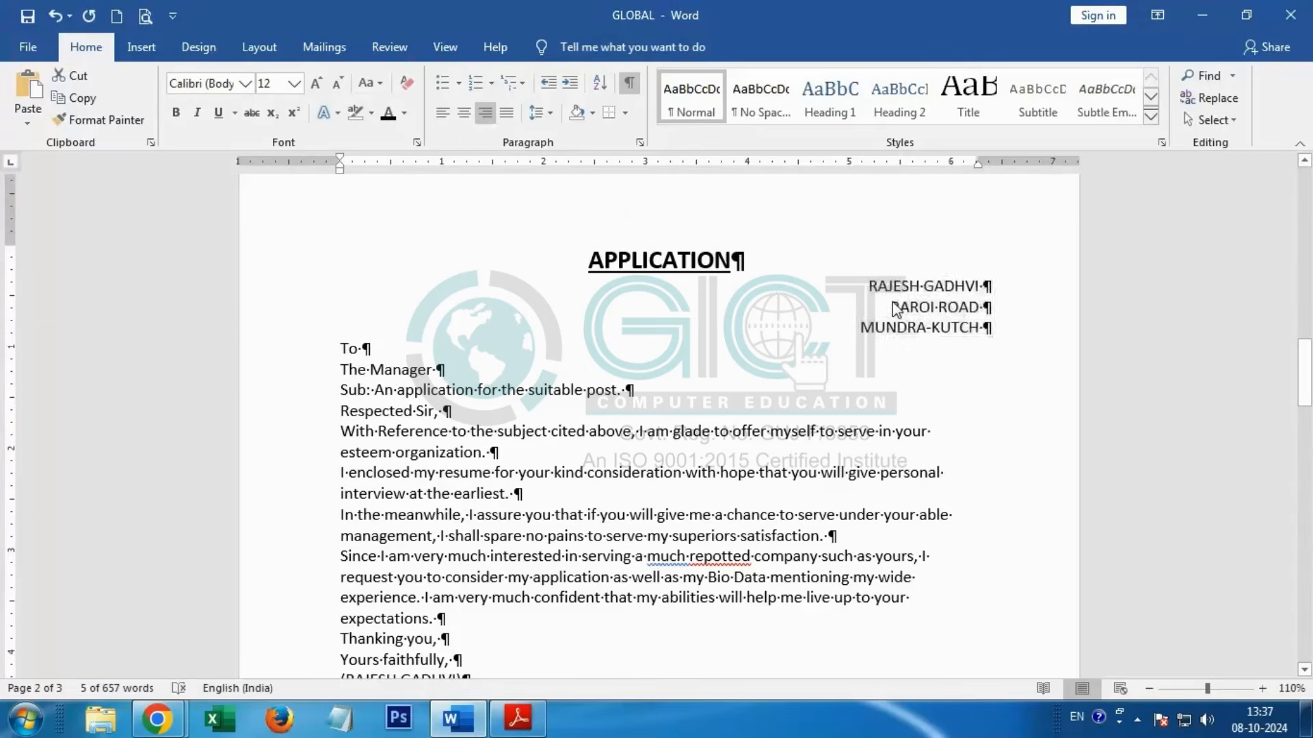
click(569, 84)
click(570, 83)
click(569, 83)
click(569, 84)
click(570, 90)
click(571, 90)
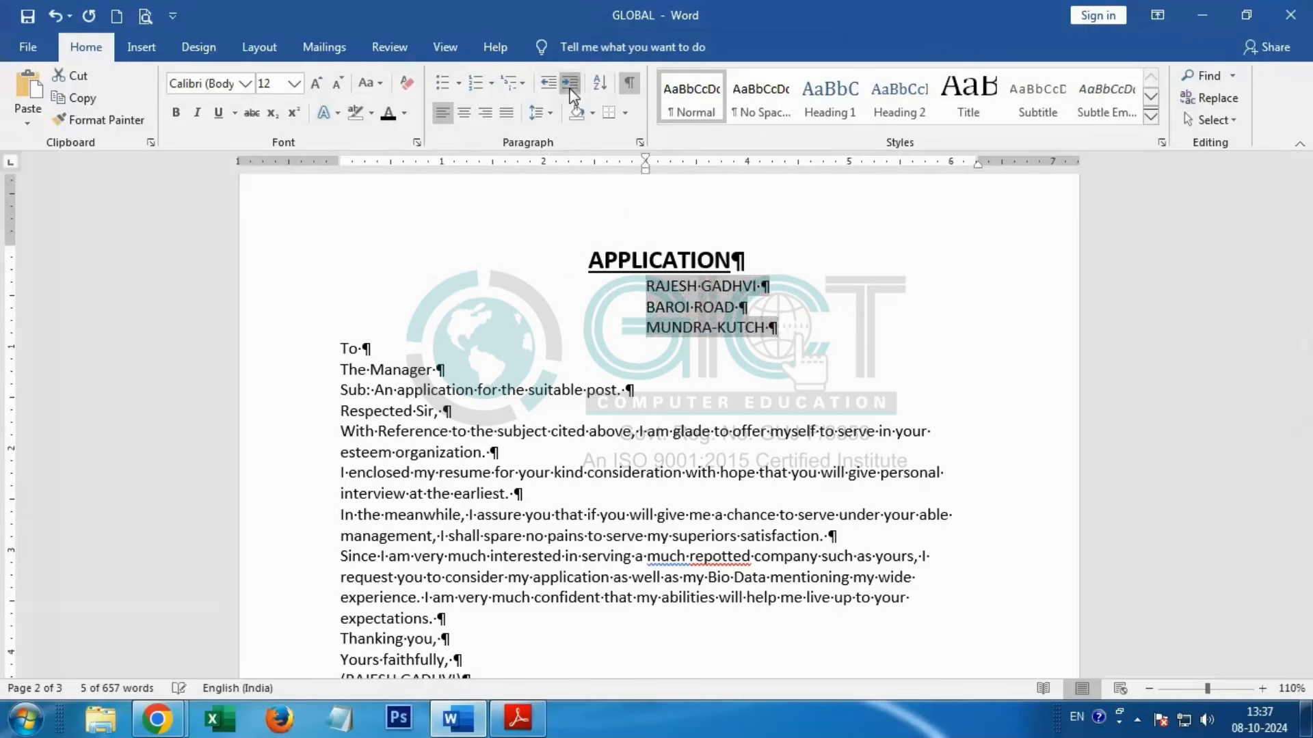
click(572, 90)
click(572, 90)
click(572, 89)
click(573, 89)
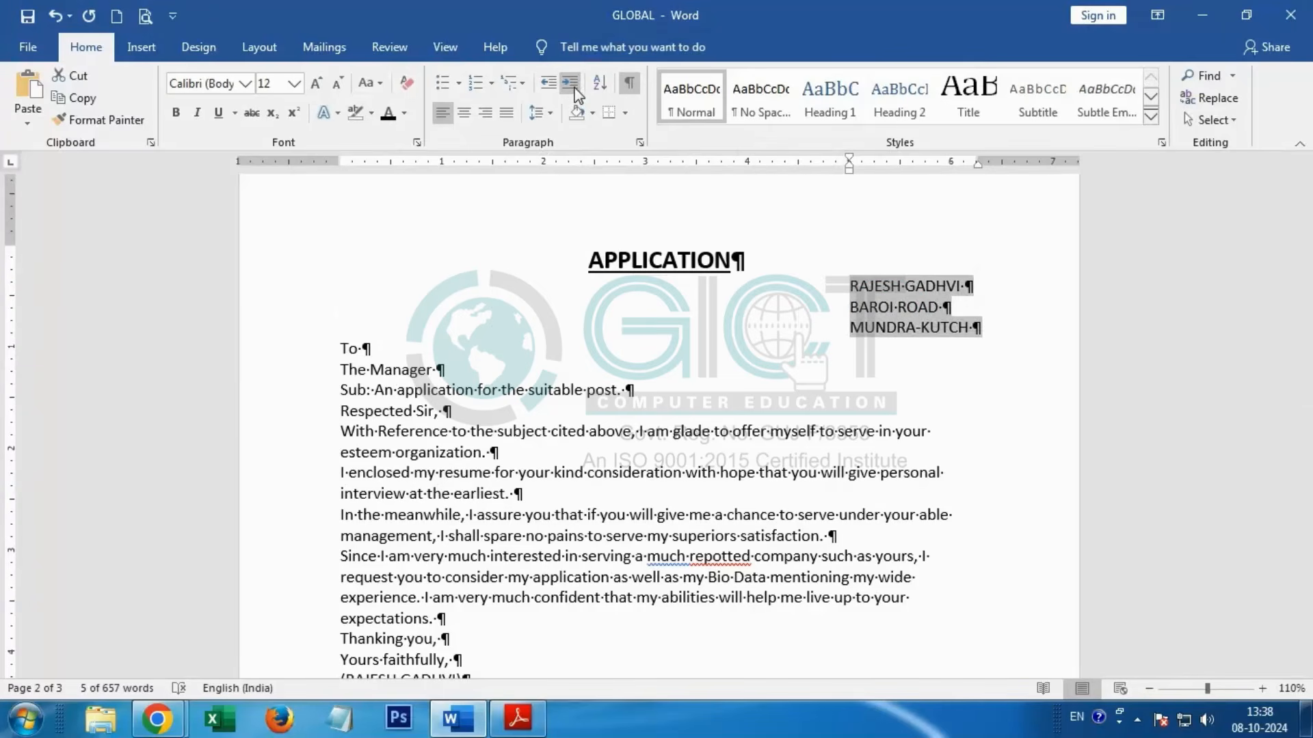
Step: Undo the left indent applied to the sender's name and address lines
key(ctrl+z)
key(ctrl+z)
key(ctrl+z)
key(ctrl+z)
key(ctrl+z)
key(ctrl+z)
key(ctrl+z)
key(ctrl+z)
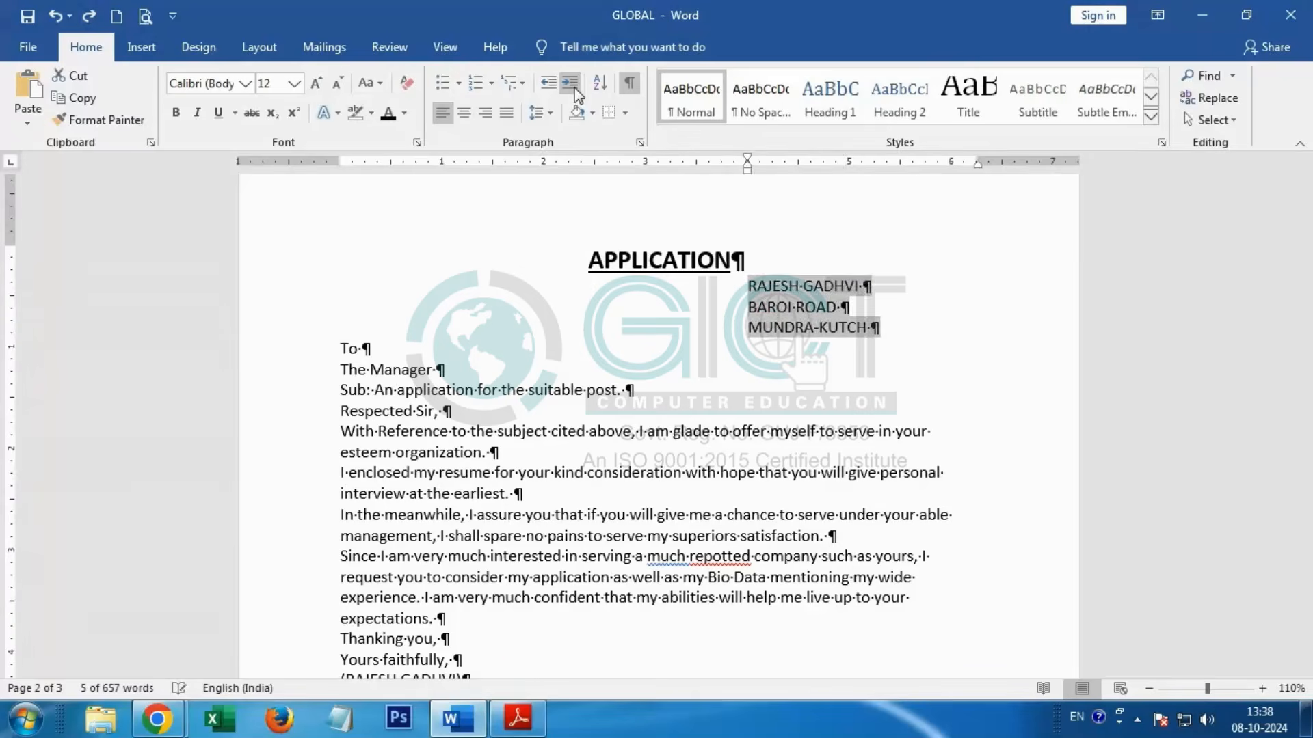
key(ctrl+z)
key(ctrl+z)
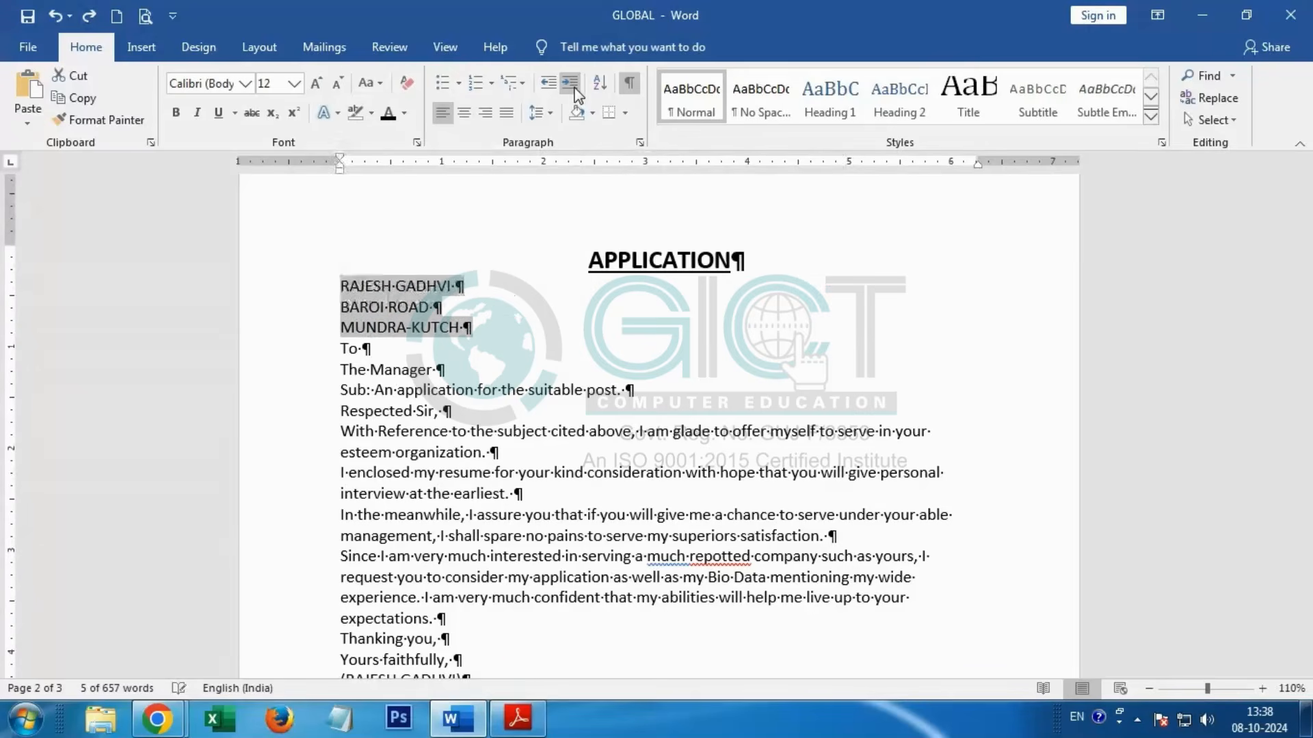
Step: Indent the sender's name line below the APPLICATION heading with tabs so it starts at the 5-inch mark
click(341, 291)
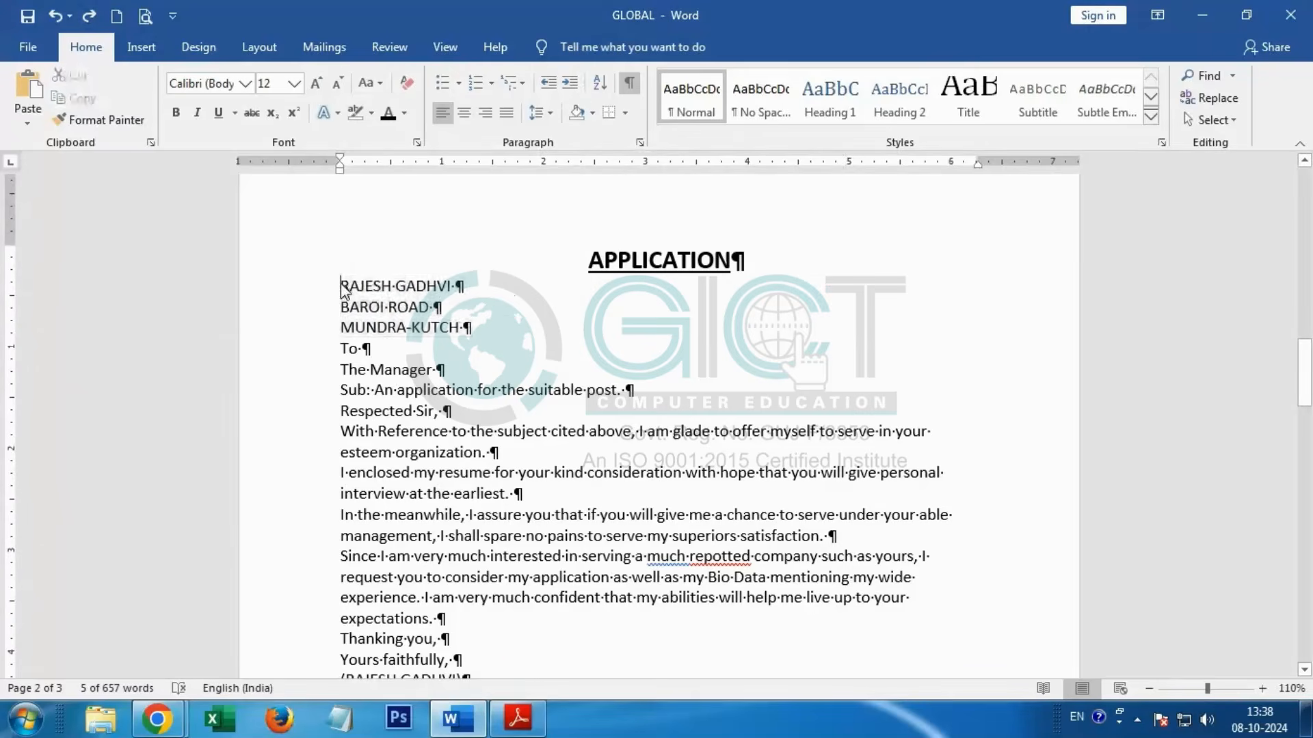
key(Tab)
key(Tab)
key(Tab)
key(Tab)
key(Tab)
key(Tab)
key(Tab)
key(Tab)
key(Tab)
key(Tab)
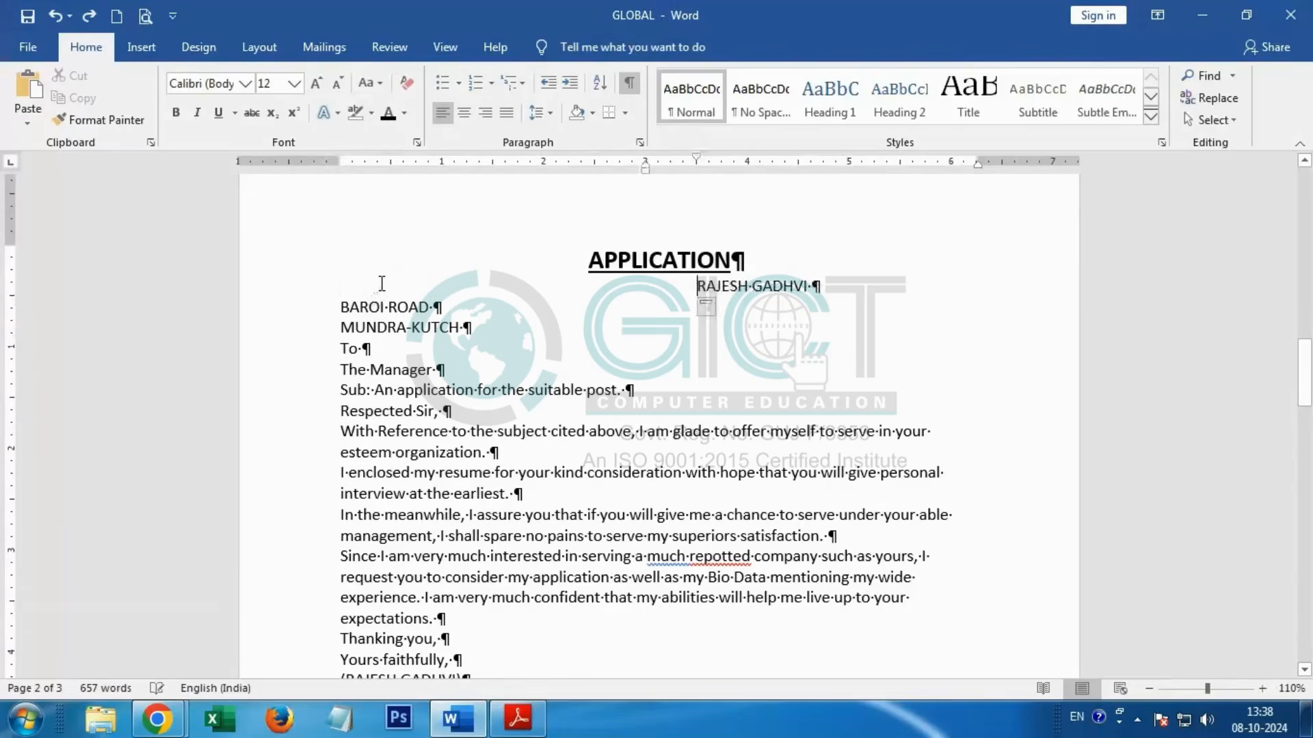
Step: Indent both address lines below the sender's name with tabs so they also start at 5 inches
click(334, 303)
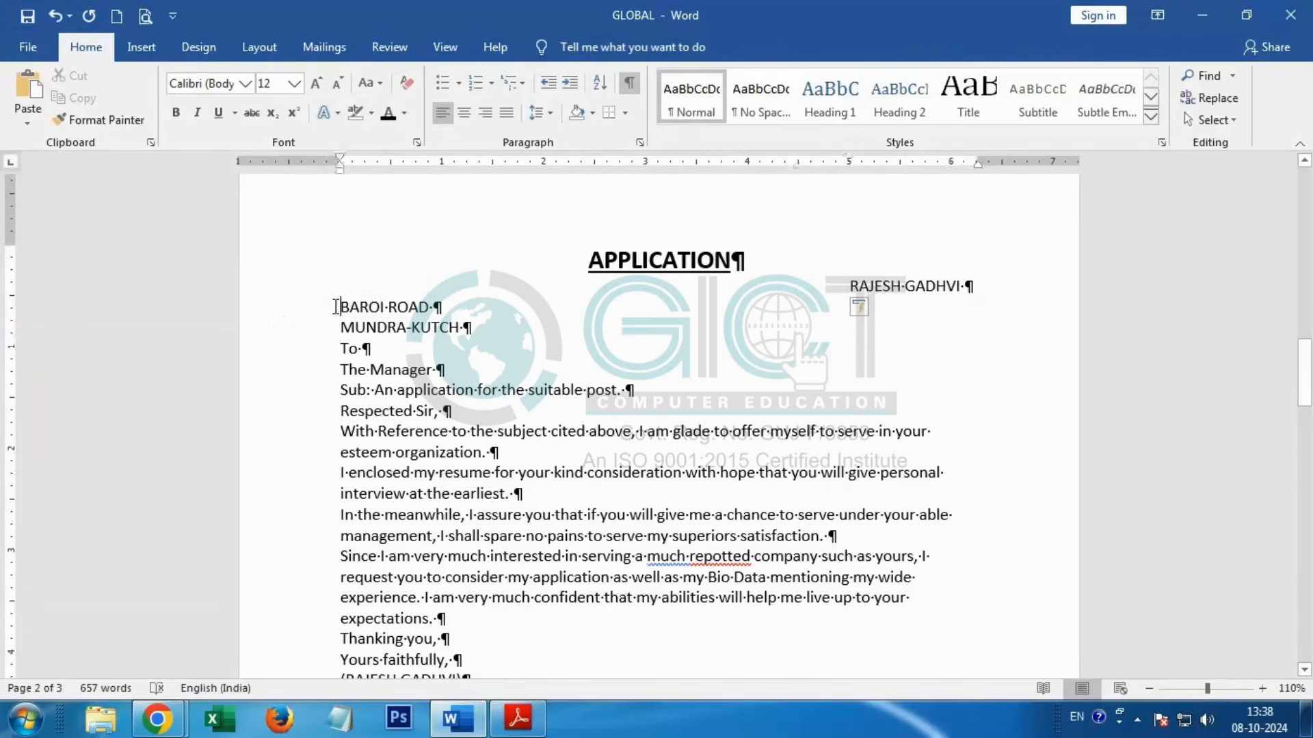
key(Tab)
key(Tab)
key(Tab)
key(Tab)
key(Tab)
key(Tab)
key(Tab)
key(Tab)
key(Tab)
key(Tab)
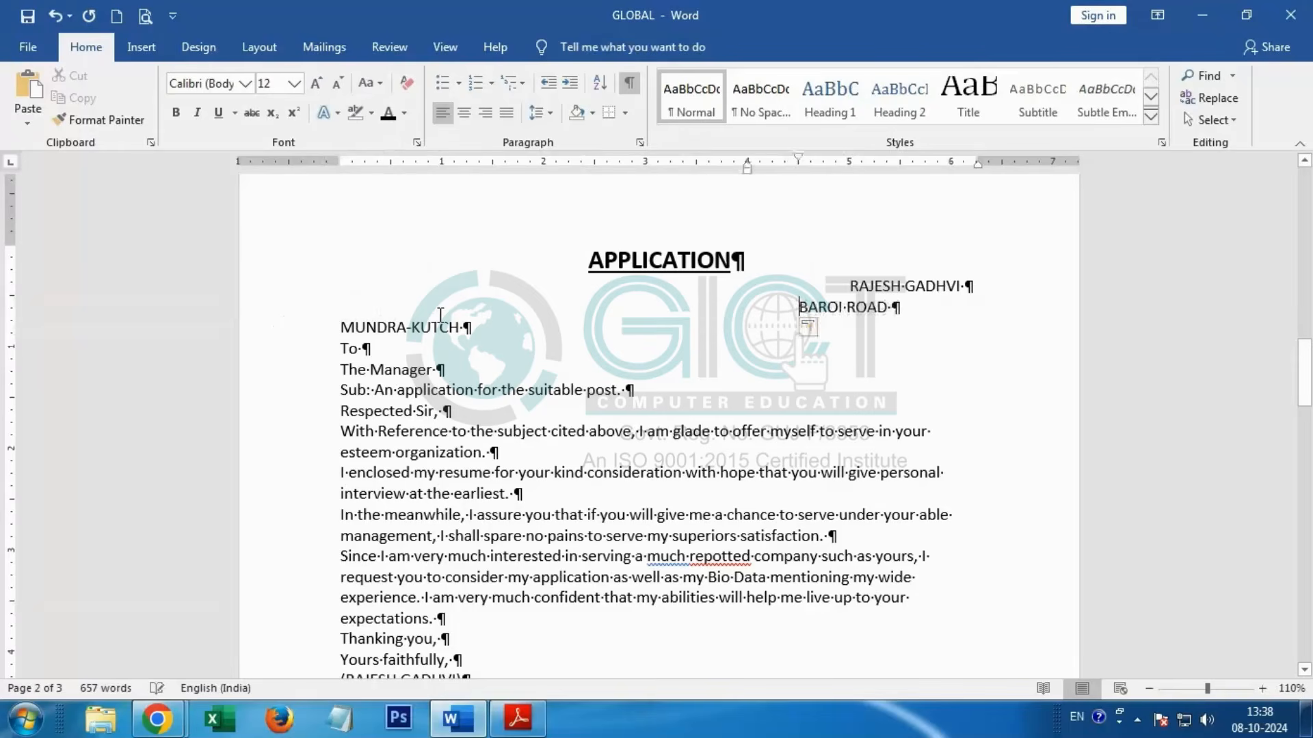
click(344, 323)
key(Tab)
key(Tab)
key(Tab)
key(Tab)
key(Tab)
key(Tab)
key(Tab)
key(Tab)
key(Tab)
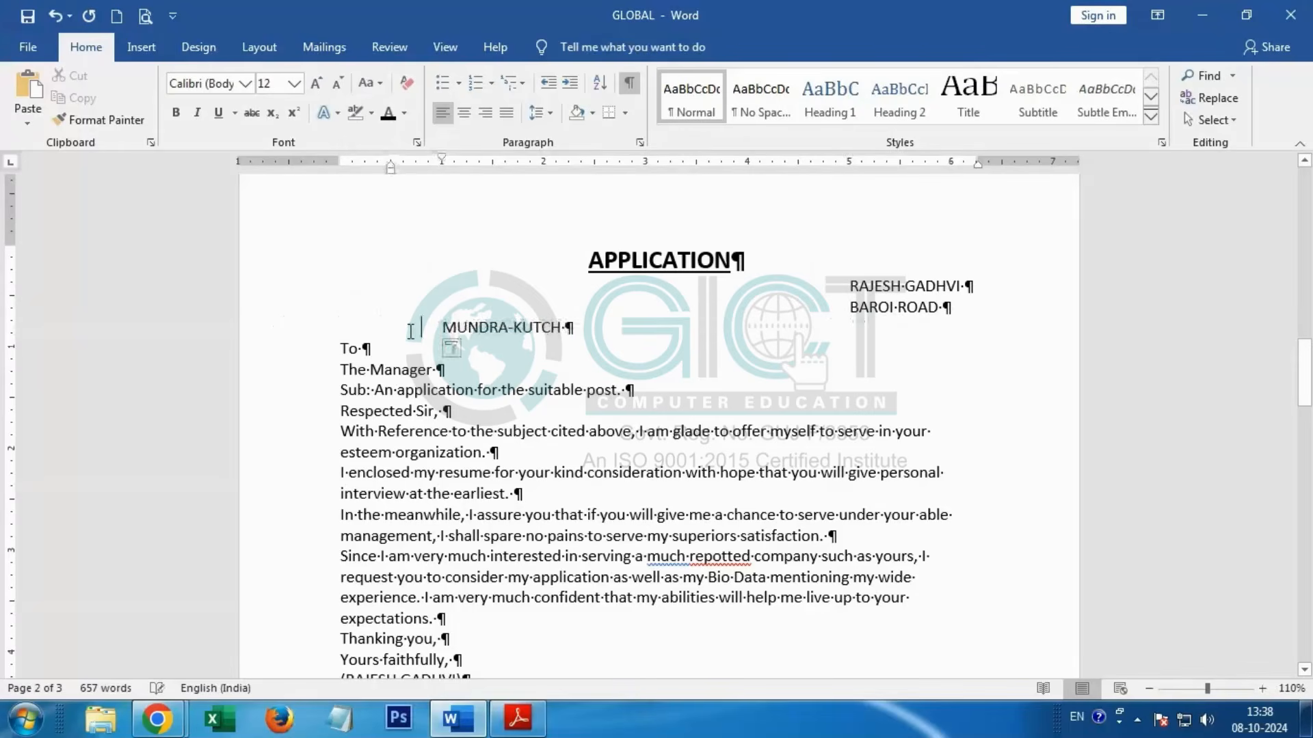
key(Tab)
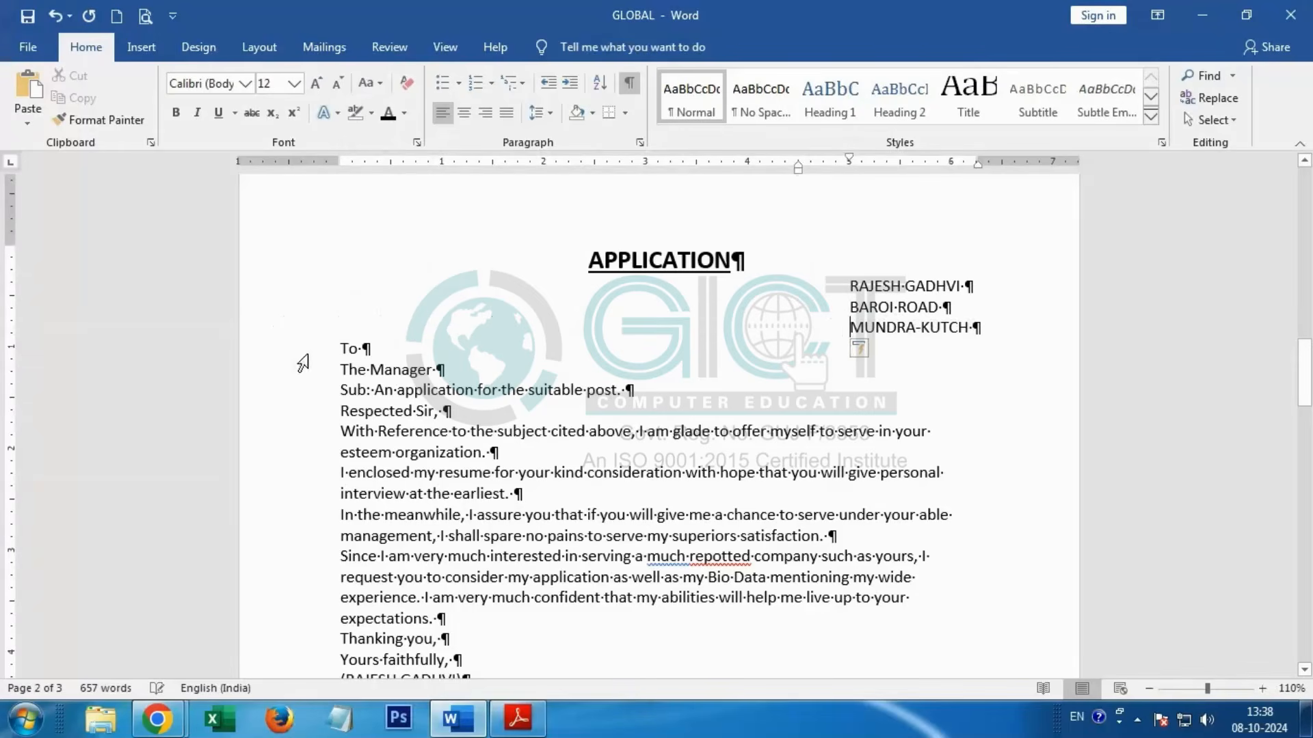
Step: Check the letter's layout in the PDF, then centre the "Sub: An application for the suitable post." line and make it bold in Word
key(alt+Tab)
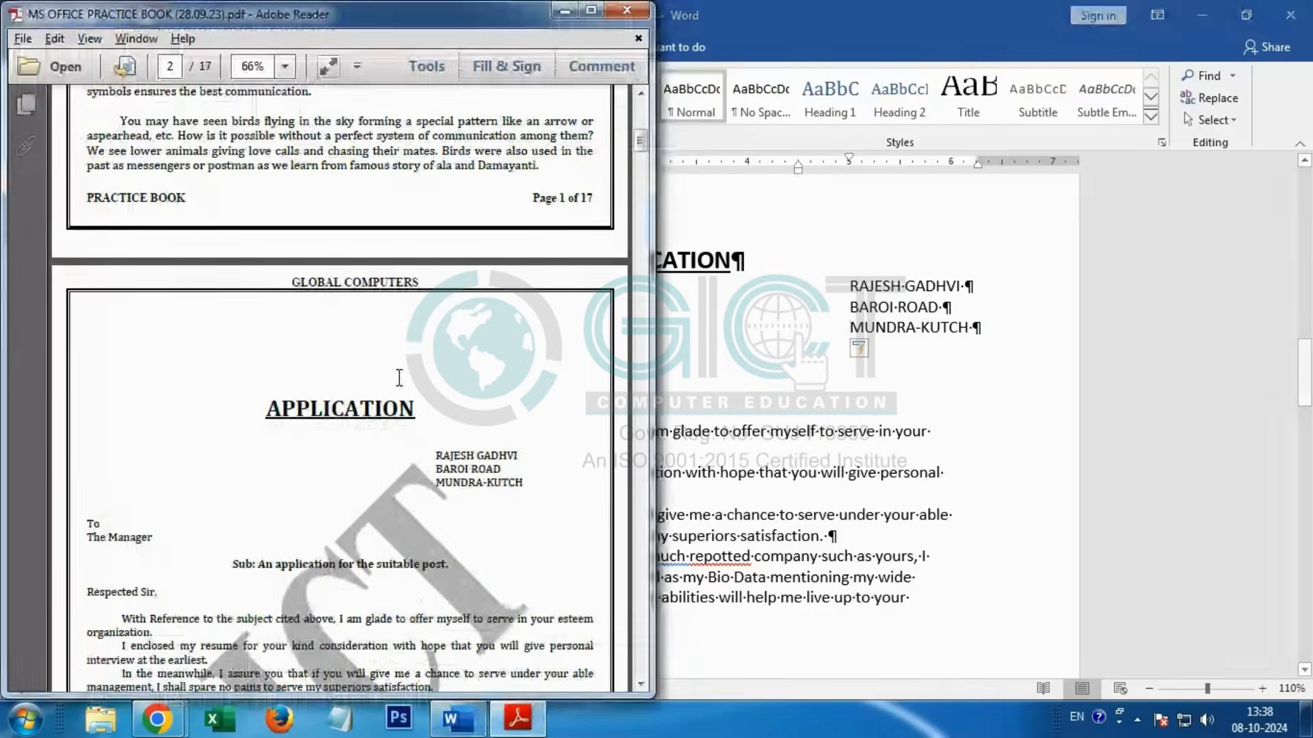
key(alt+Tab)
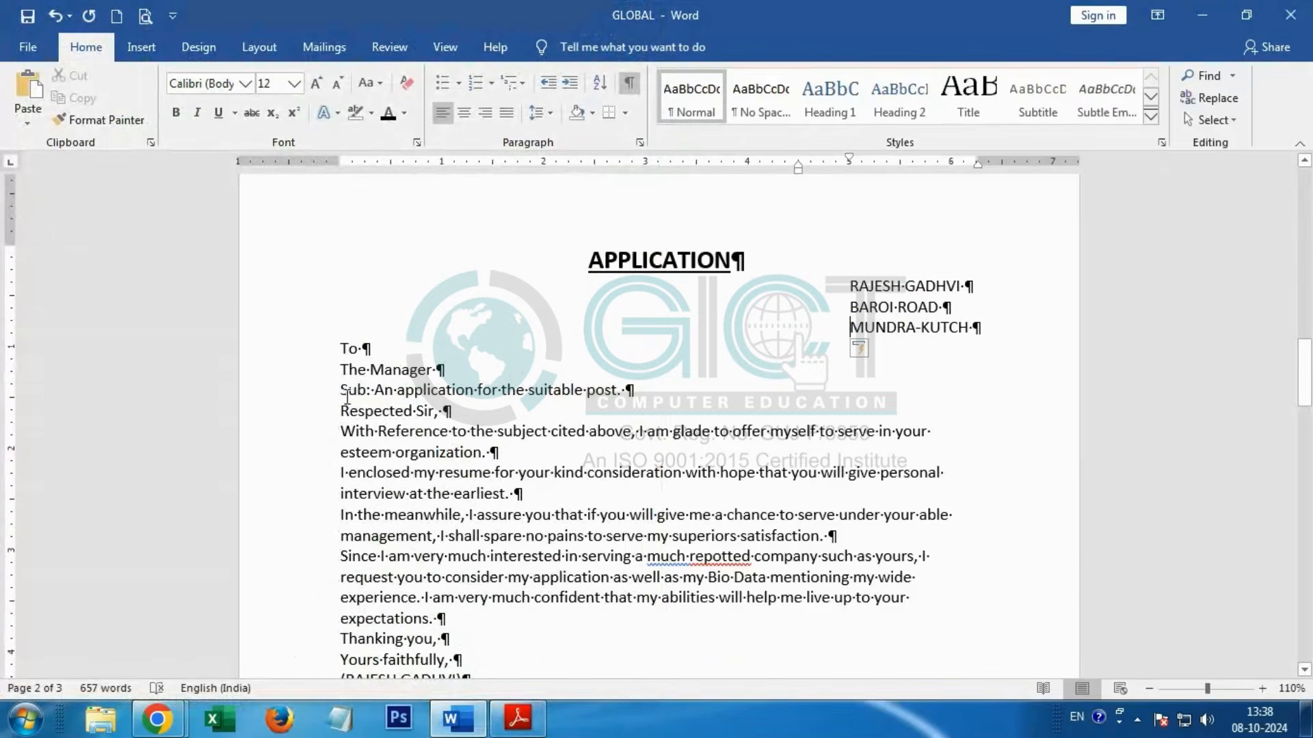
drag(339, 390, 636, 389)
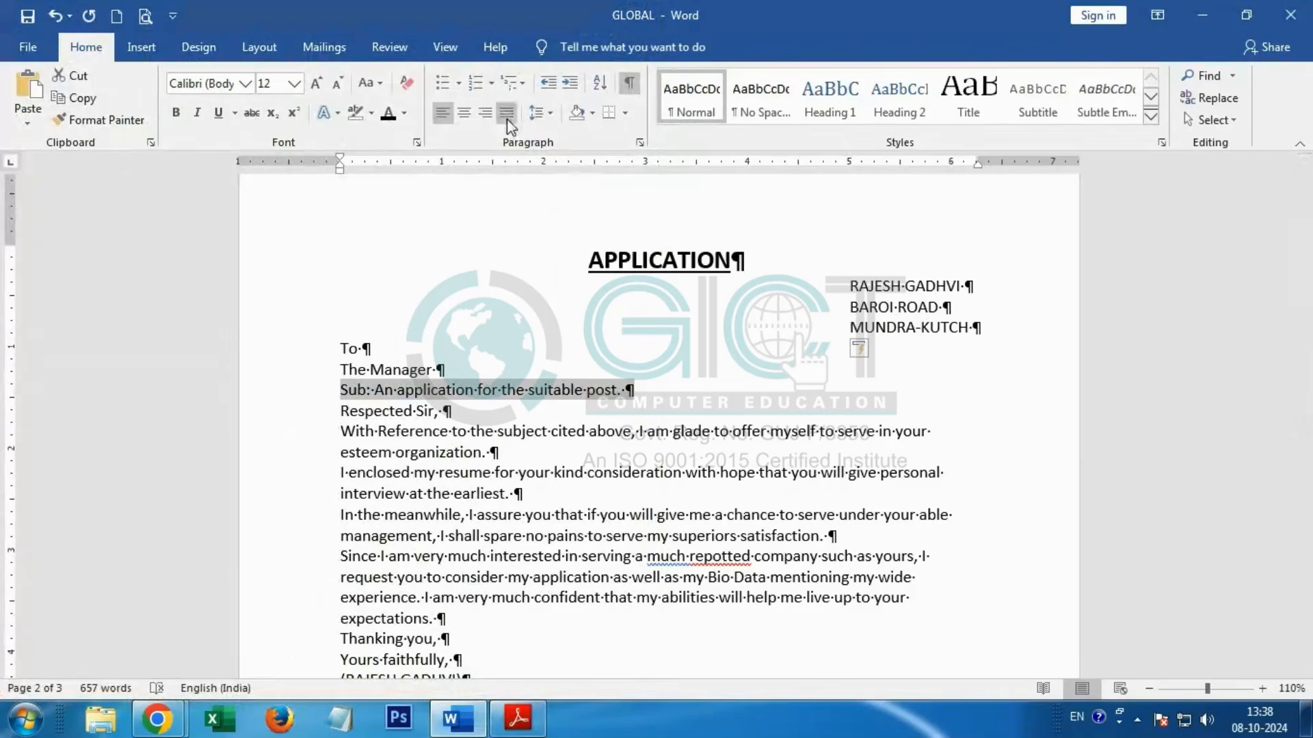
click(465, 113)
click(176, 112)
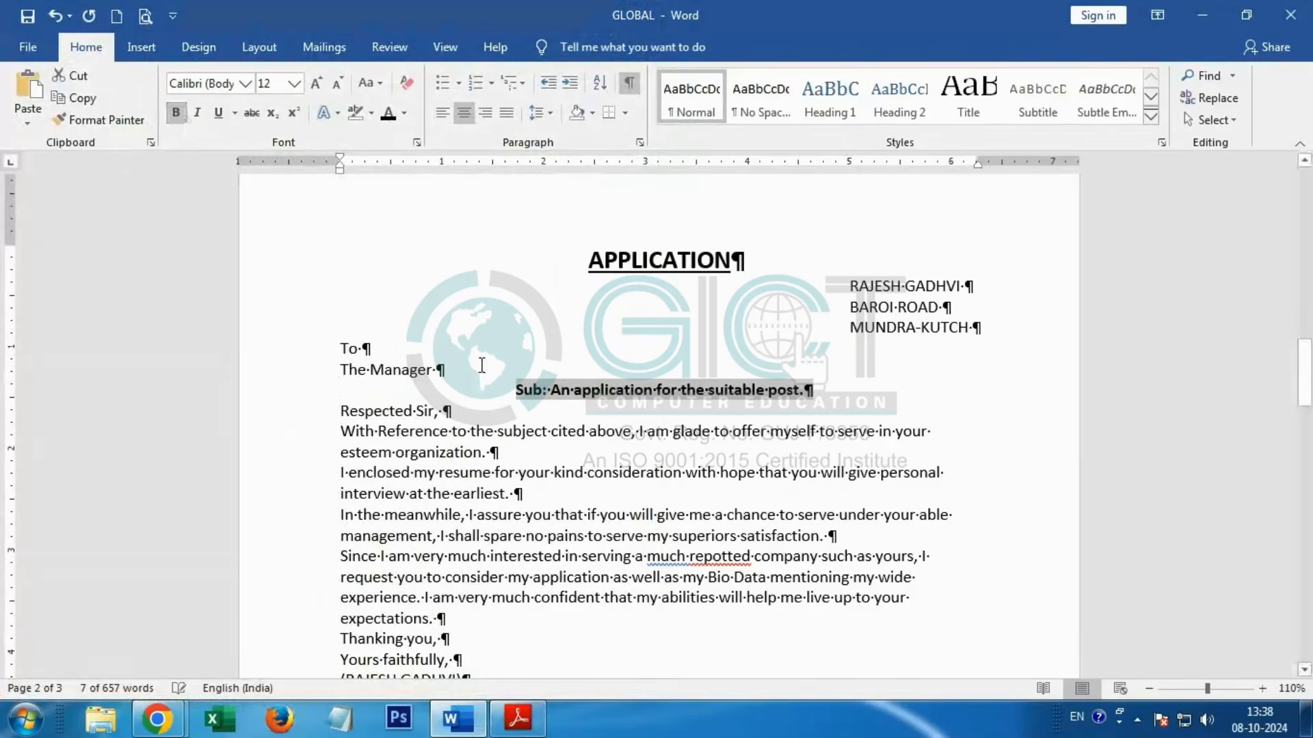
Step: Indent the first lines of the letter's four body paragraphs and the "Thanking you," line by 0.5 inch
scroll(367, 346, down, 3)
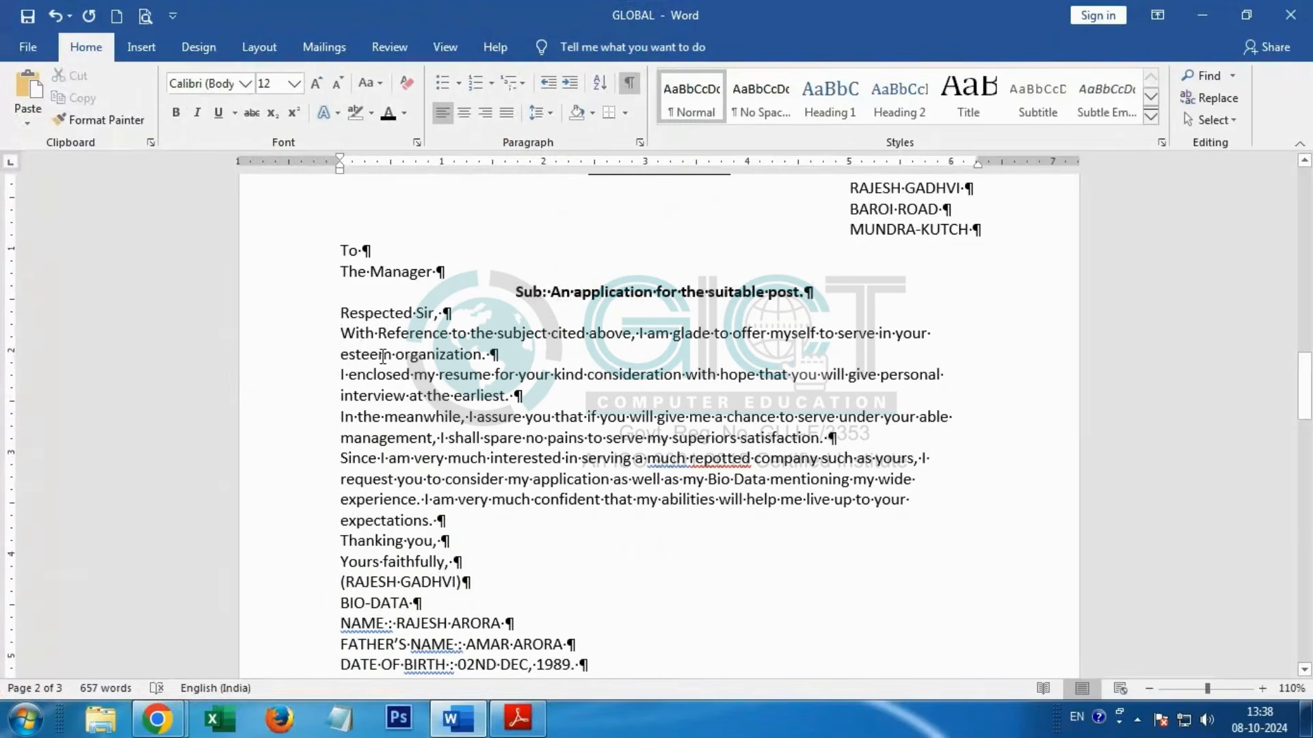
key(Tab)
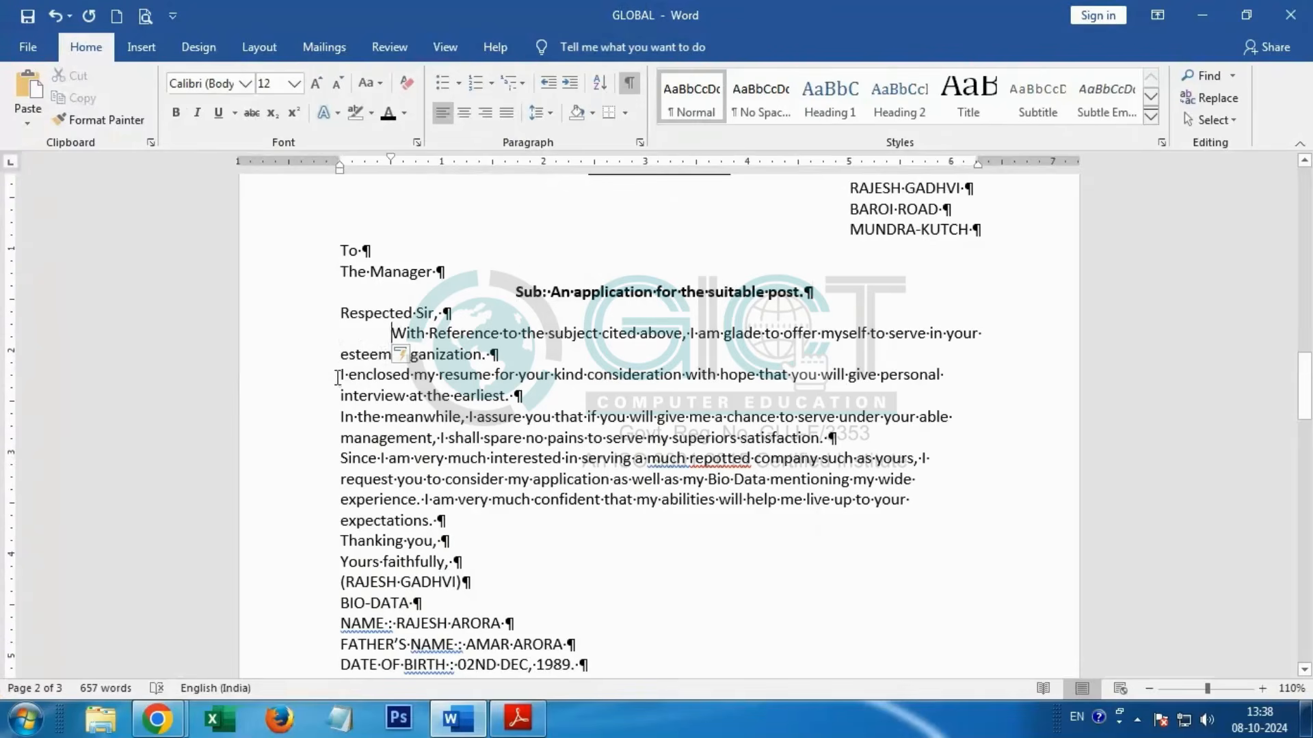
click(337, 378)
key(Tab)
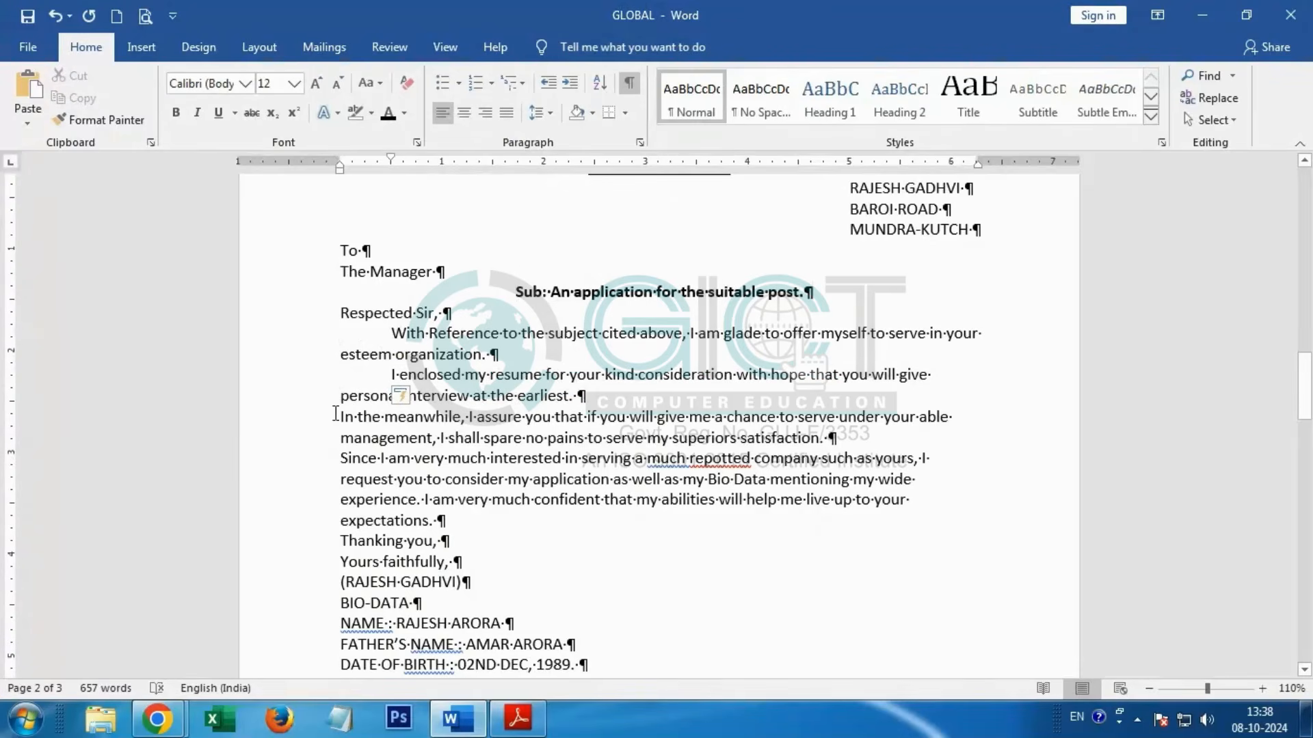
click(335, 413)
key(Tab)
click(341, 457)
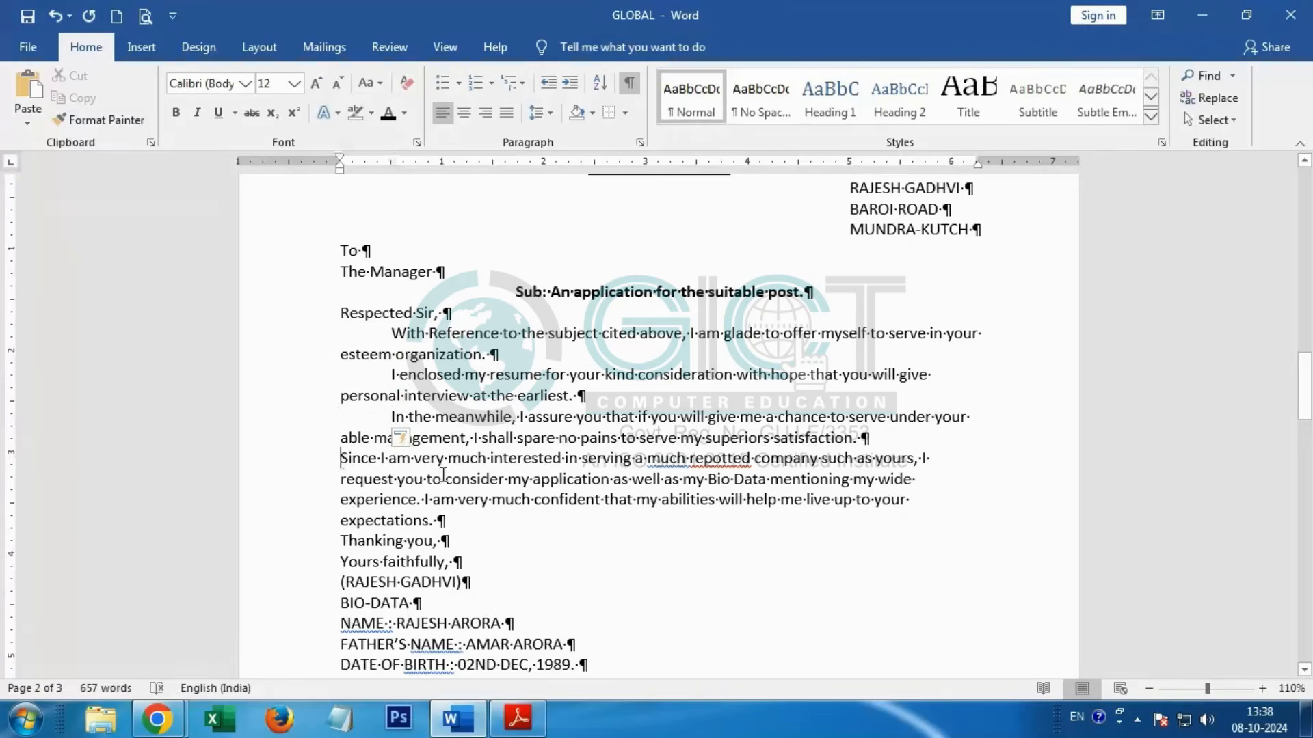
key(Tab)
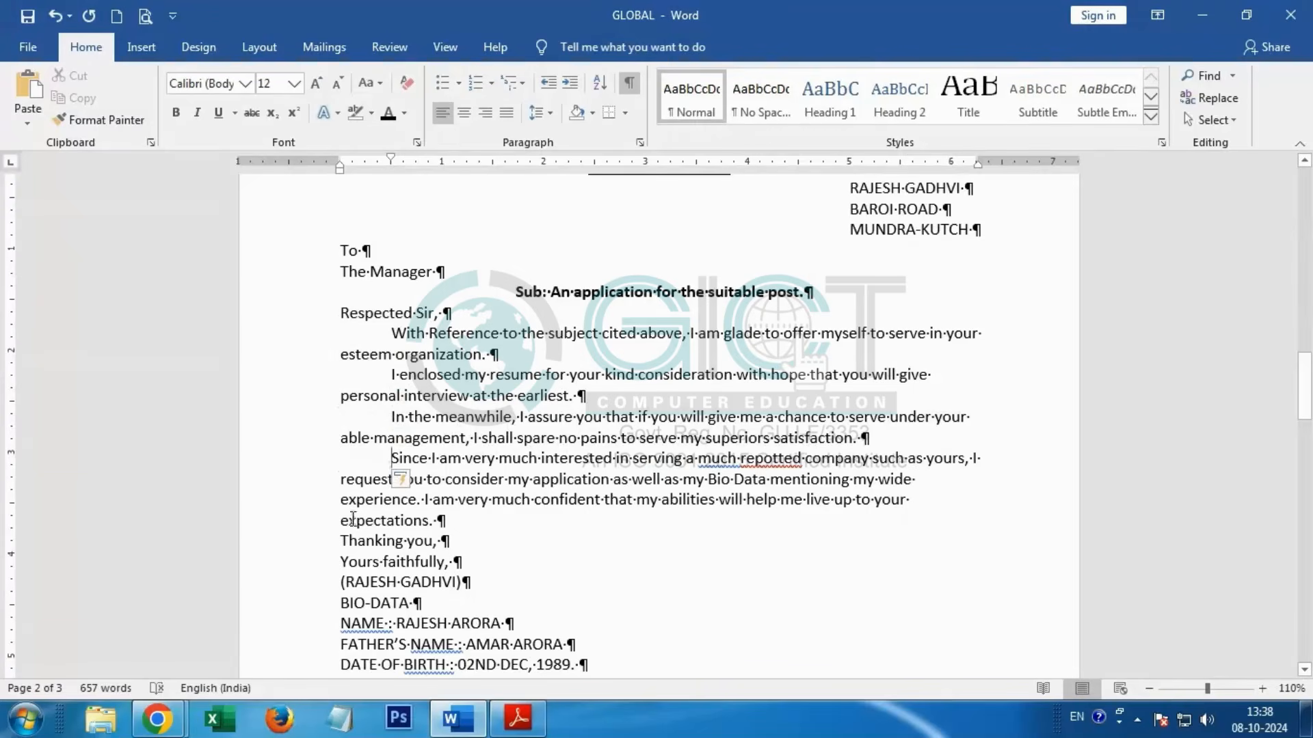
click(340, 543)
key(Tab)
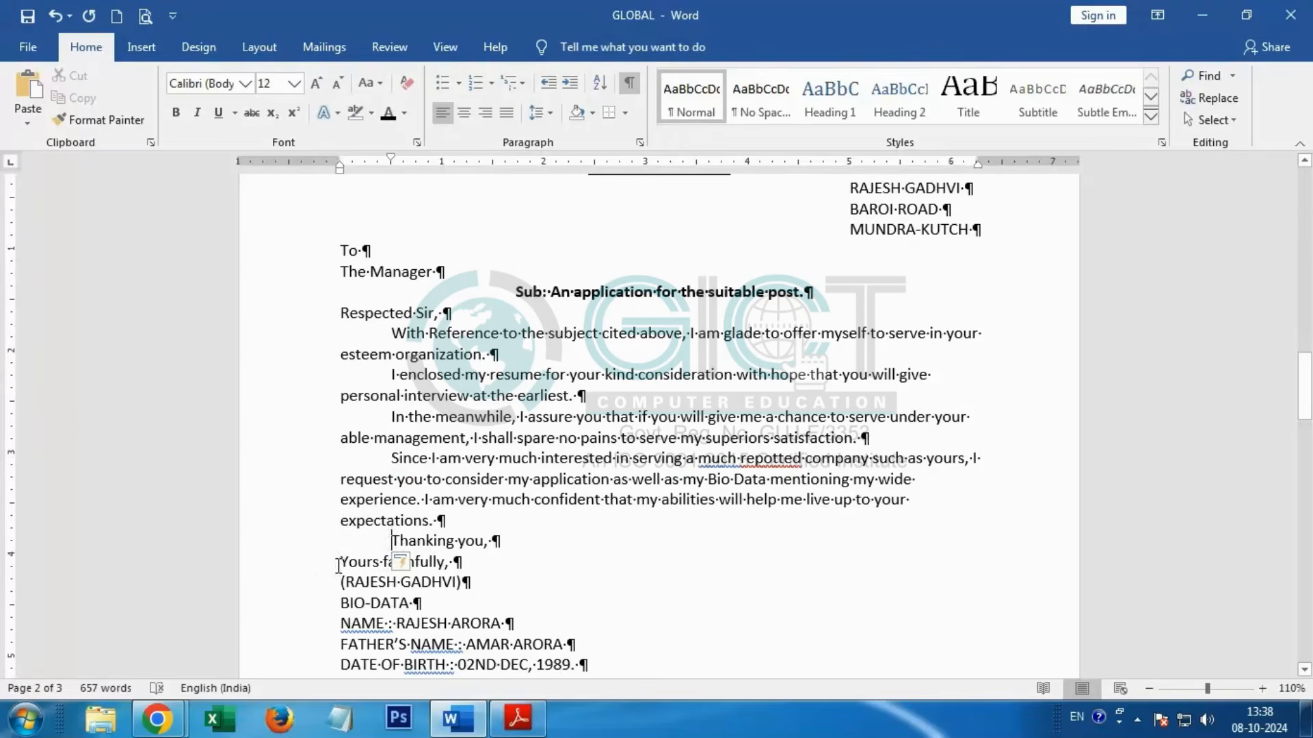
Step: Right-align the "Yours faithfully," line and the signature name, compare the letter with the PDF, and return to Word
drag(342, 560, 468, 585)
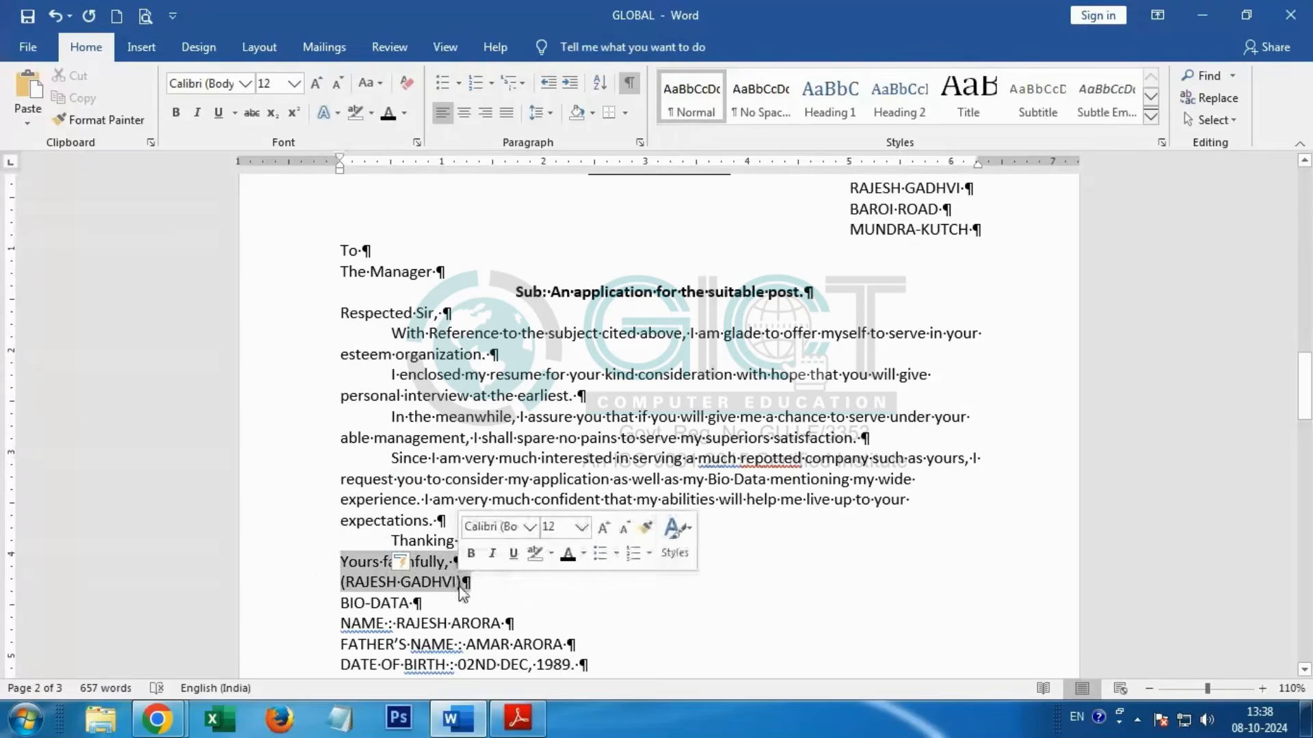
click(483, 121)
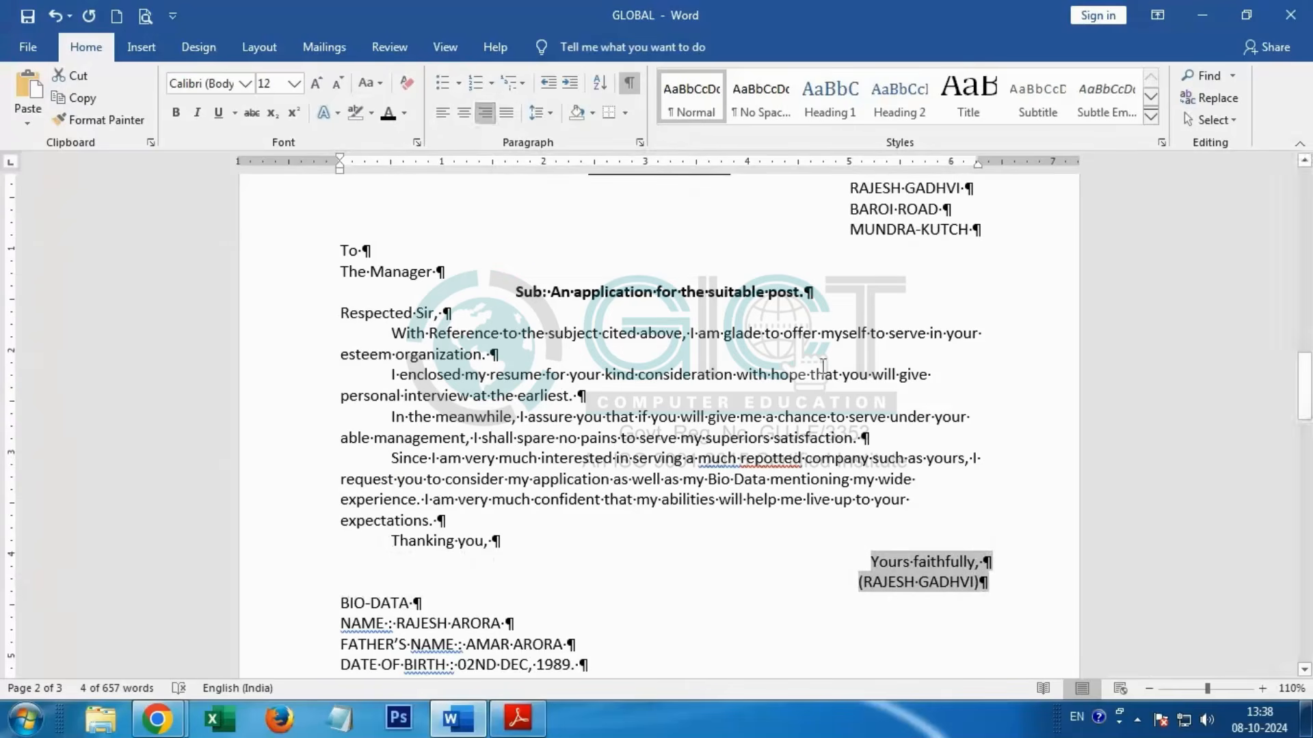
key(alt+Tab)
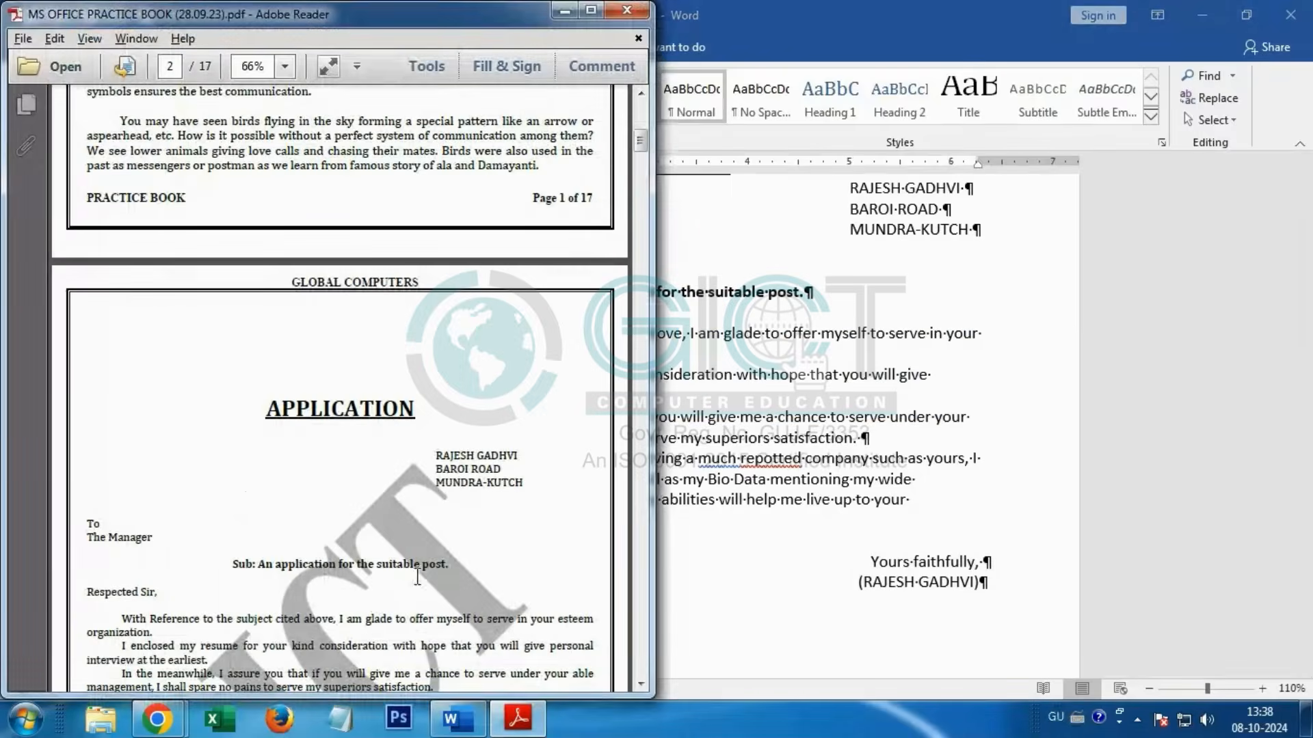
scroll(417, 574, down, 3)
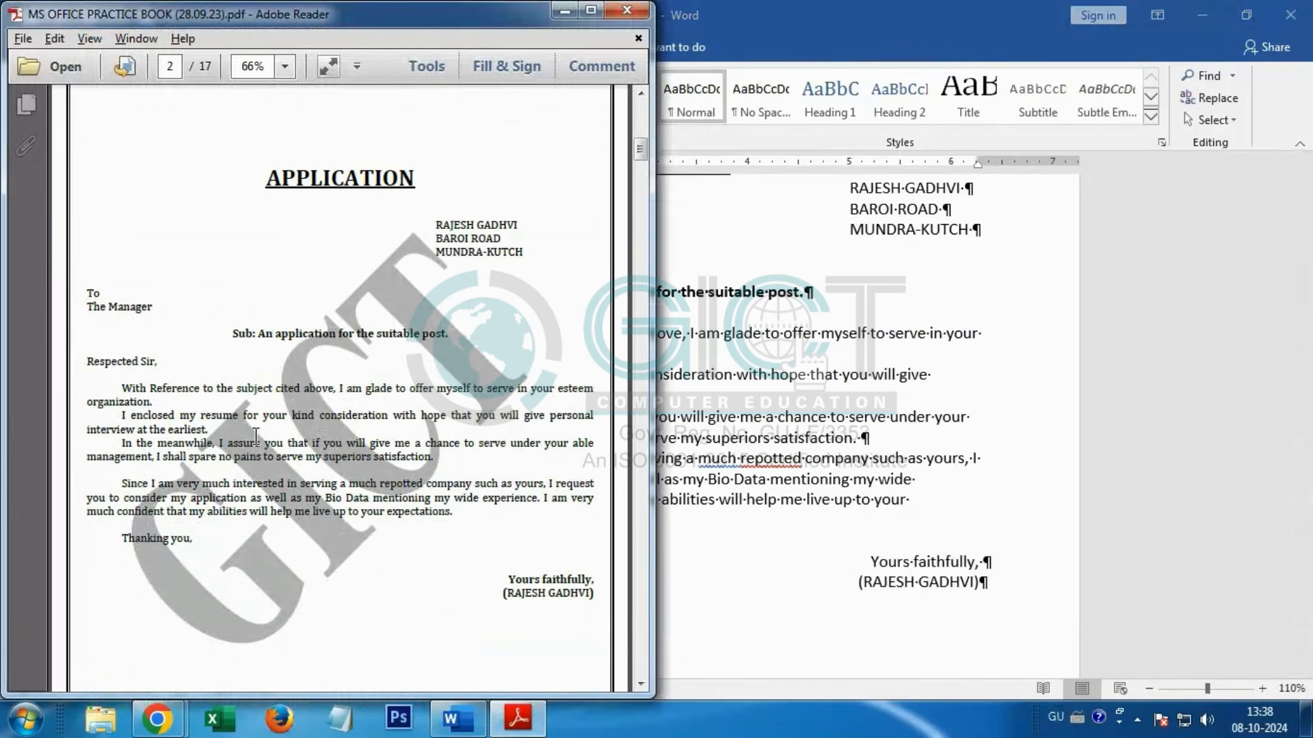
key(alt+Tab)
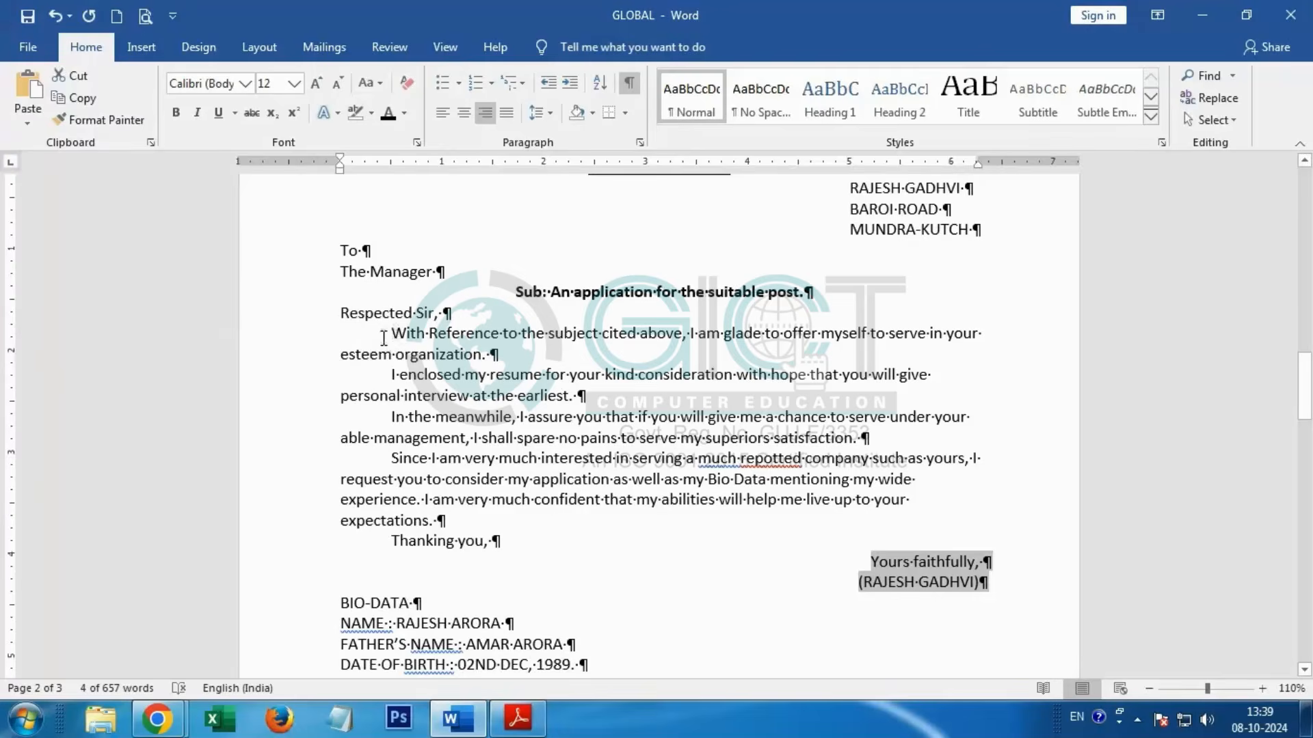
Step: Add space before the centred subject line and before the "With Reference to the subject" paragraph
scroll(384, 338, up, 1)
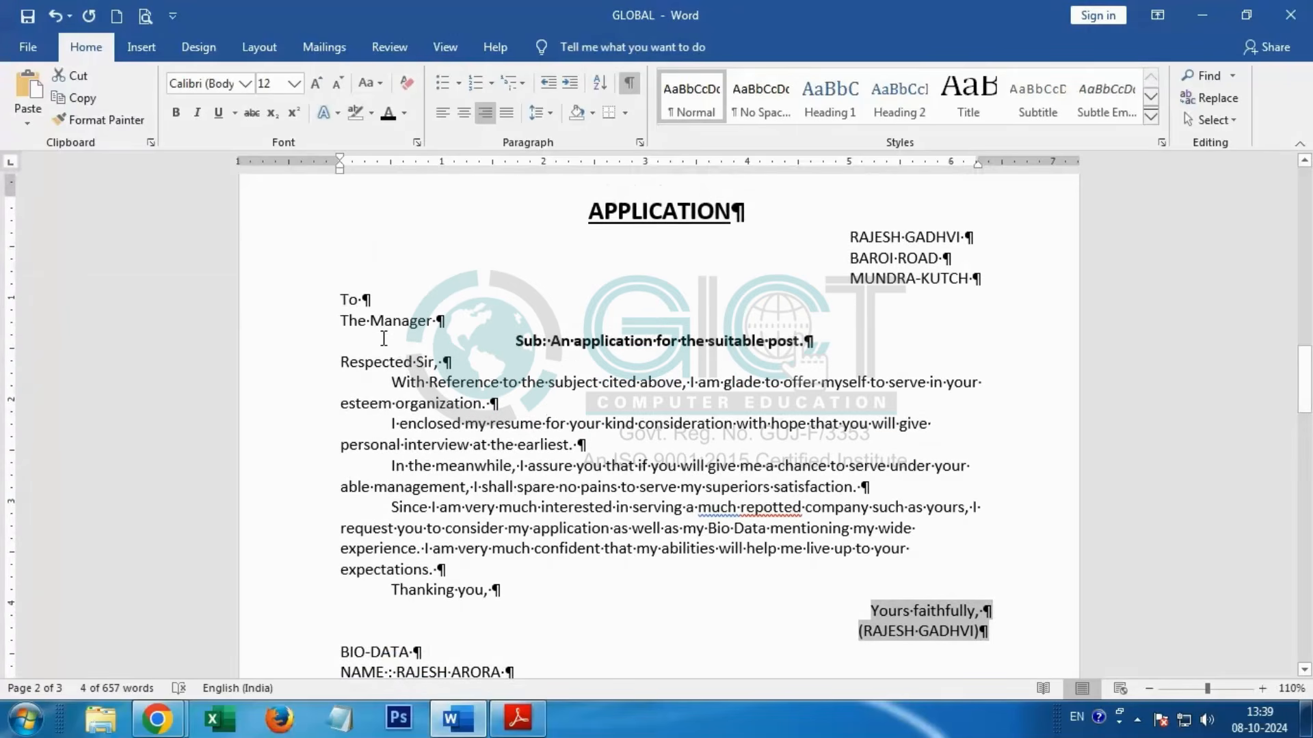
click(389, 381)
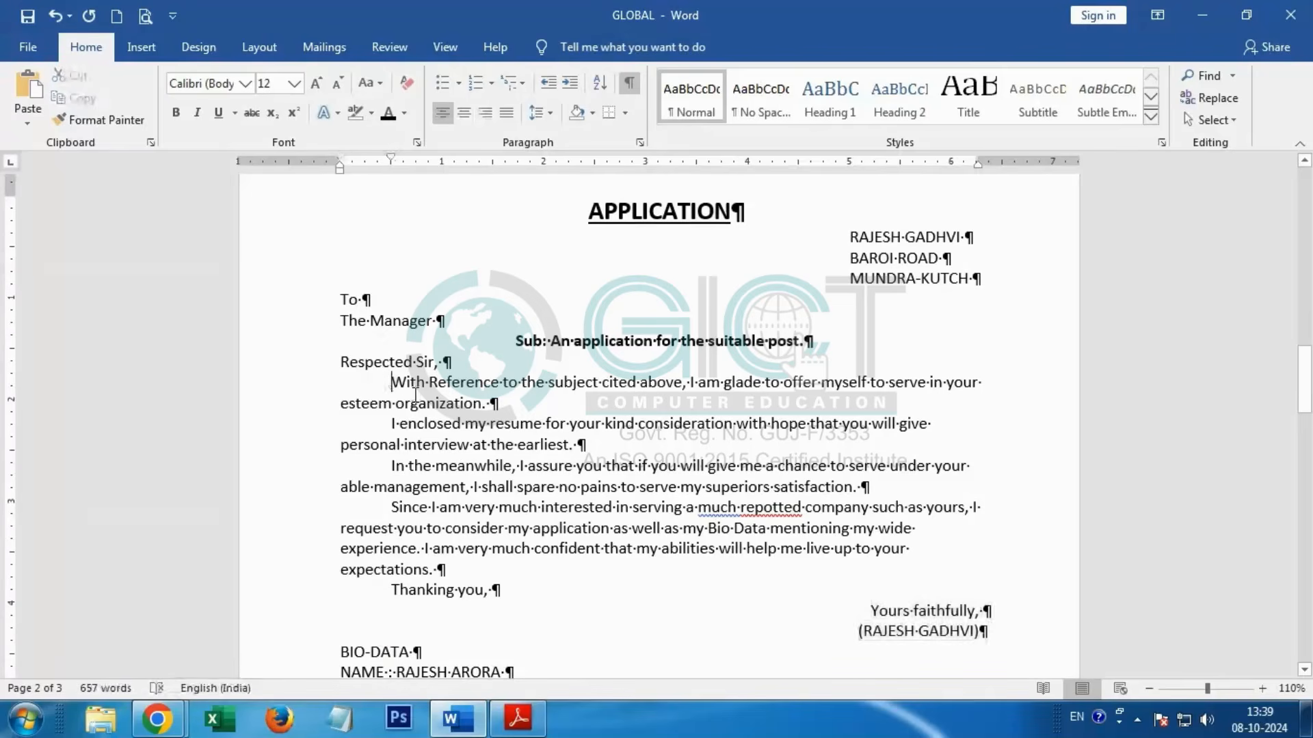
click(517, 340)
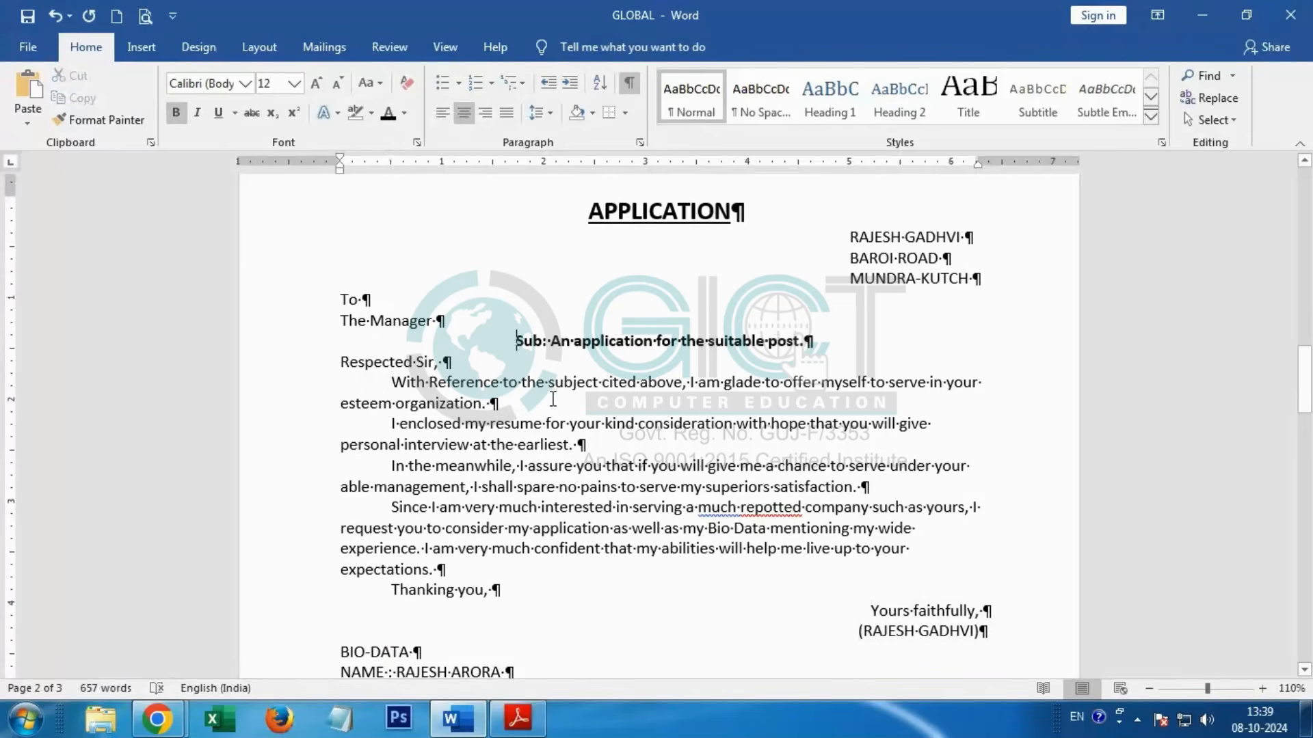
click(549, 111)
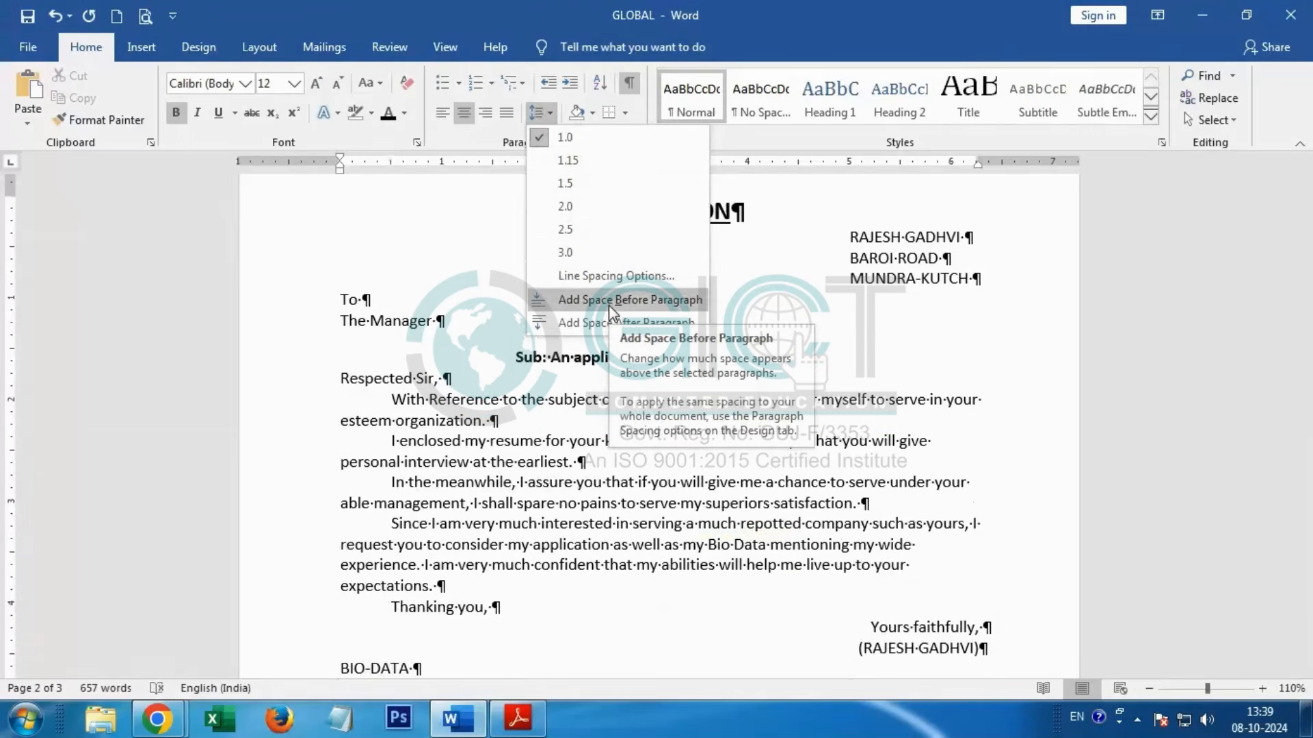
click(608, 305)
click(391, 399)
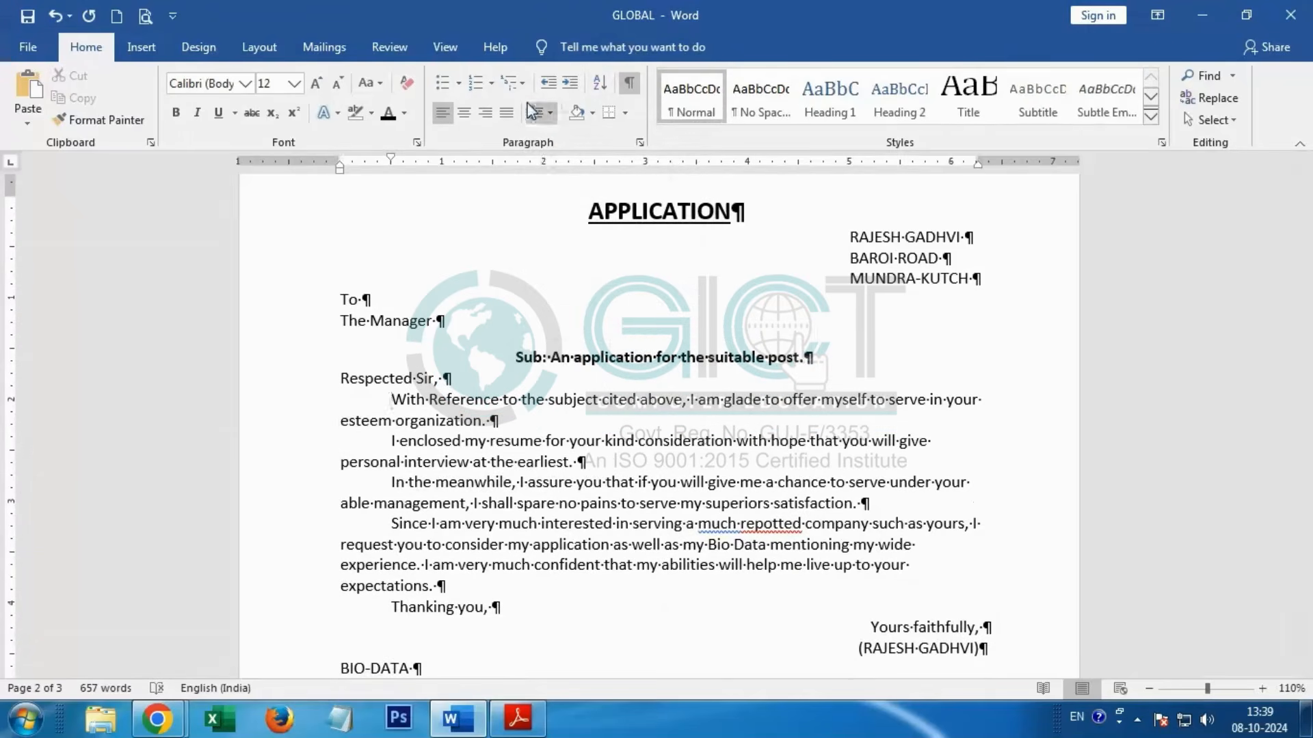
click(549, 111)
click(591, 305)
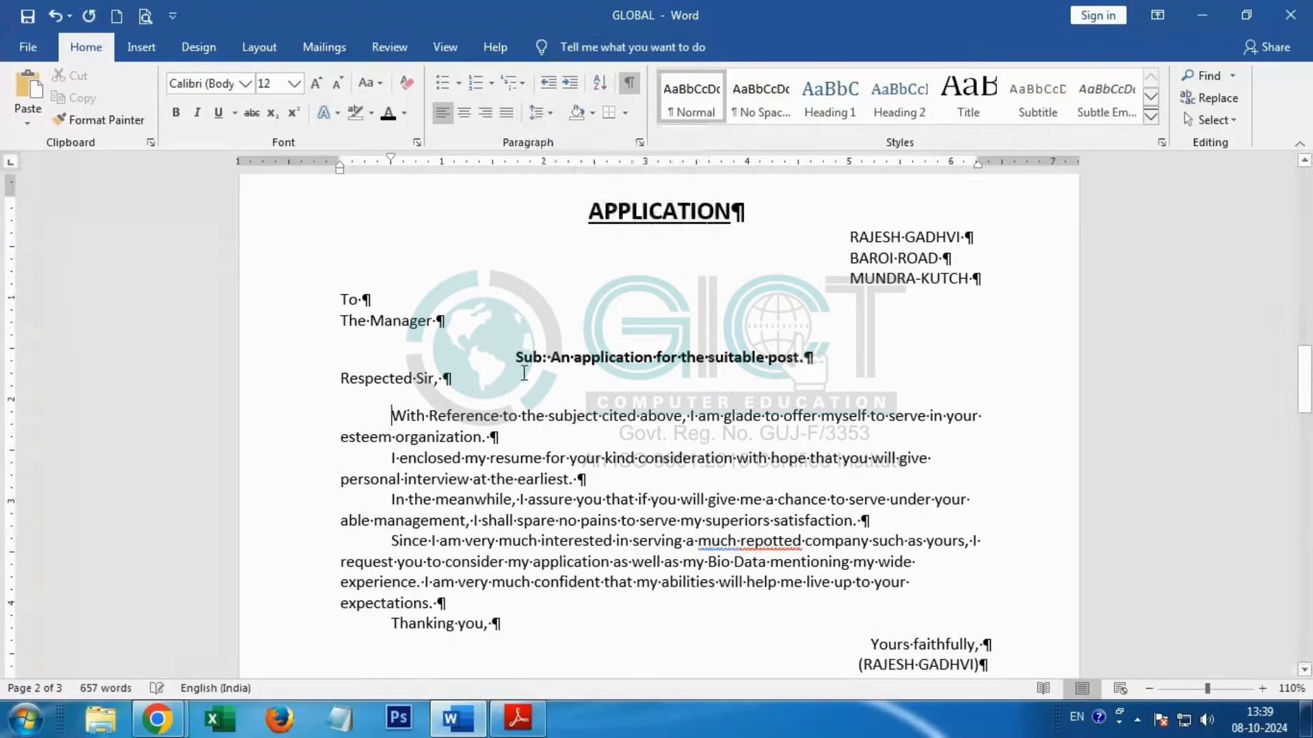
Step: Add space before the "Since I am very much interested" paragraph and before the "Thanking you," line
click(391, 500)
click(391, 541)
click(536, 115)
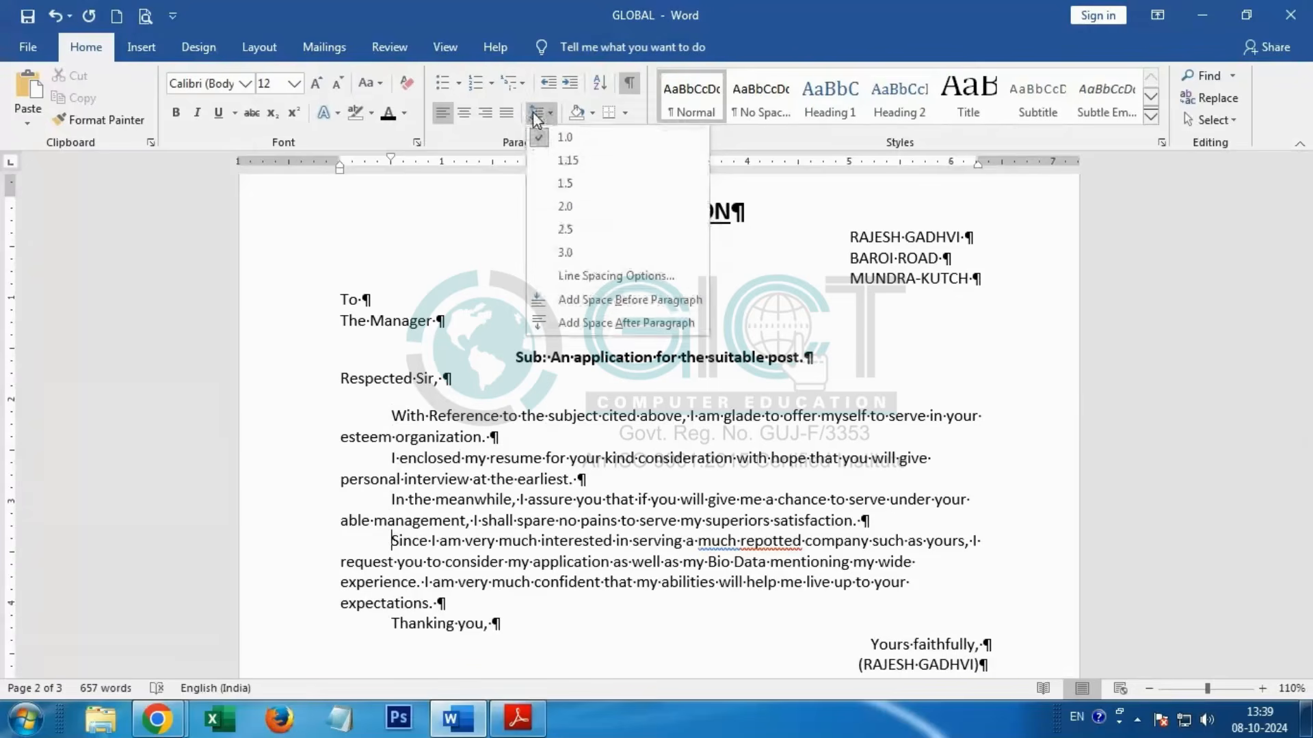
click(559, 305)
scroll(538, 486, down, 2)
click(392, 542)
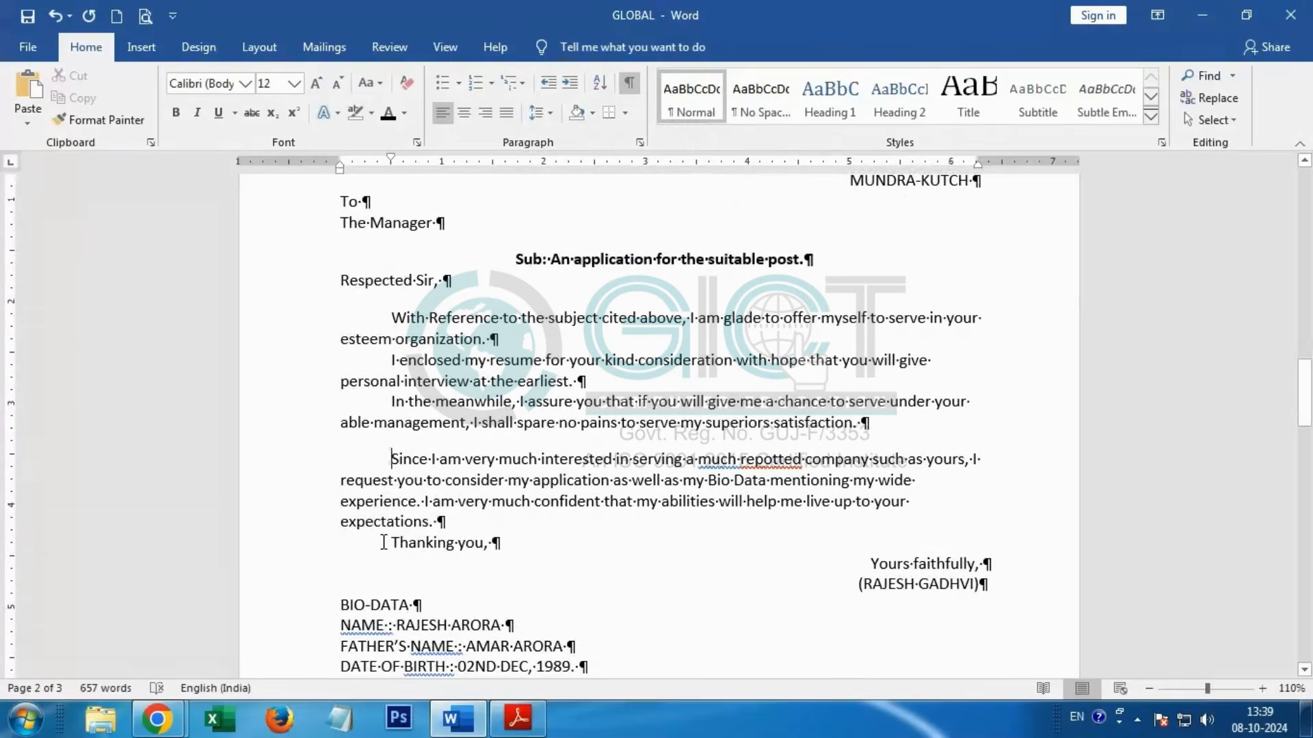
click(536, 113)
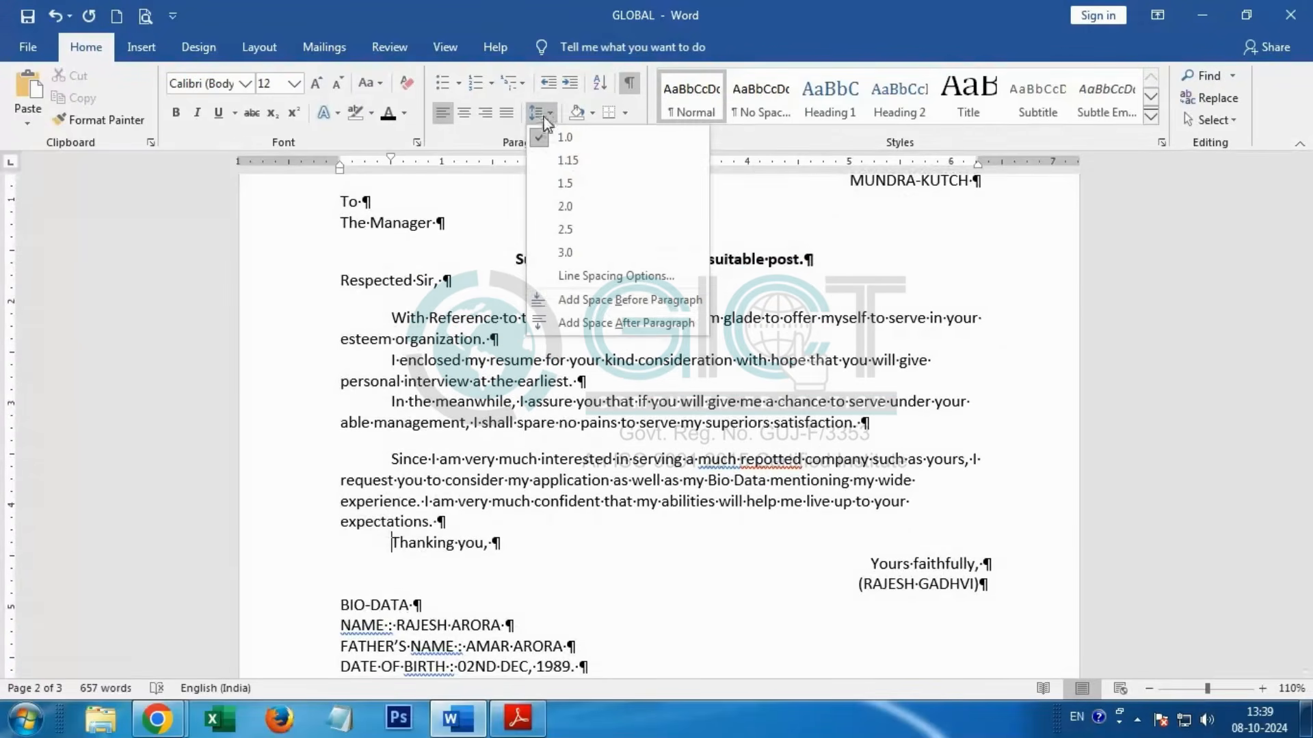
click(586, 301)
scroll(616, 488, up, 3)
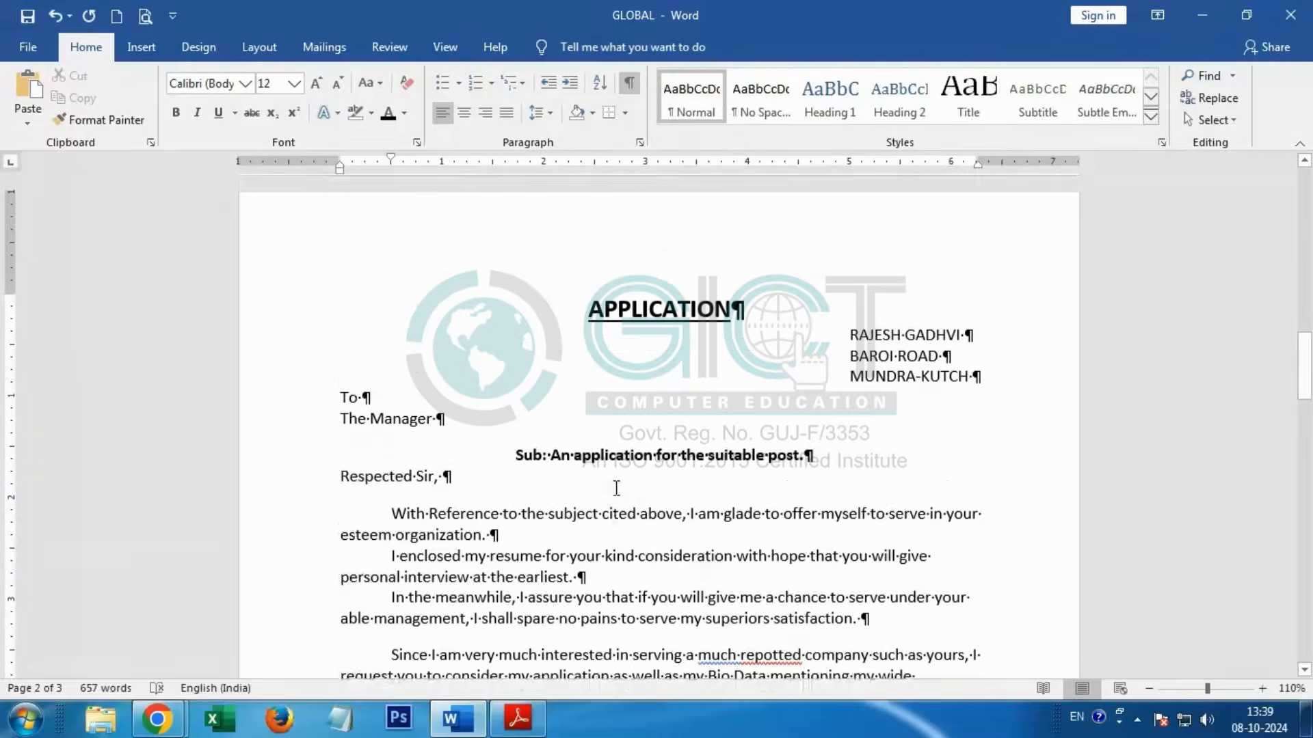
scroll(616, 488, down, 3)
scroll(615, 486, down, 3)
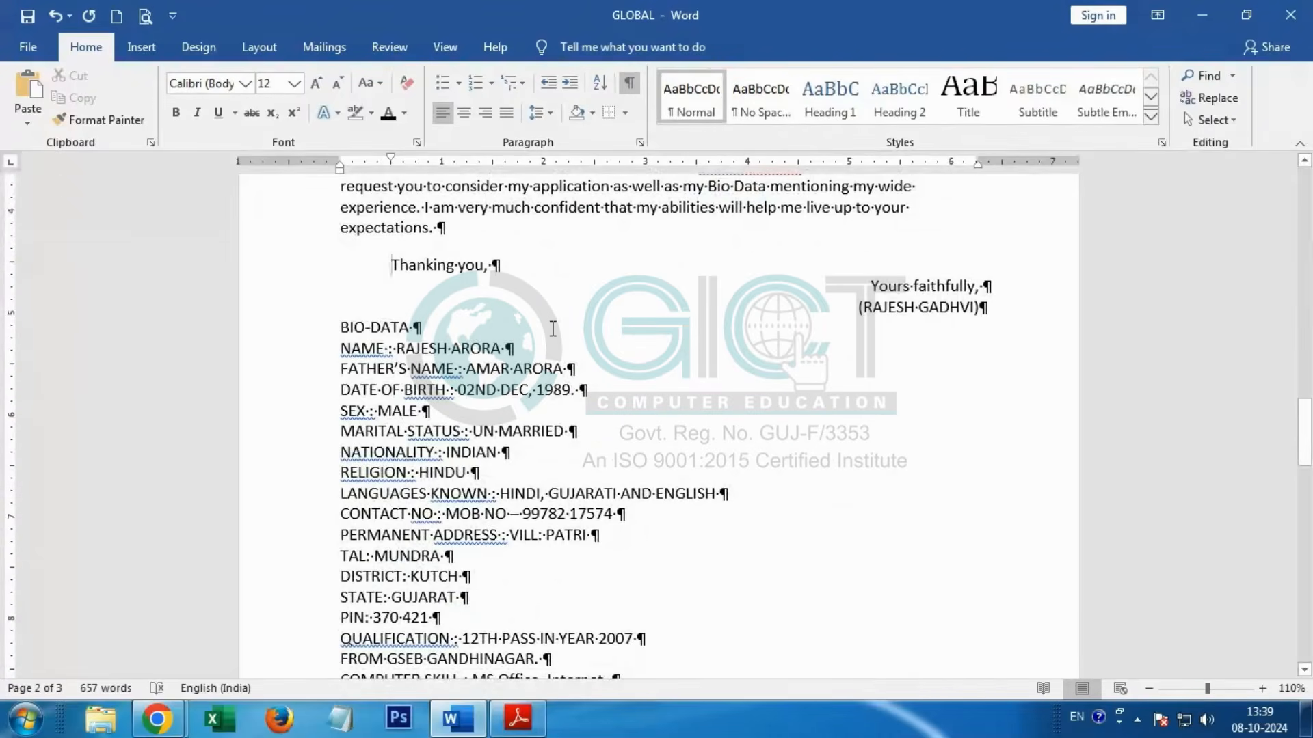
scroll(552, 329, up, 3)
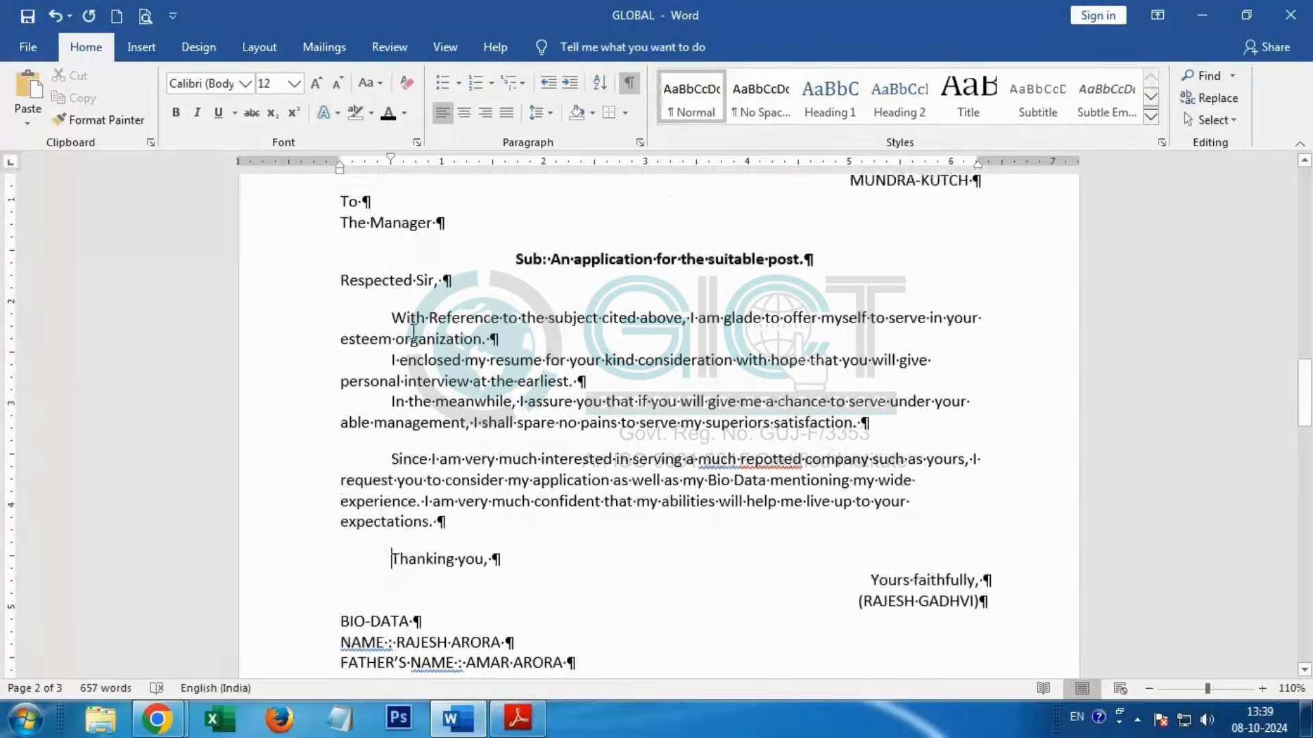
Step: Justify the letter's four body paragraphs, from "With Reference to the subject" through "expectations."
drag(394, 321, 913, 504)
drag(447, 518, 444, 522)
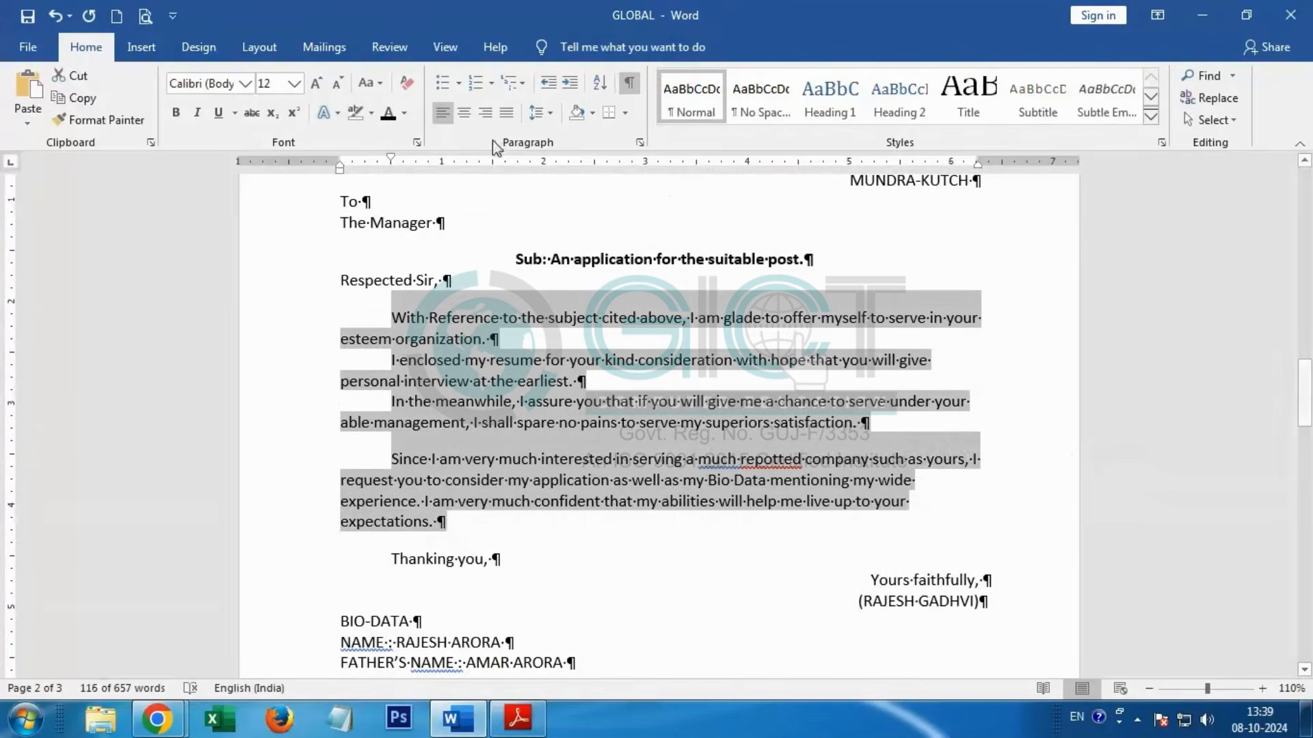
click(507, 114)
Step: Insert blank paragraphs before the BIO-DATA line until it starts at the top of a new page, removing the surplus ones
scroll(345, 279, down, 5)
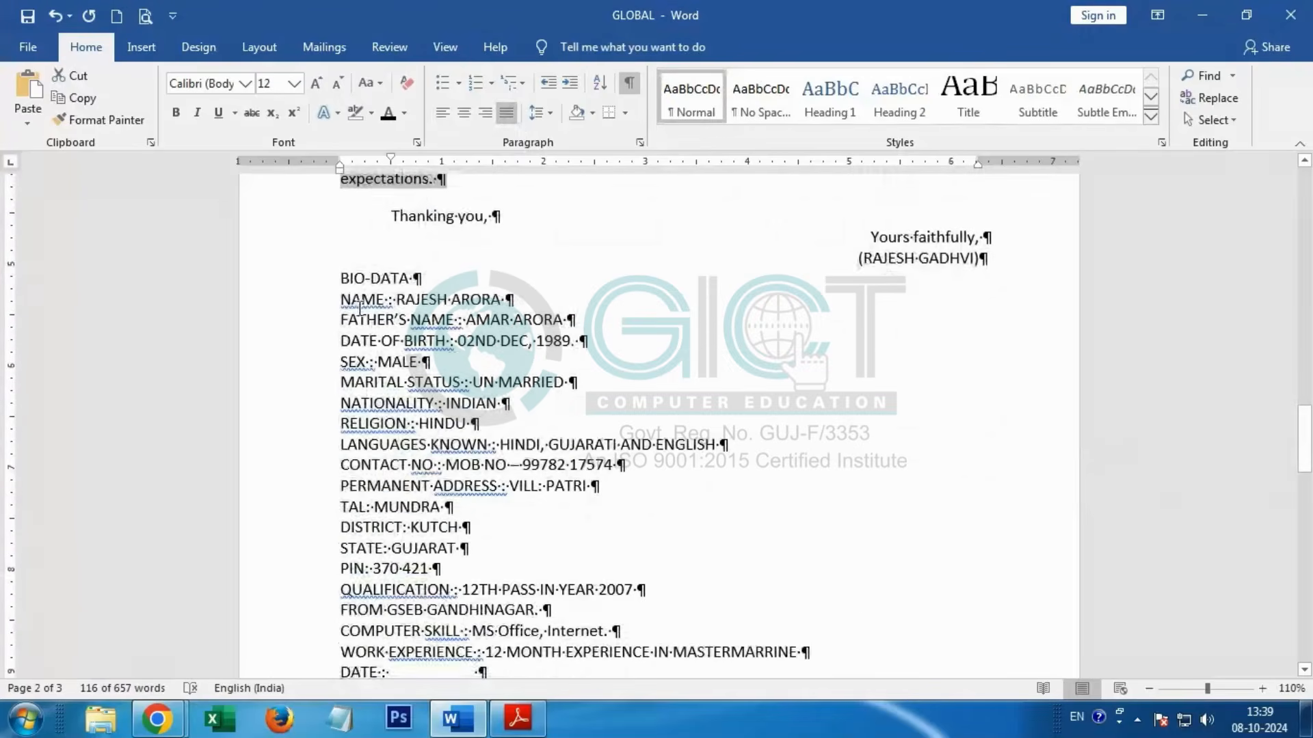
click(338, 280)
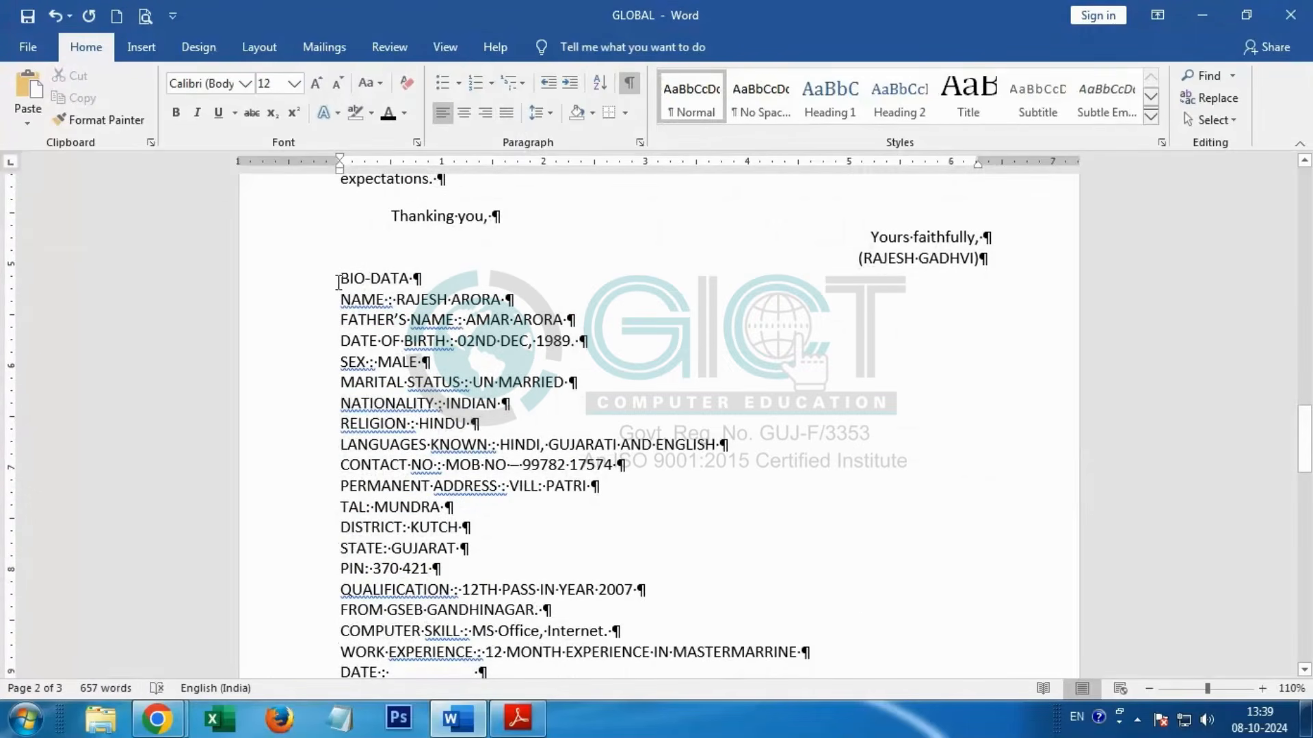
key(Return)
key(Return)
key(Return)
key(Return)
key(Return)
key(Return)
key(Return)
key(Return)
key(Return)
key(Return)
key(Return)
key(Return)
key(Return)
key(Return)
key(Return)
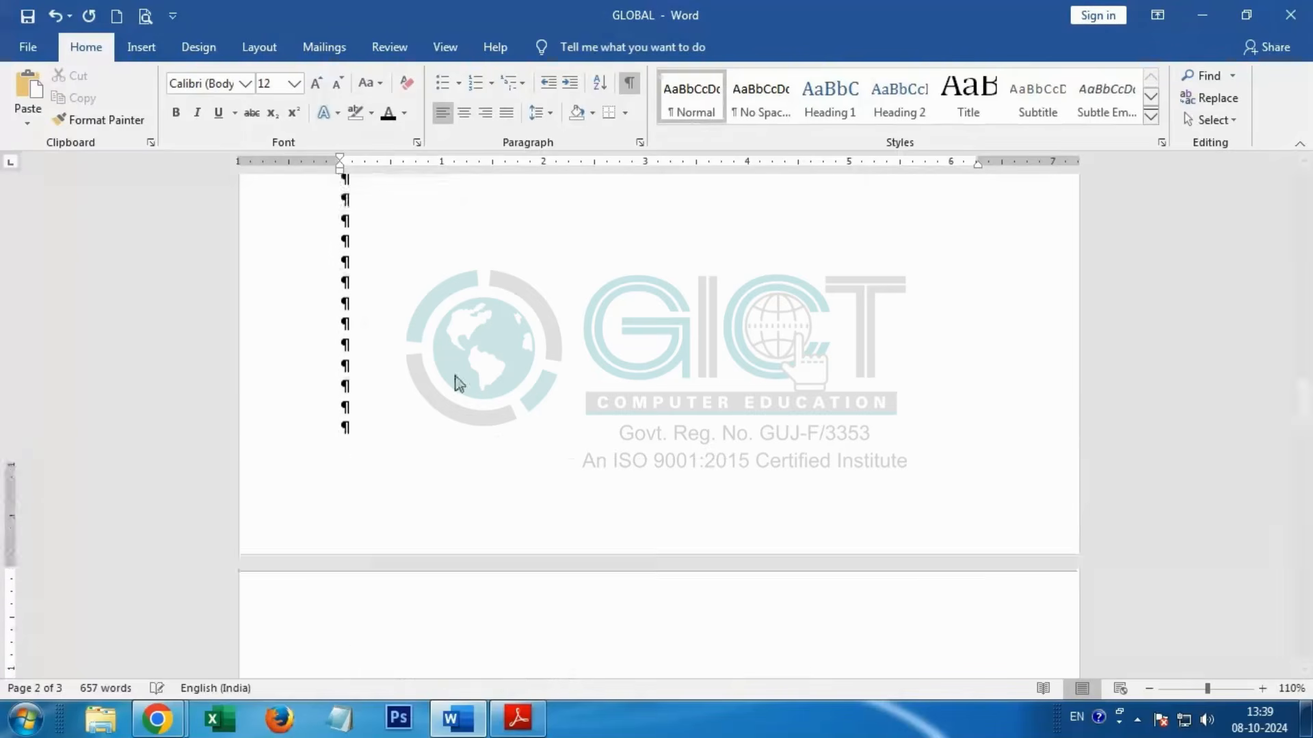
key(Return)
key(Return)
key(Return)
key(Return)
key(Return)
key(BackSpace)
key(BackSpace)
key(BackSpace)
key(BackSpace)
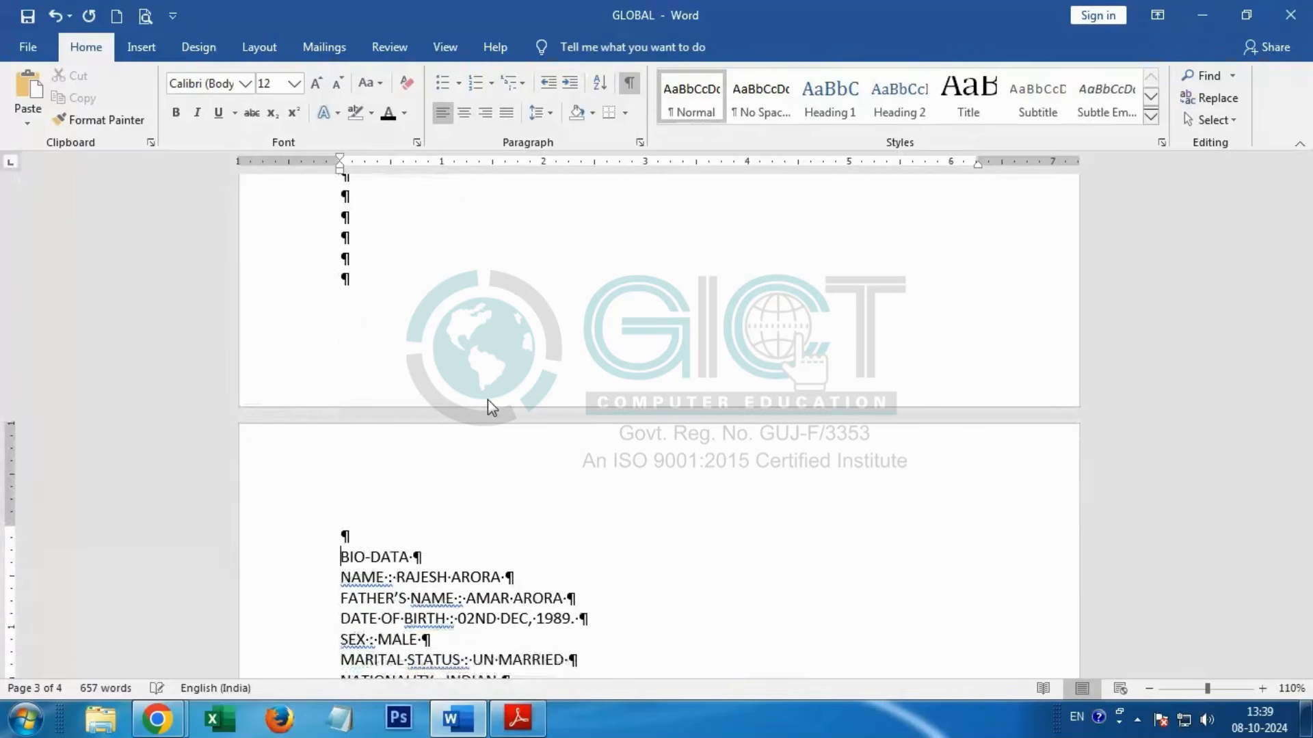
key(BackSpace)
scroll(487, 404, down, 3)
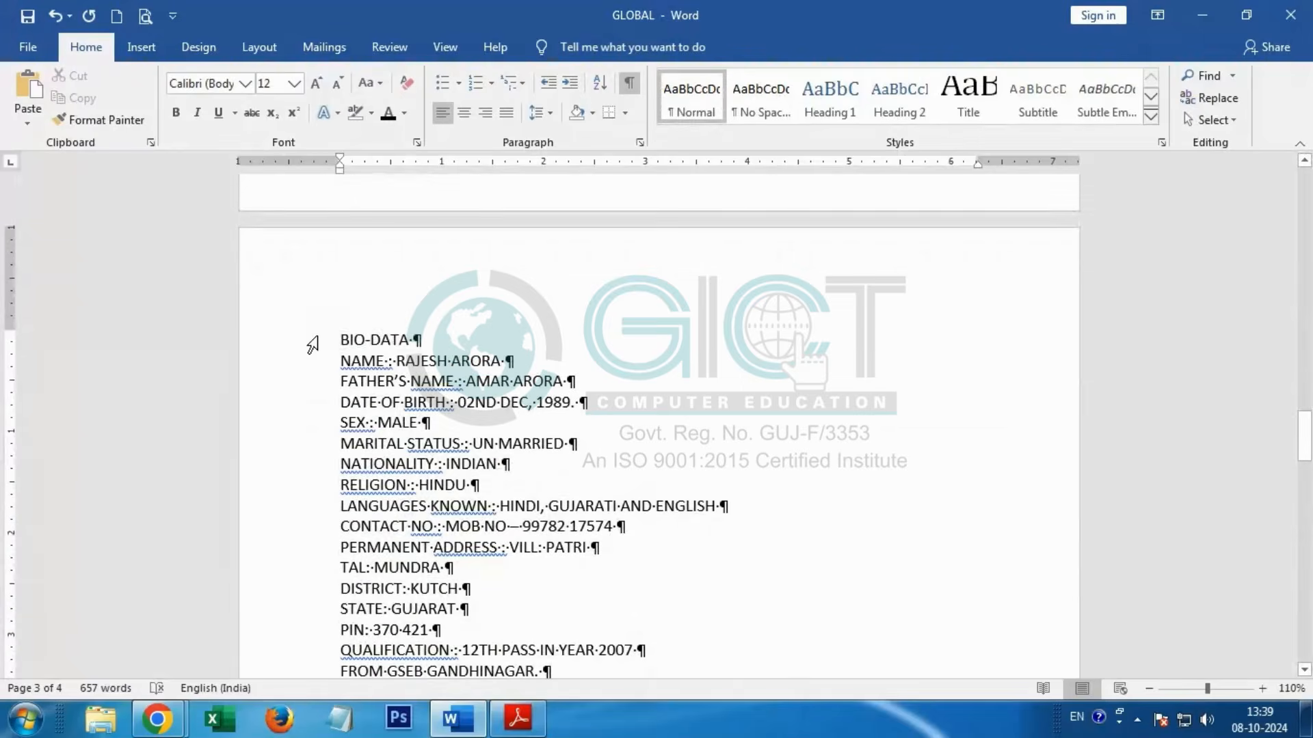
Step: Centre the BIO-DATA heading and make it bold, underlined and 18 pt
click(313, 345)
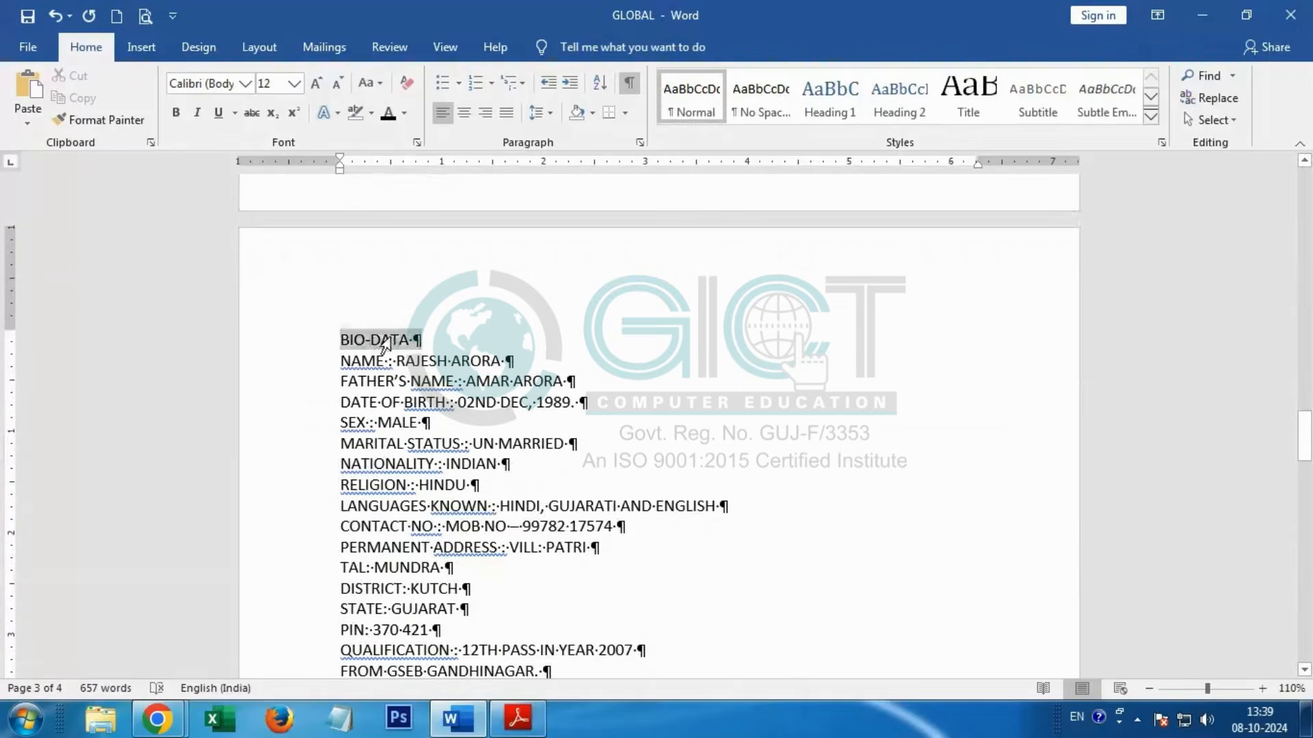
click(464, 115)
click(176, 112)
click(218, 113)
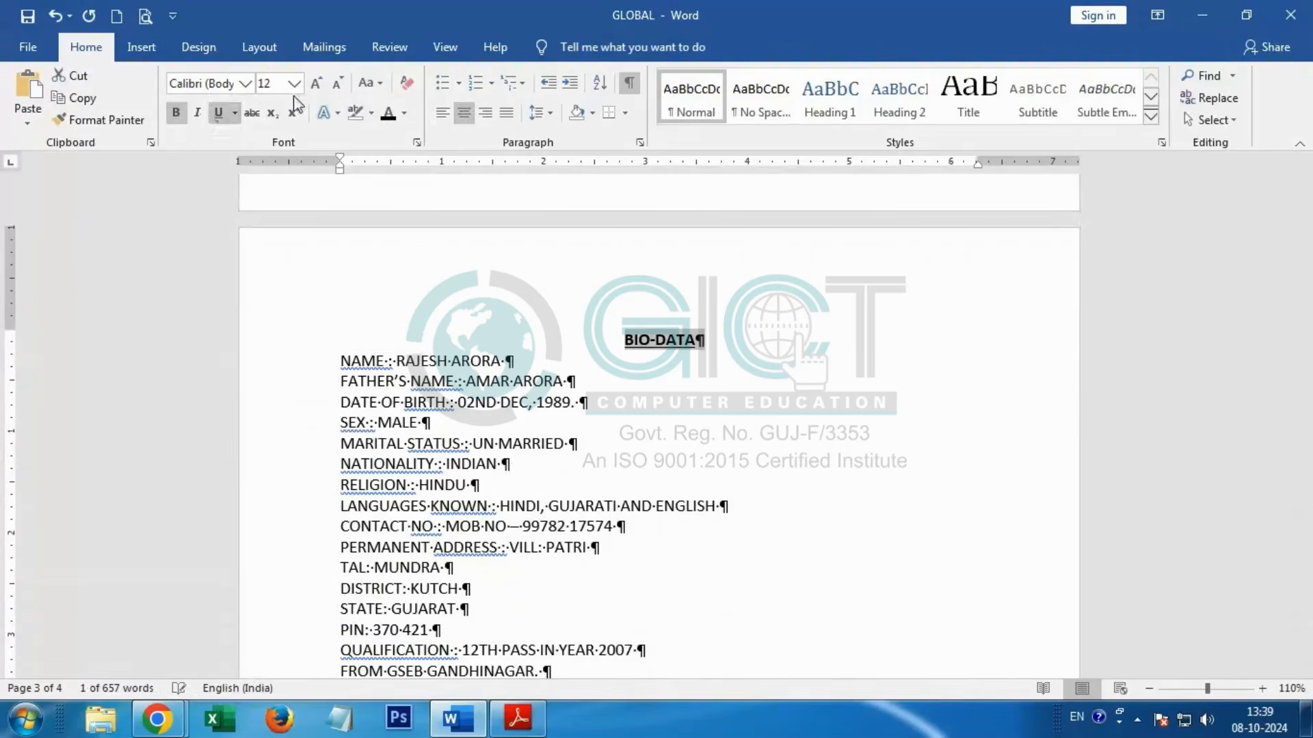
click(294, 83)
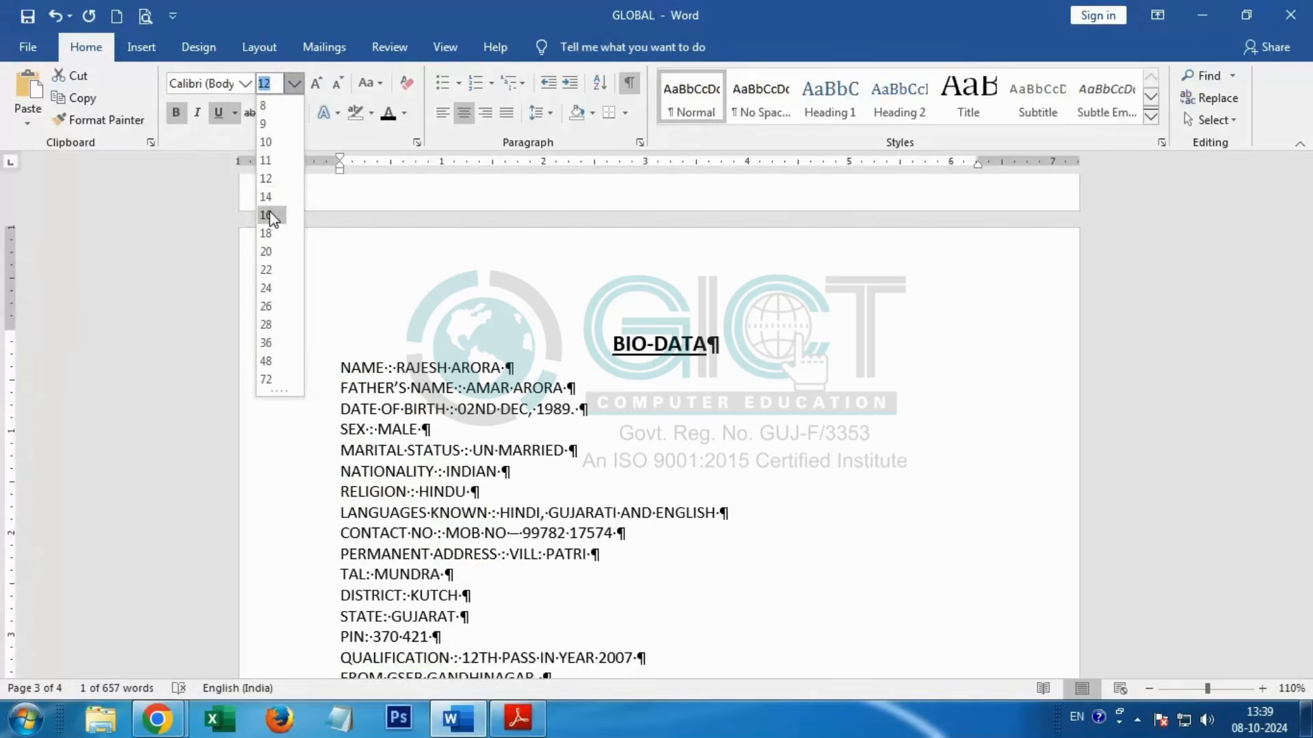
click(266, 233)
Step: Switch to the MS Office practice book PDF, examine the BIO-DATA page layout, and return to Word
scroll(391, 371, down, 3)
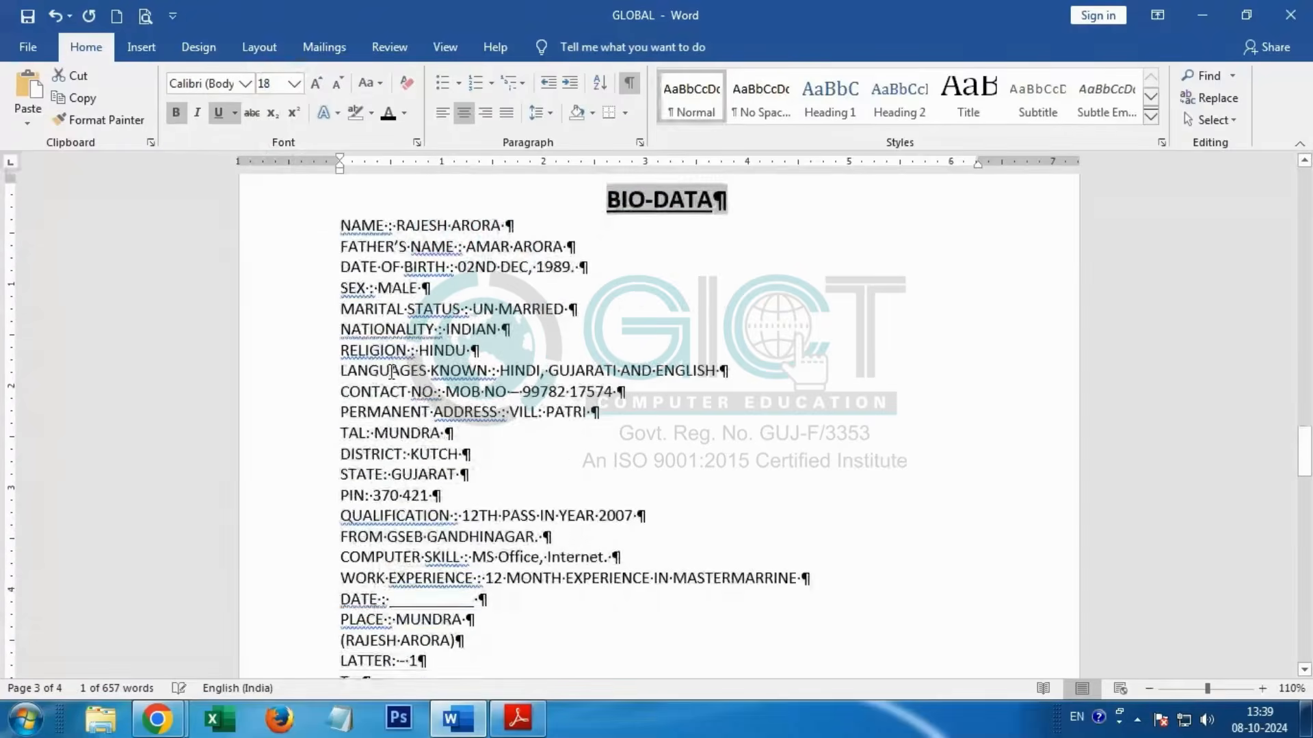
key(alt+Tab)
scroll(323, 470, down, 5)
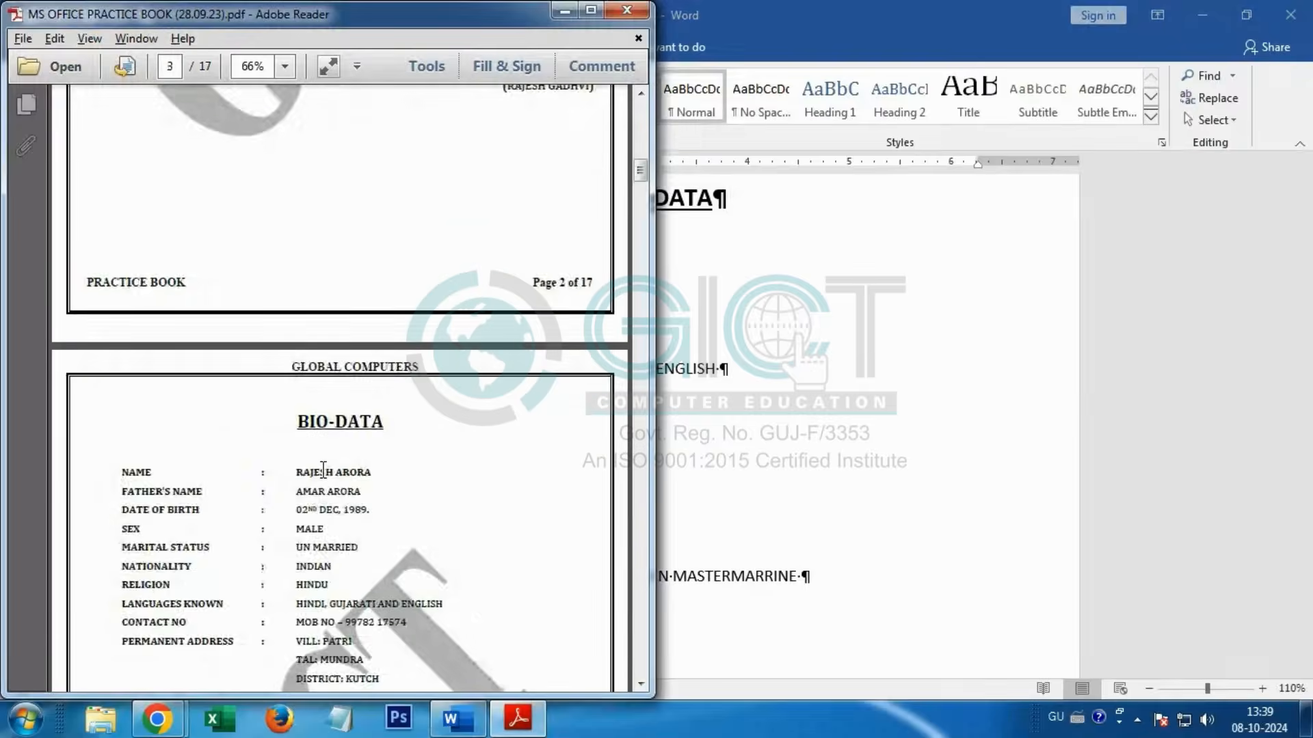
scroll(323, 470, down, 3)
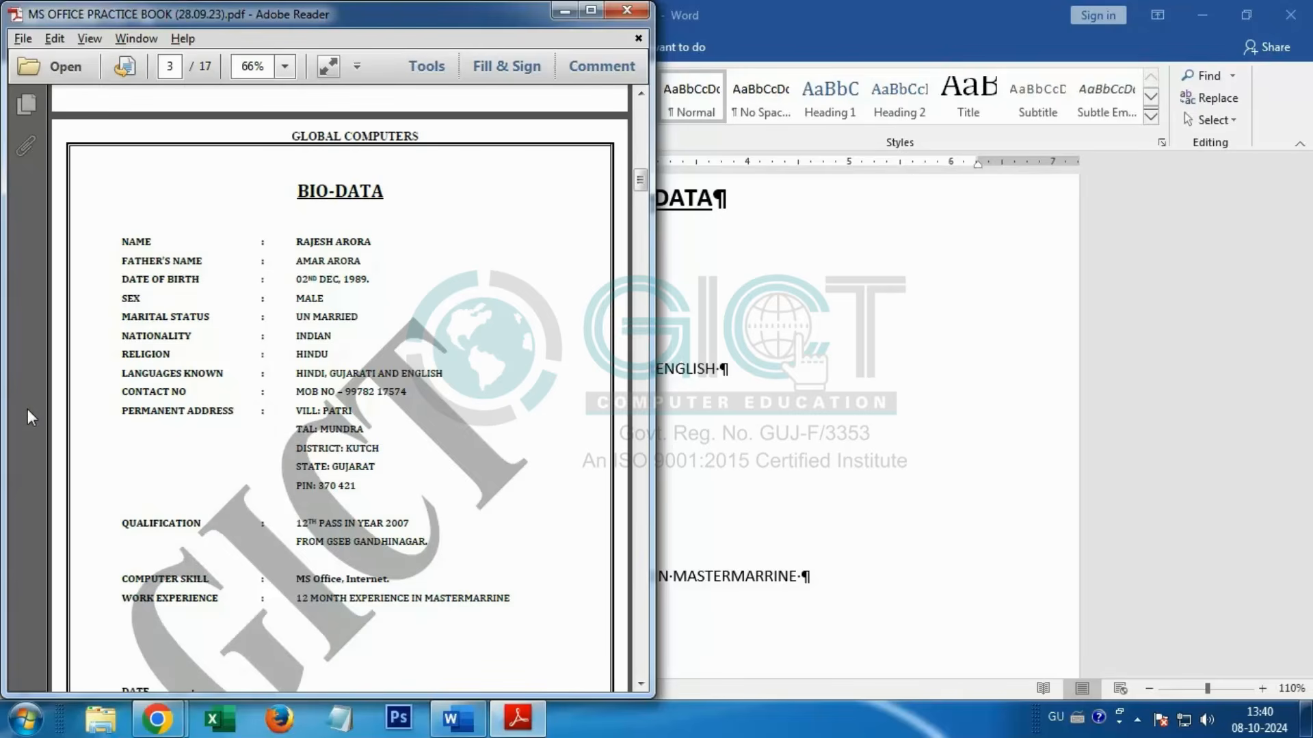
click(783, 479)
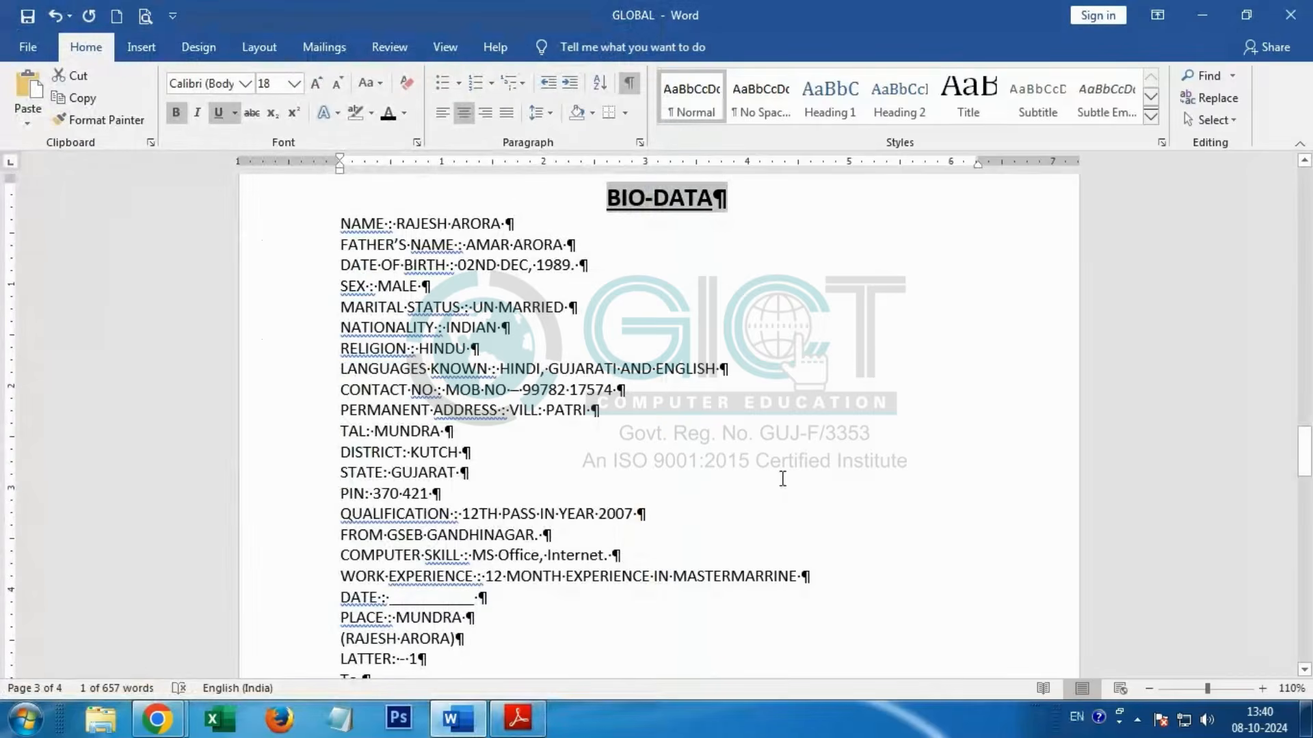
Step: In the PERMANENT ADDRESS line, replace the spaces around the first colon with one tab before and one tab after it
scroll(479, 578, up, 4)
scroll(342, 499, down, 3)
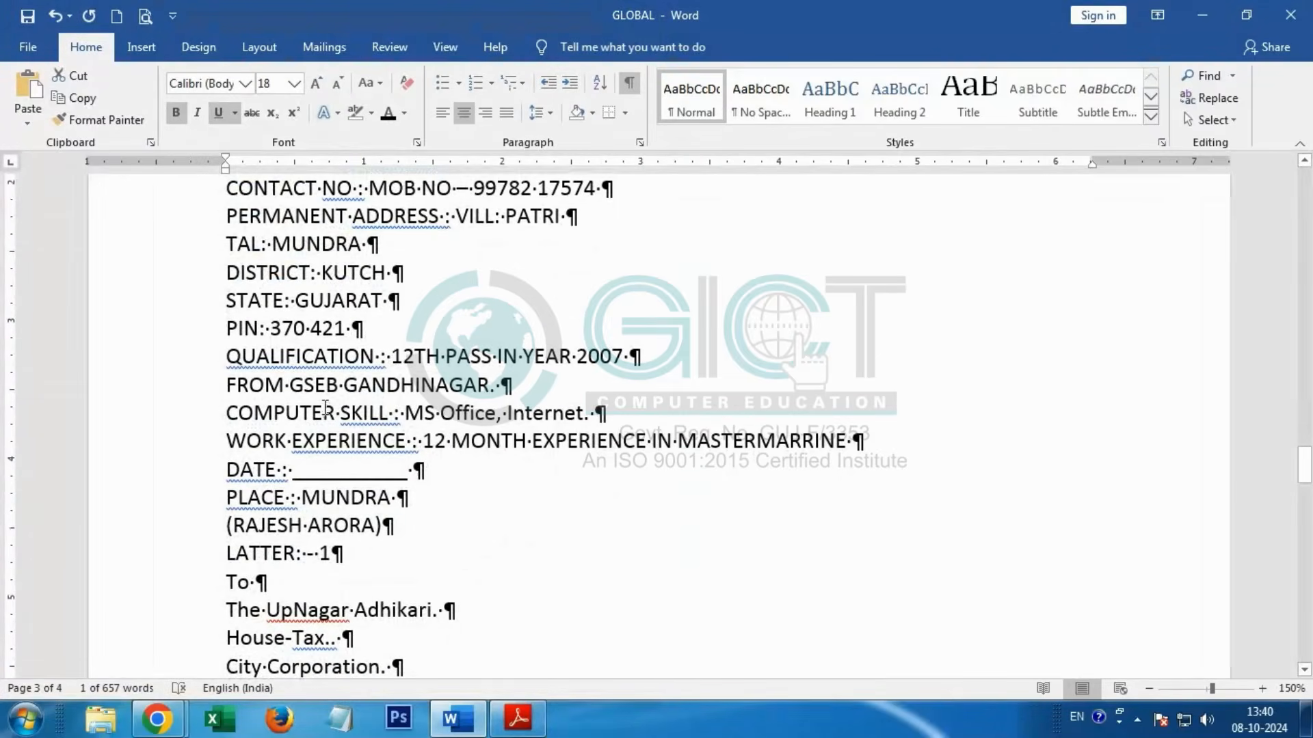
scroll(348, 411, up, 3)
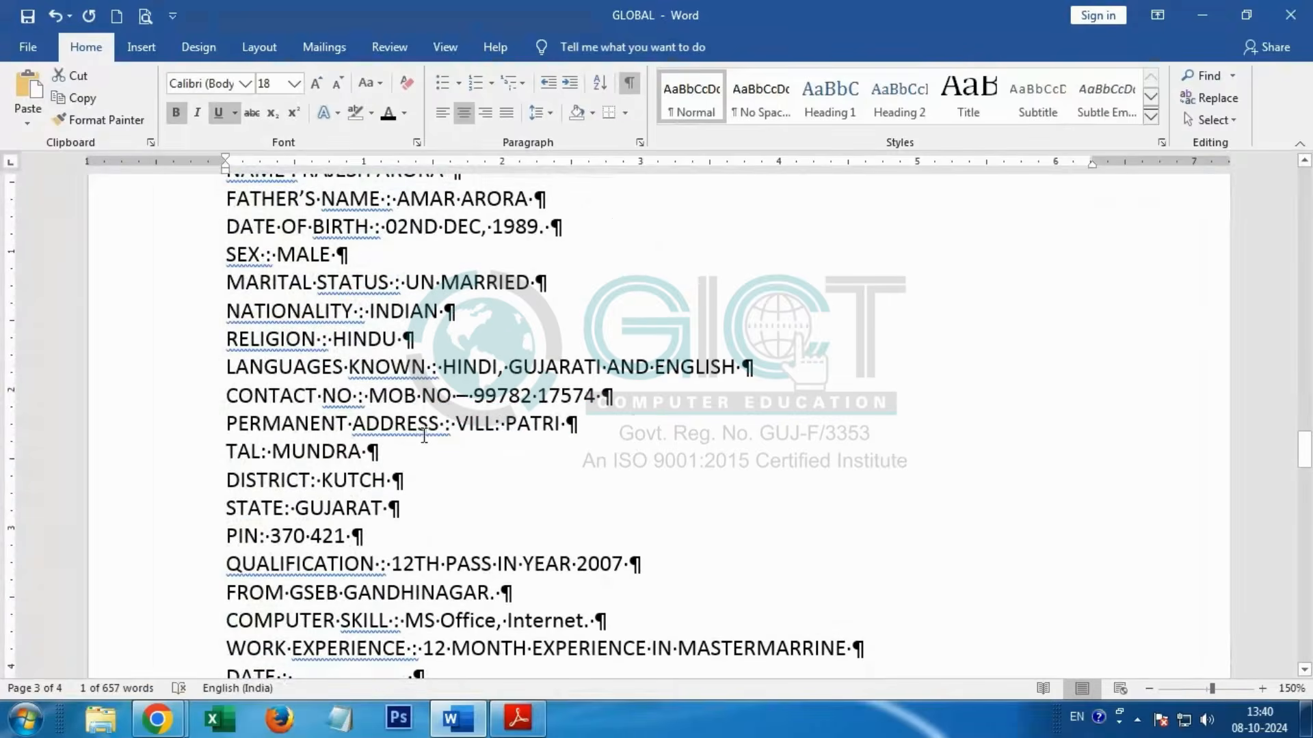
click(442, 419)
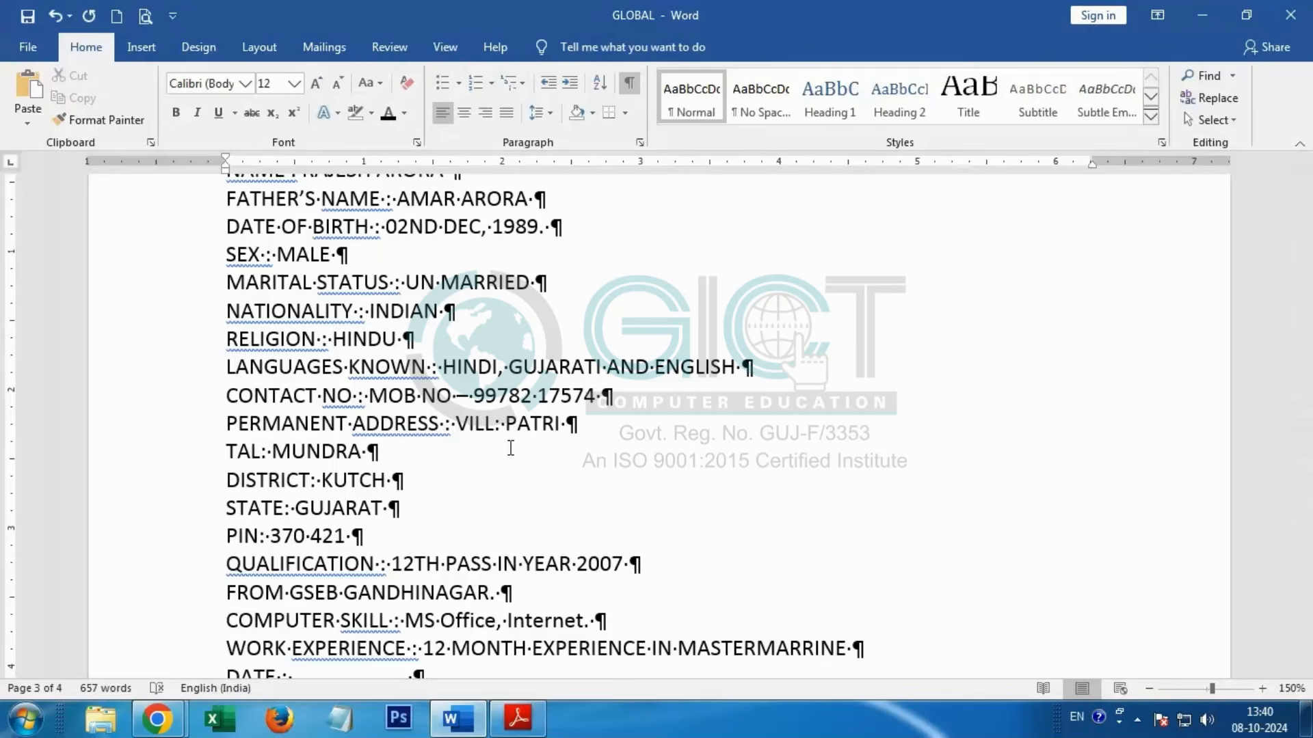
key(BackSpace)
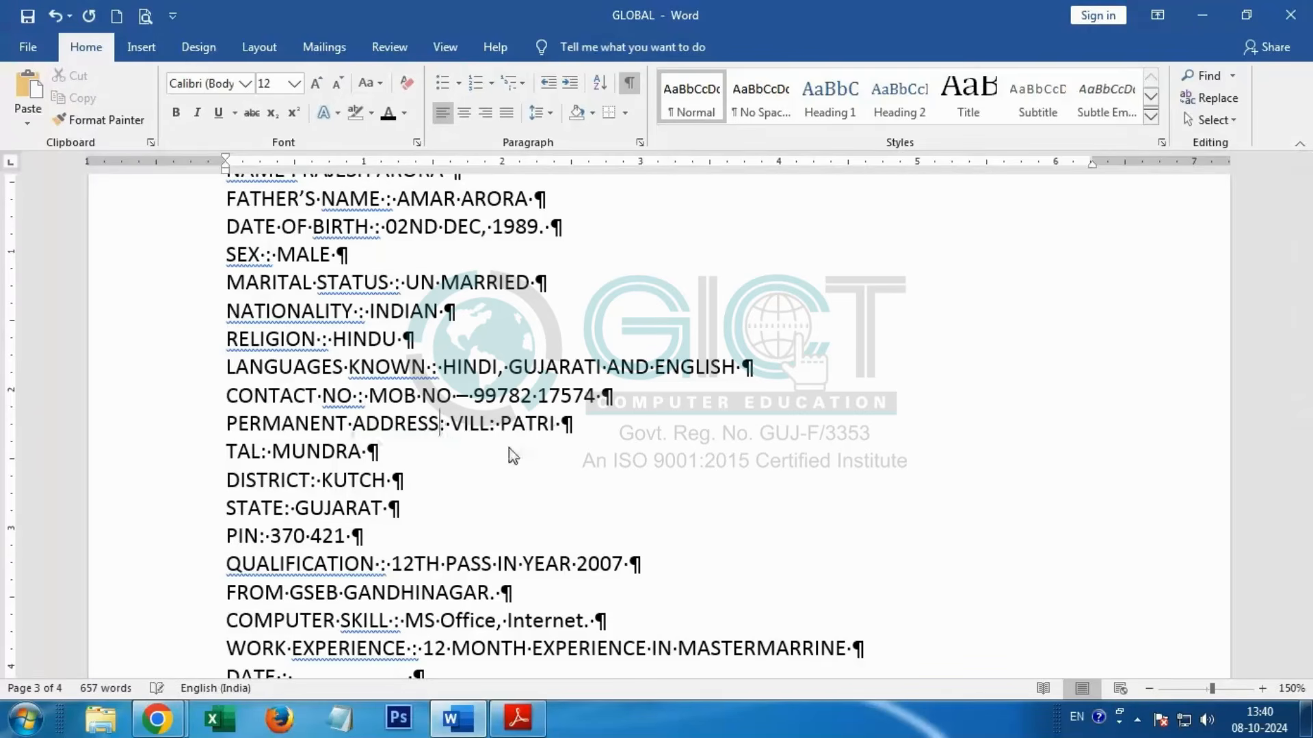
key(Delete)
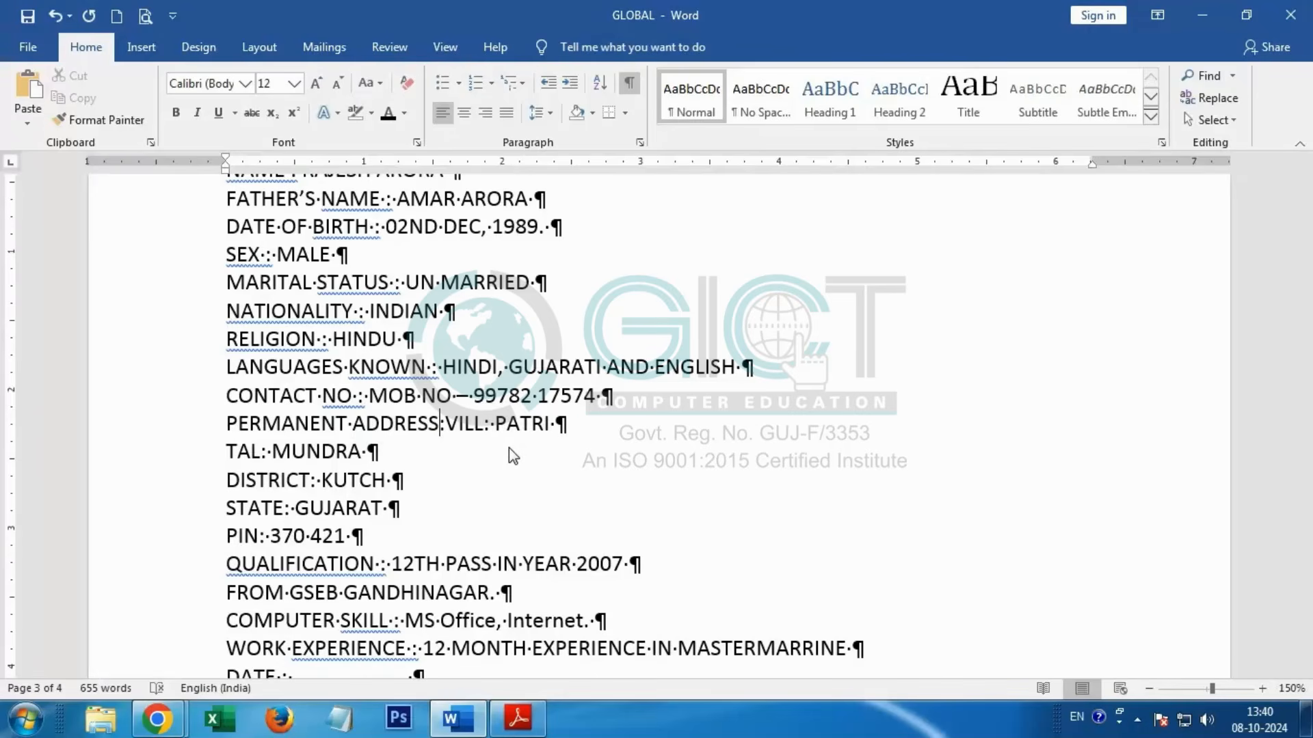
key(Tab)
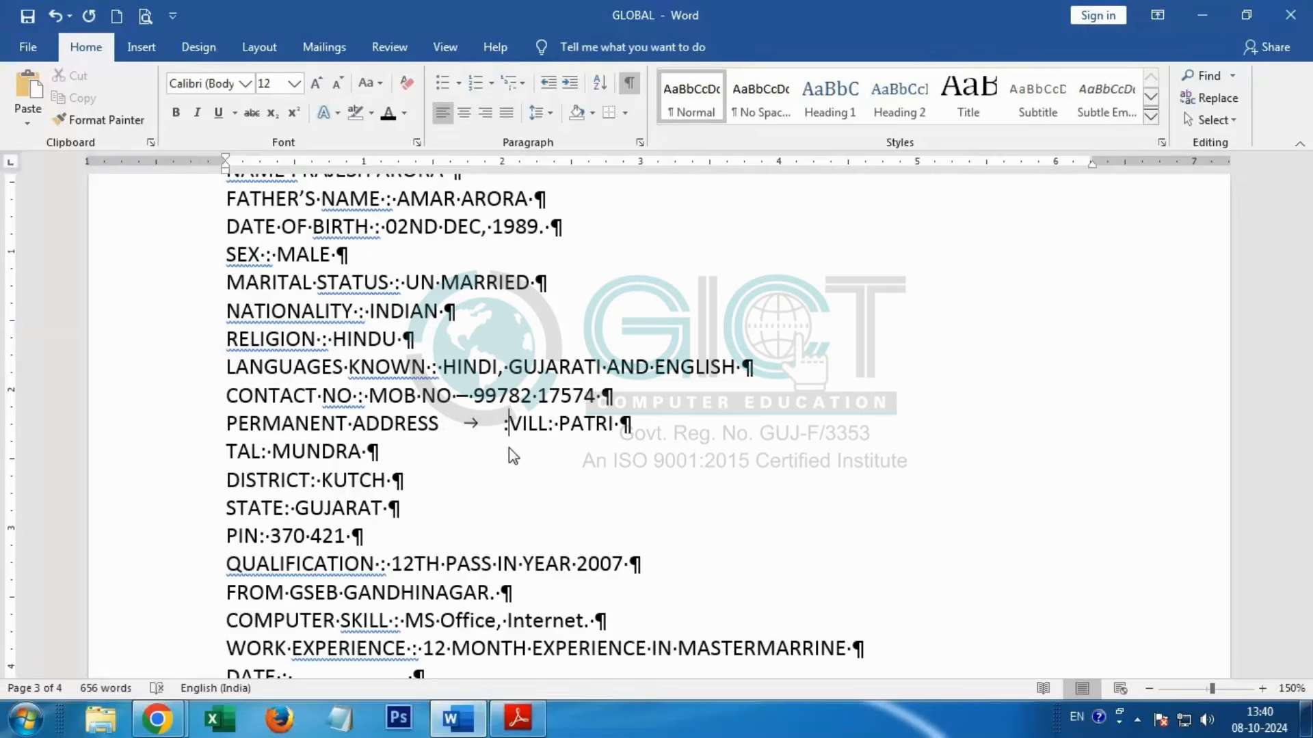
key(Right)
key(Tab)
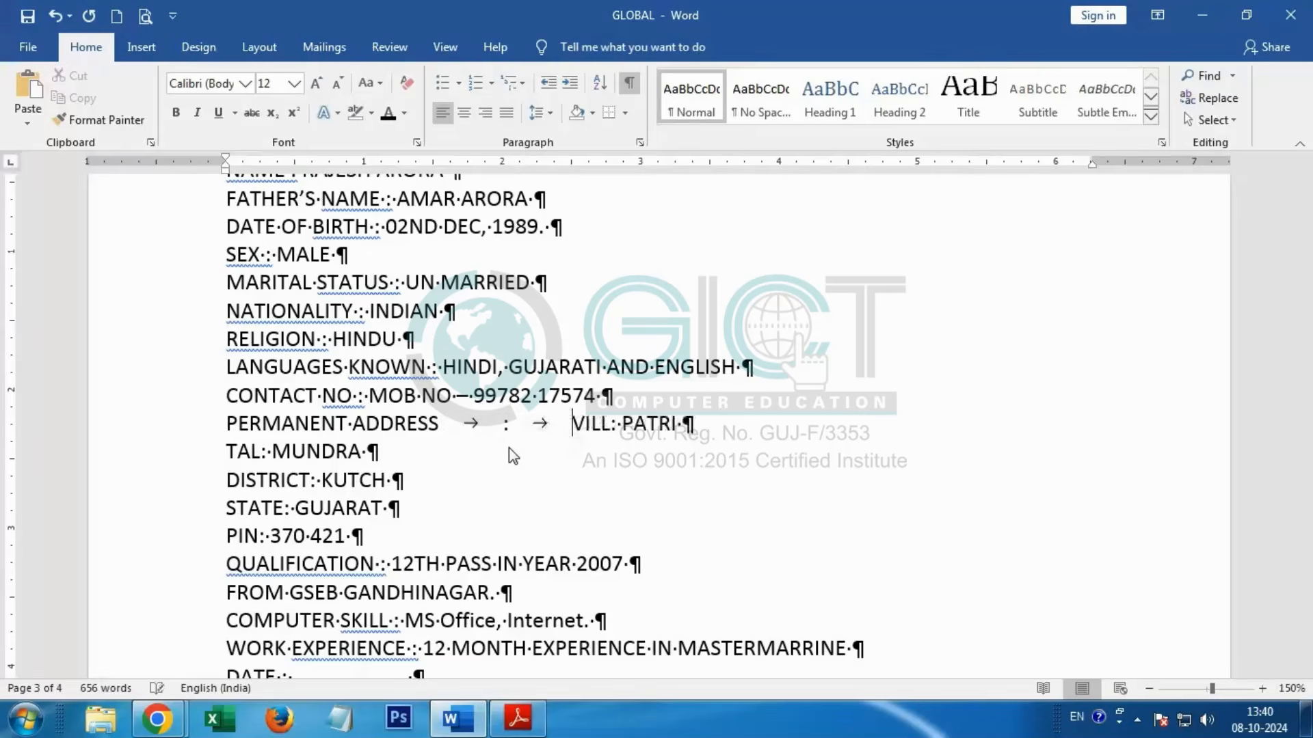
Step: In the CONTACT NO line, replace the spaces around the colon with three tabs before and one tab after it
click(360, 395)
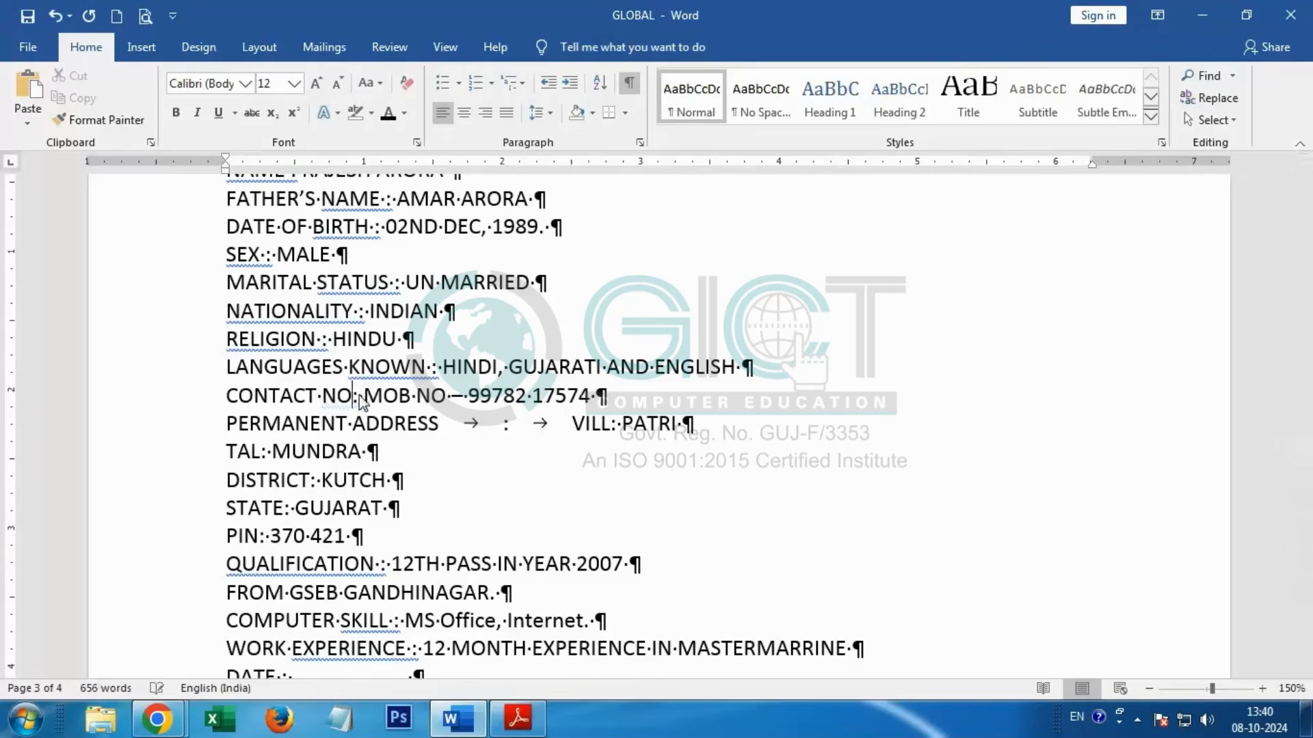
key(Tab)
key(Tab)
key(Tab)
key(Right)
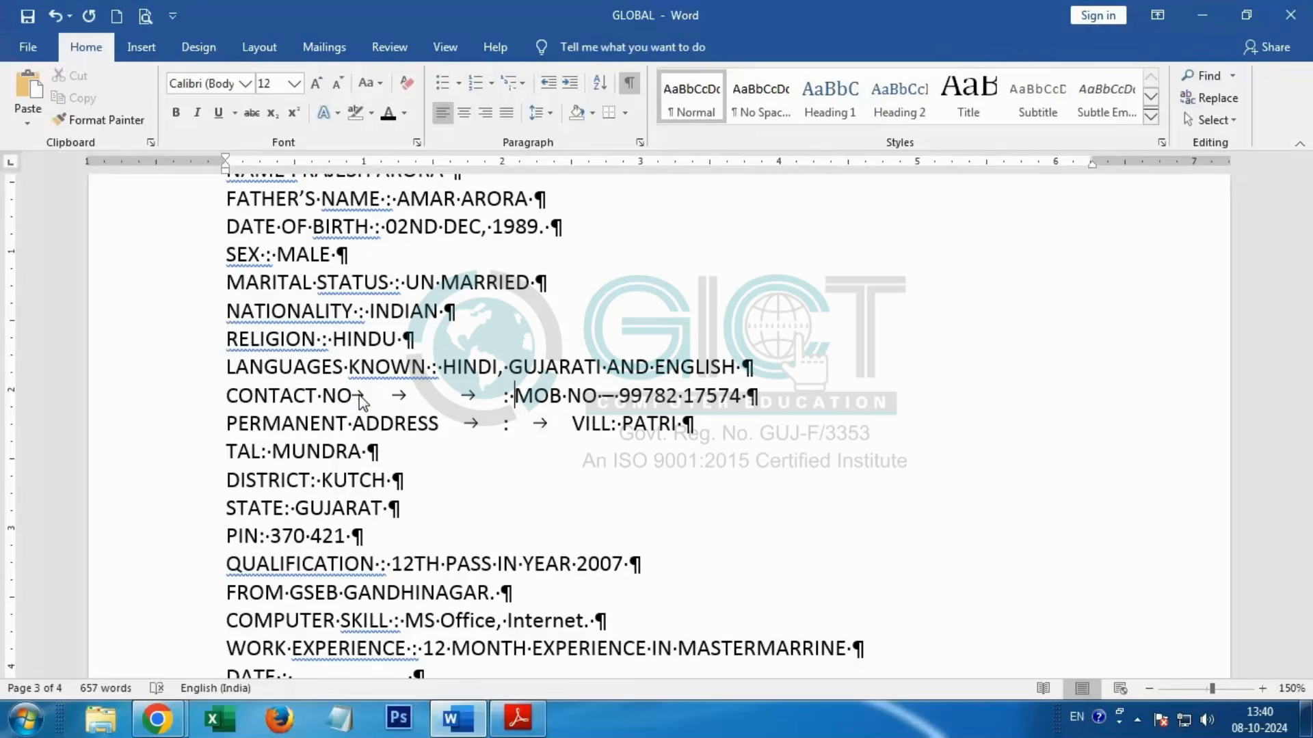
key(Delete)
key(Tab)
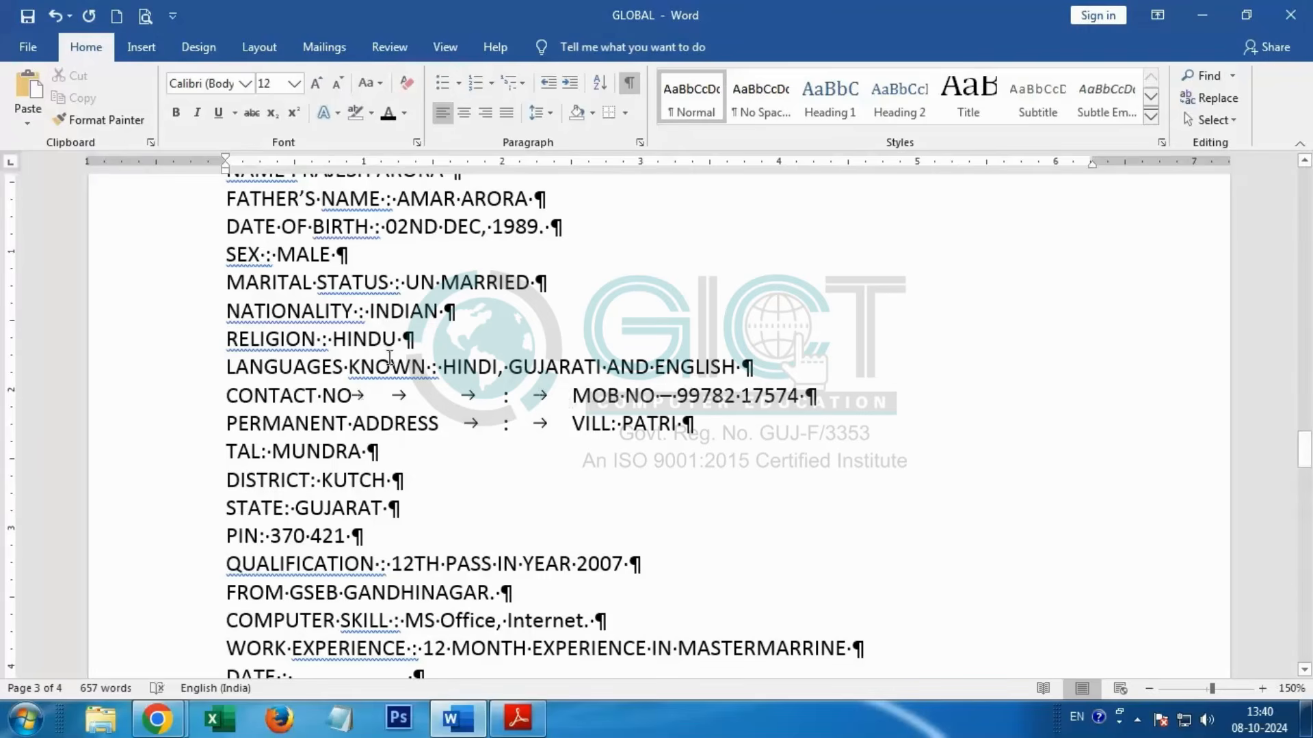
Step: In the LANGUAGES KNOWN line, replace the spaces around the colon with two tabs before and one tab after it
click(438, 367)
key(BackSpace)
key(Tab)
key(Tab)
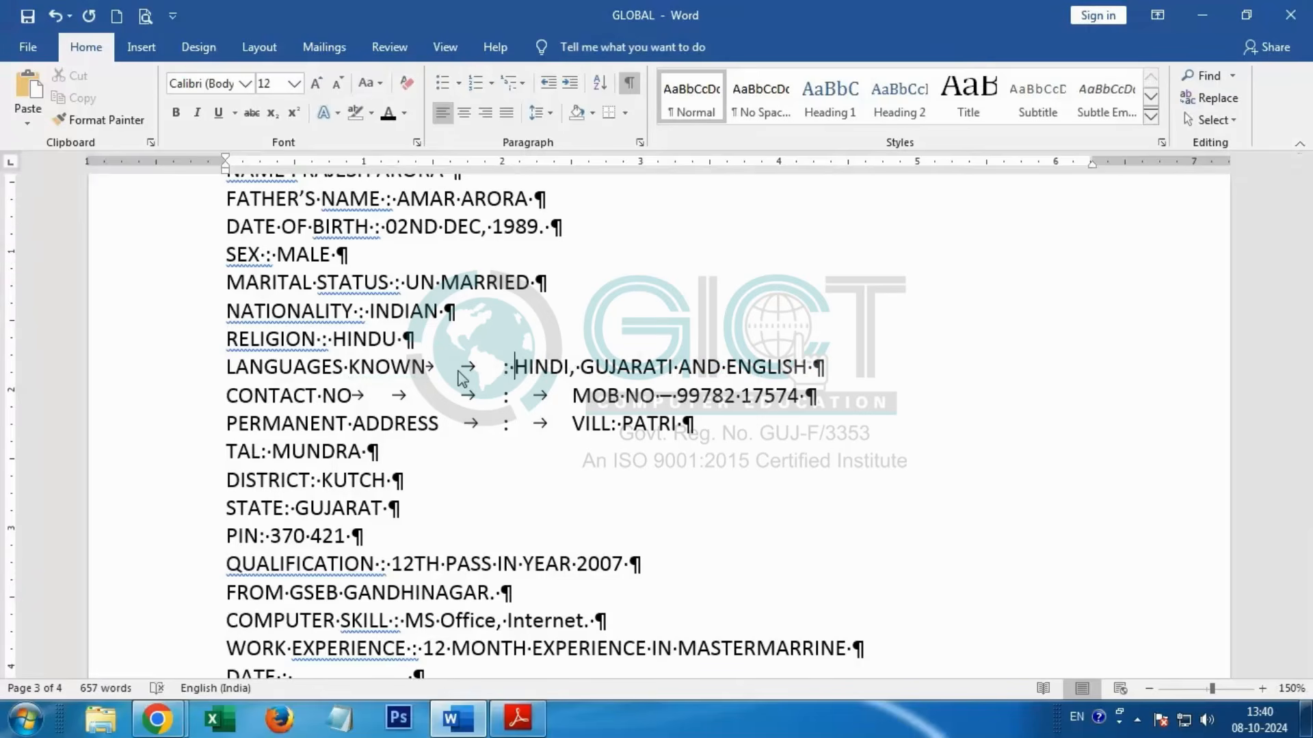
key(Delete)
key(Tab)
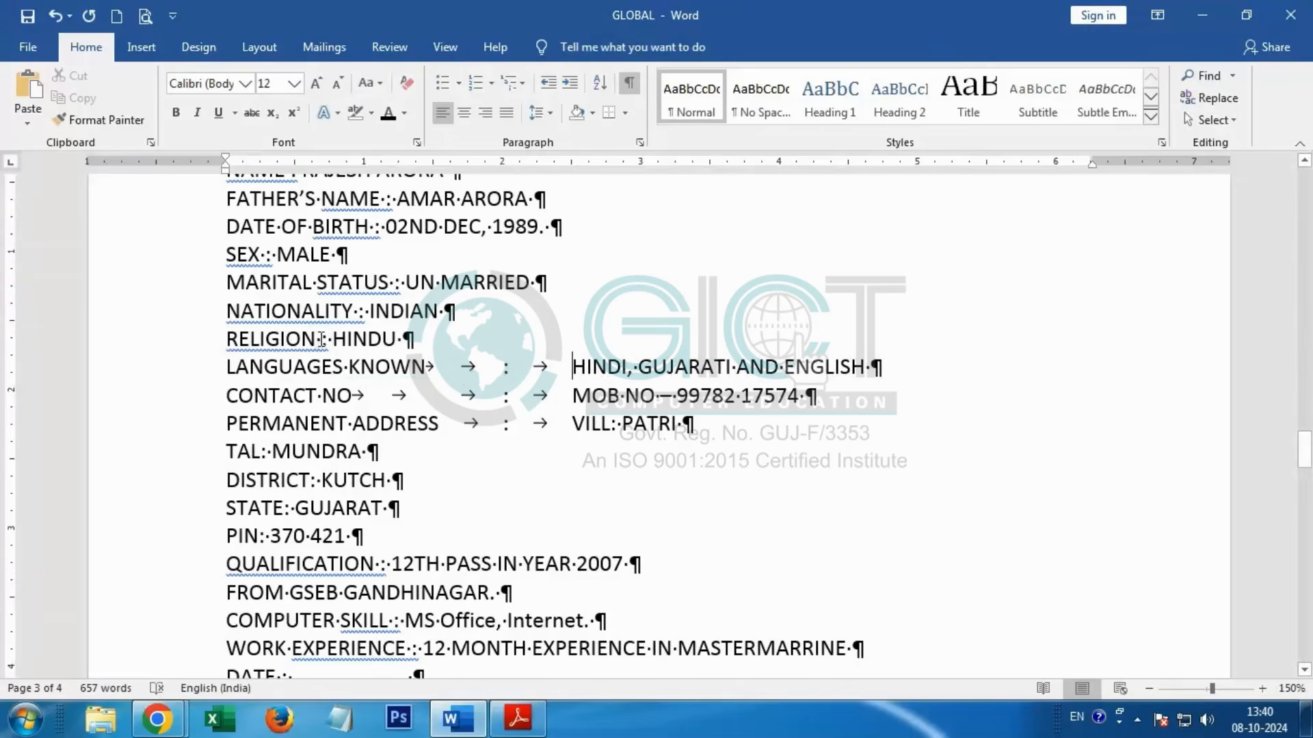
Step: In the RELIGION line, replace the spaces around the colon with three tabs before and one tab after it
key(BackSpace)
key(Tab)
key(Tab)
key(Tab)
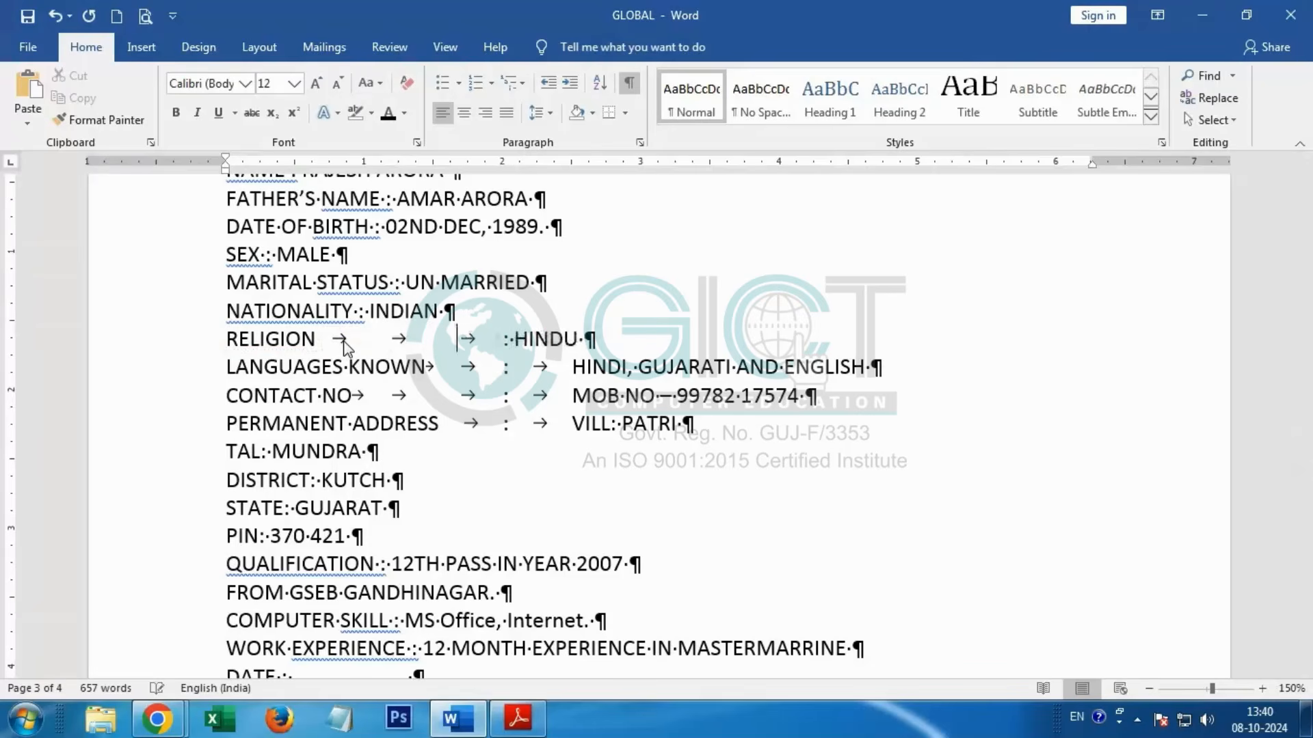
key(Right)
key(Right)
key(BackSpace)
key(Tab)
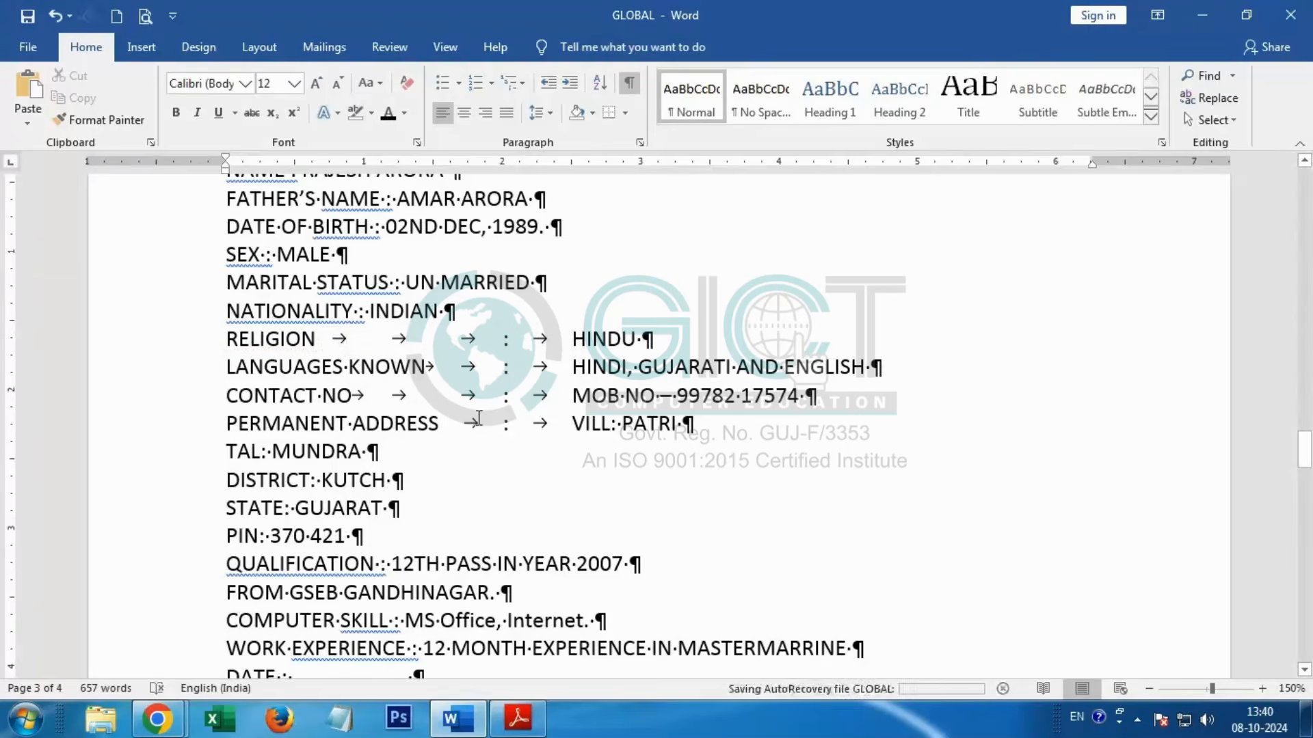
Step: In the NATIONALITY line, replace the spaces around the colon with three tabs before and one tab after it
click(361, 311)
key(BackSpace)
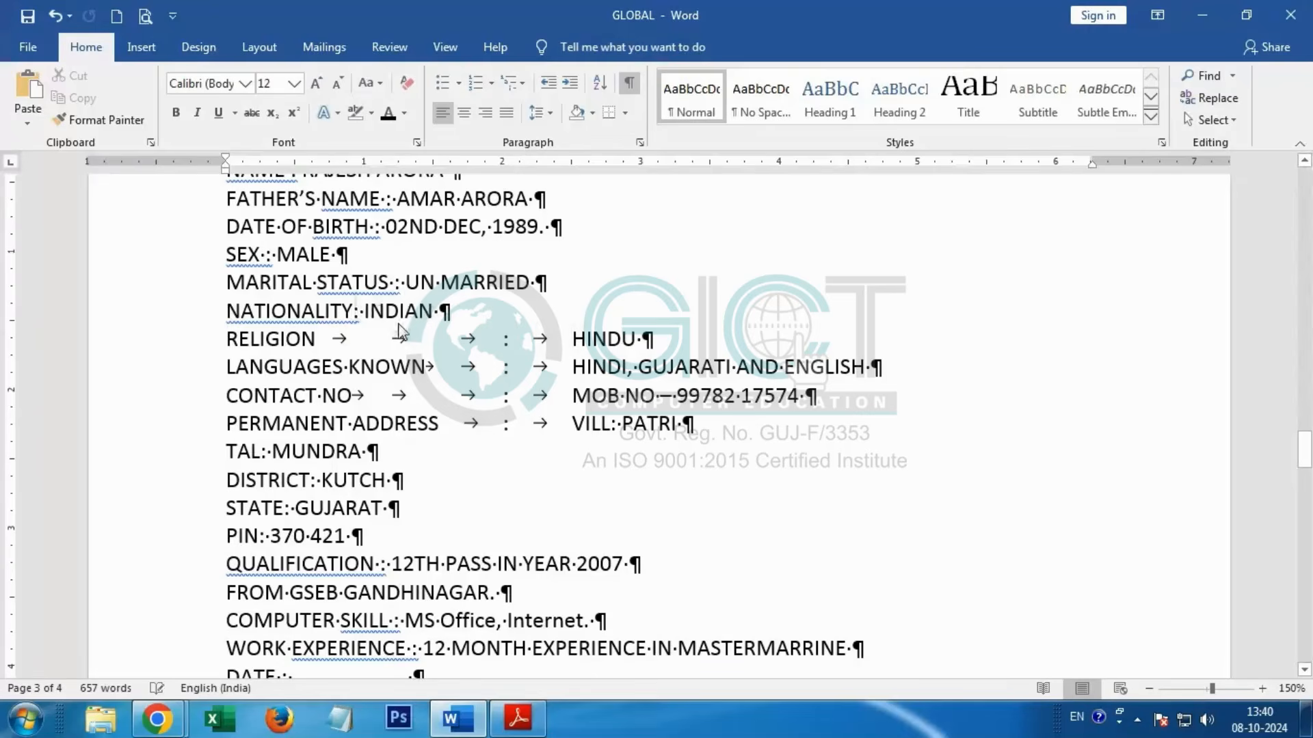
key(Tab)
key(Tab)
key(Tab)
key(Right)
key(Right)
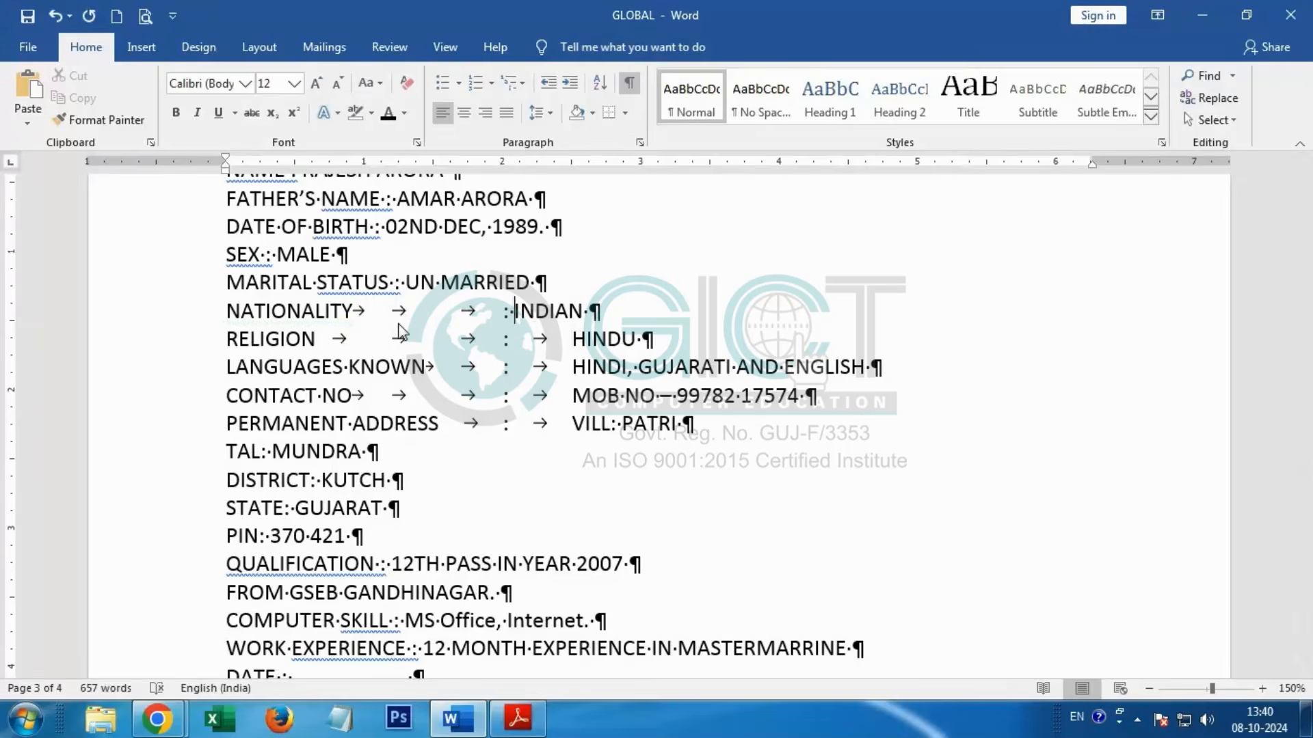
key(BackSpace)
key(Tab)
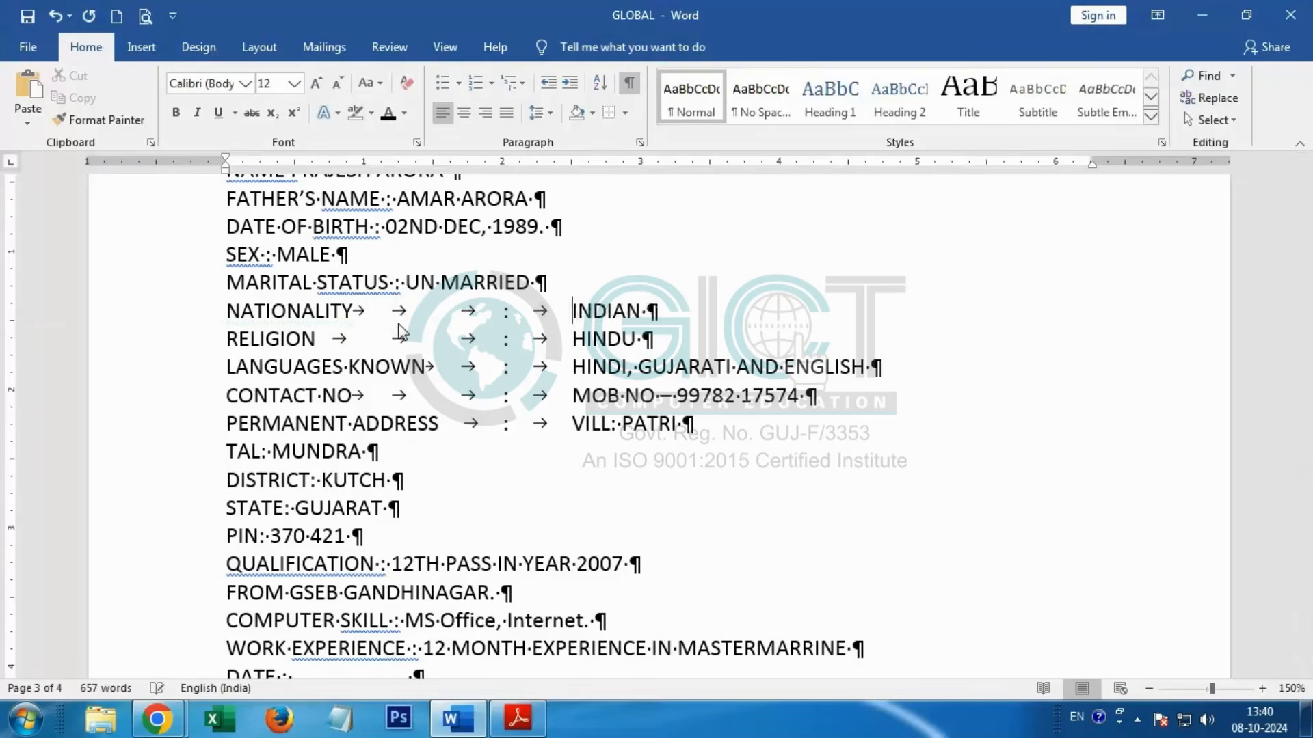
Step: In the MARITAL STATUS line, replace the spaces around the colon with two tabs before and one tab after it
click(399, 282)
key(BackSpace)
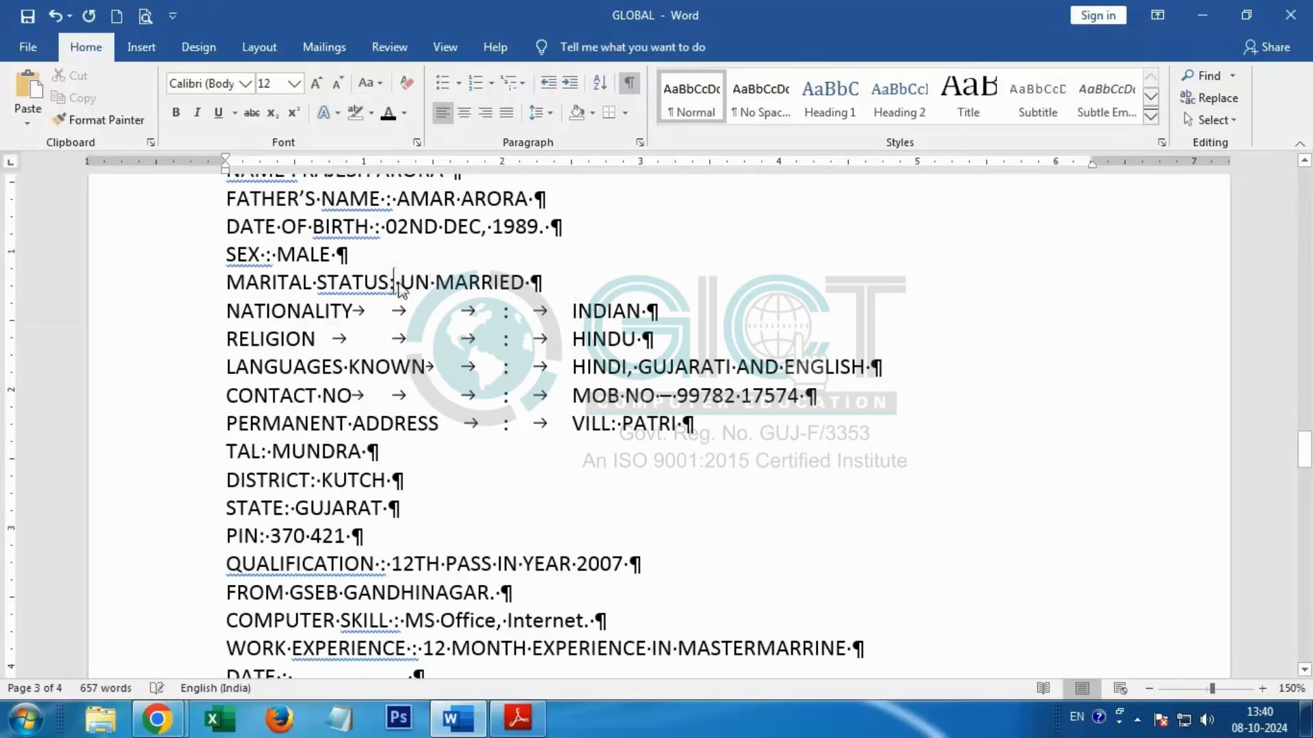
key(Tab)
key(Tab)
key(BackSpace)
key(Tab)
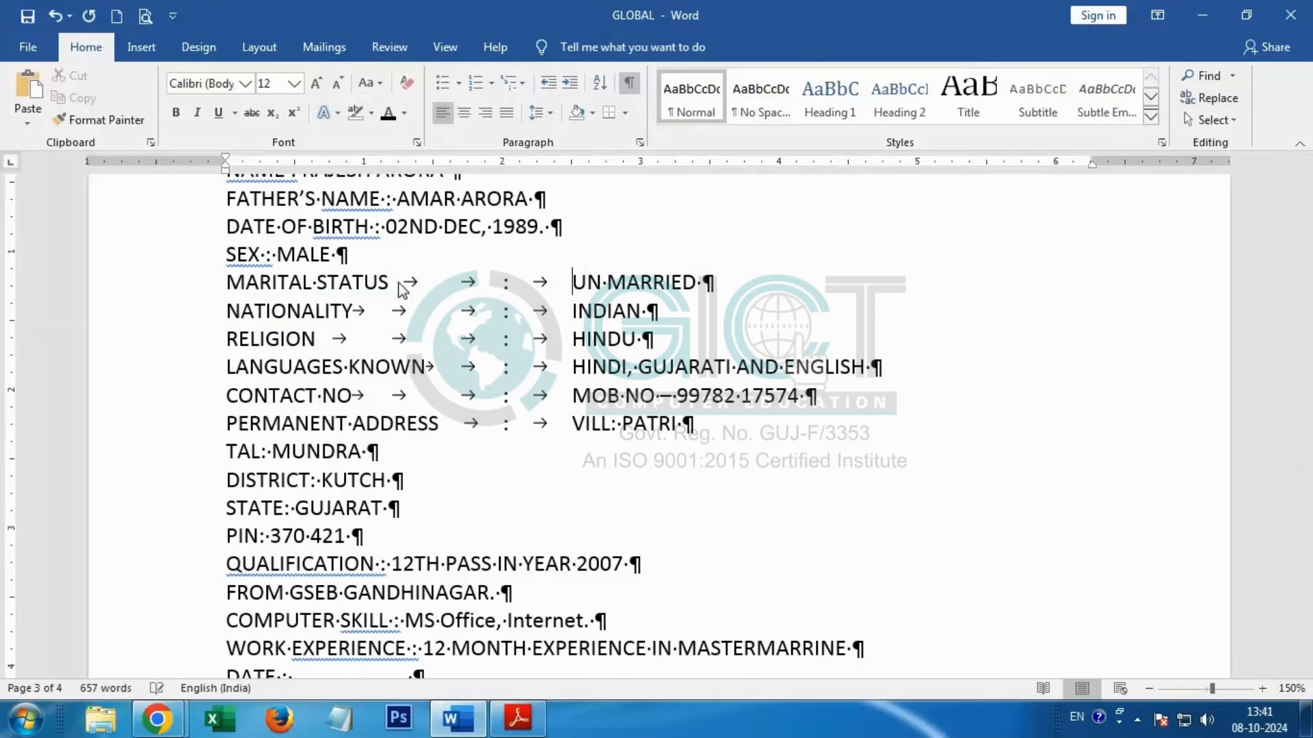
Step: In the SEX line, replace the spaces around the colon with four tabs before and one tab after it
click(266, 254)
key(BackSpace)
key(Tab)
key(Tab)
key(Tab)
key(Tab)
key(Right)
key(Right)
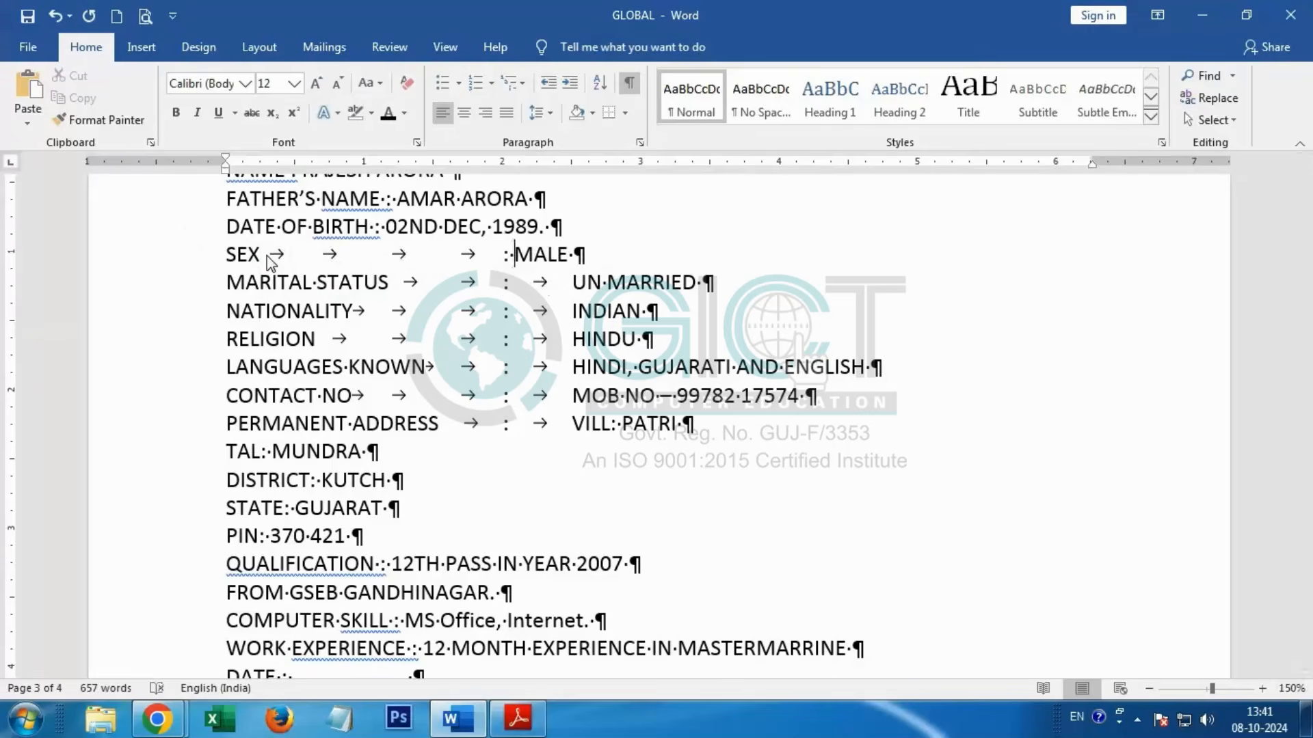
key(BackSpace)
key(Tab)
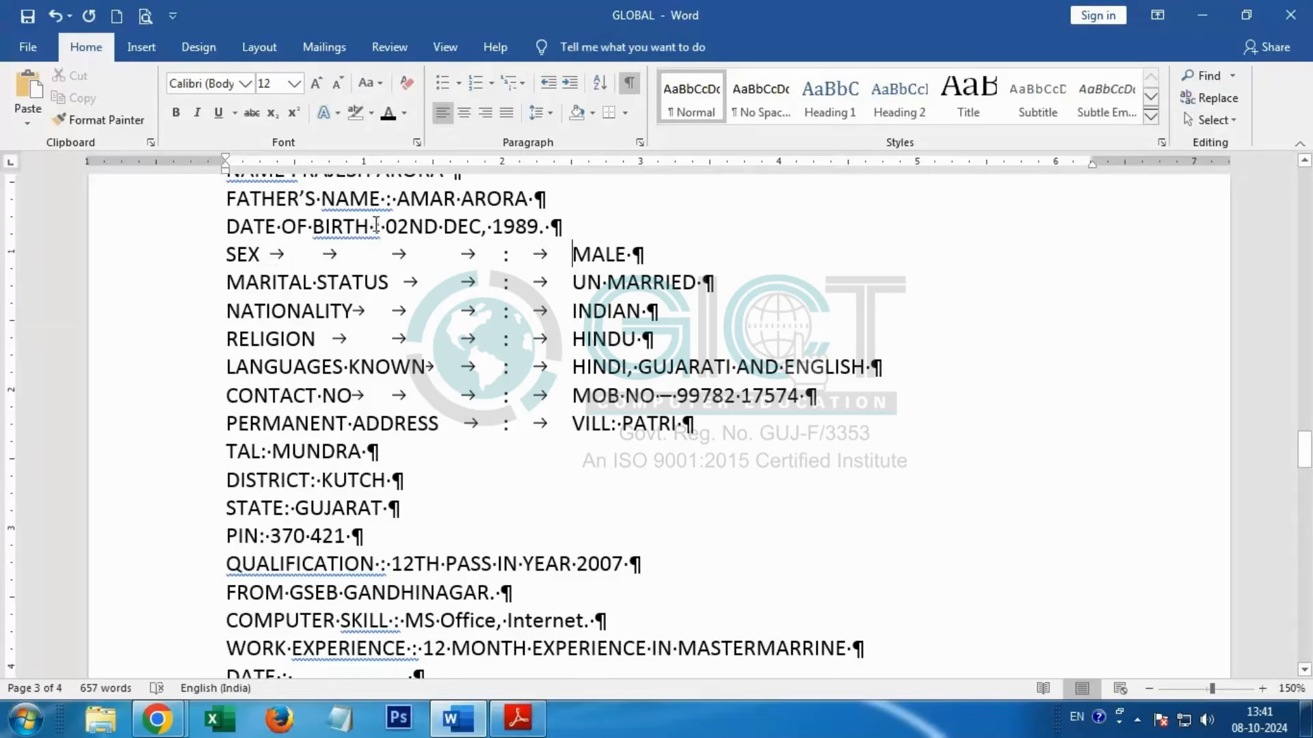
Step: In the DATE OF BIRTH line, replace the spaces around the colon with two tabs before and one tab after it
click(376, 226)
key(BackSpace)
key(Tab)
key(Tab)
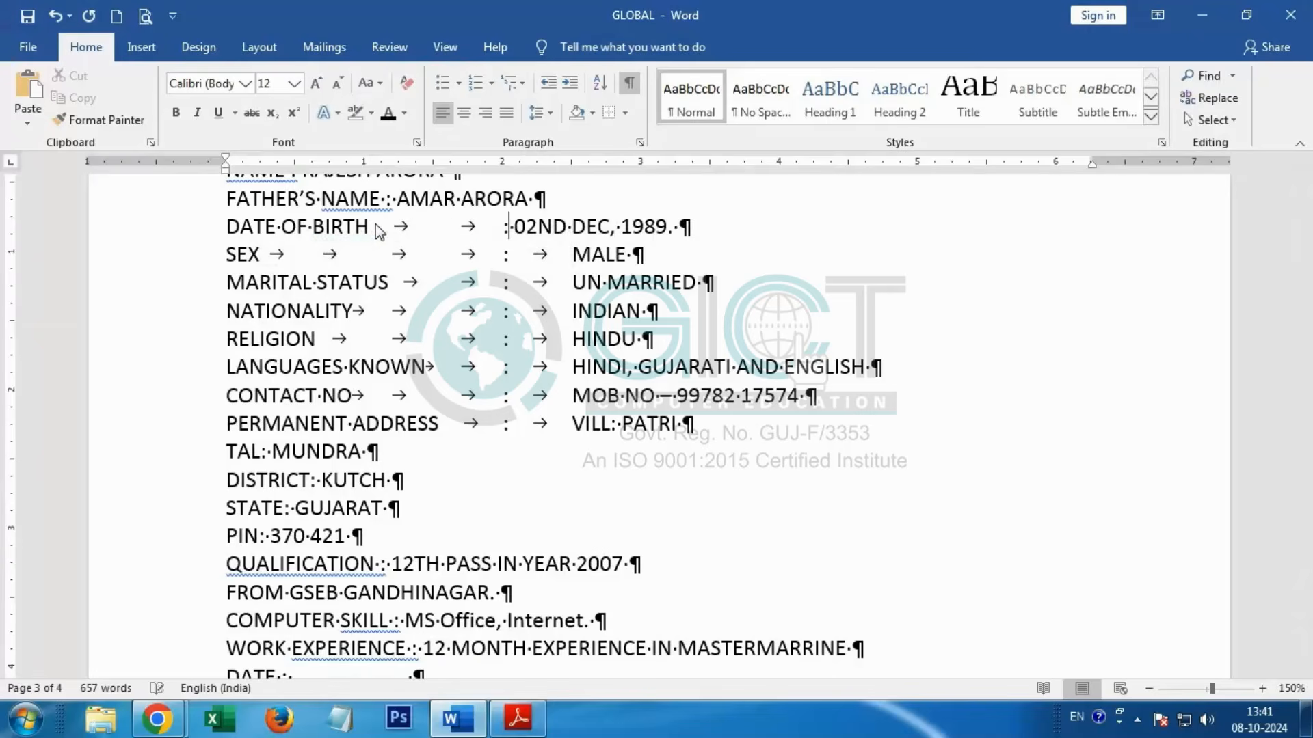
key(Right)
key(Right)
key(BackSpace)
key(Tab)
Step: In the FATHER'S NAME line, replace the spaces around the colon with two tabs before and one tab after it
scroll(263, 294, up, 1)
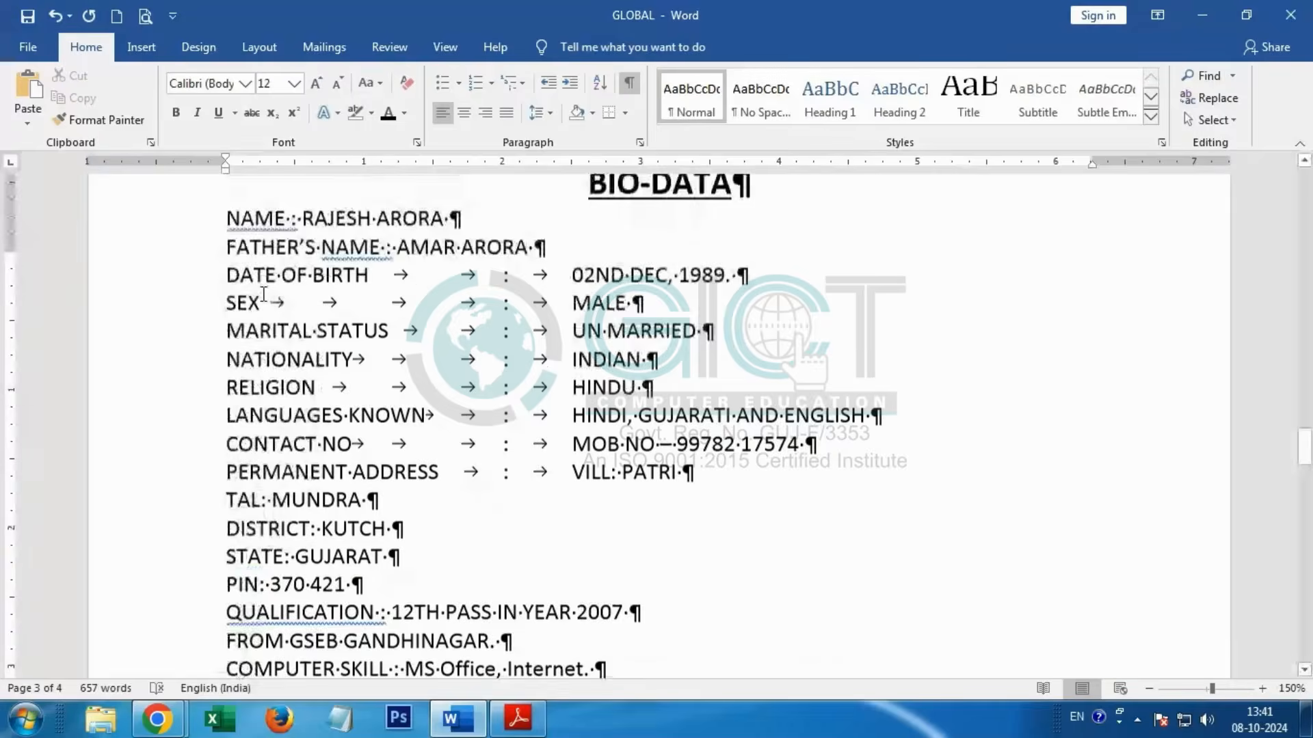
scroll(263, 294, up, 1)
click(385, 335)
key(BackSpace)
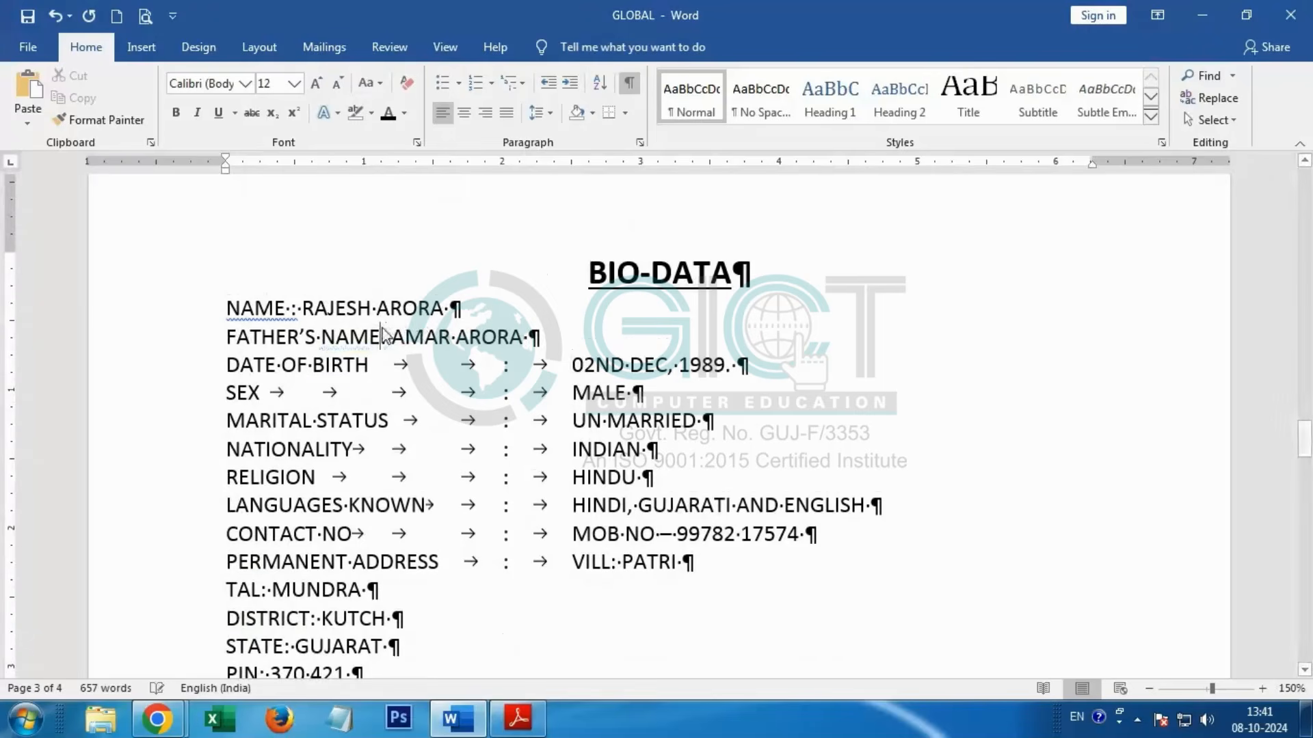
key(Tab)
key(Tab)
key(Delete)
key(Tab)
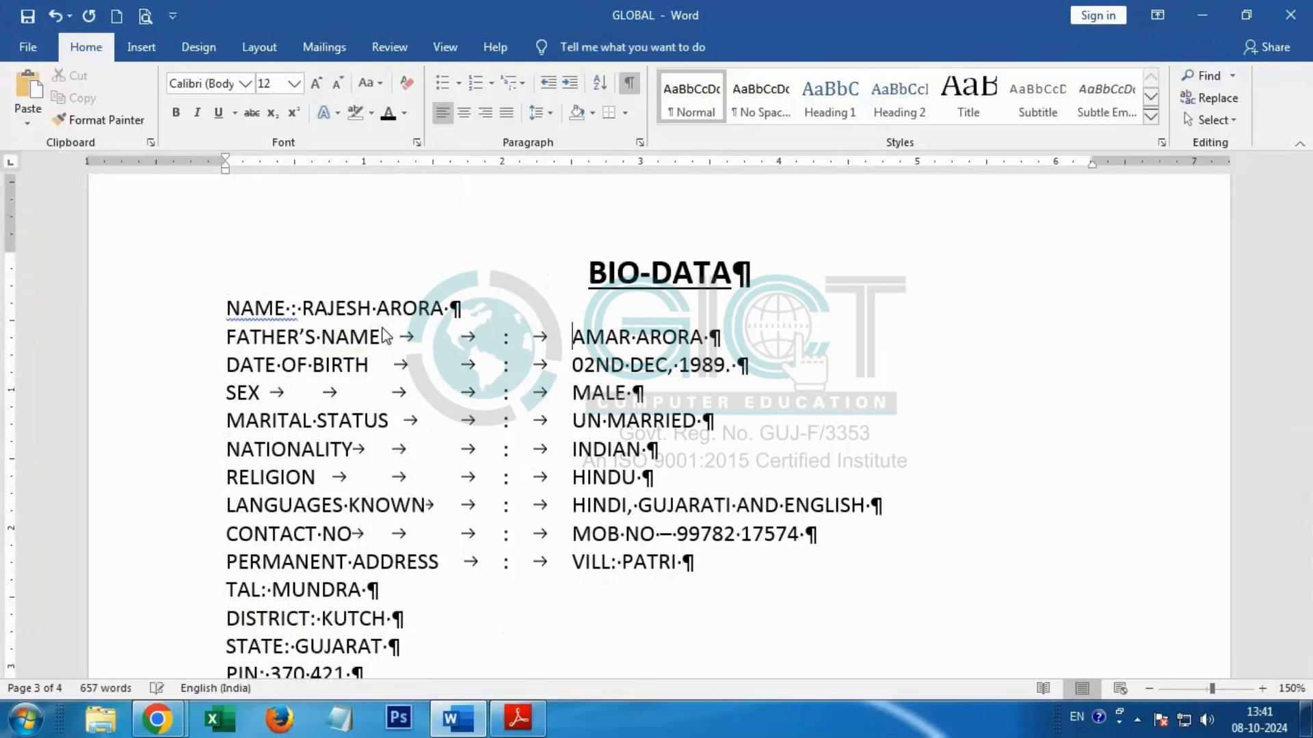
Step: In the NAME line under the BIO-DATA heading, replace the spaces around the colon with four tabs before and one tab after it
click(294, 308)
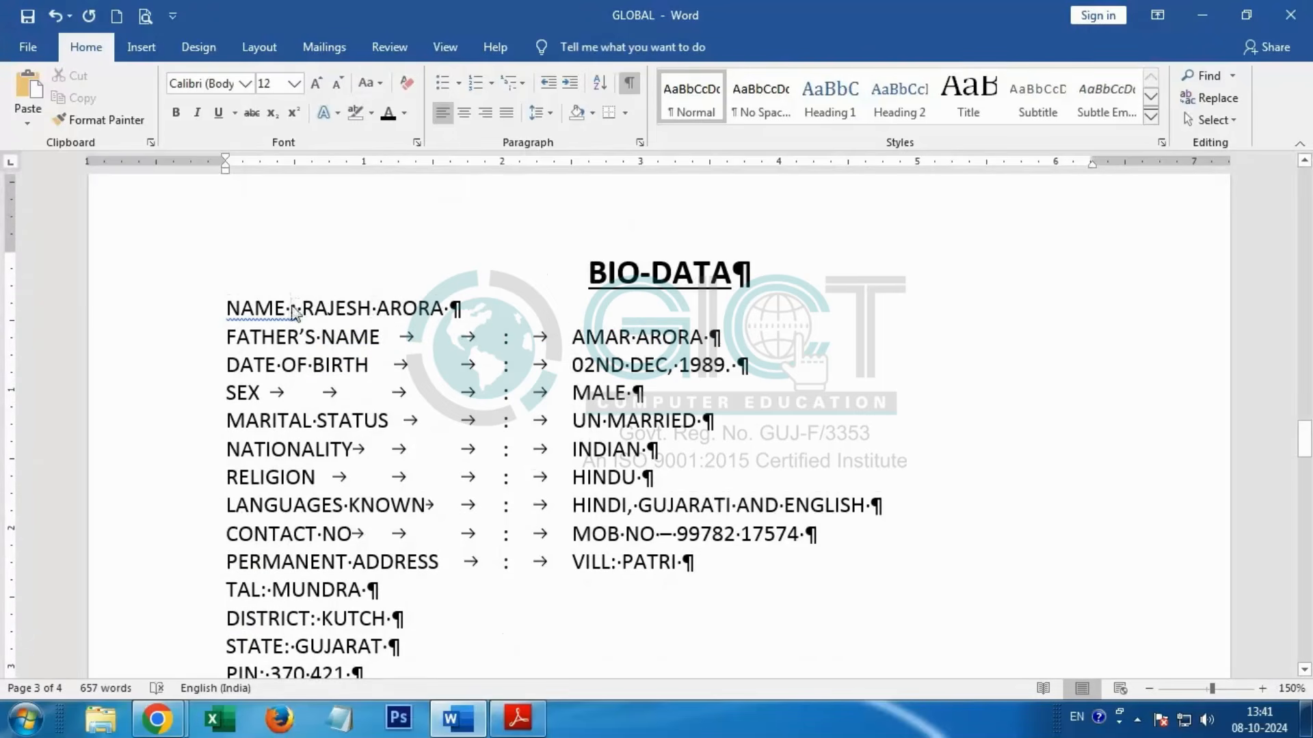
key(Delete)
key(Tab)
key(Tab)
key(Tab)
key(Tab)
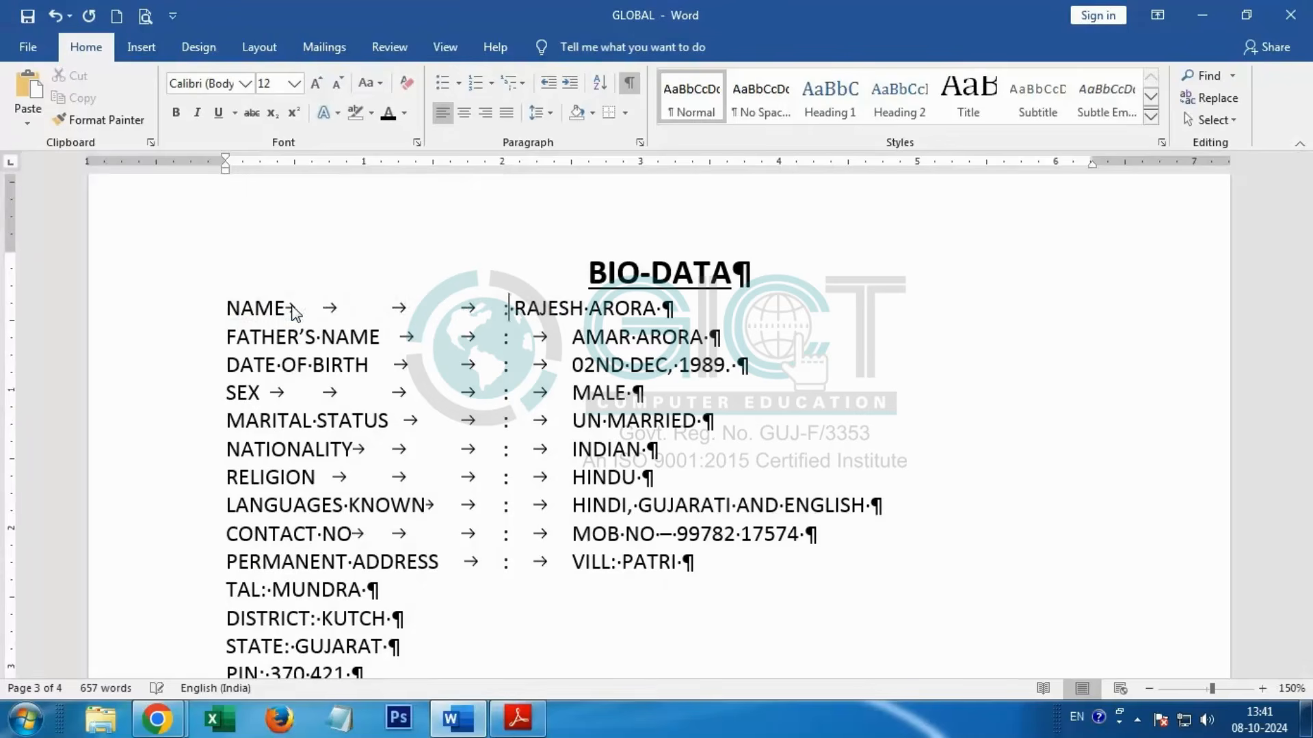
key(Right)
key(Delete)
key(Tab)
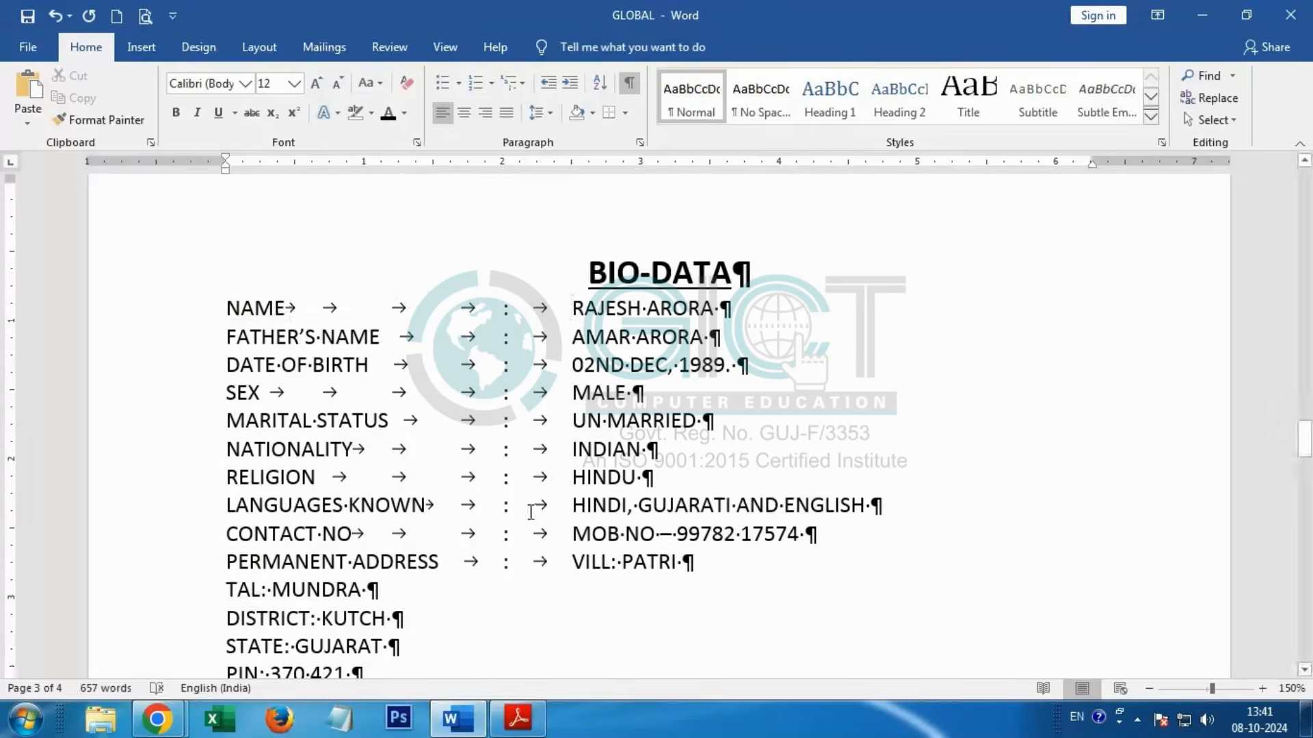
Step: Indent the TAL and DISTRICT lines of the permanent address so they align under the VILL value
scroll(387, 480, down, 2)
key(Tab)
key(Tab)
key(Tab)
key(Tab)
key(Tab)
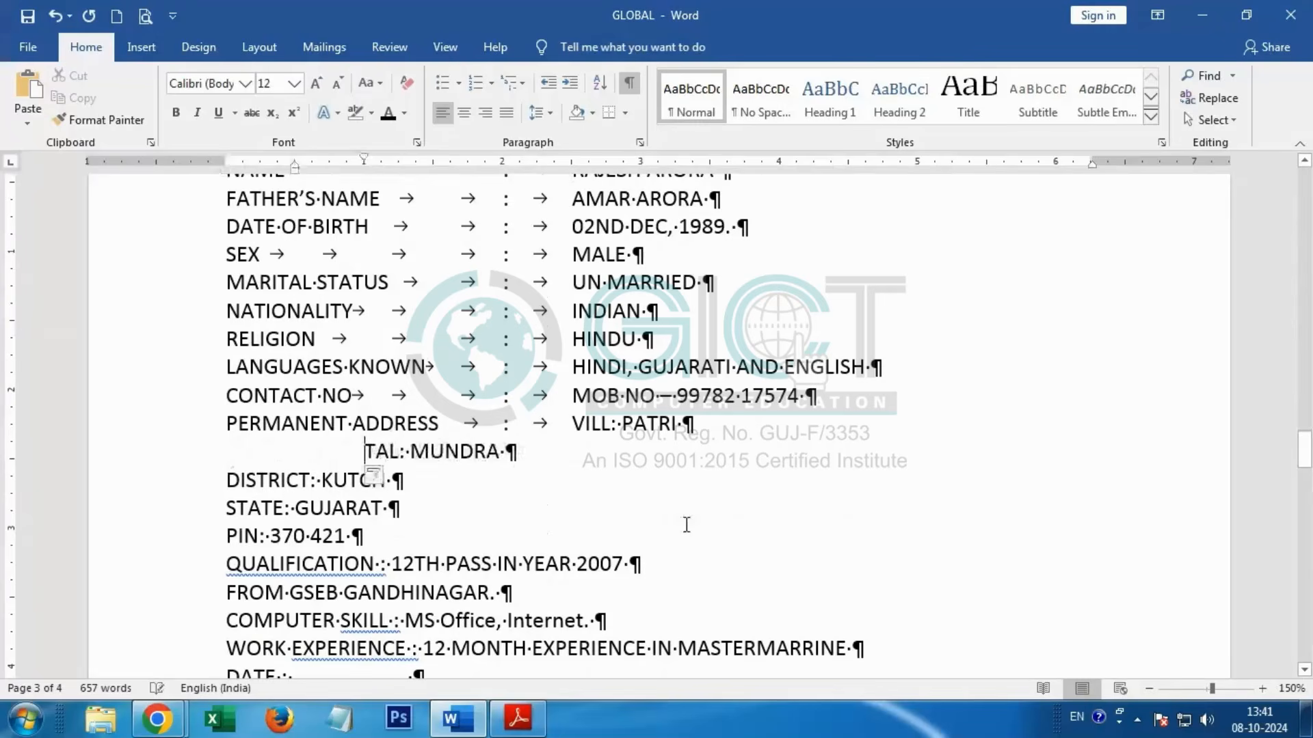
click(229, 480)
key(Tab)
key(Tab)
key(Tab)
key(Tab)
key(Tab)
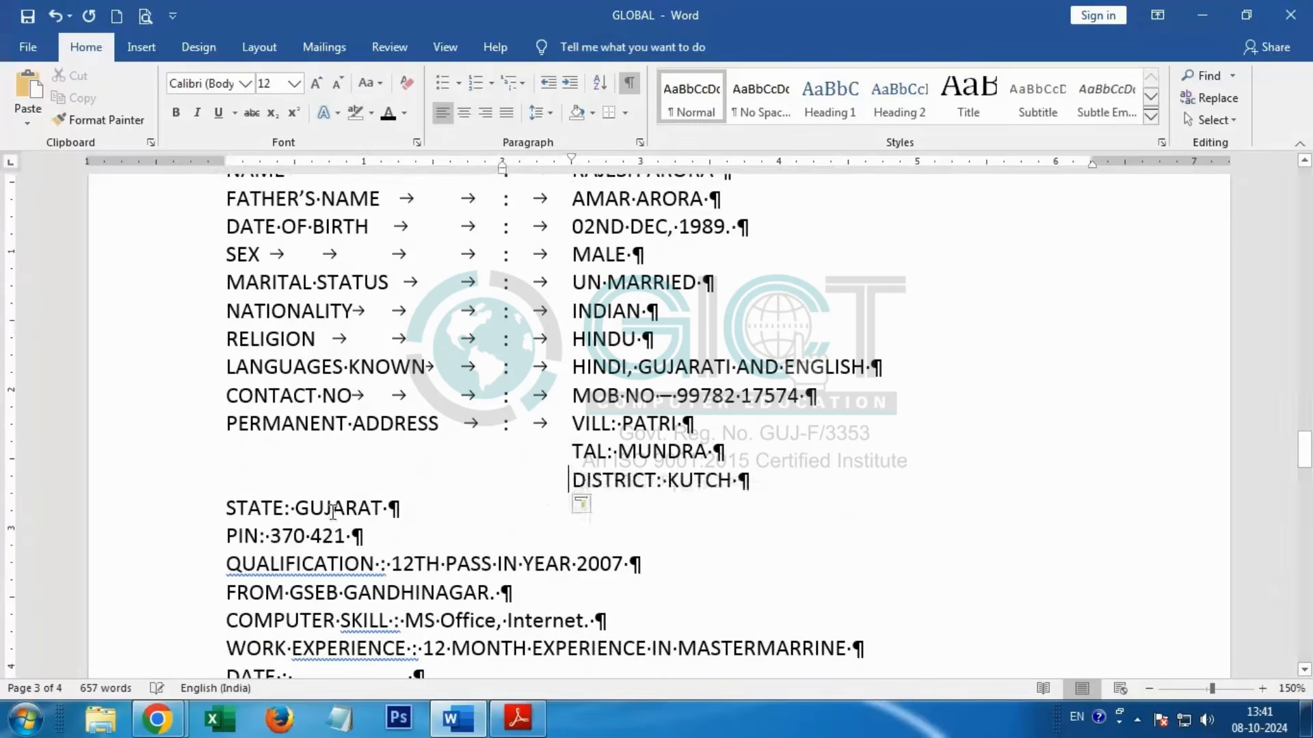
Step: Indent the STATE and PIN lines of the permanent address so they align under the DISTRICT line
click(229, 508)
key(Tab)
key(Tab)
key(Tab)
key(Tab)
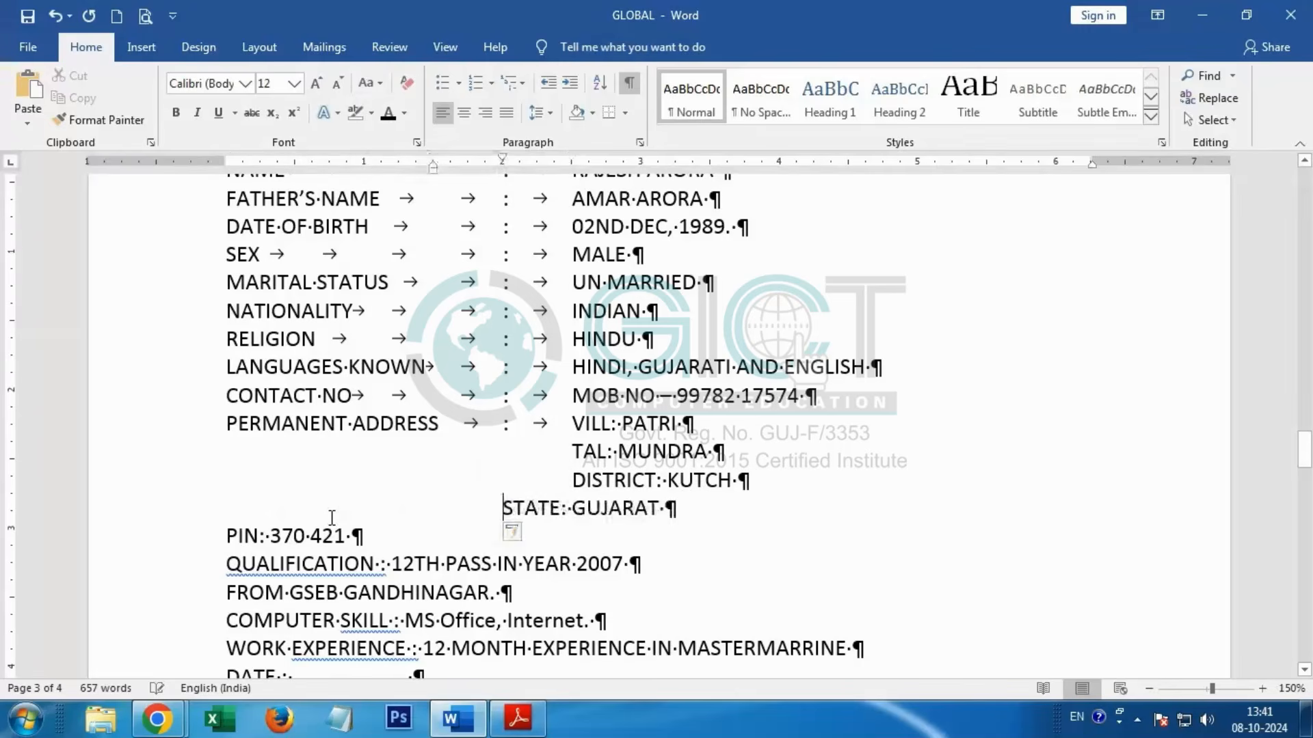
key(Tab)
click(228, 536)
key(Tab)
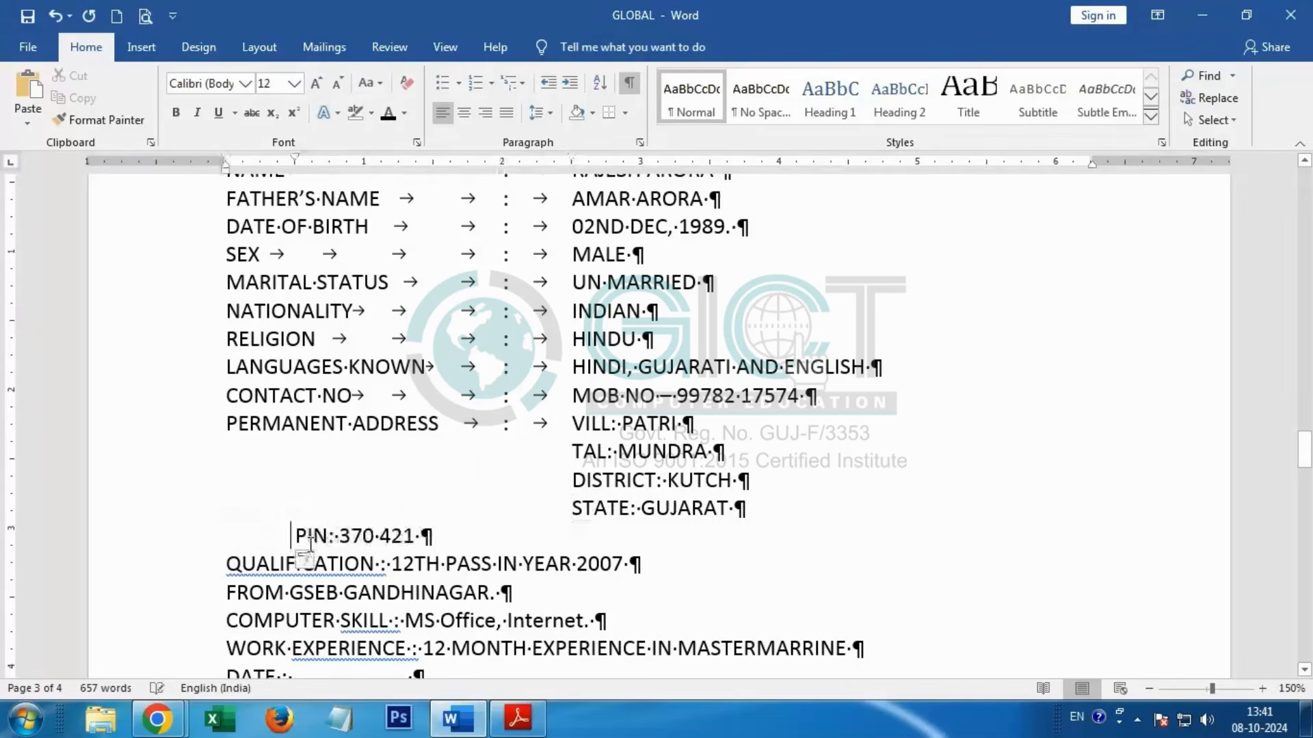
key(Tab)
key(Tab)
key(Tab)
key(Tab)
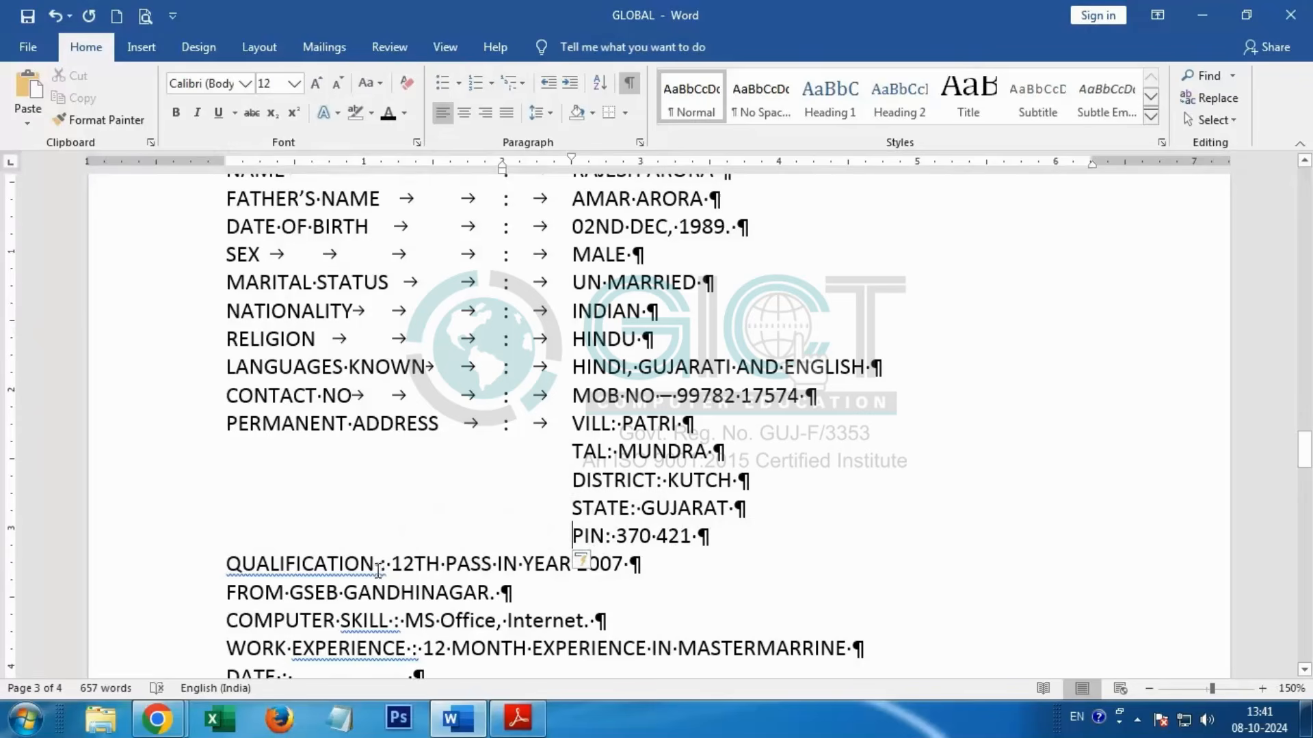
Step: In the QUALIFICATION line, replace the spaces around the colon with two tabs before and one tab after it
click(378, 567)
key(Tab)
key(Tab)
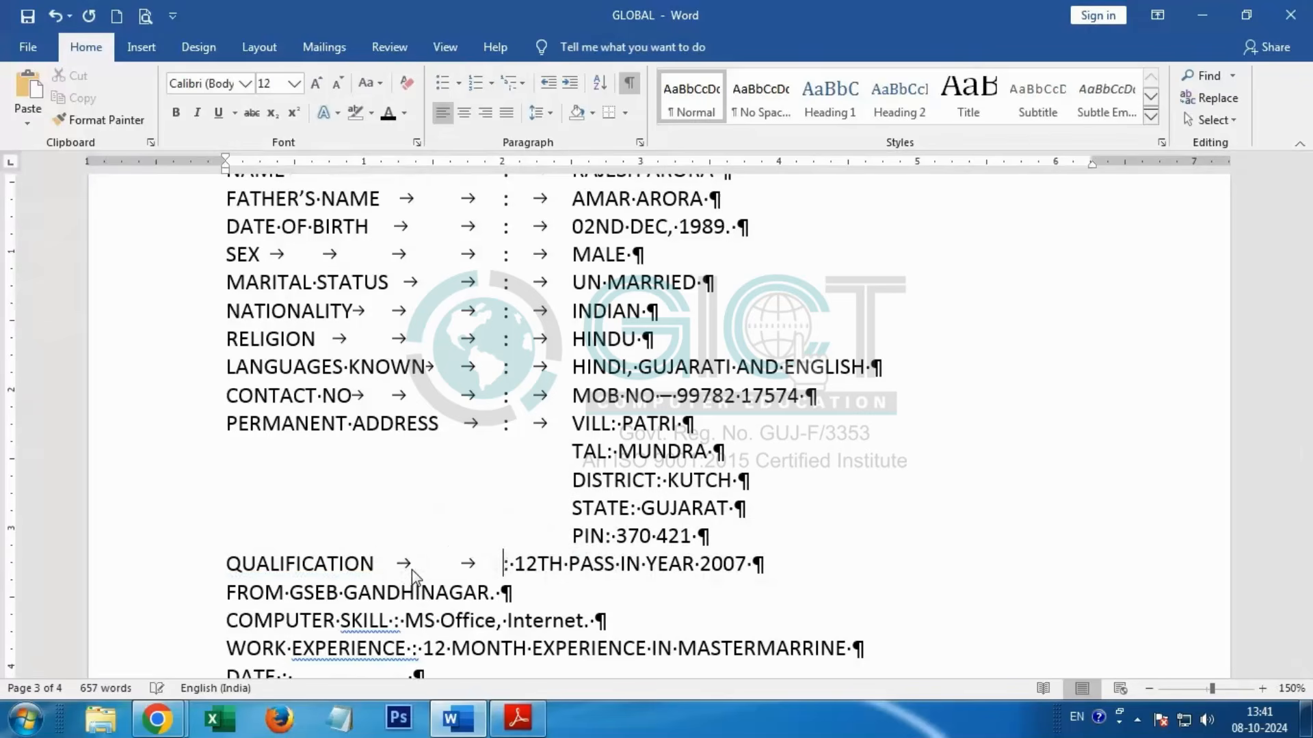
key(Right)
key(Right)
key(BackSpace)
key(Tab)
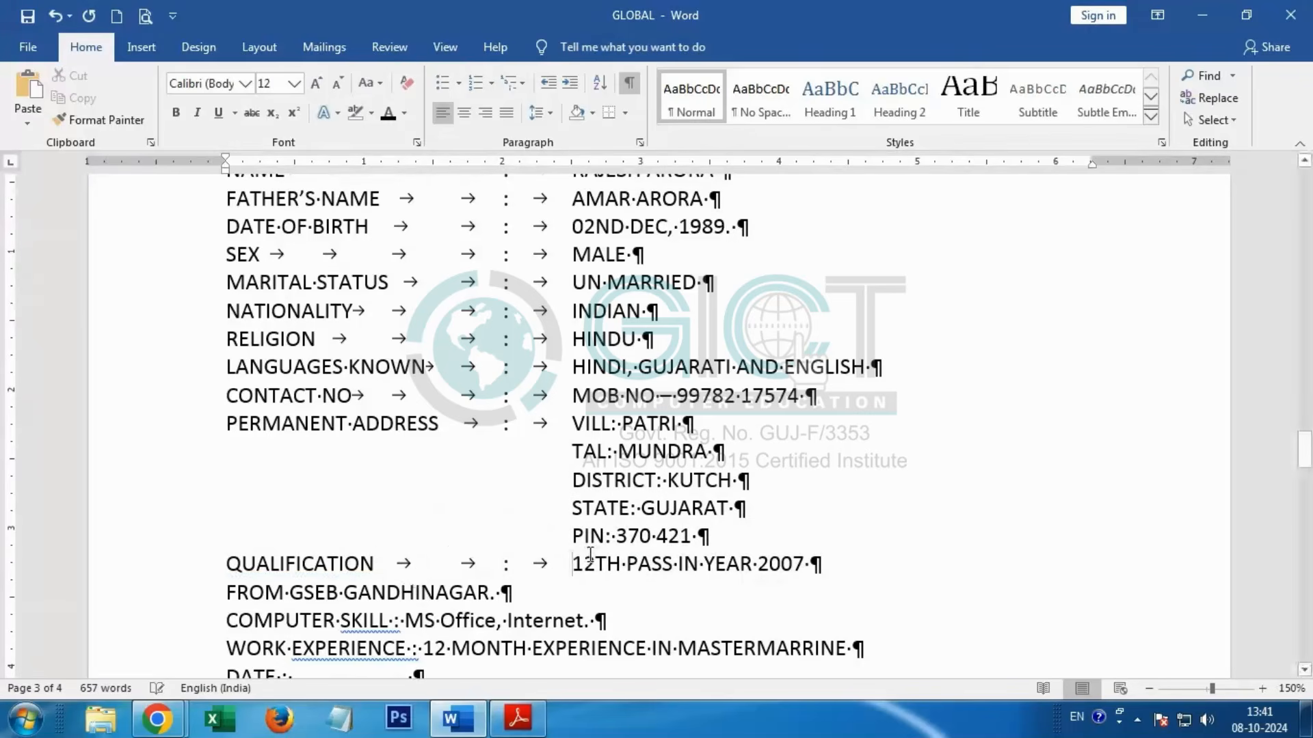
Step: Indent the FROM GSEB GANDHINAGAR line so it aligns under the QUALIFICATION value
scroll(289, 532, down, 2)
key(Down)
key(Home)
key(Tab)
key(Tab)
key(Tab)
key(Tab)
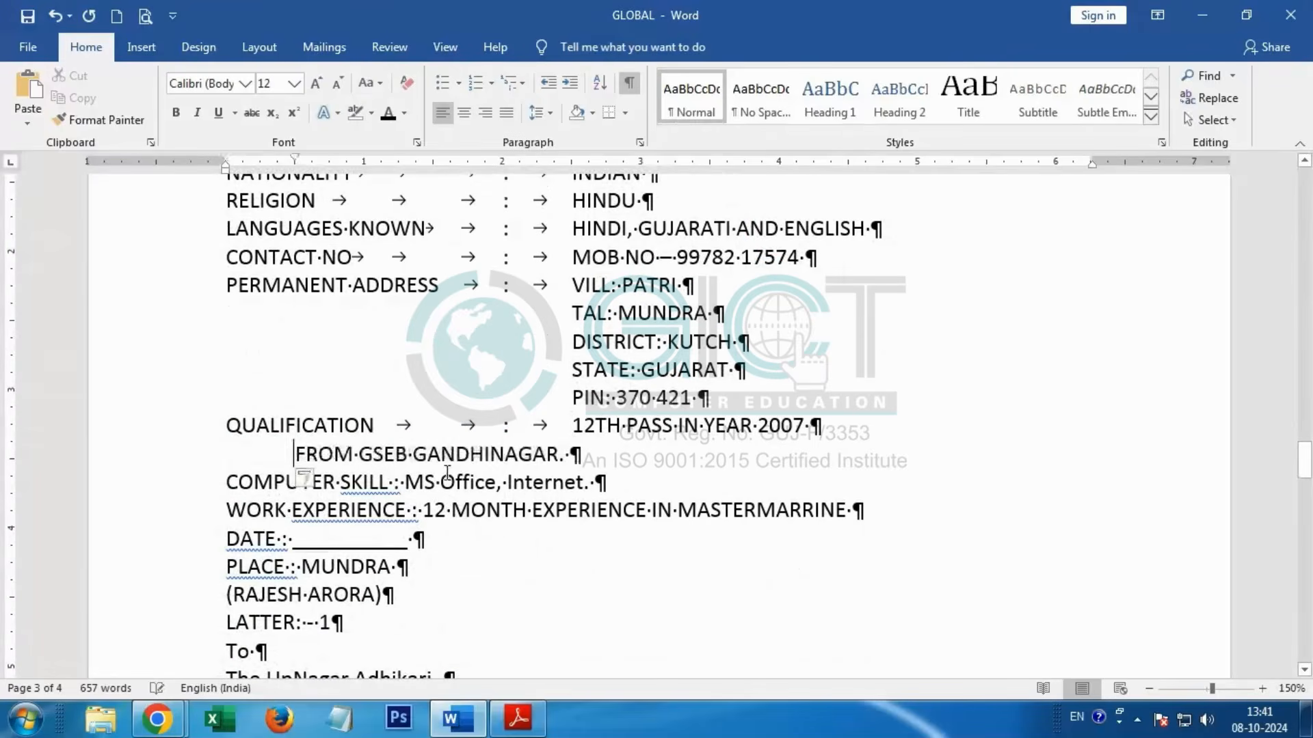
key(Tab)
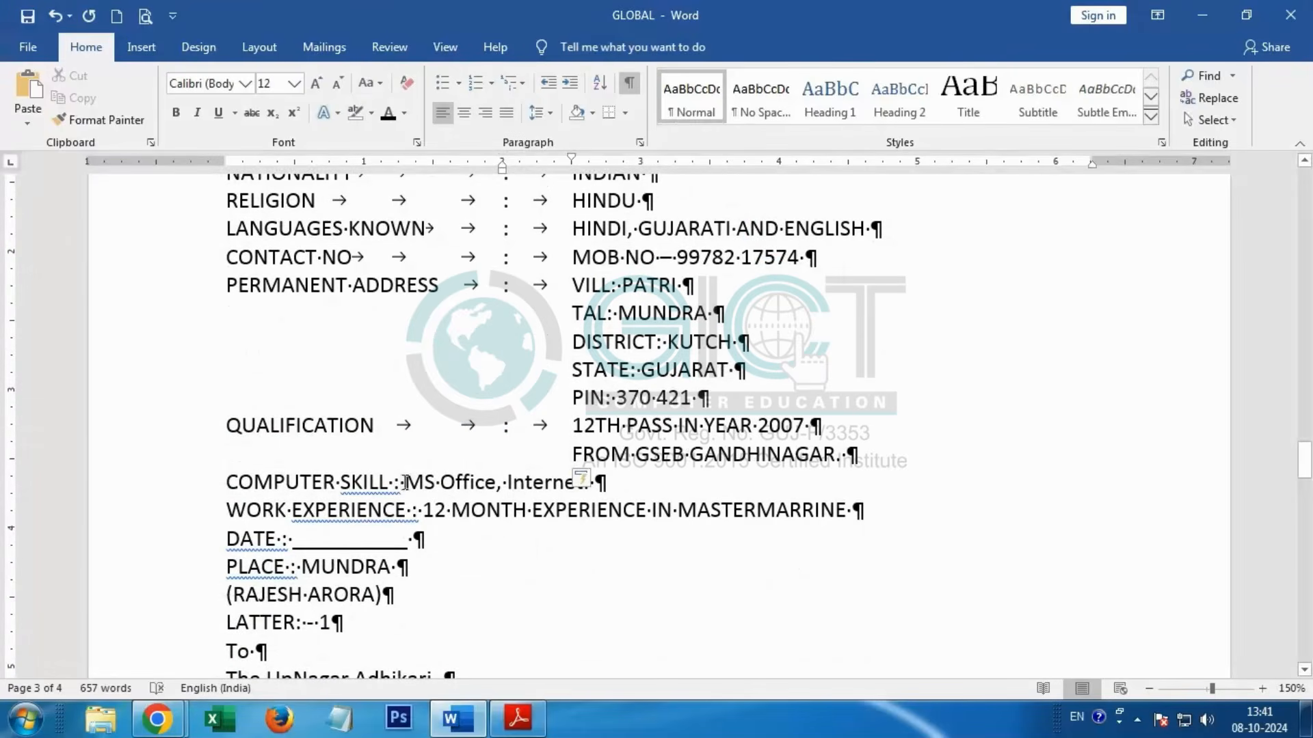
Step: In the COMPUTER SKILL line, replace the spaces around the colon with two tabs before and one tab after it
click(396, 481)
key(BackSpace)
key(Tab)
key(Tab)
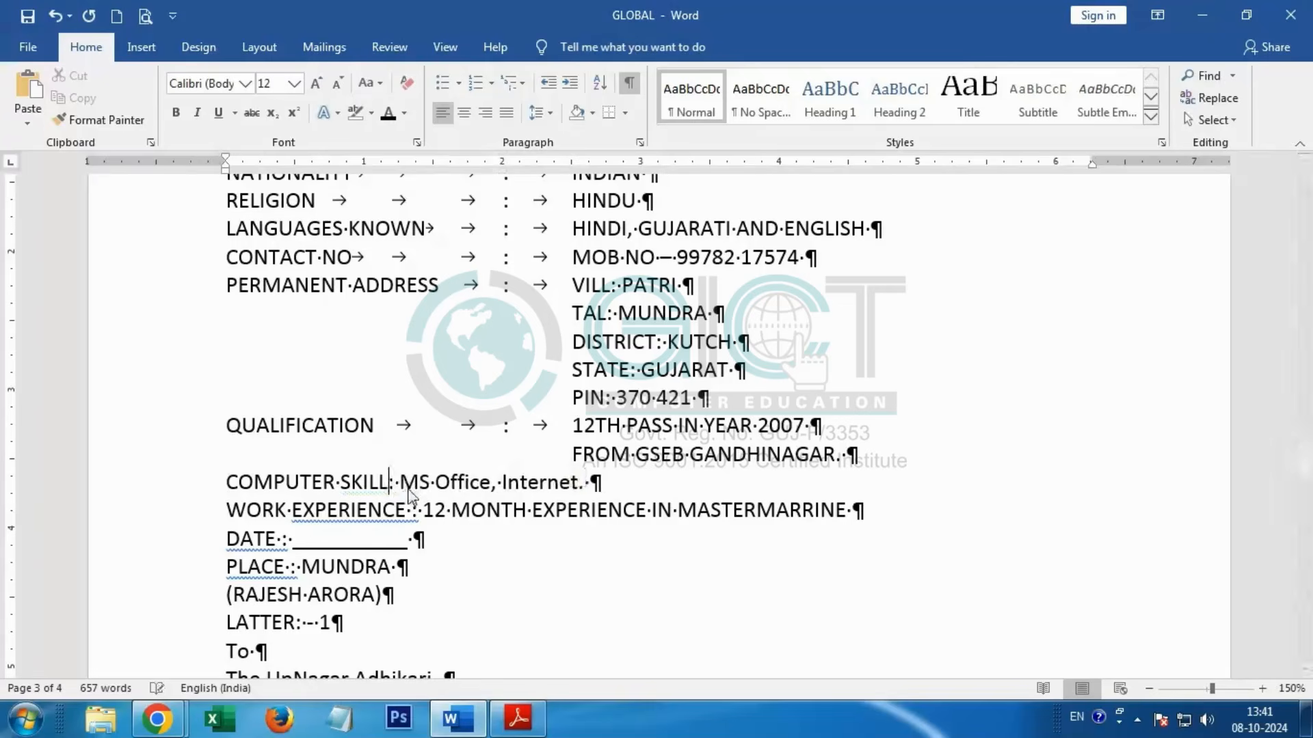
key(BackSpace)
key(Tab)
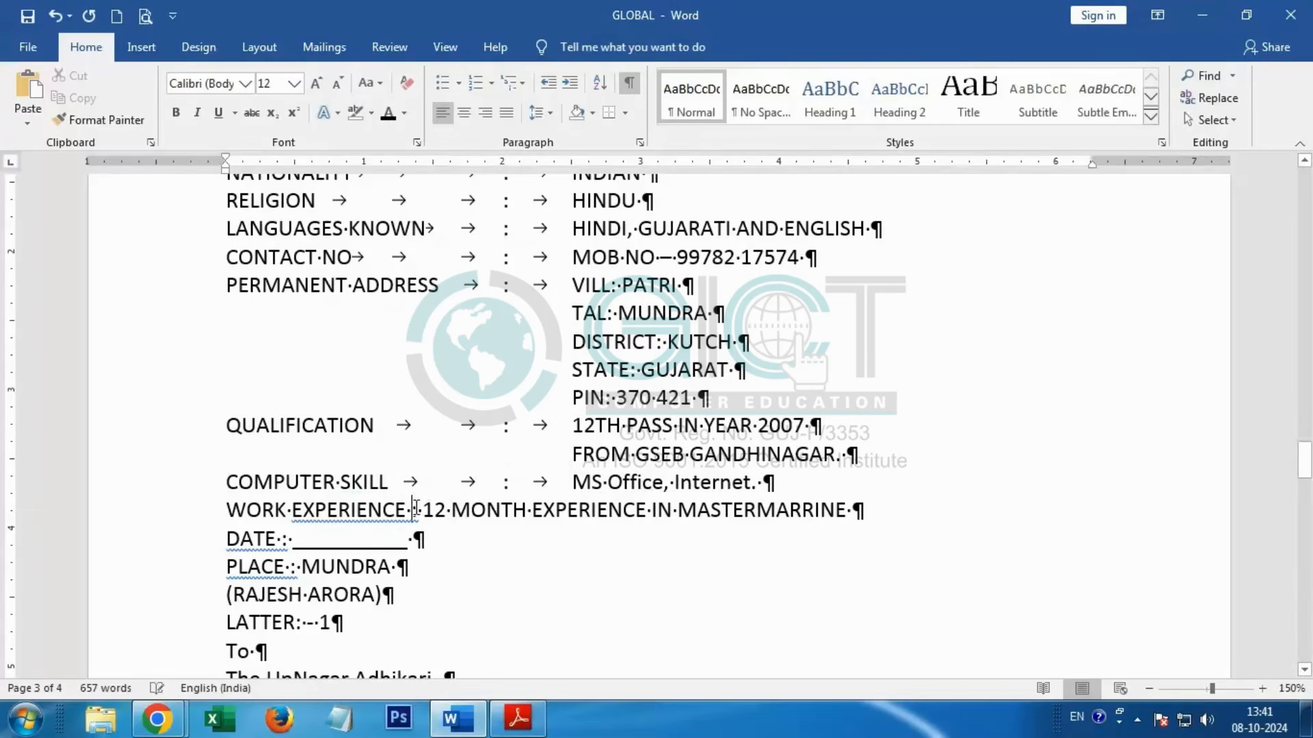
Step: In the WORK EXPERIENCE line, replace the spaces around the colon with two tabs before and one tab after it
key(BackSpace)
key(Tab)
key(Tab)
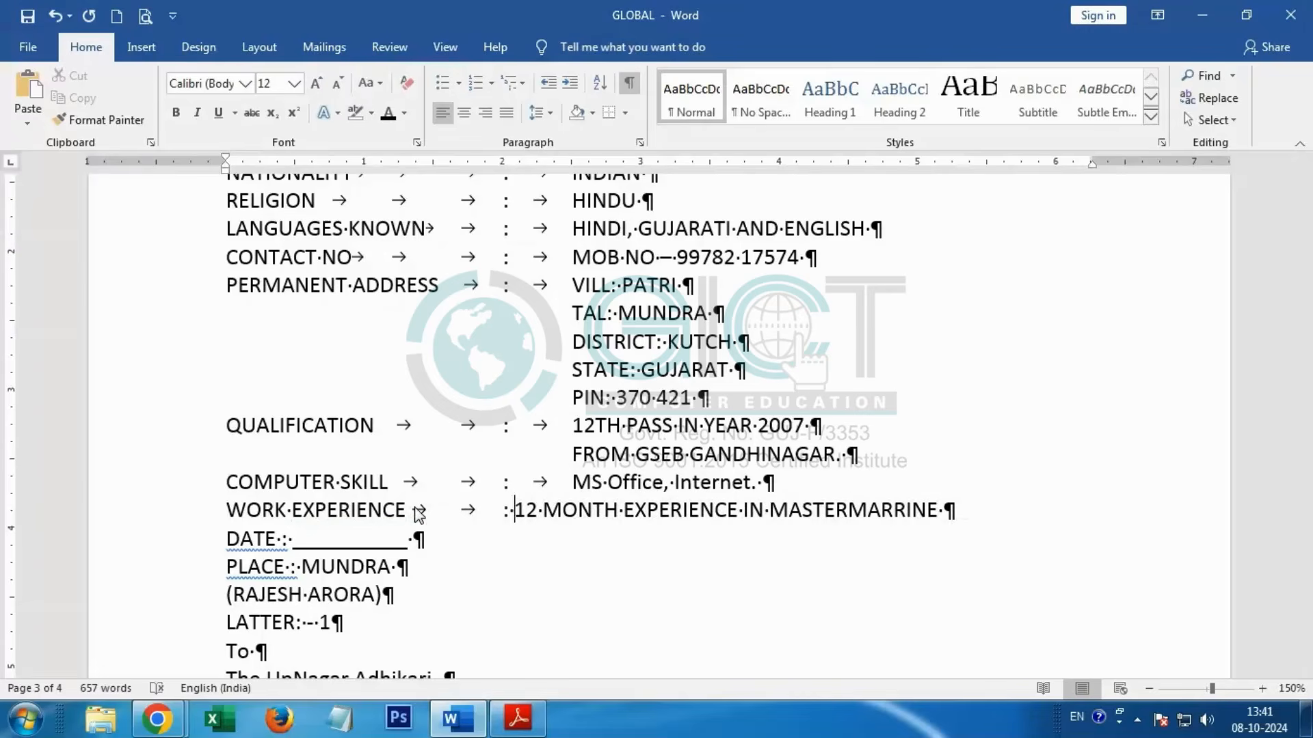
key(BackSpace)
key(Tab)
Step: In the DATE line, replace the spaces around the colon with two tabs before and one tab after it
scroll(226, 554, down, 1)
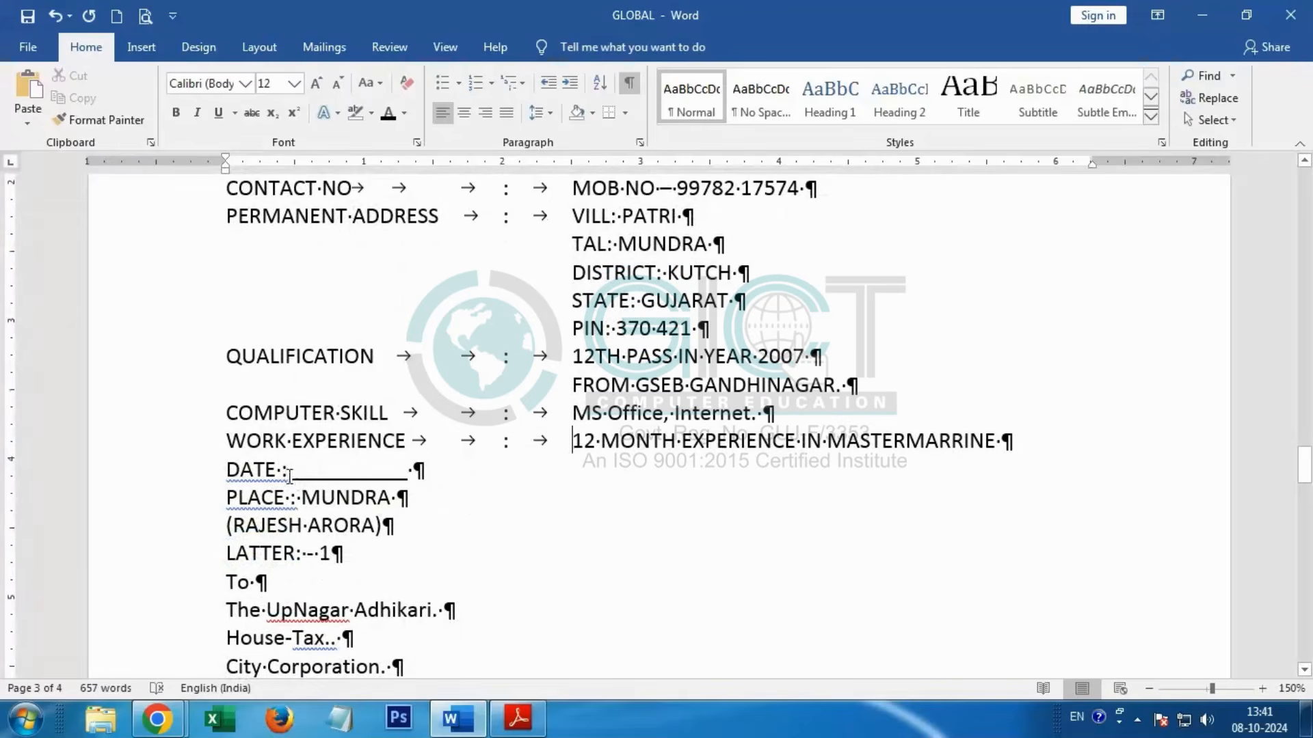
click(287, 472)
key(BackSpace)
key(Tab)
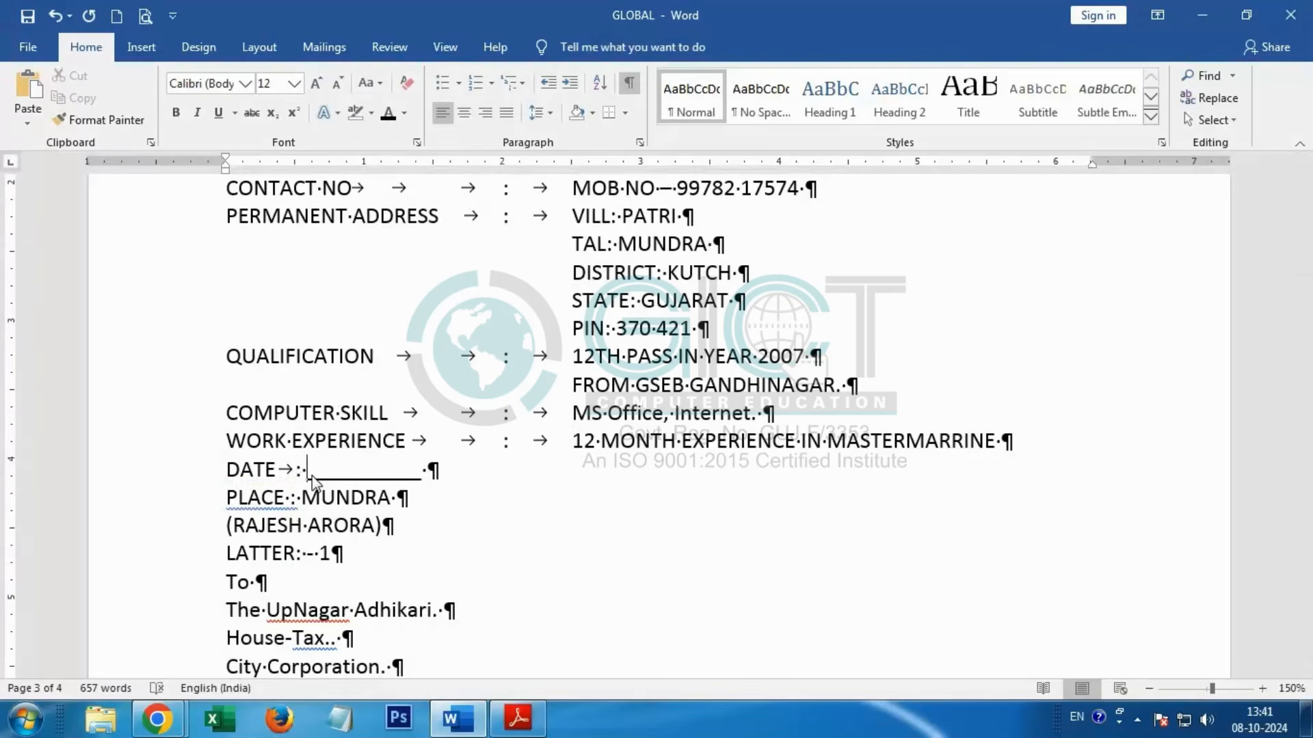
key(Tab)
key(BackSpace)
key(Tab)
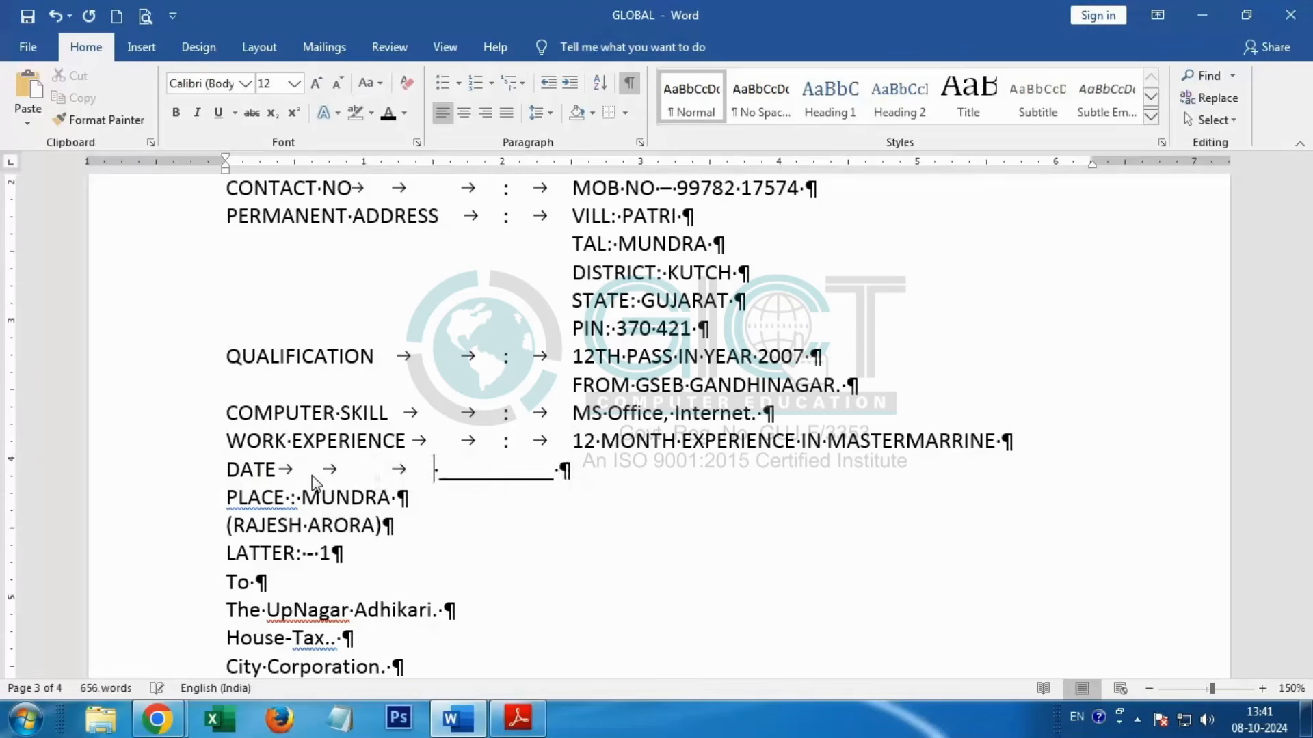
key(ctrl+z)
text(:)
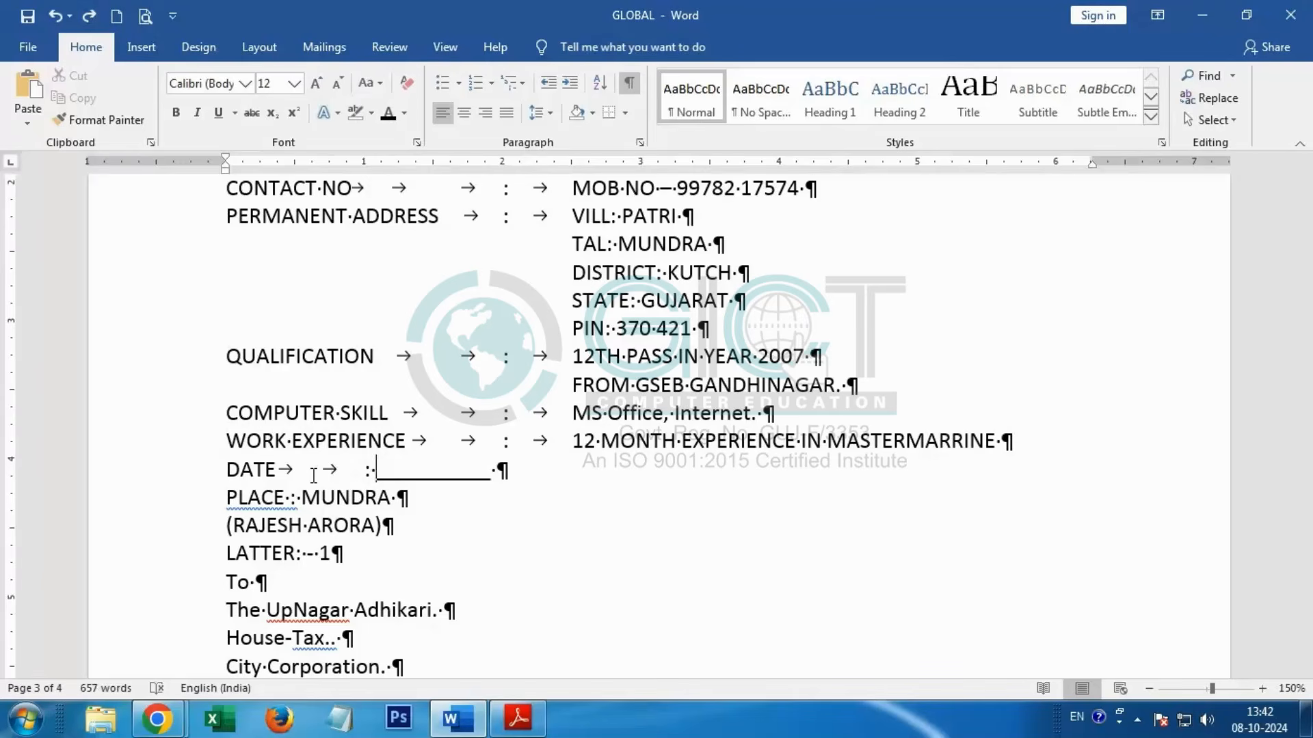
key(BackSpace)
key(Tab)
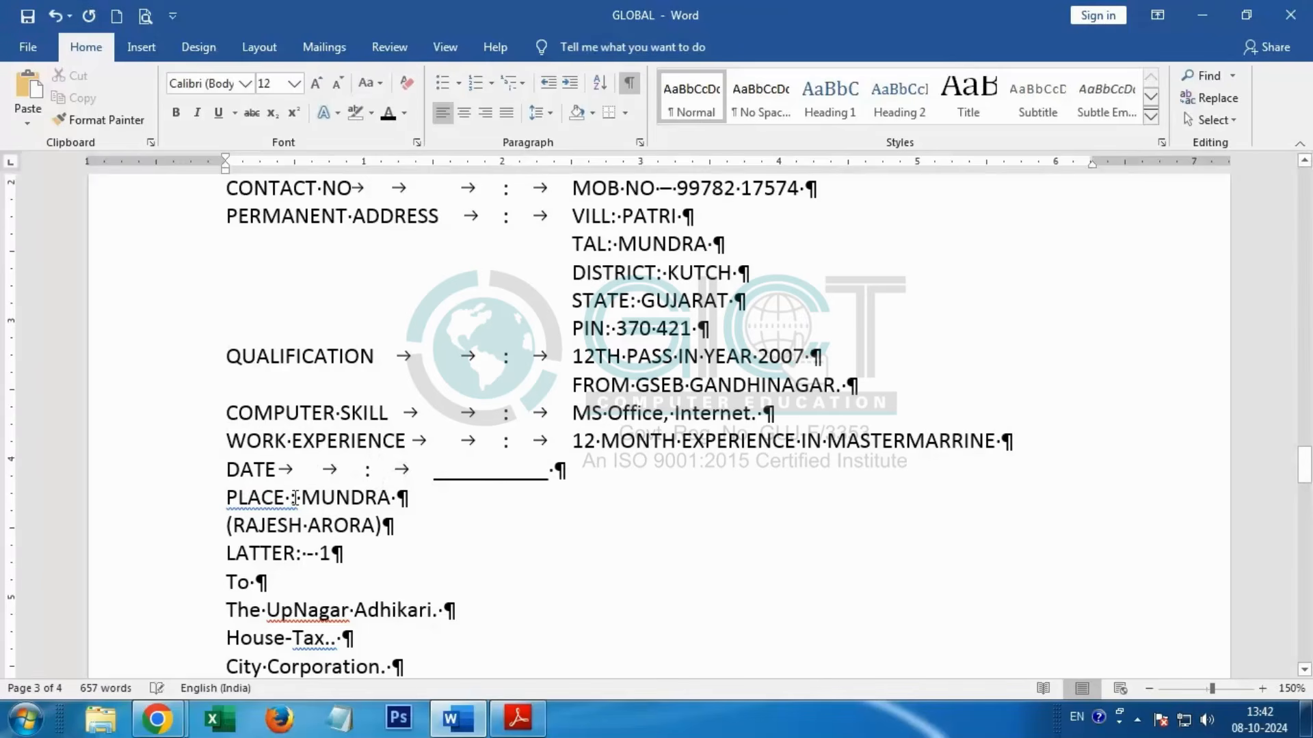
Step: In the PLACE line, replace the spaces around the colon with two tabs before and one tab after it
key(BackSpace)
key(Tab)
key(Tab)
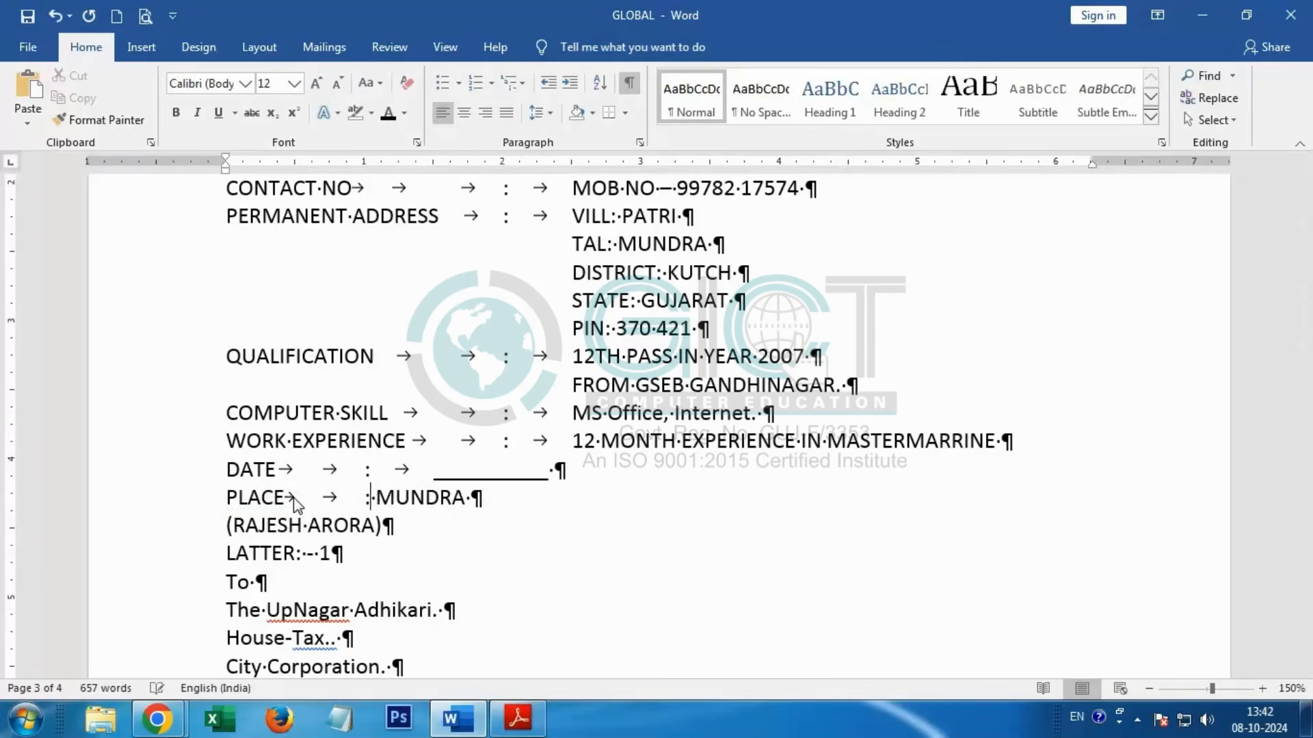
text(:)
key(BackSpace)
key(Tab)
Step: Right-align the bracketed signature name below the PLACE line and compare it with the practice book PDF
drag(222, 527, 410, 523)
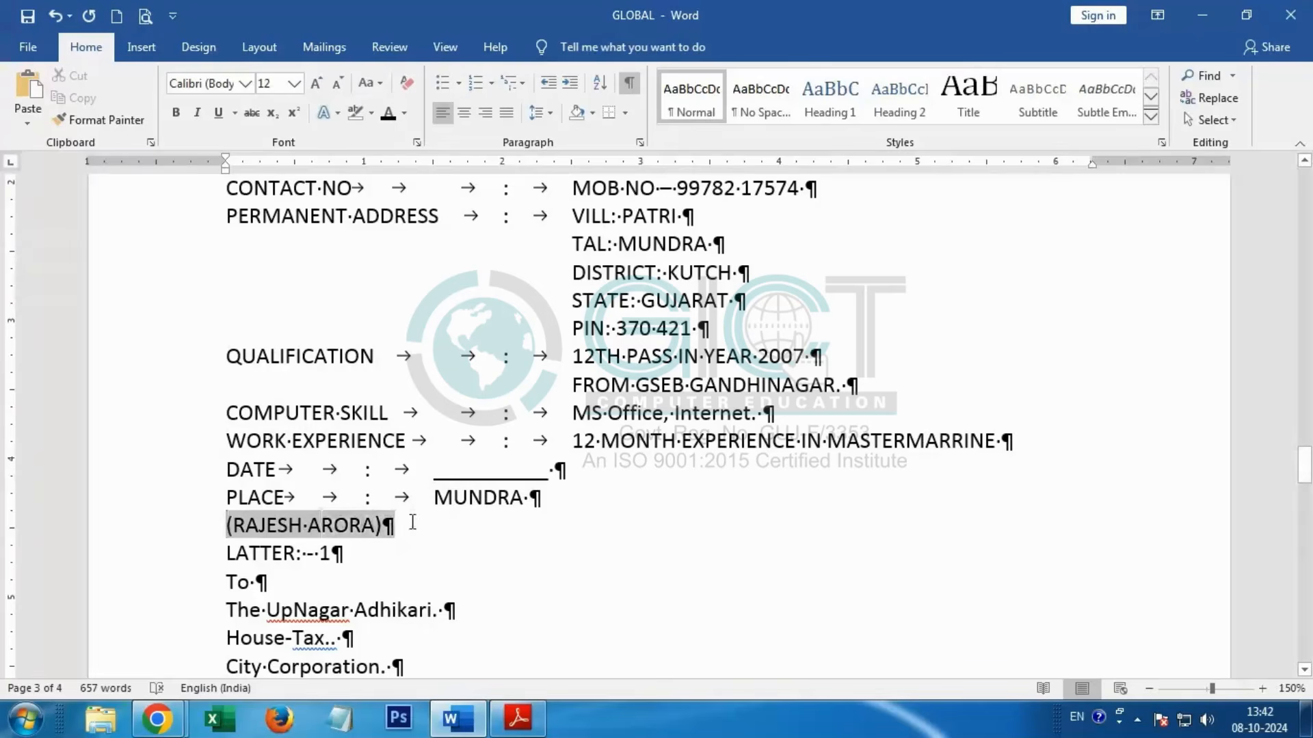
click(485, 113)
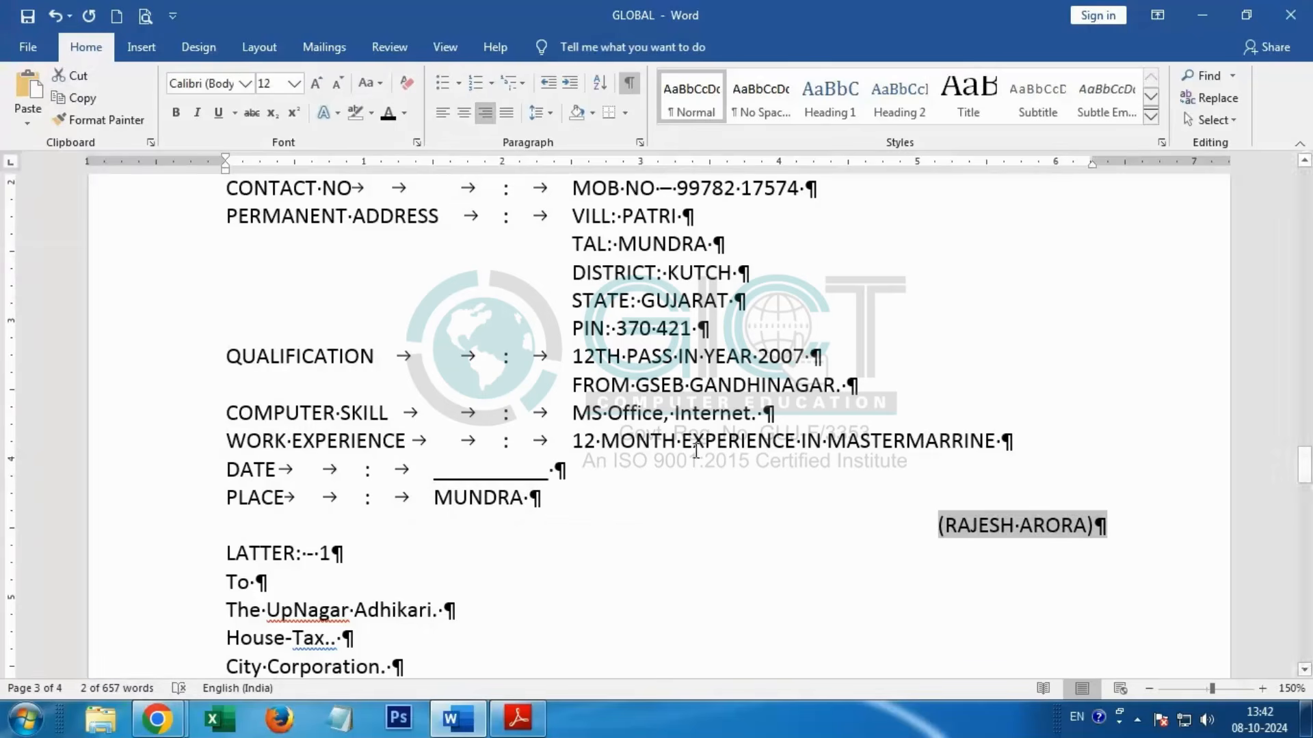
key(alt+Tab)
scroll(571, 547, down, 6)
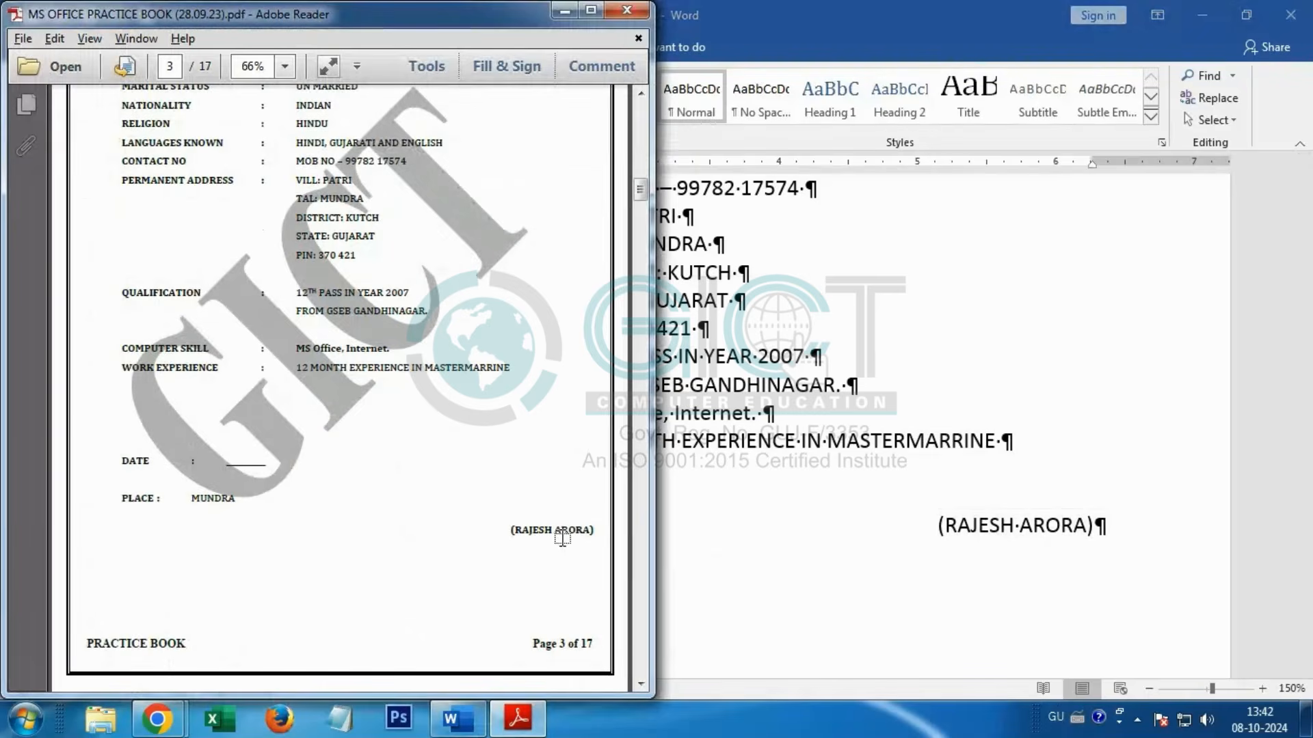
Step: In the Word document, make the NAME and FATHER'S NAME labels under the BIO-DATA heading bold
key(alt+Tab)
scroll(736, 527, up, 6)
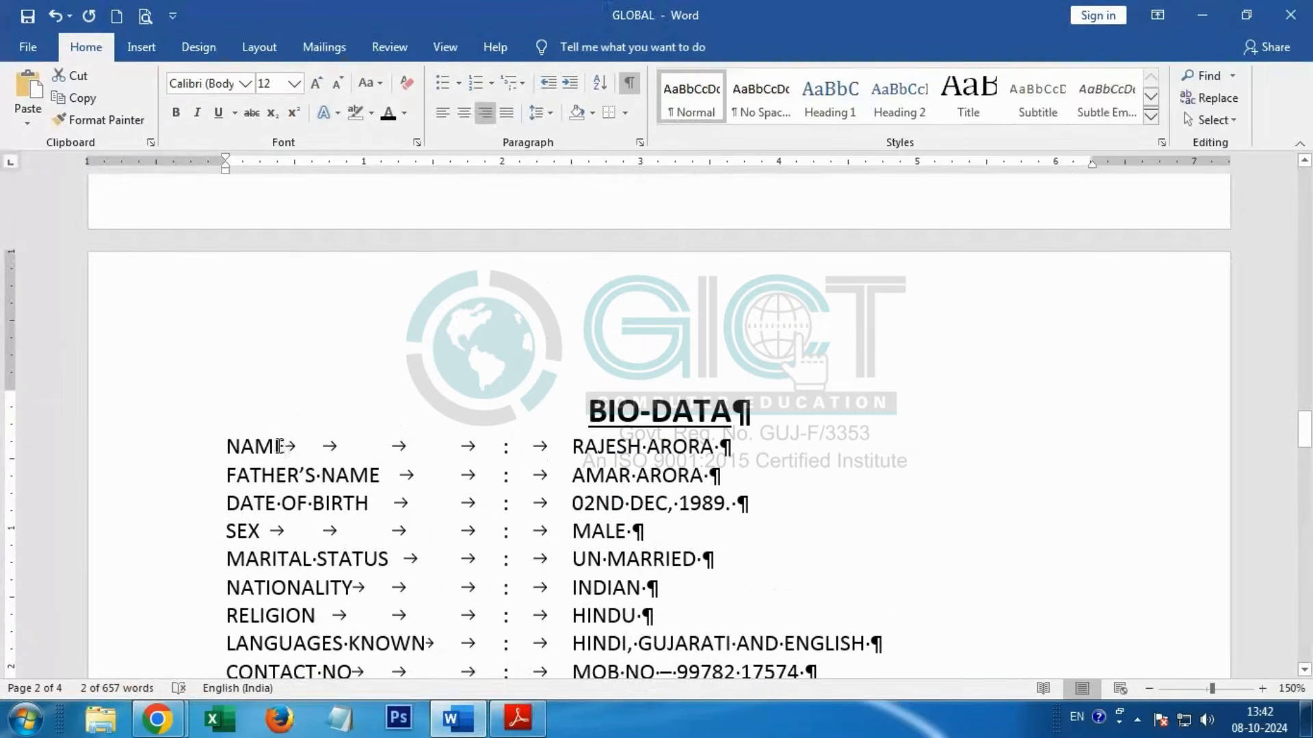
drag(280, 446, 199, 446)
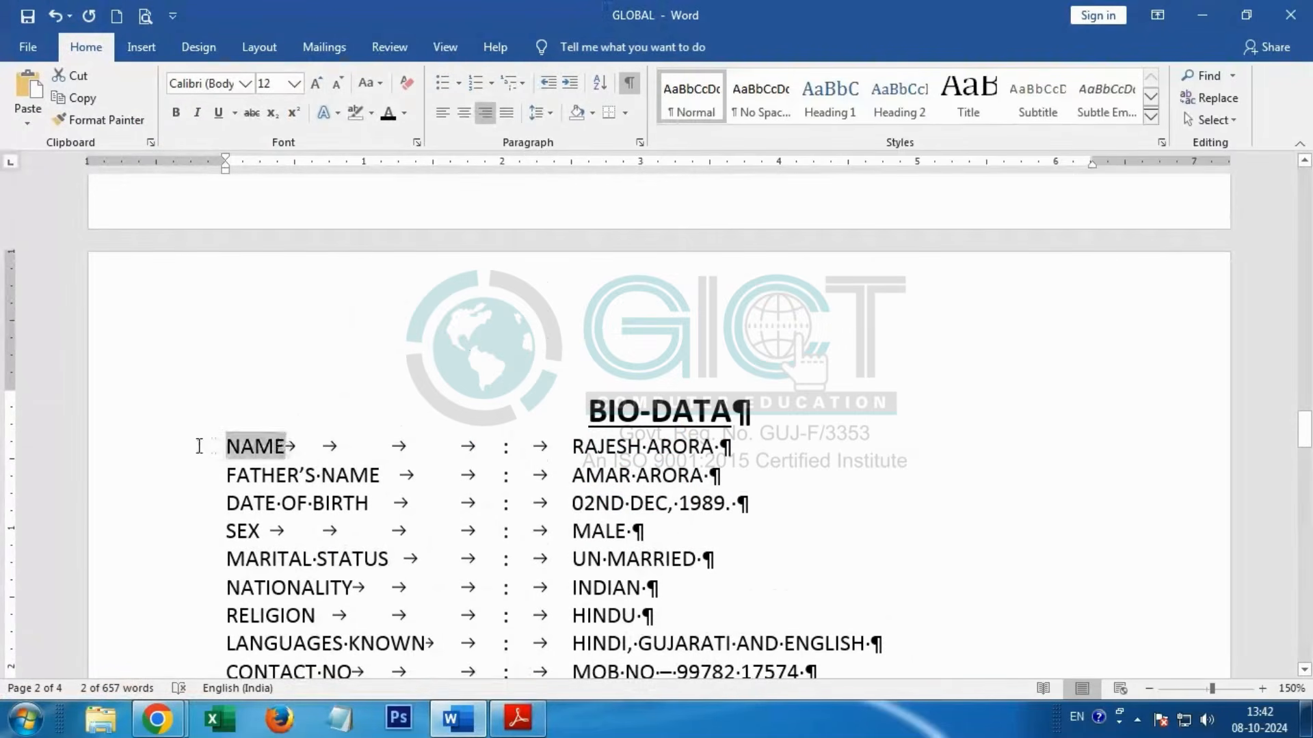
click(176, 113)
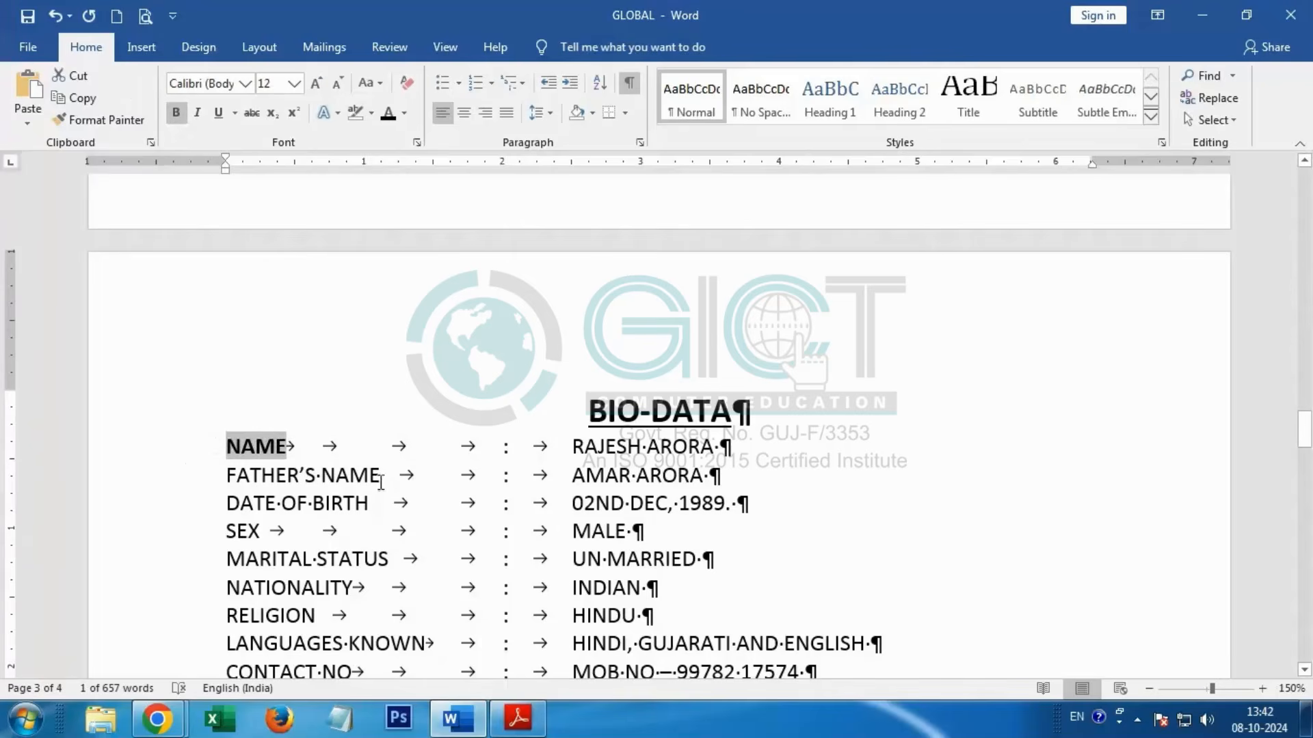
drag(381, 483, 170, 469)
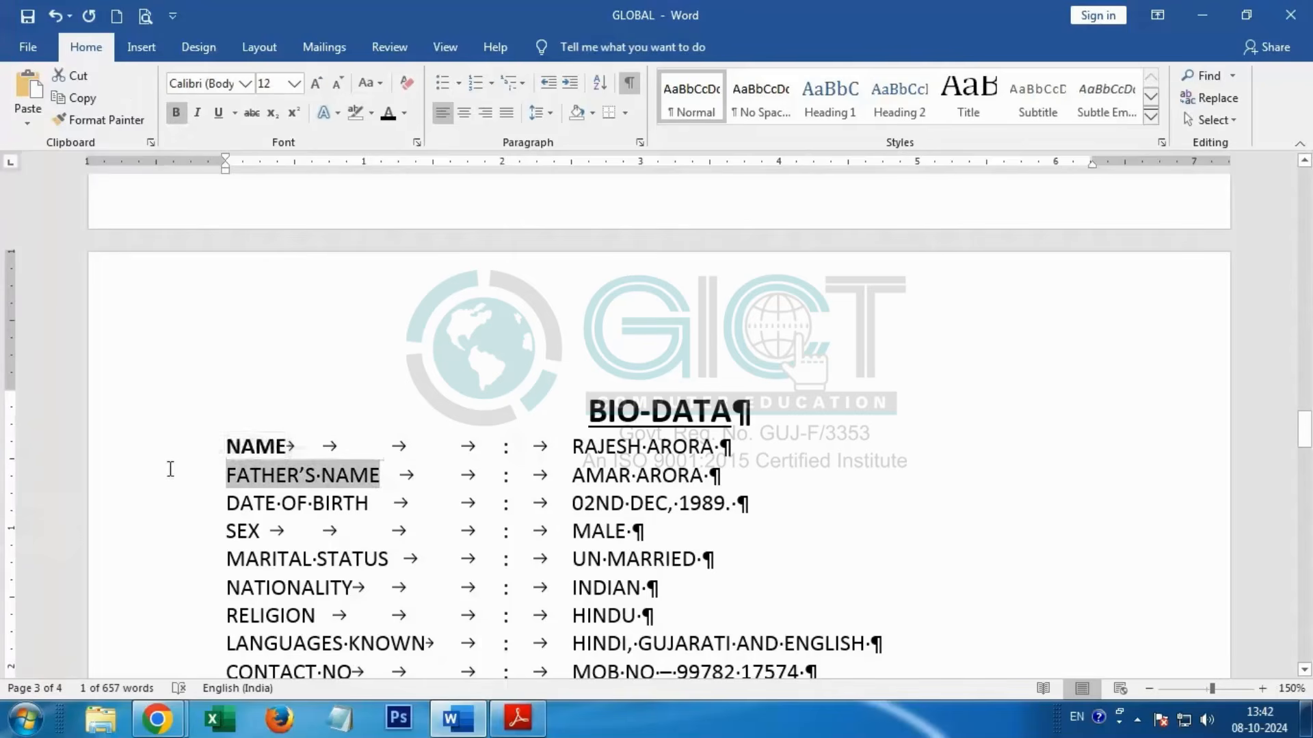
click(176, 113)
Step: Check which text is bold on the BIO-DATA page of the practice book PDF and return to the Word document
key(alt+Tab)
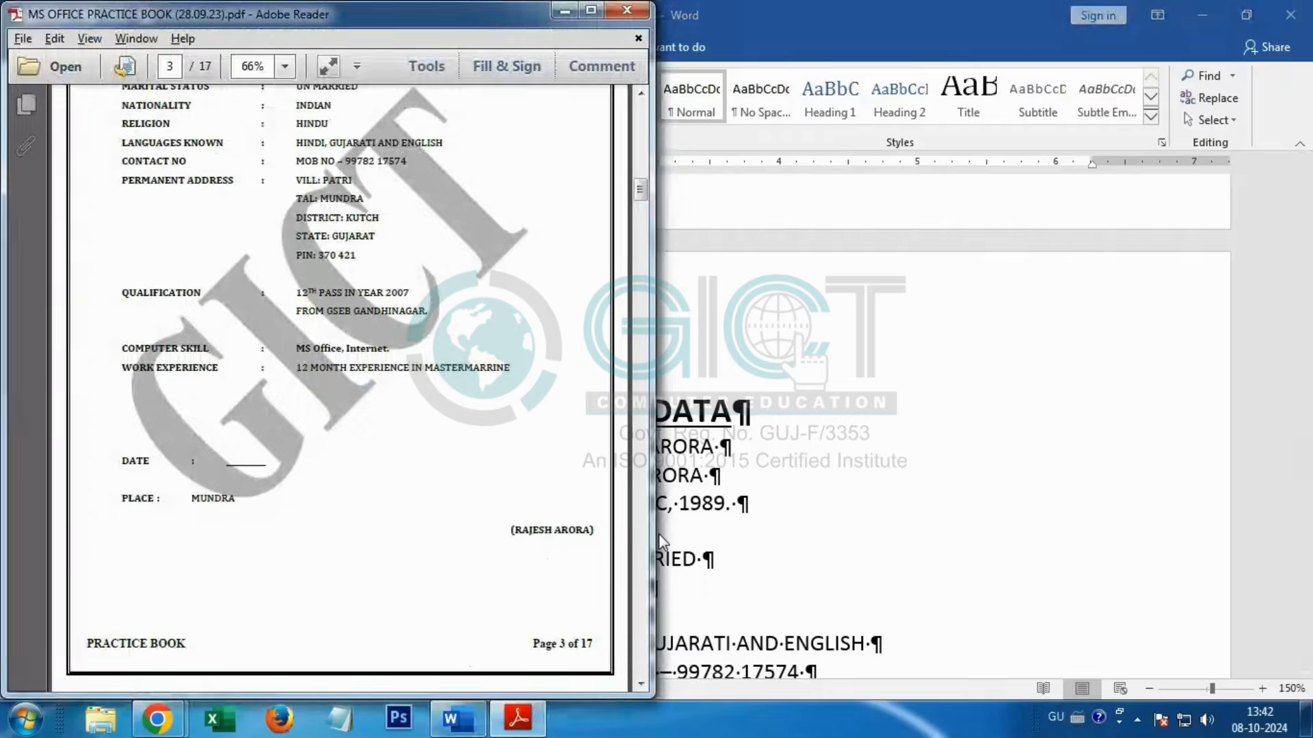
scroll(163, 186, up, 5)
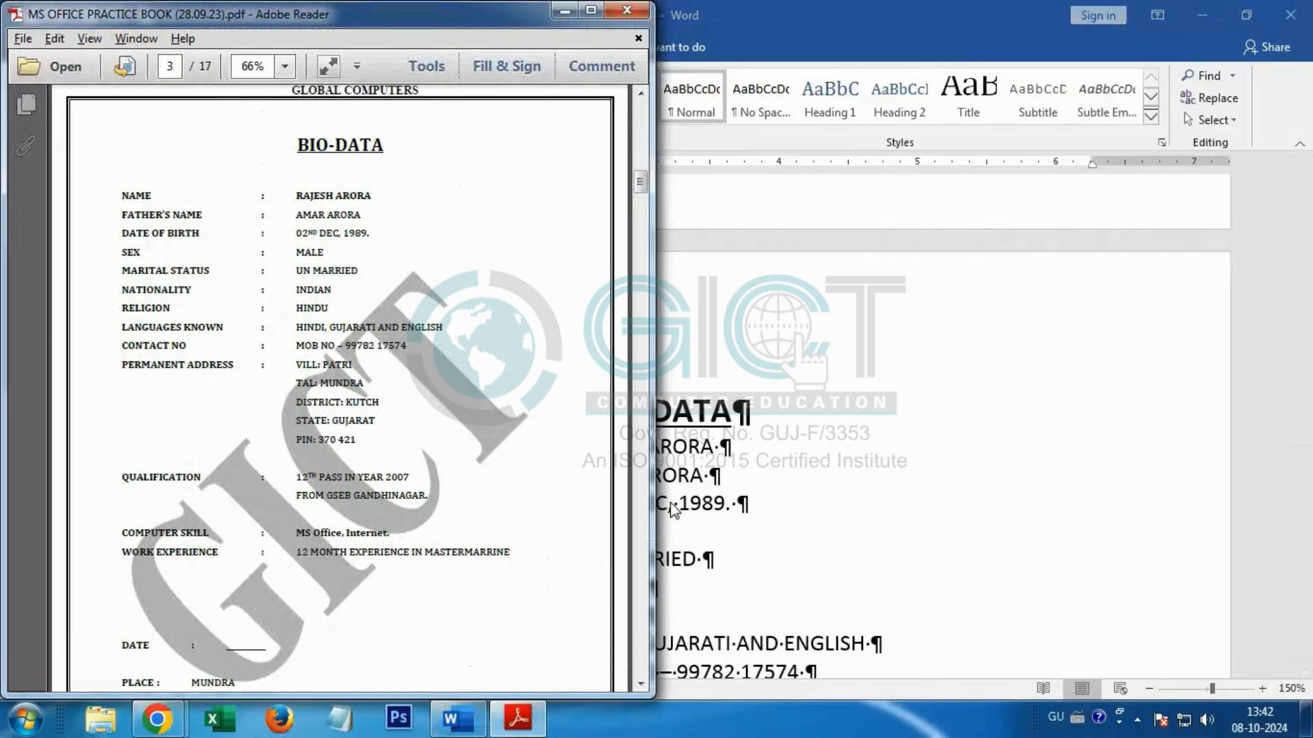
key(alt+Tab)
scroll(543, 523, down, 3)
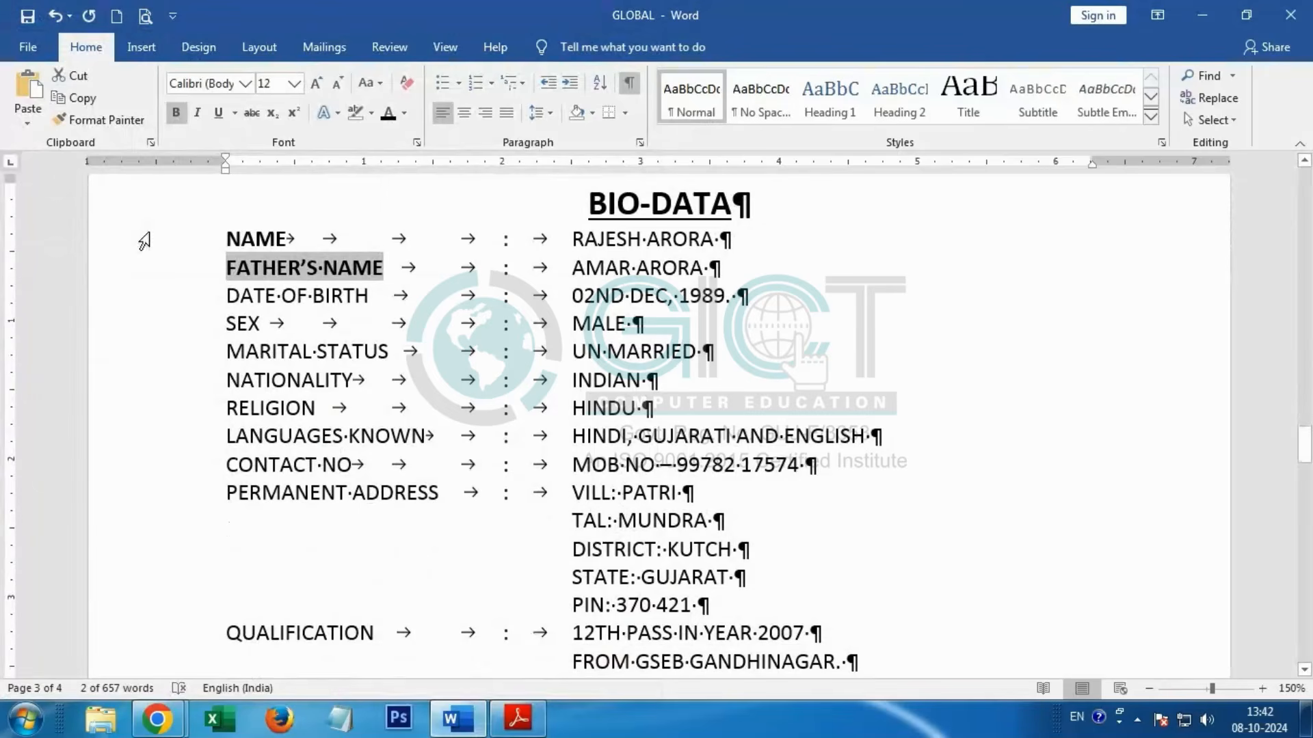
Step: Set line spacing to 2.0 for the BIO-DATA text from the NAME line through the bracketed signature
click(231, 239)
drag(231, 239, 1134, 194)
click(551, 113)
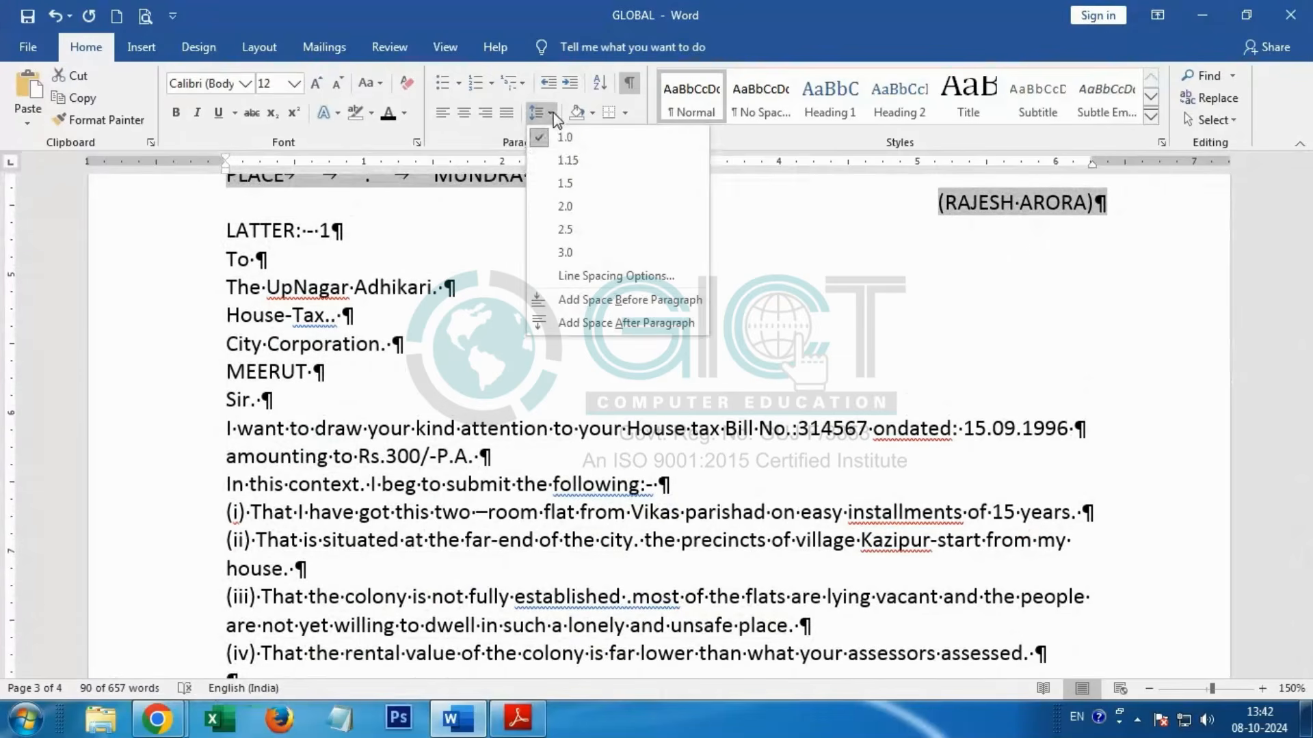
click(564, 207)
scroll(346, 396, down, 5)
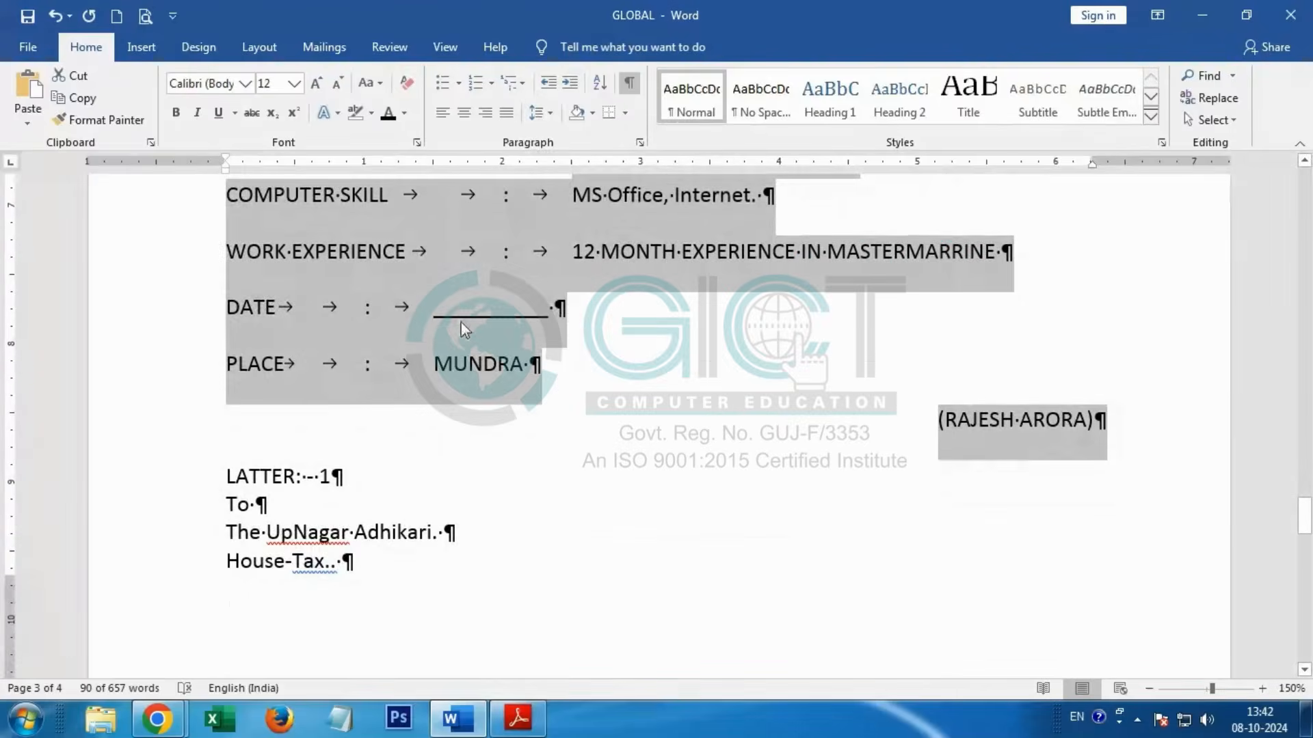
scroll(478, 335, down, 3)
scroll(483, 333, up, 10)
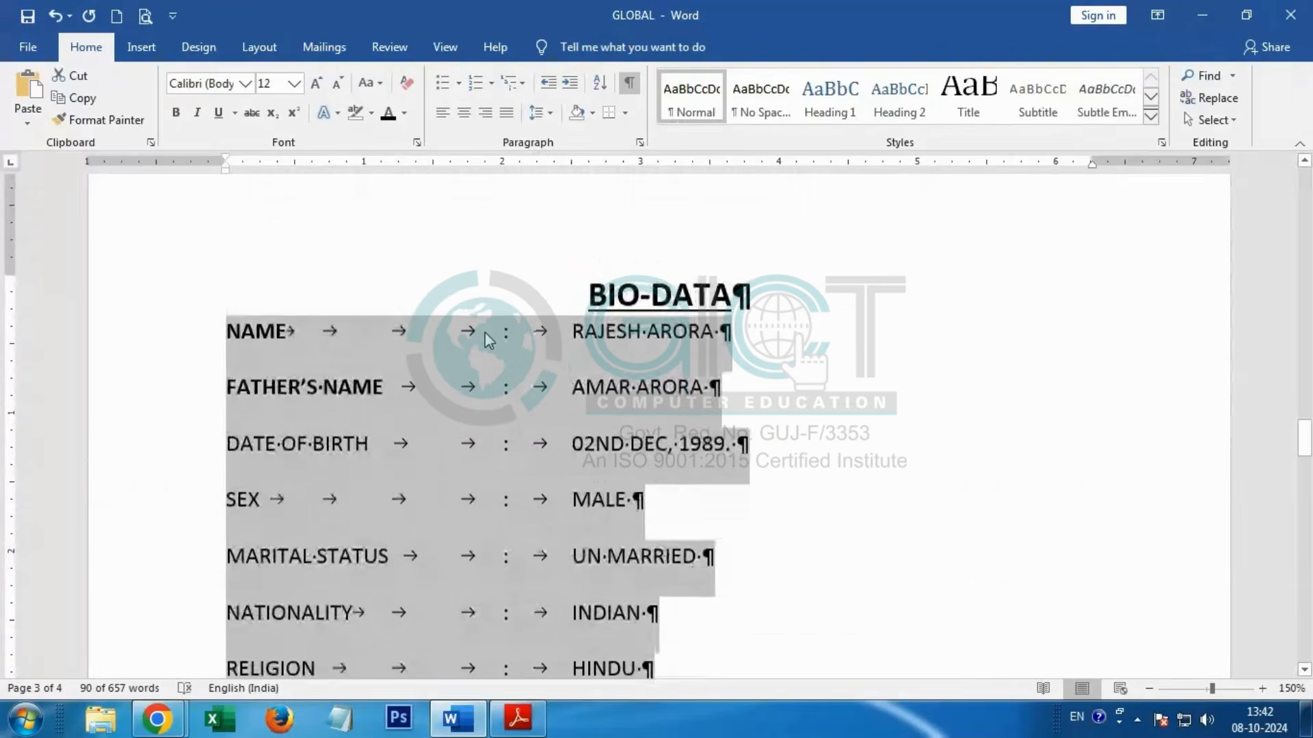
click(565, 362)
Step: Insert blank lines before the LATTER: - 1 heading to push it onto the next page
scroll(581, 346, down, 8)
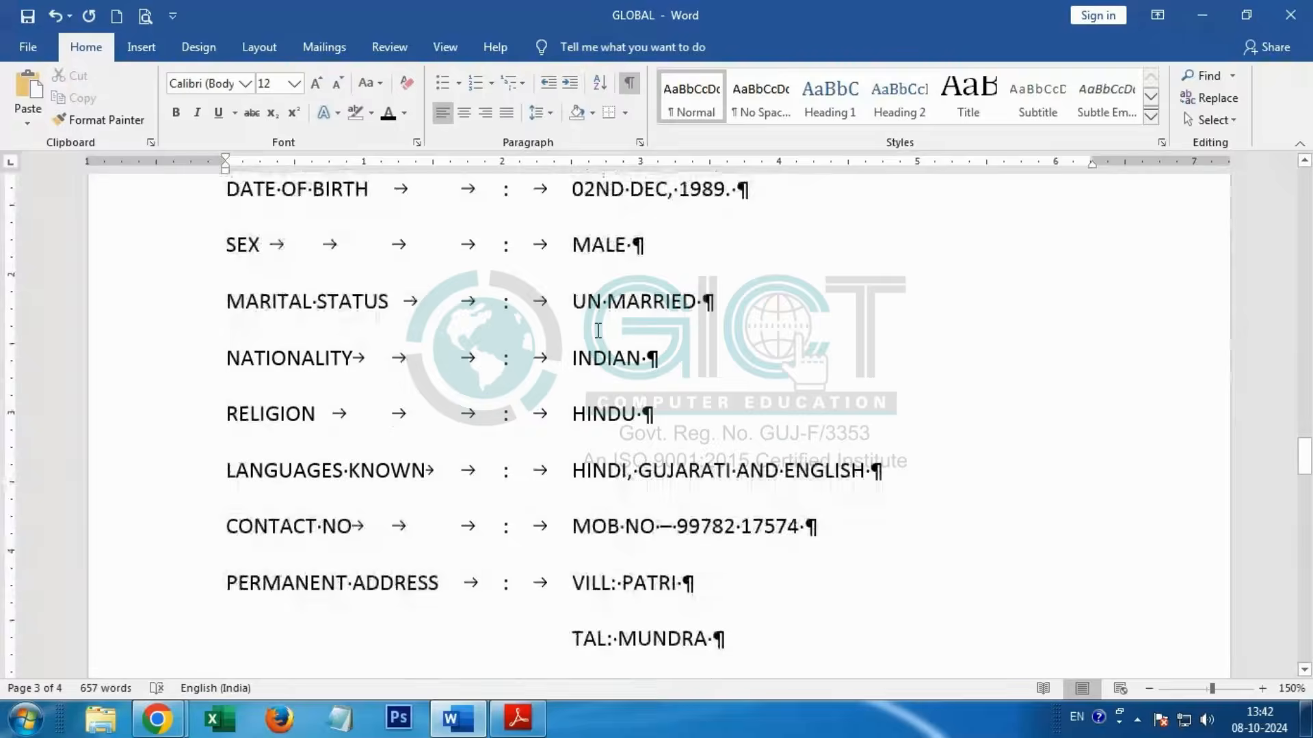
scroll(599, 331, down, 7)
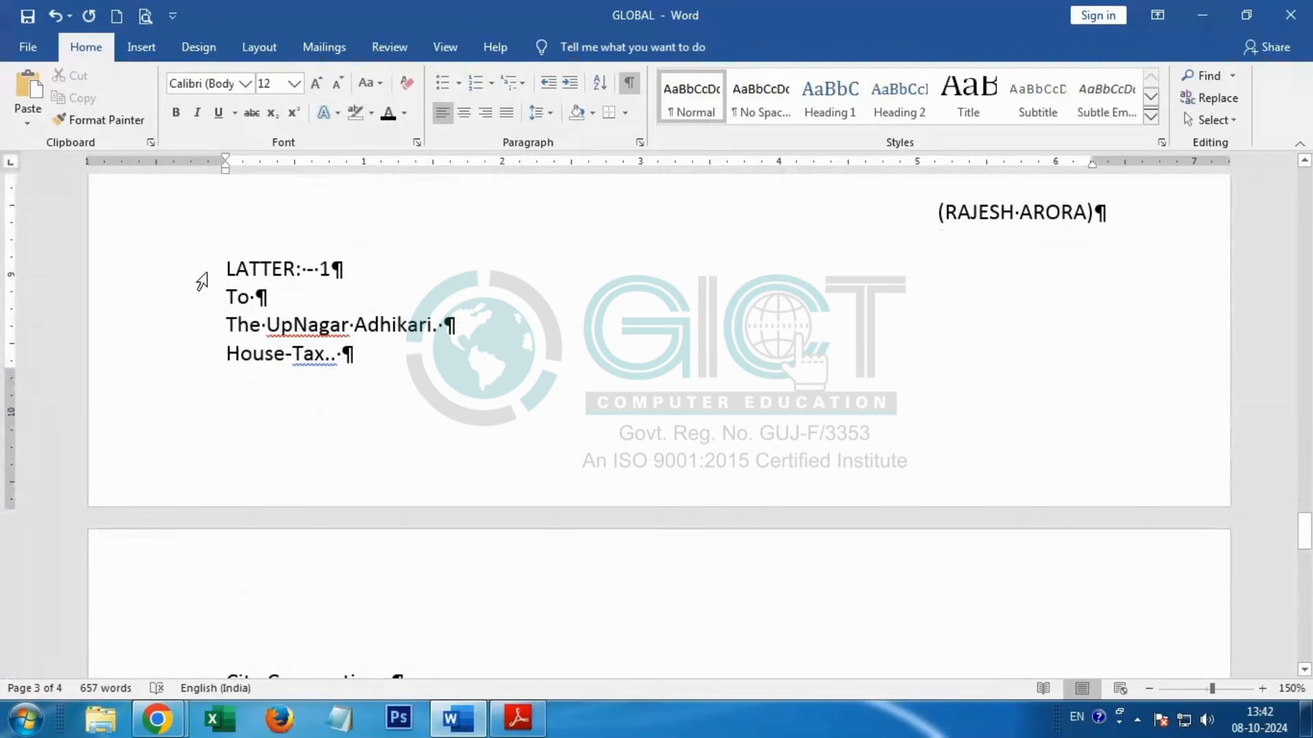
key(Return)
key(Return)
key(Return)
key(Return)
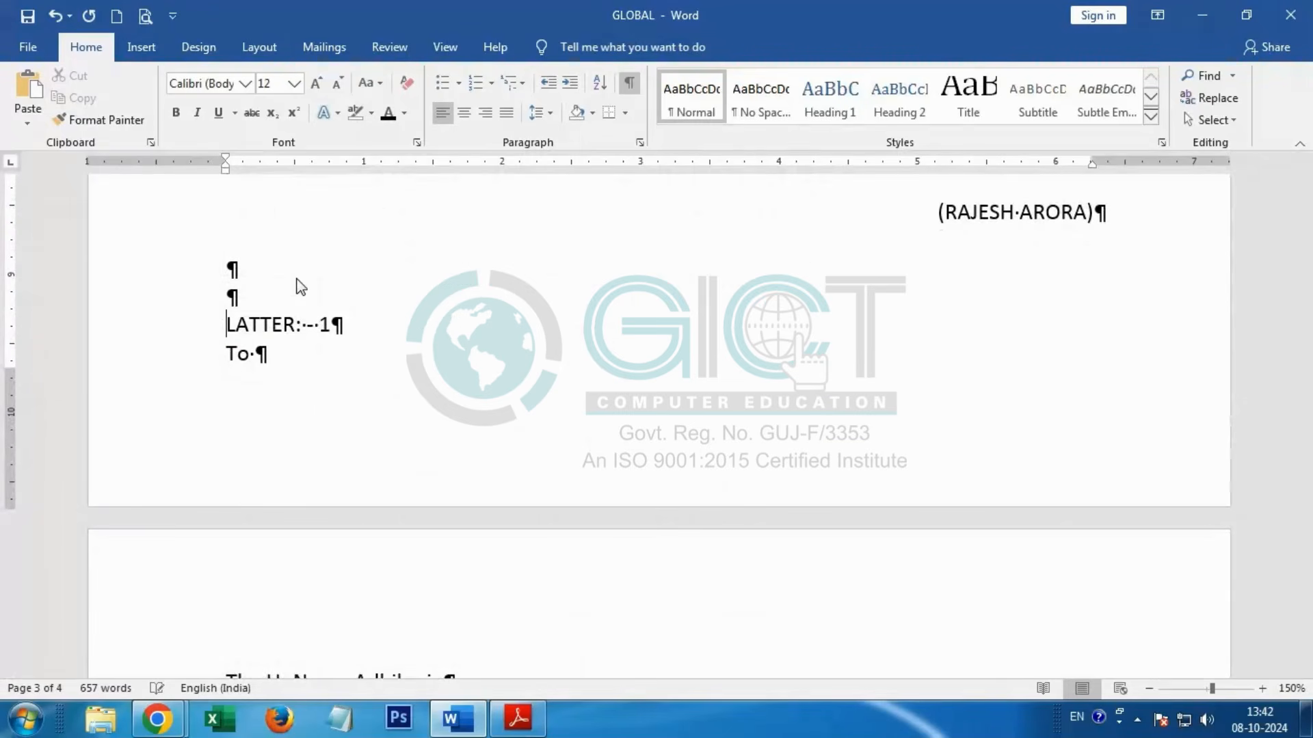
scroll(299, 277, down, 7)
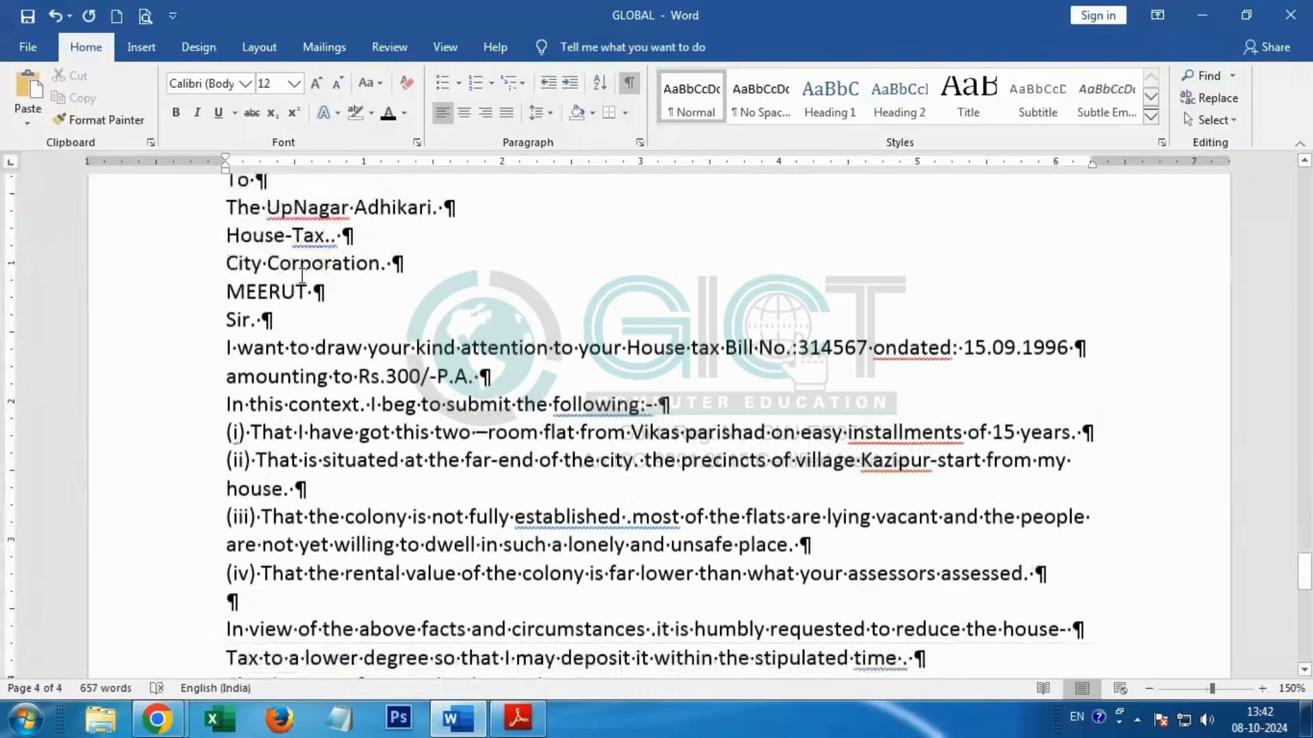
Step: Check the paragraph layout of LATTER: - 1 in the practice book PDF and return to the Word document
key(alt+Tab)
scroll(253, 440, down, 10)
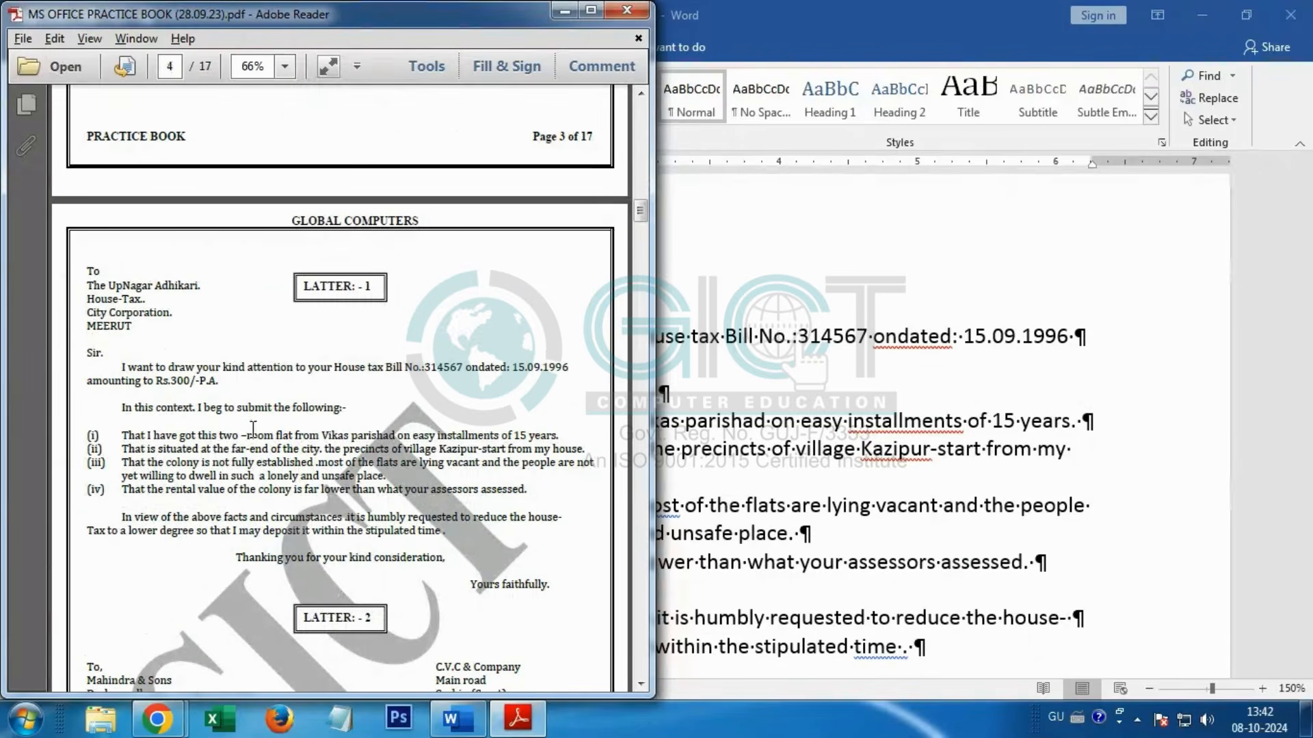
key(alt+Tab)
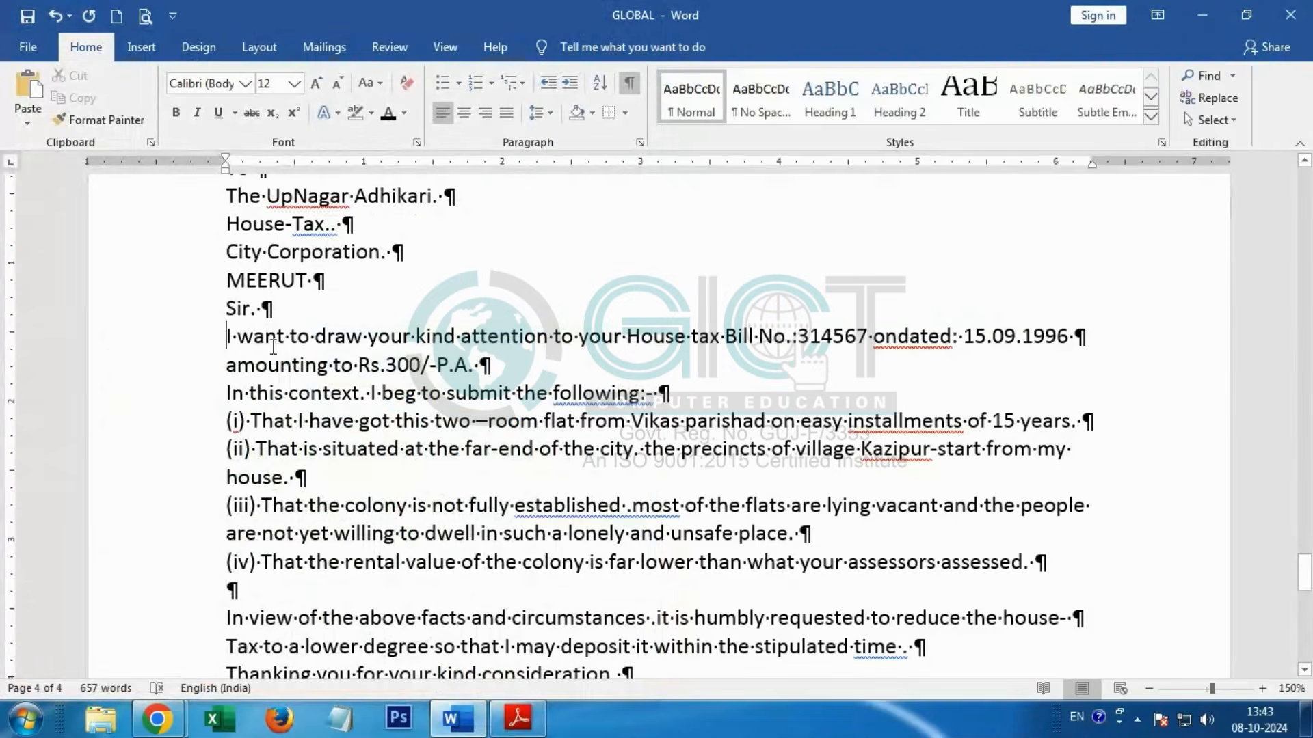
Step: Indent the first lines of the "I want to draw" and "In this context" paragraphs by one tab in LATTER: - 1
scroll(273, 346, up, 2)
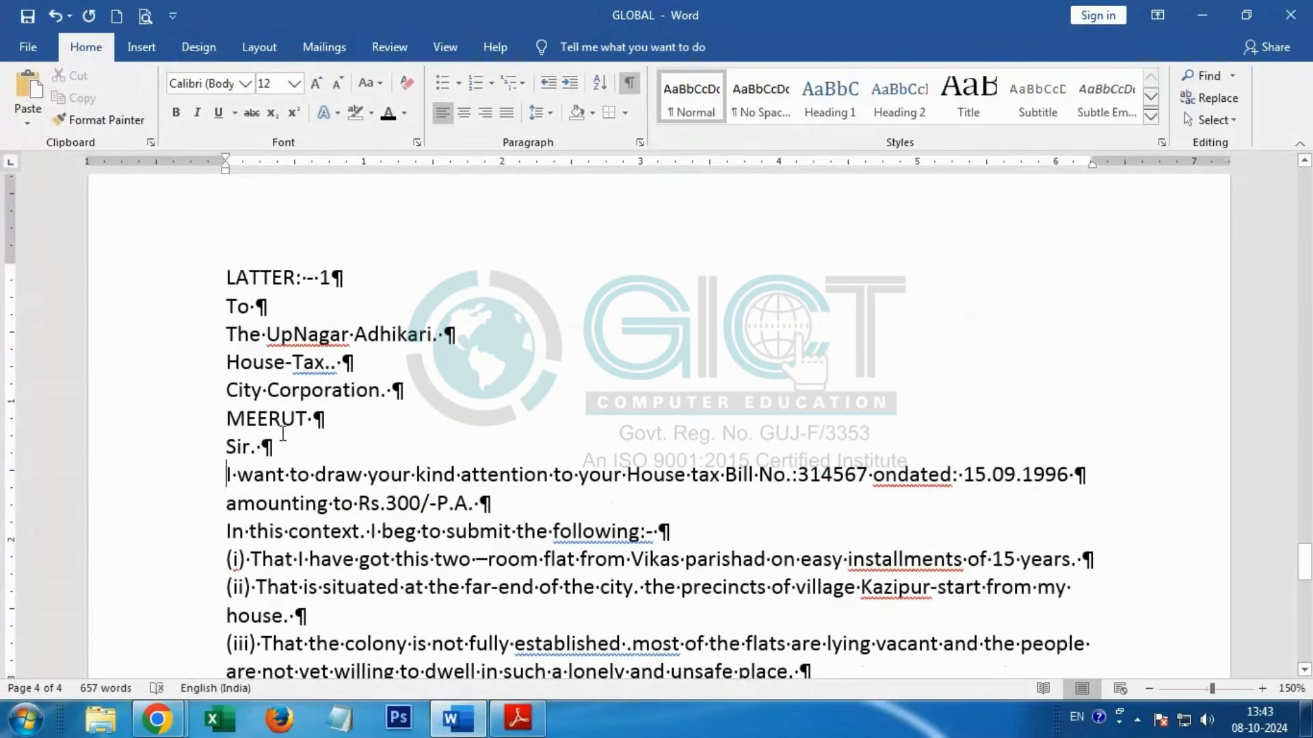
key(Tab)
scroll(282, 438, down, 4)
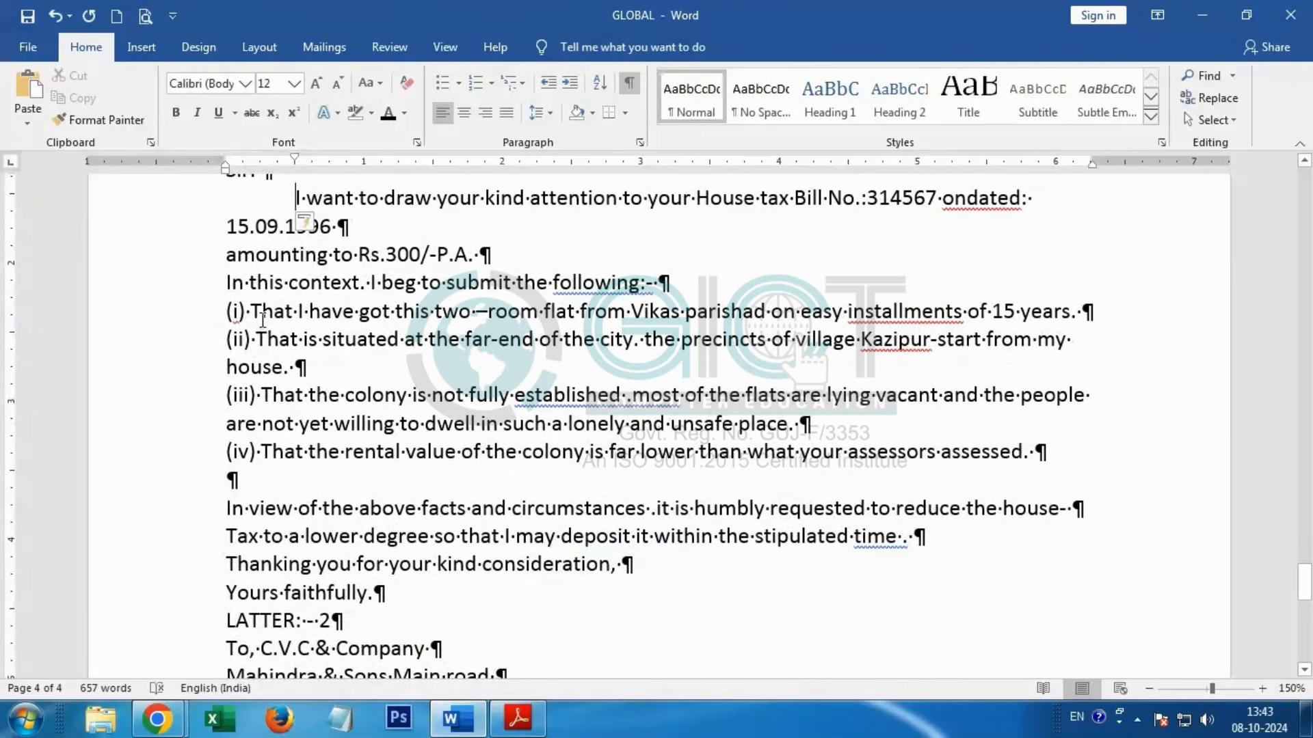
click(227, 283)
key(Tab)
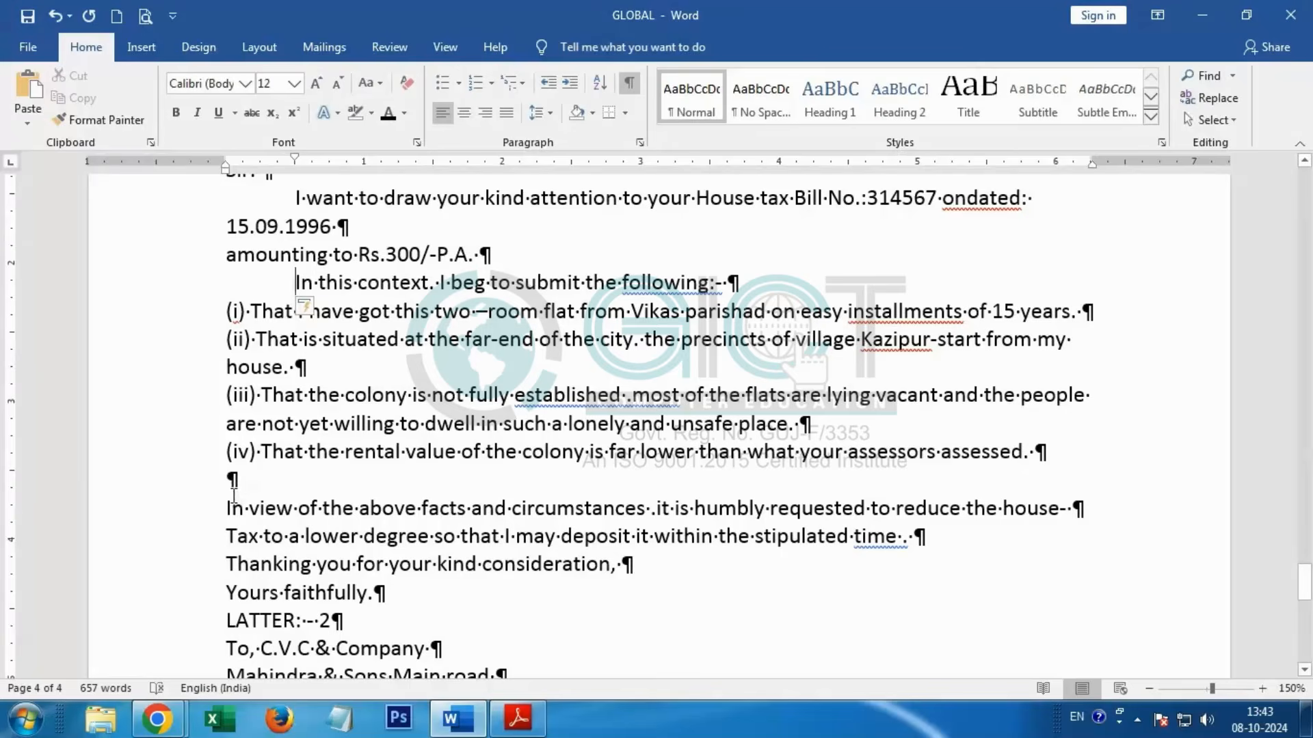
Step: Center the LATTER: - 2 heading and make it bold, underlined and 18 pt
scroll(233, 493, down, 3)
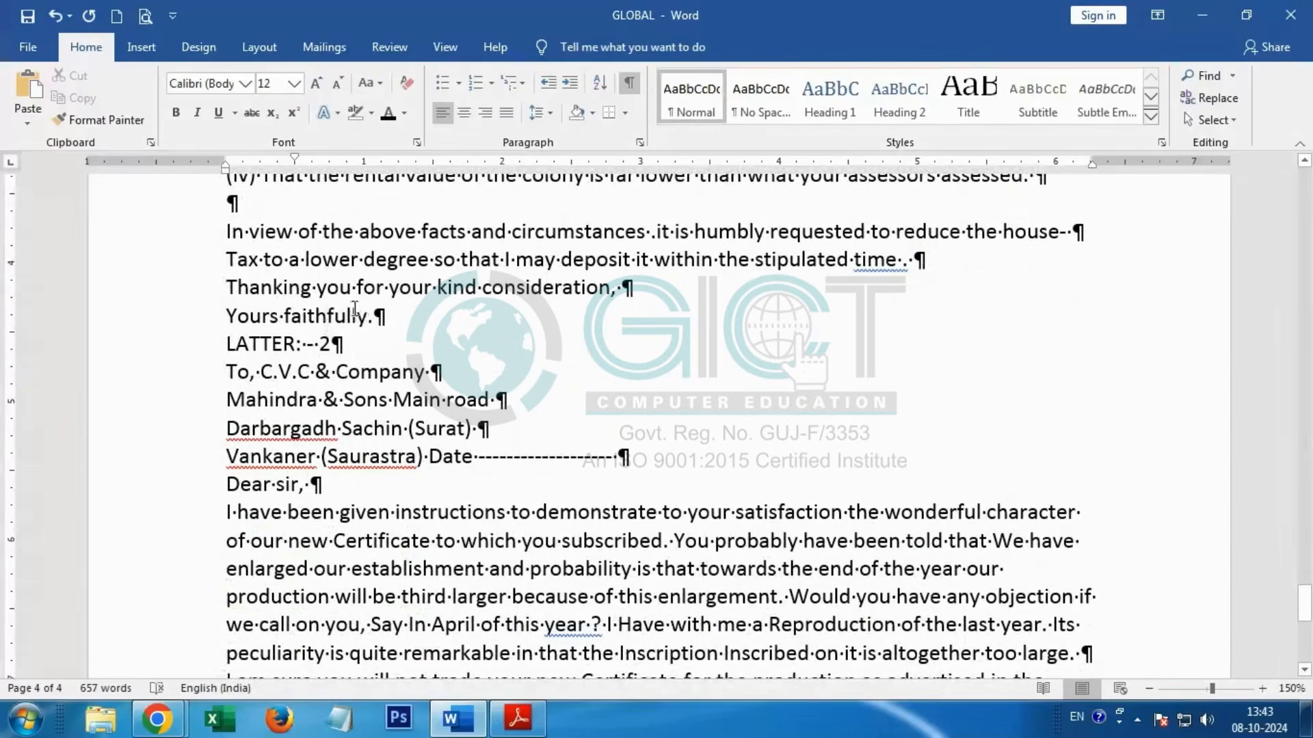
drag(230, 350, 370, 339)
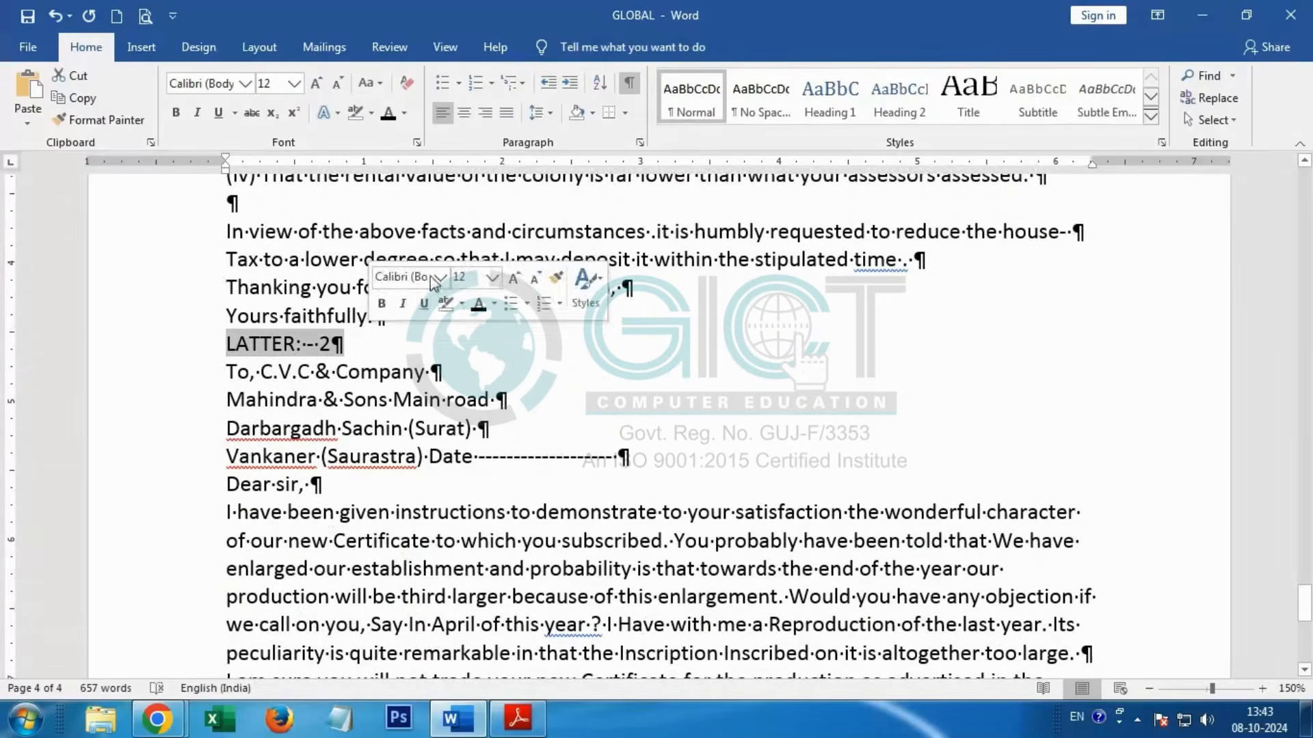
click(464, 113)
click(176, 113)
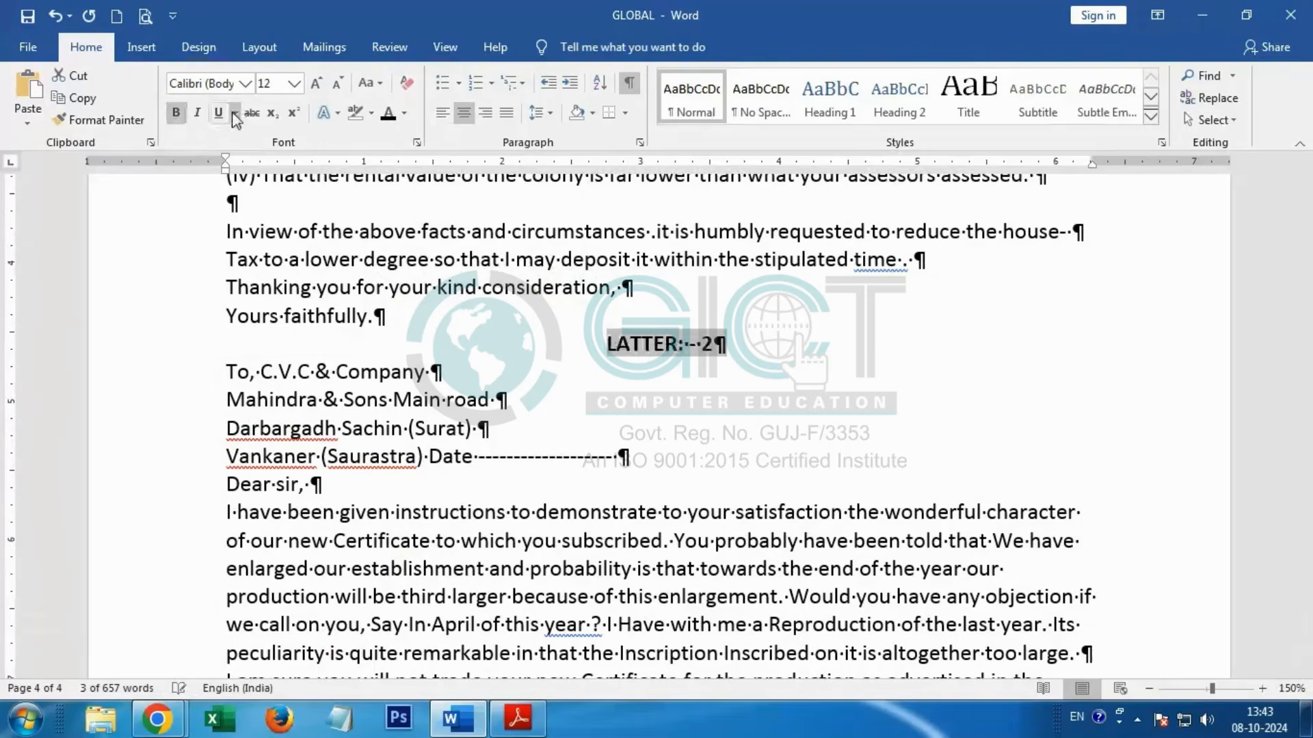
click(218, 113)
click(267, 83)
click(295, 87)
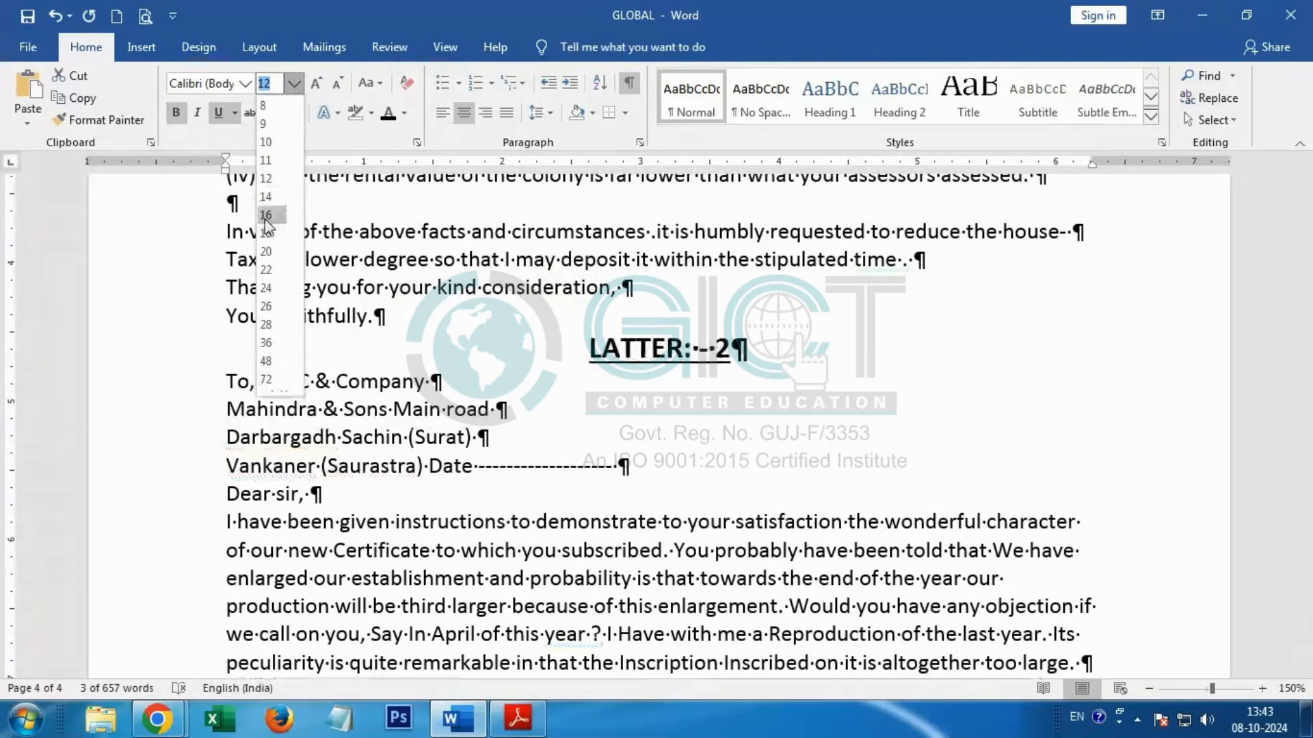
click(268, 229)
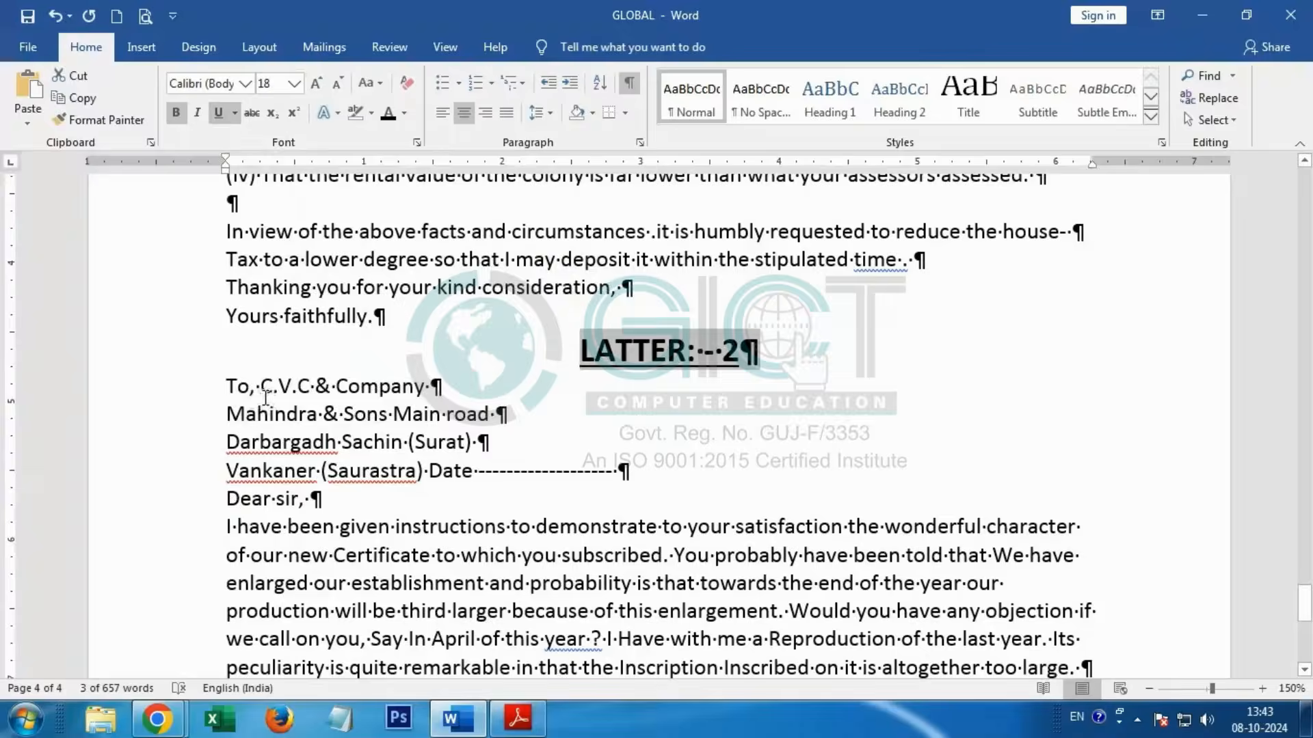
Step: Check the LATTER: - 2 address layout in the practice book PDF and place the cursor before C.V.C & Company in the Word document
key(alt+Tab)
scroll(512, 385, down, 10)
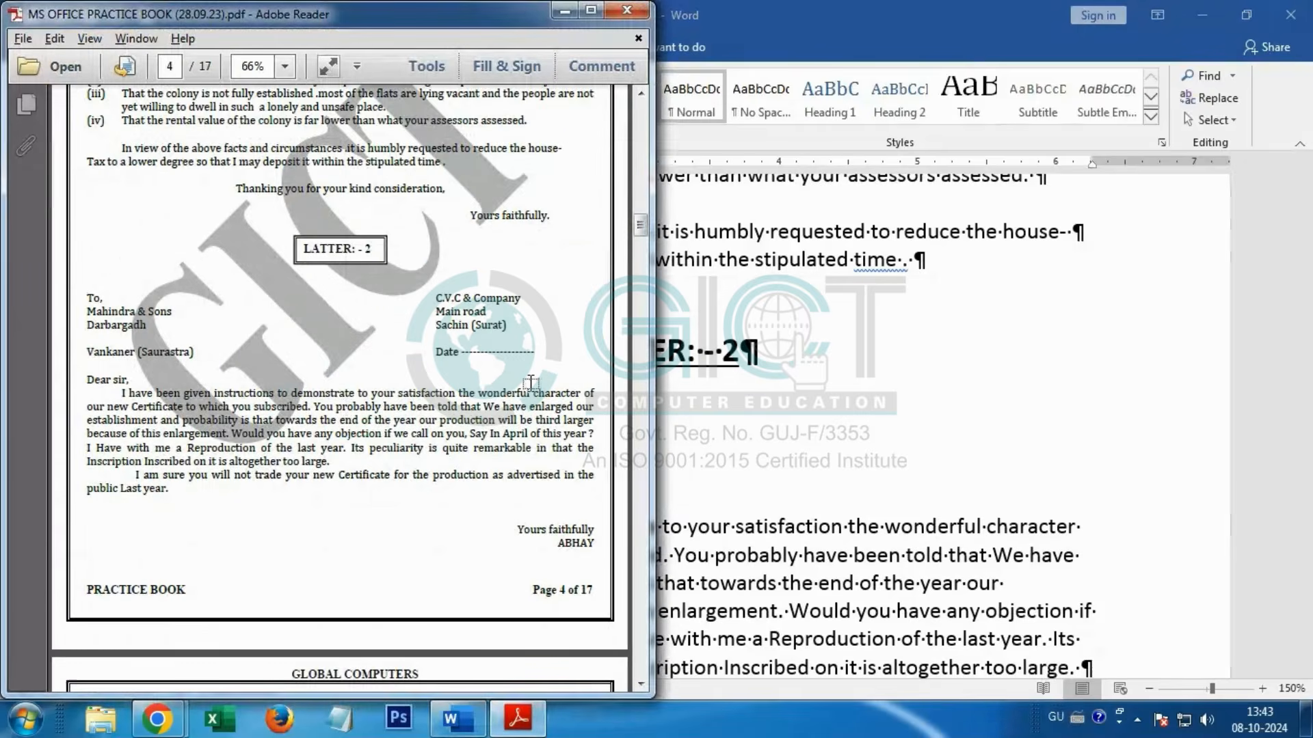
key(alt+Tab)
scroll(313, 406, up, 1)
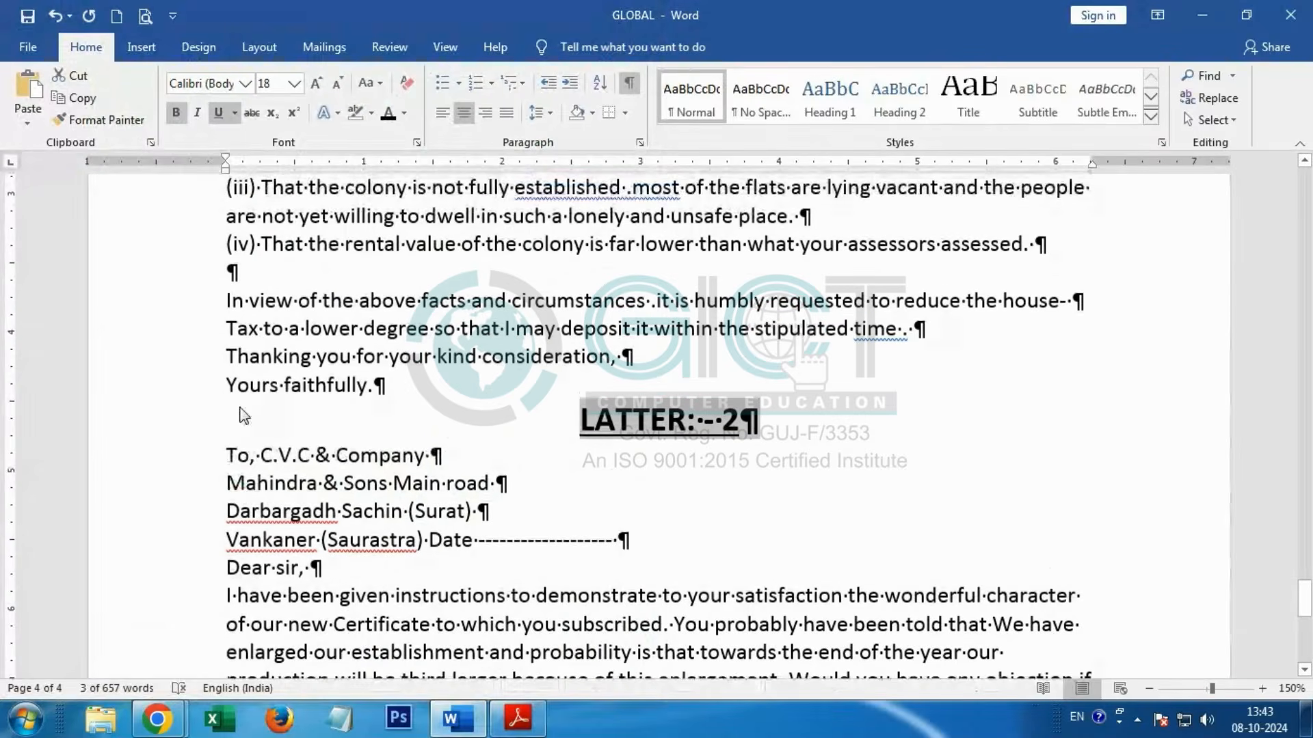
click(262, 456)
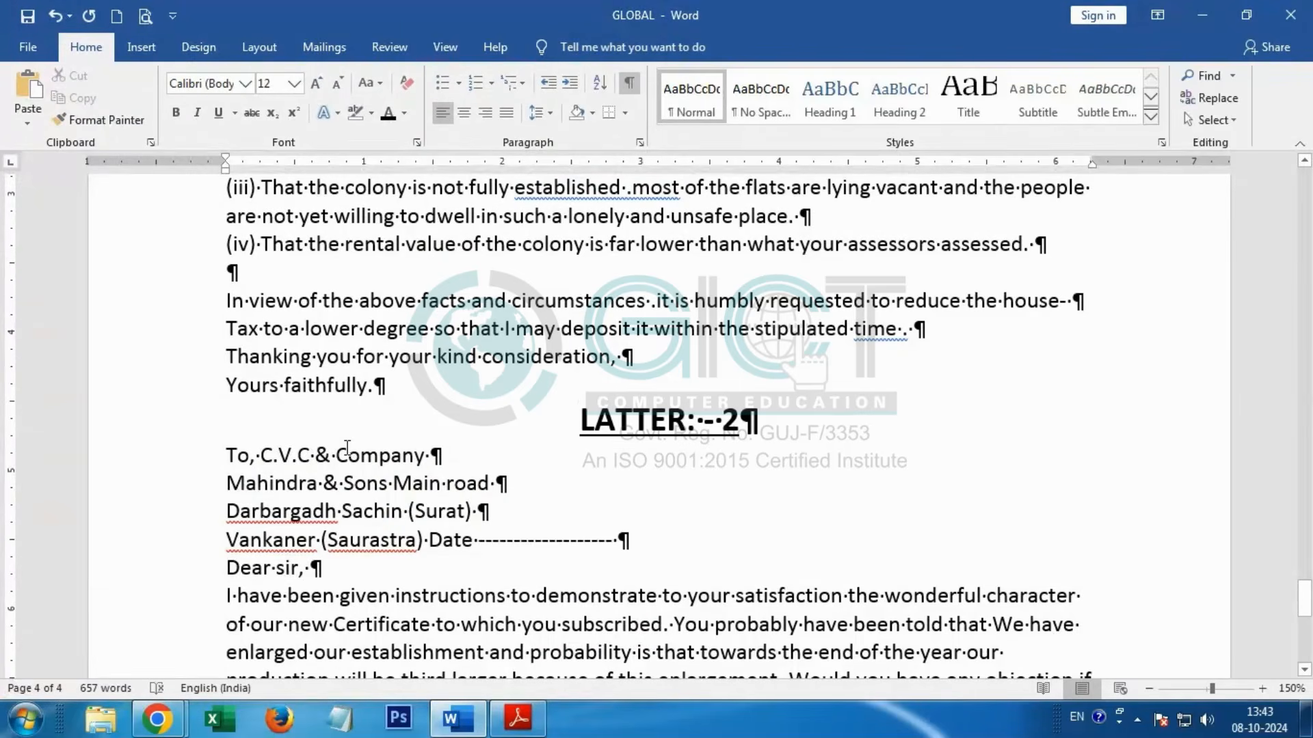
Step: Push C.V.C & Company on the To line of LATTER: - 2 to the 5-inch mark with tab spacing
key(BackSpace)
key(Tab)
key(Tab)
key(Tab)
key(Tab)
key(Tab)
key(Tab)
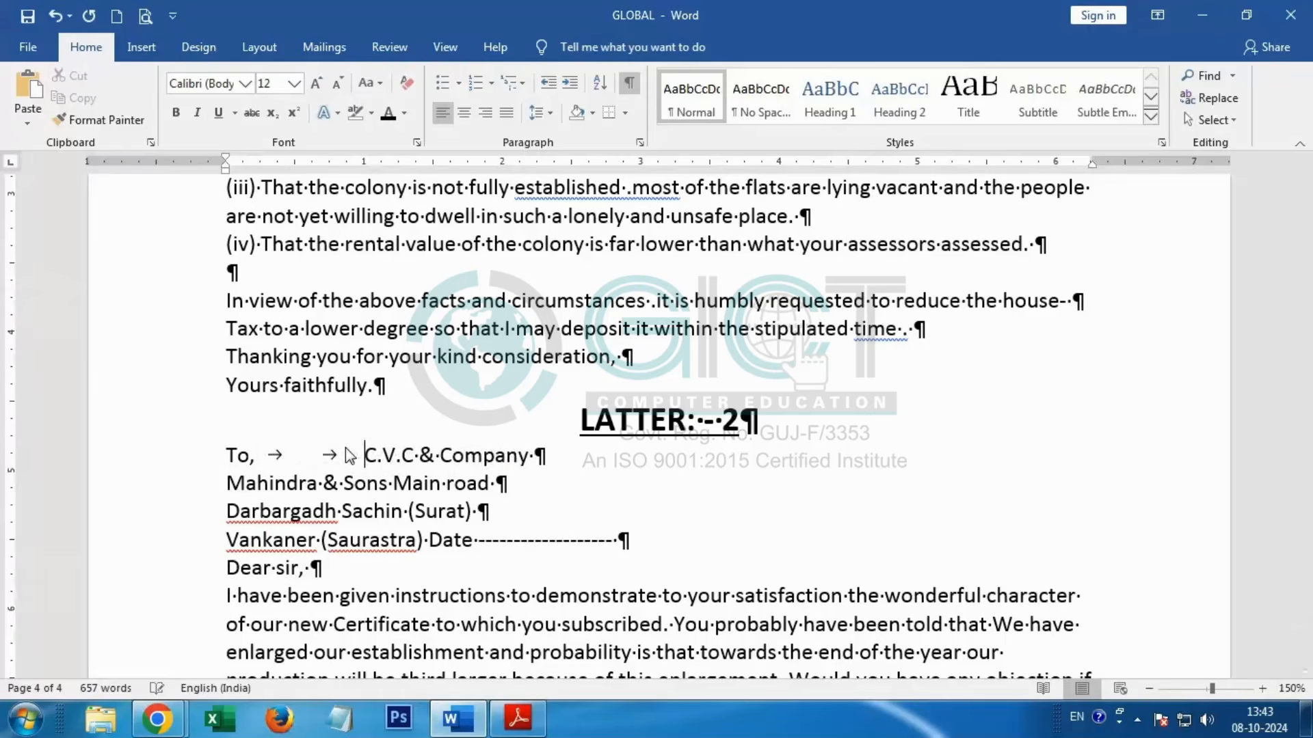
key(Tab)
key(Tab)
key(Tab)
key(Tab)
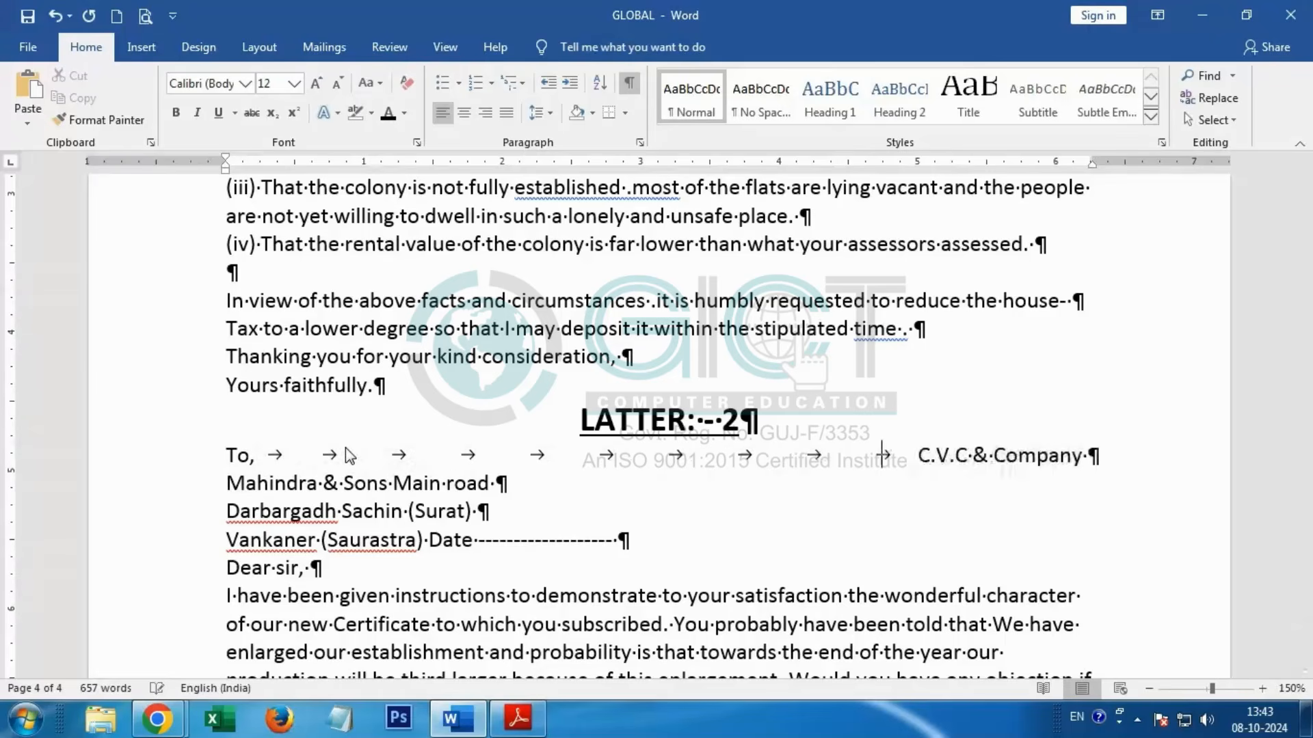
Step: Align Main road and Sachin (Surat) under C.V.C & Company at the 5-inch mark with tab spacing
click(394, 488)
key(Tab)
key(Tab)
key(Tab)
key(Tab)
key(Tab)
key(Tab)
key(Tab)
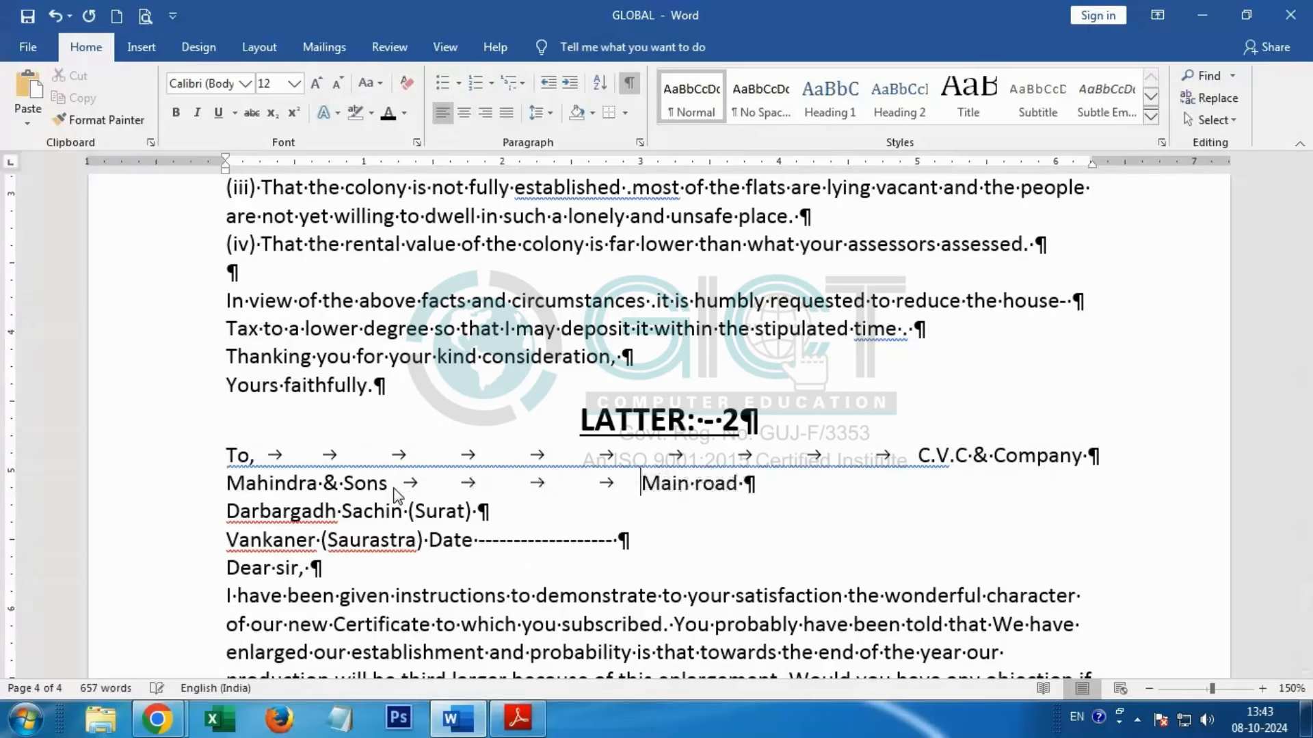
key(Tab)
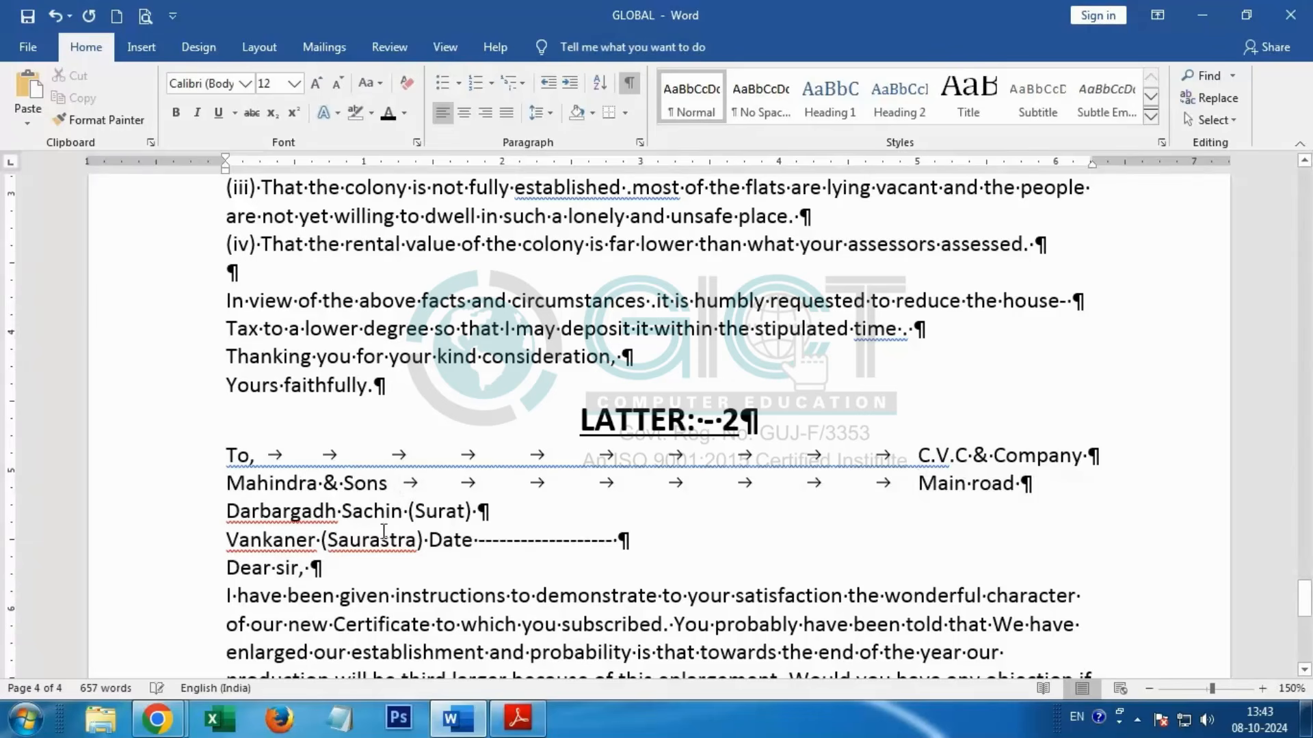
click(343, 514)
key(Tab)
key(Tab)
key(Tab)
key(Tab)
key(Tab)
key(Tab)
key(Tab)
key(Tab)
key(Tab)
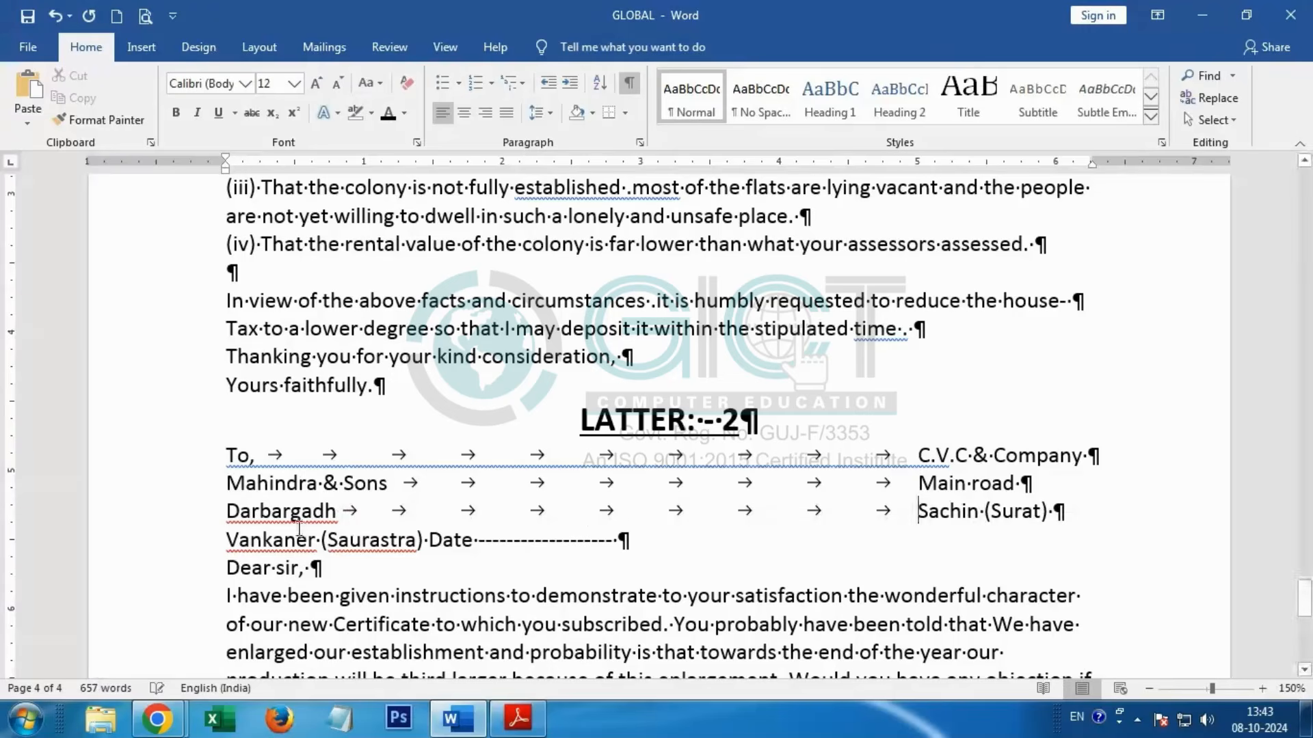
Step: Align the Date entry under Sachin (Surat) with tab spacing and delete the two dashes that wrap onto the next line
click(428, 540)
key(Tab)
key(Tab)
key(Tab)
key(Tab)
key(Tab)
key(Tab)
key(Tab)
key(Tab)
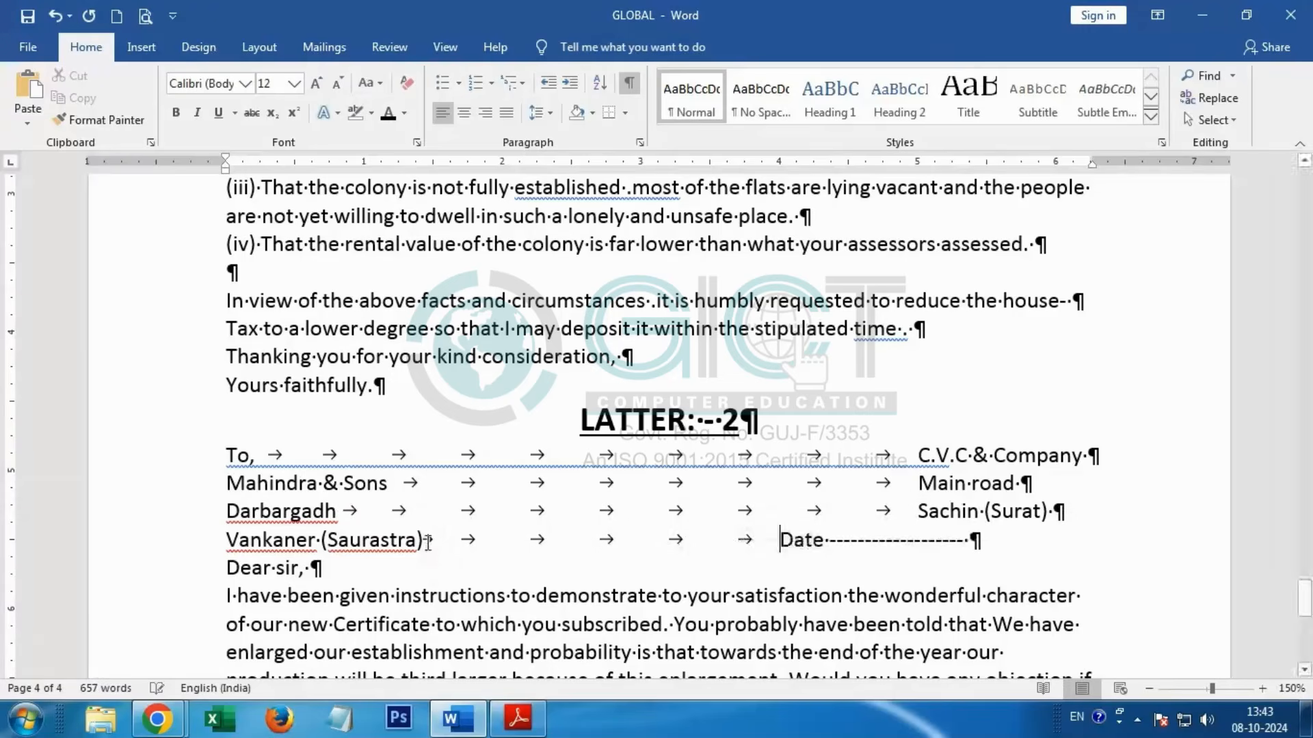
key(BackSpace)
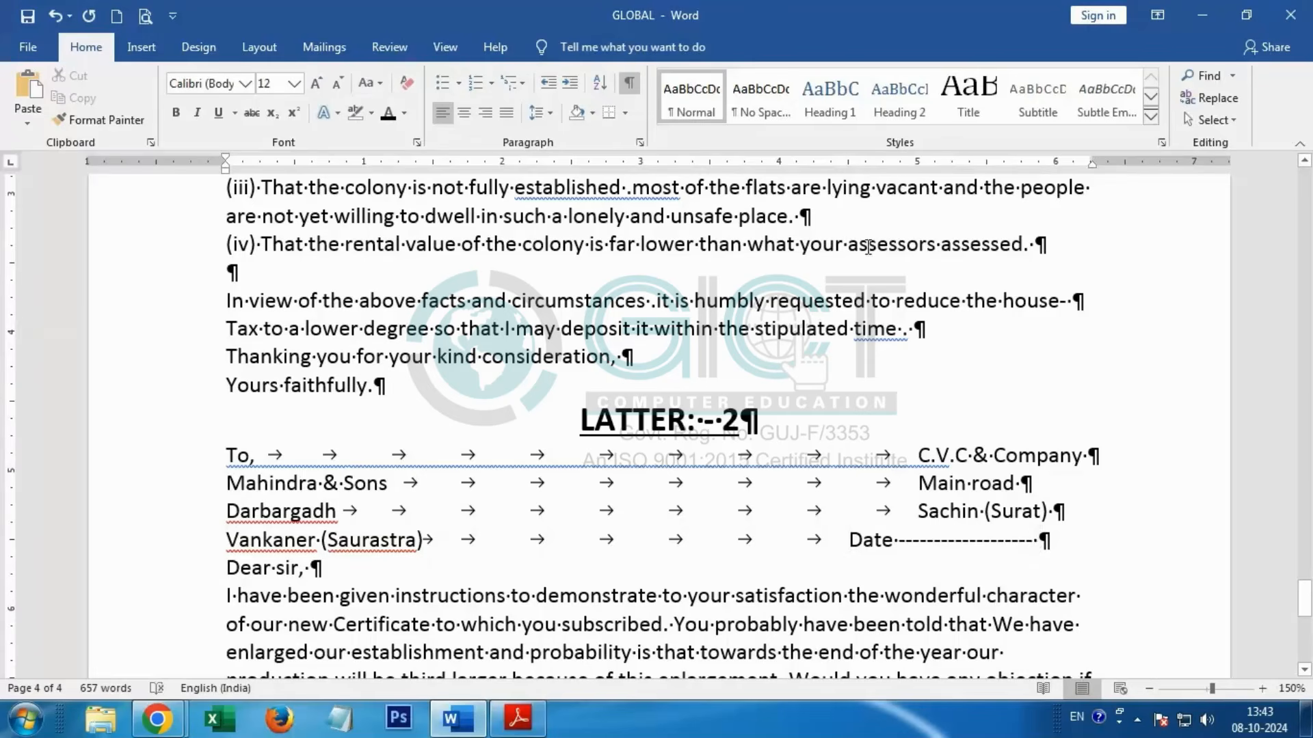
key(BackSpace)
click(847, 541)
key(Tab)
drag(278, 565, 191, 575)
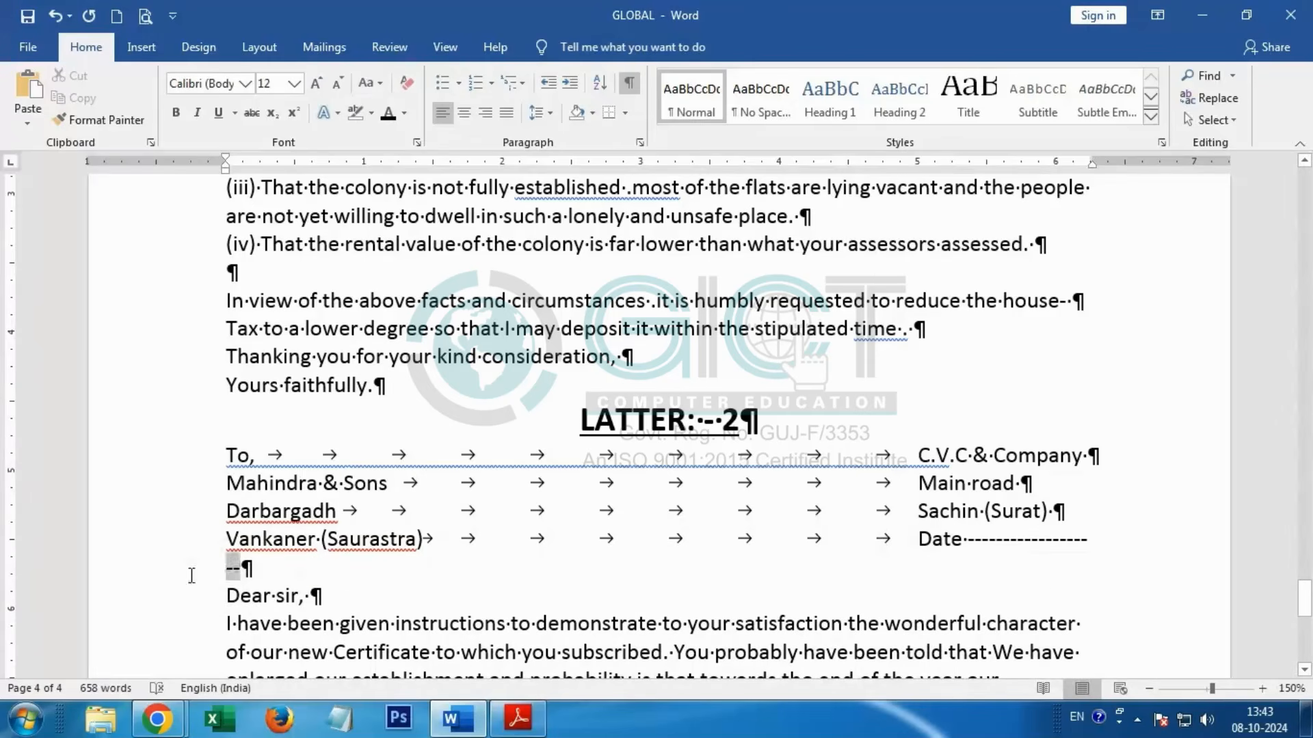
key(BackSpace)
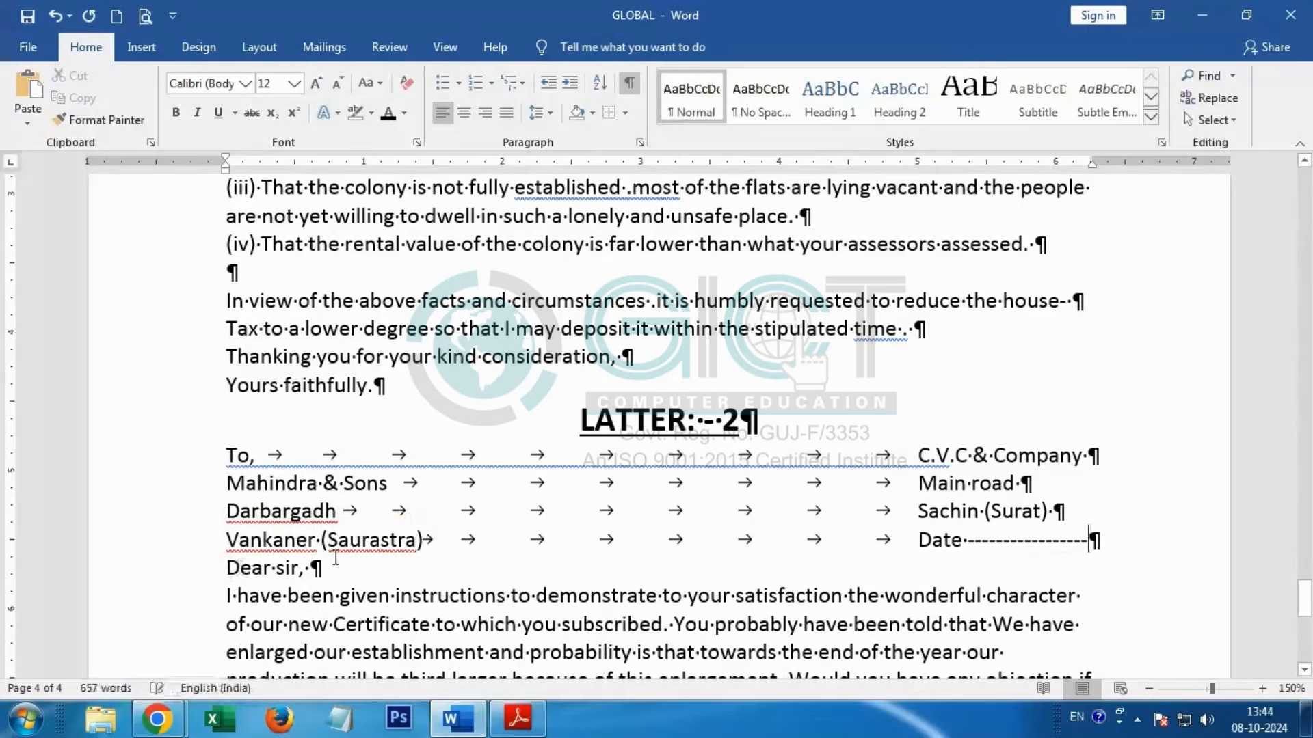
Step: Indent the first lines of the "I have been given instructions" and "I am sure" paragraphs by one tab in LATTER: - 2
scroll(571, 370, down, 1)
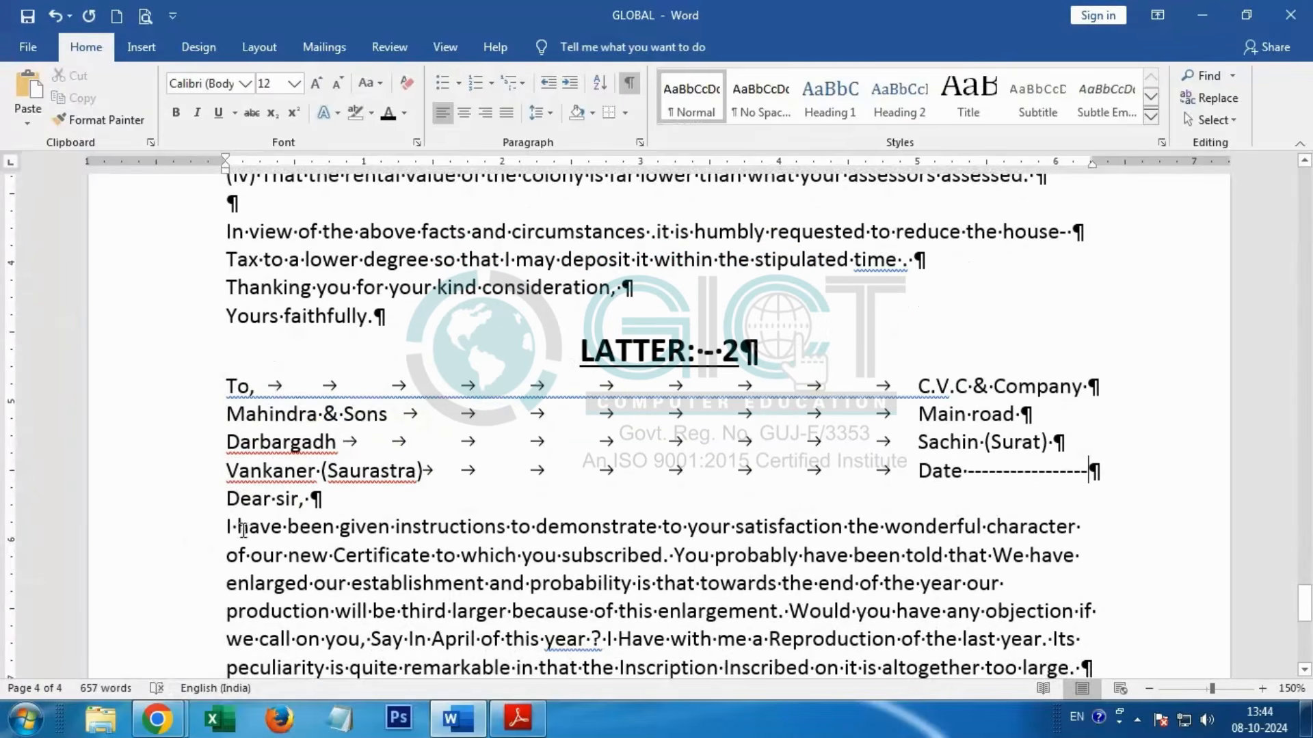
key(Tab)
scroll(372, 514, down, 3)
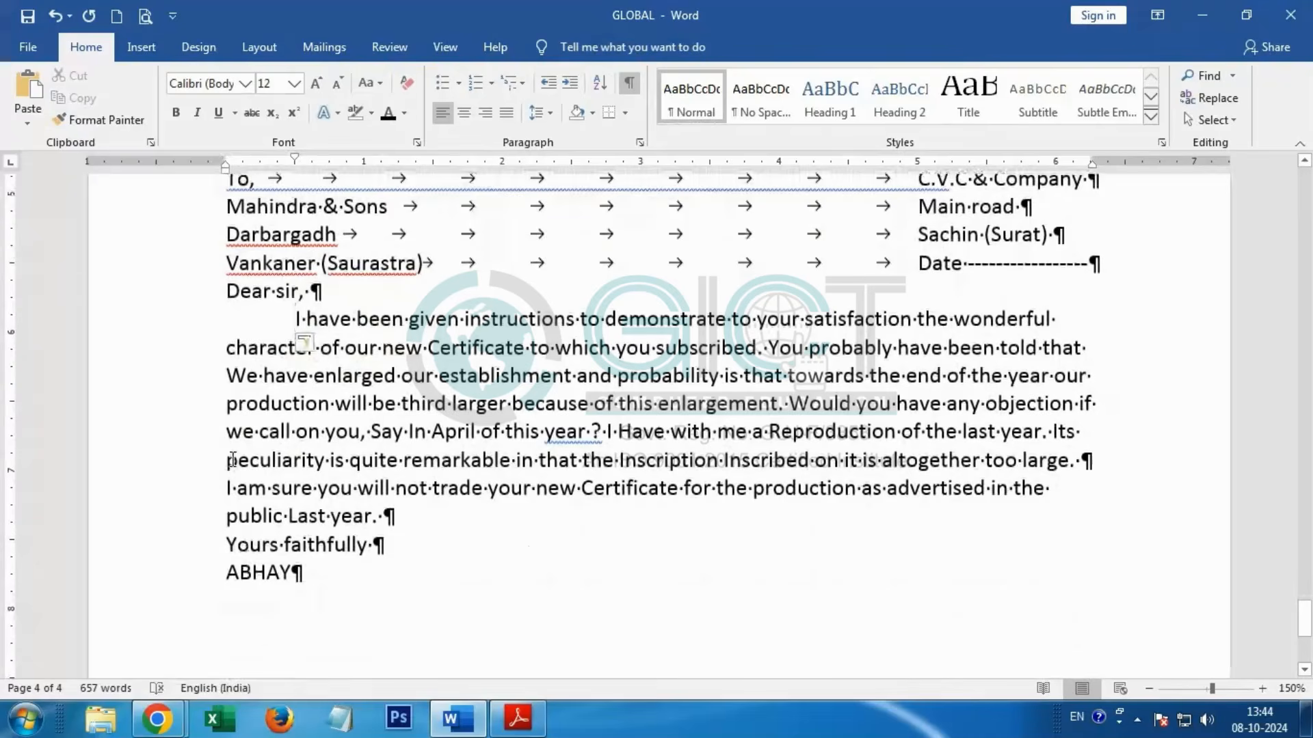
key(alt+Tab)
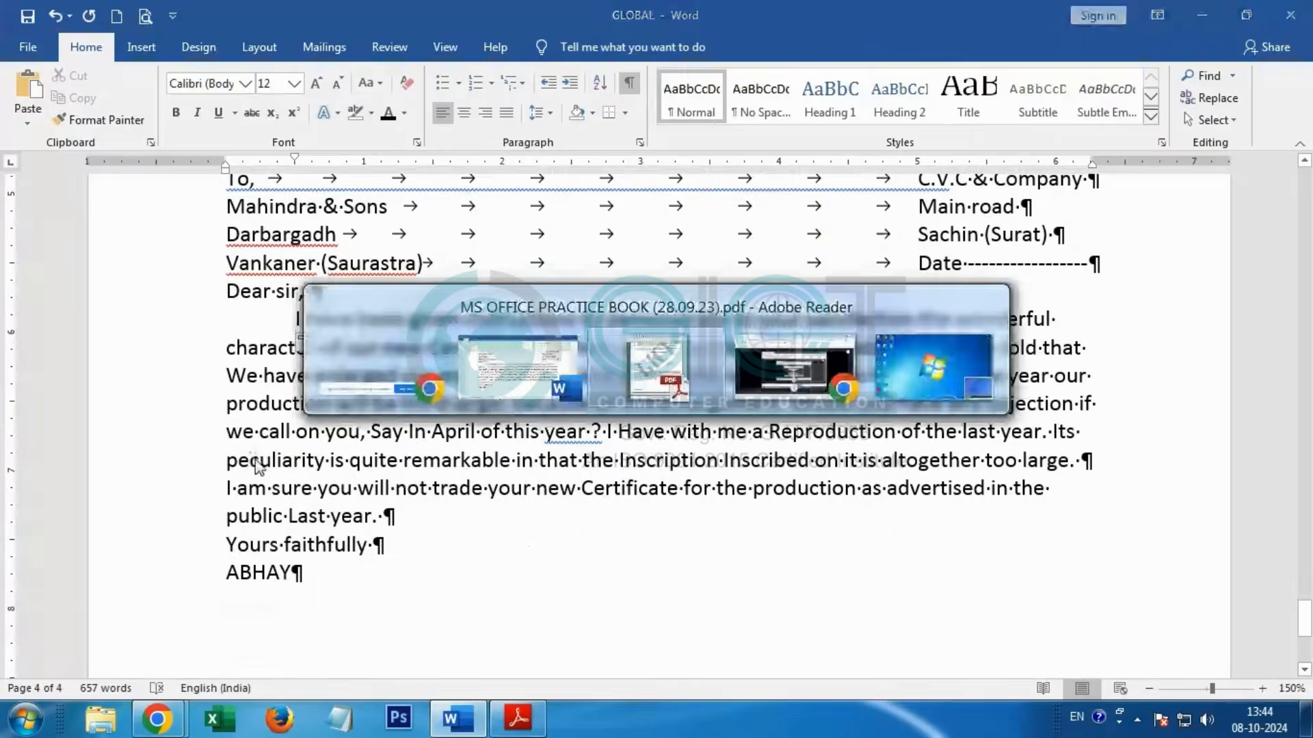
key(alt+Tab)
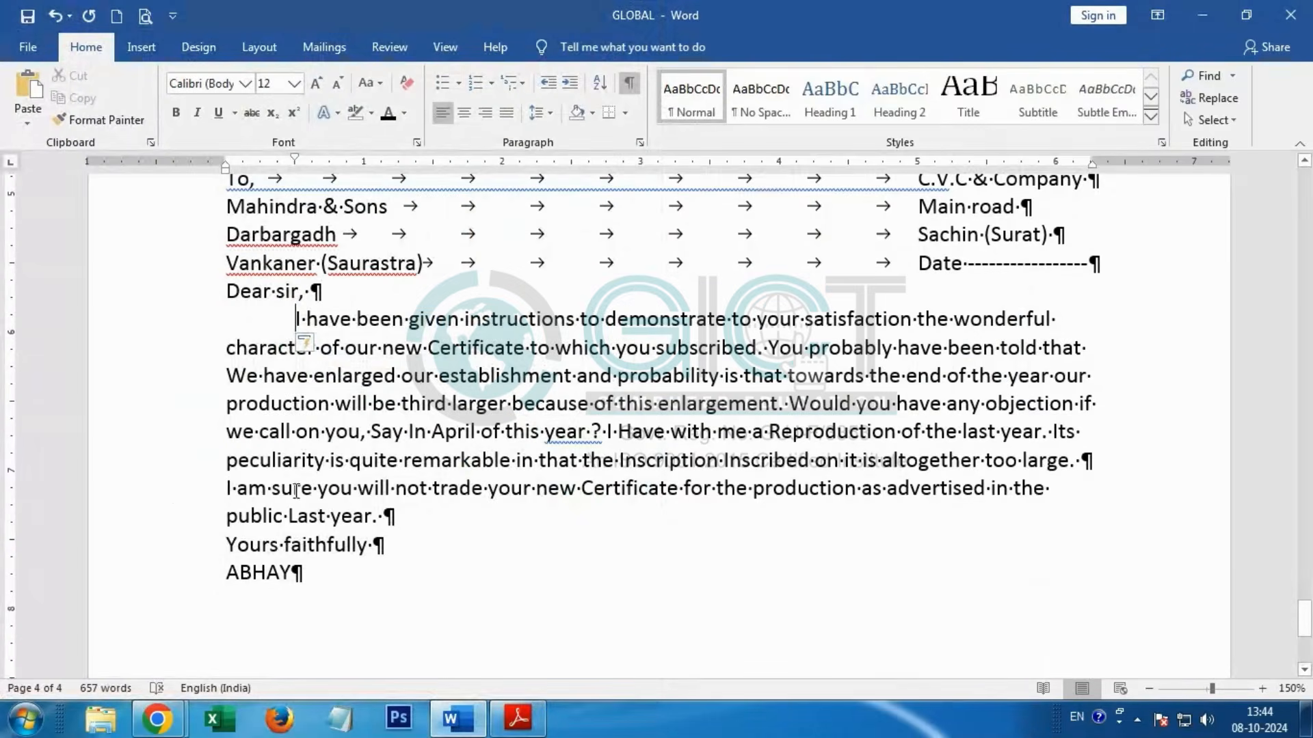
click(226, 488)
key(Tab)
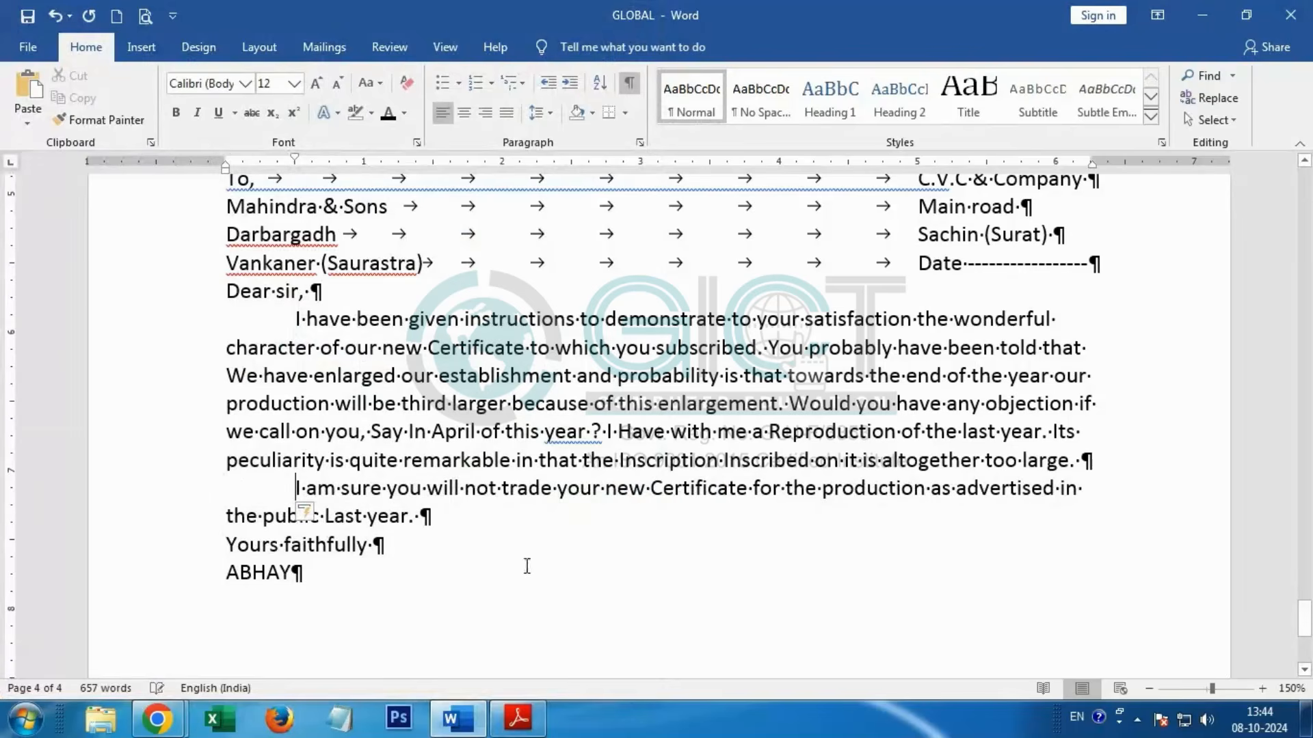
Step: Review the formatting from the APPLICATION page through the end of LATTER: - 2 and minimize the Word window
scroll(540, 560, up, 3)
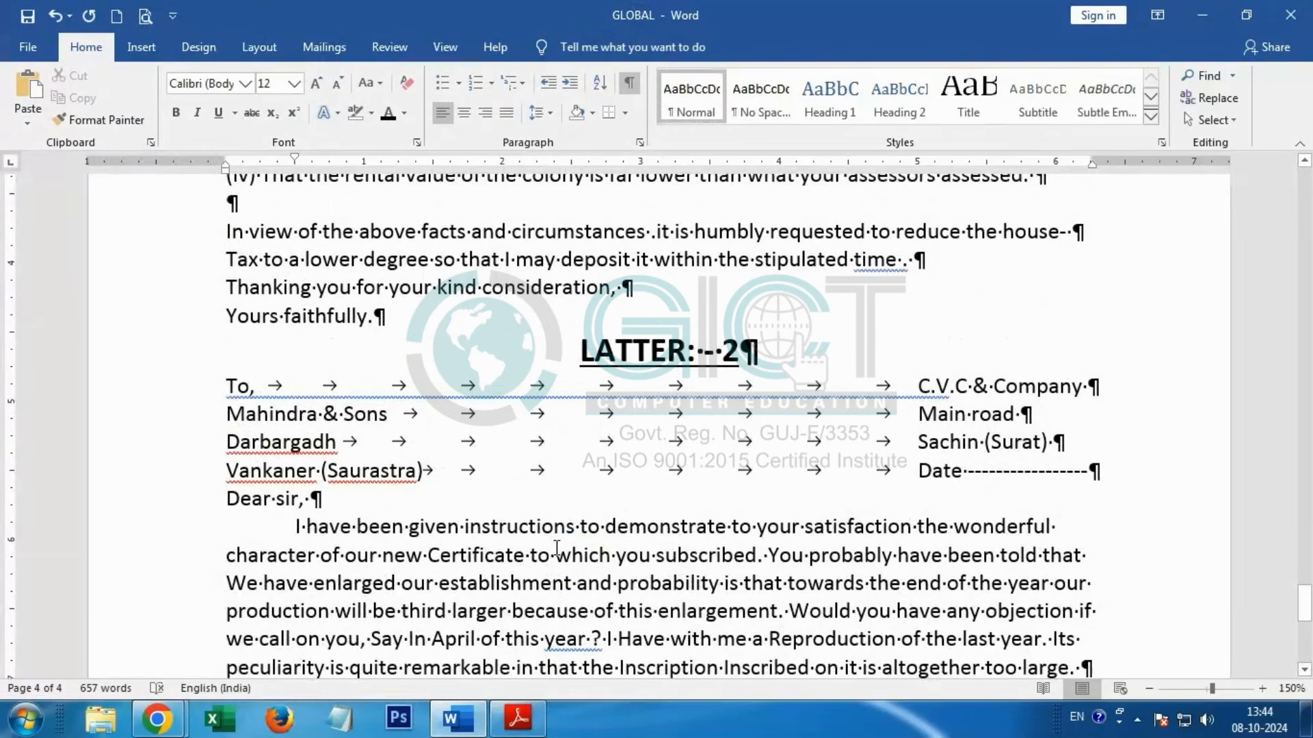
scroll(557, 547, up, 15)
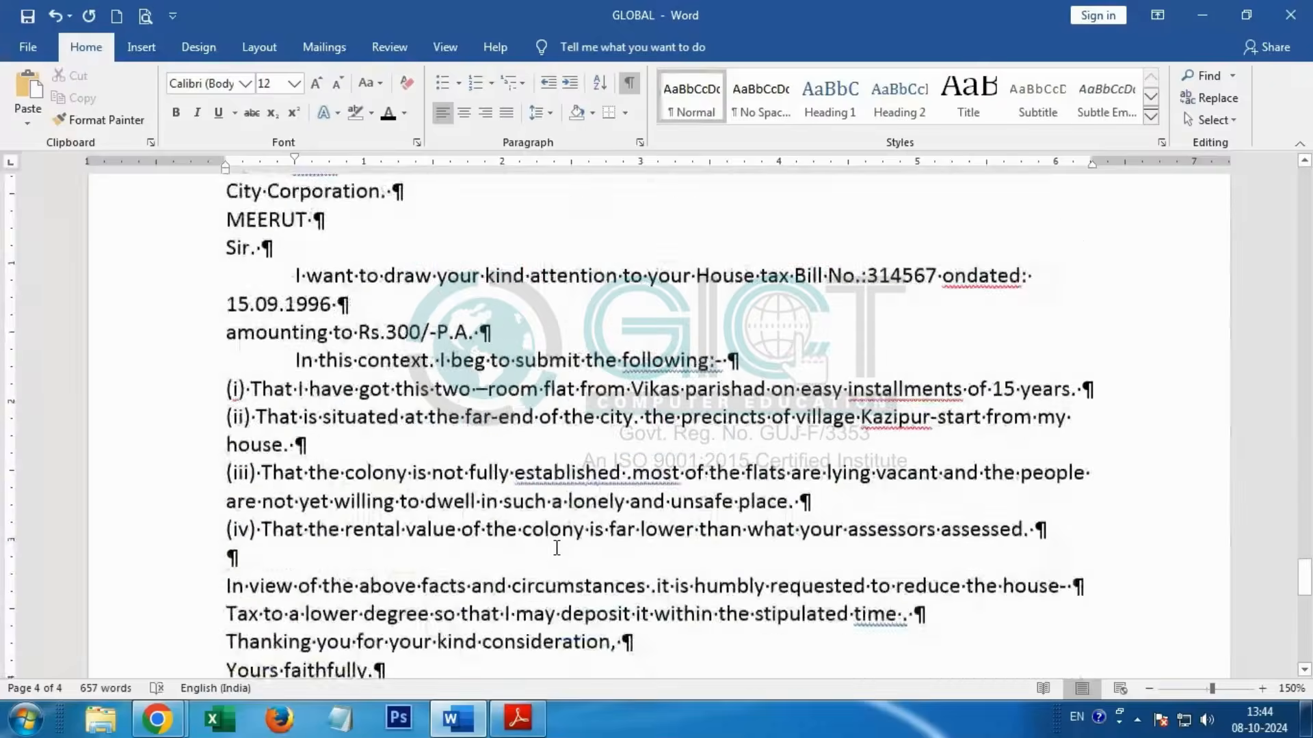
scroll(557, 547, up, 15)
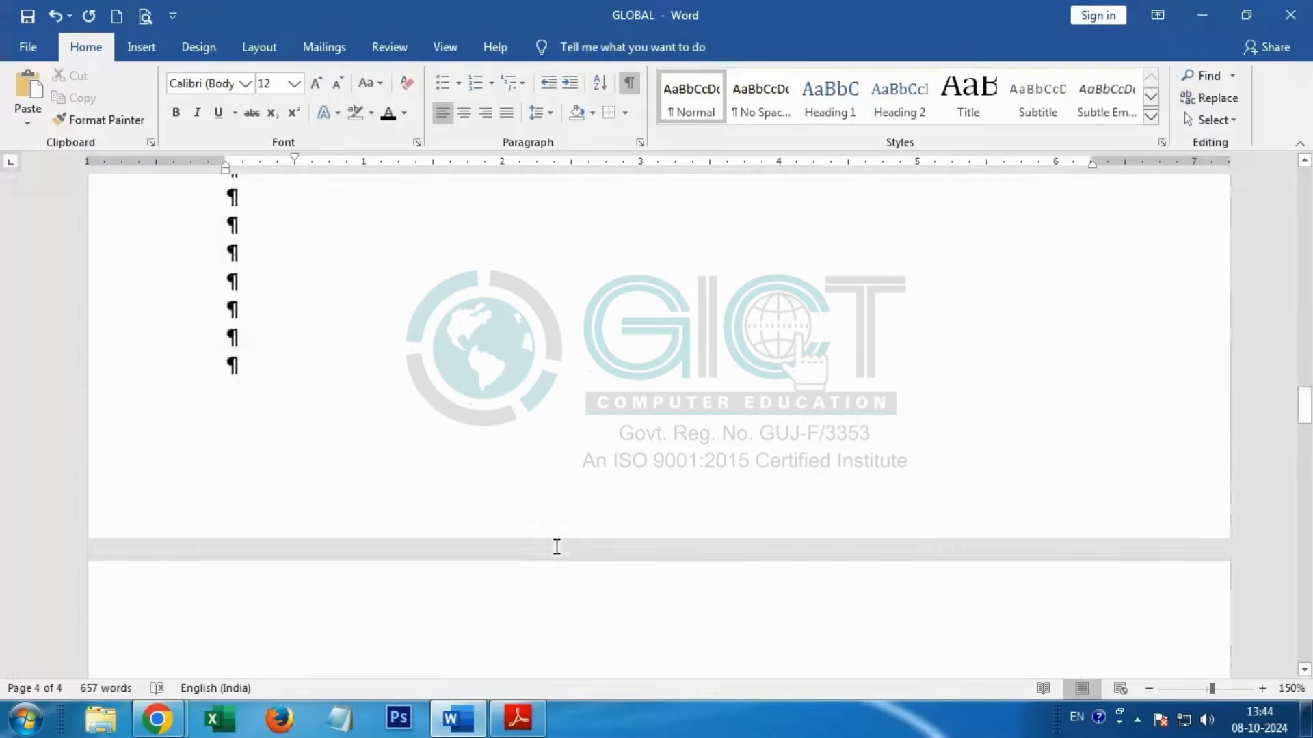
scroll(557, 540, down, 15)
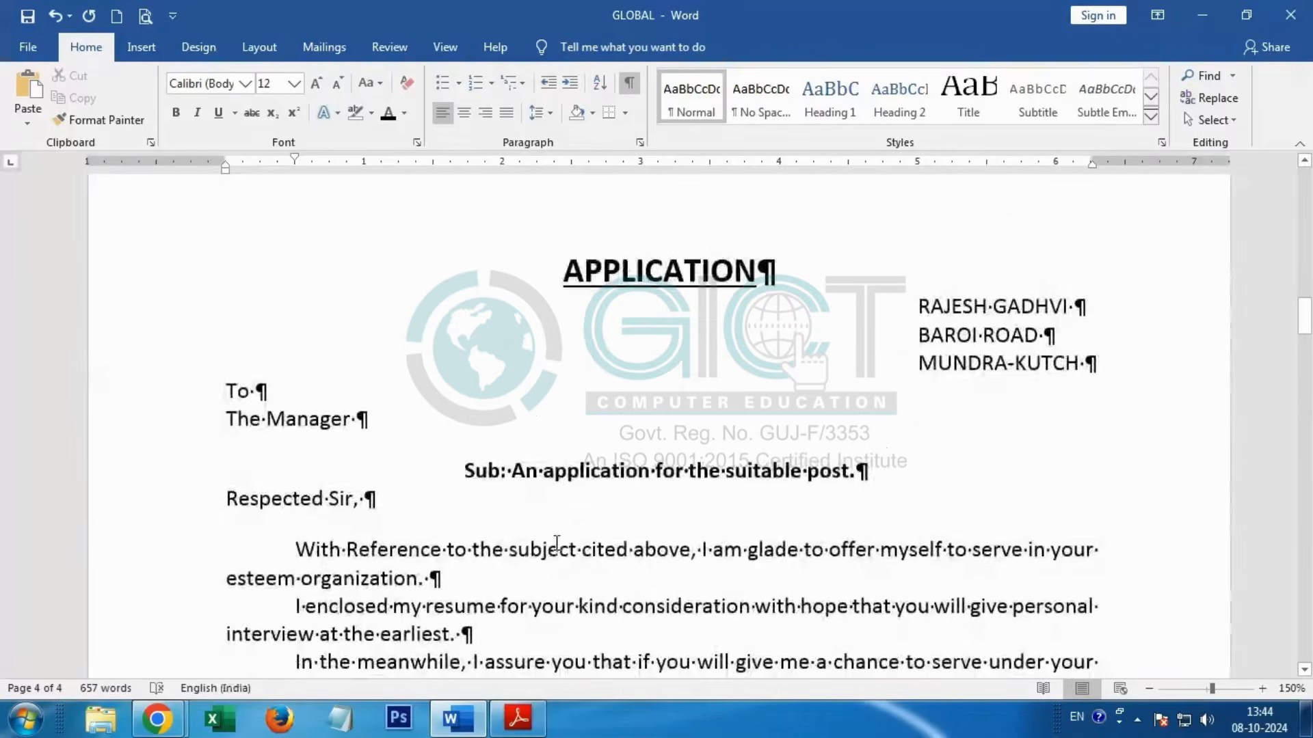
scroll(557, 520, down, 15)
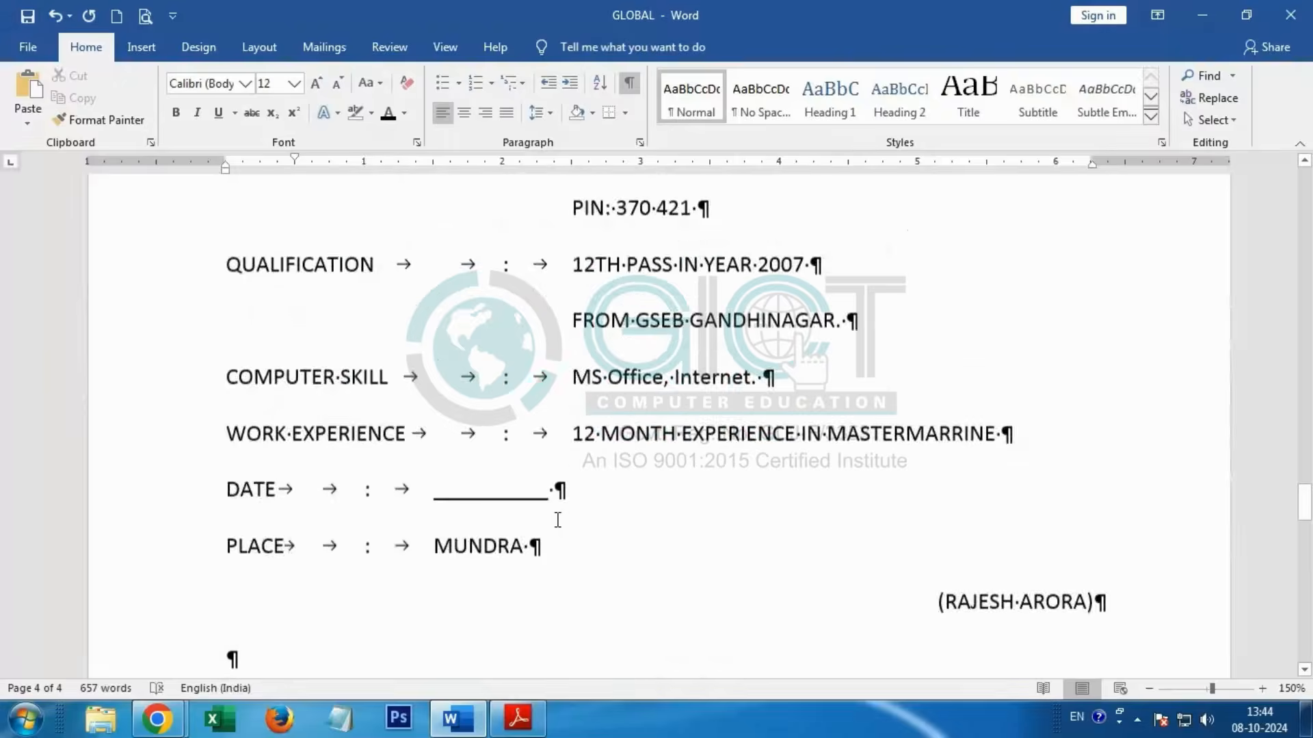
scroll(565, 516, down, 3)
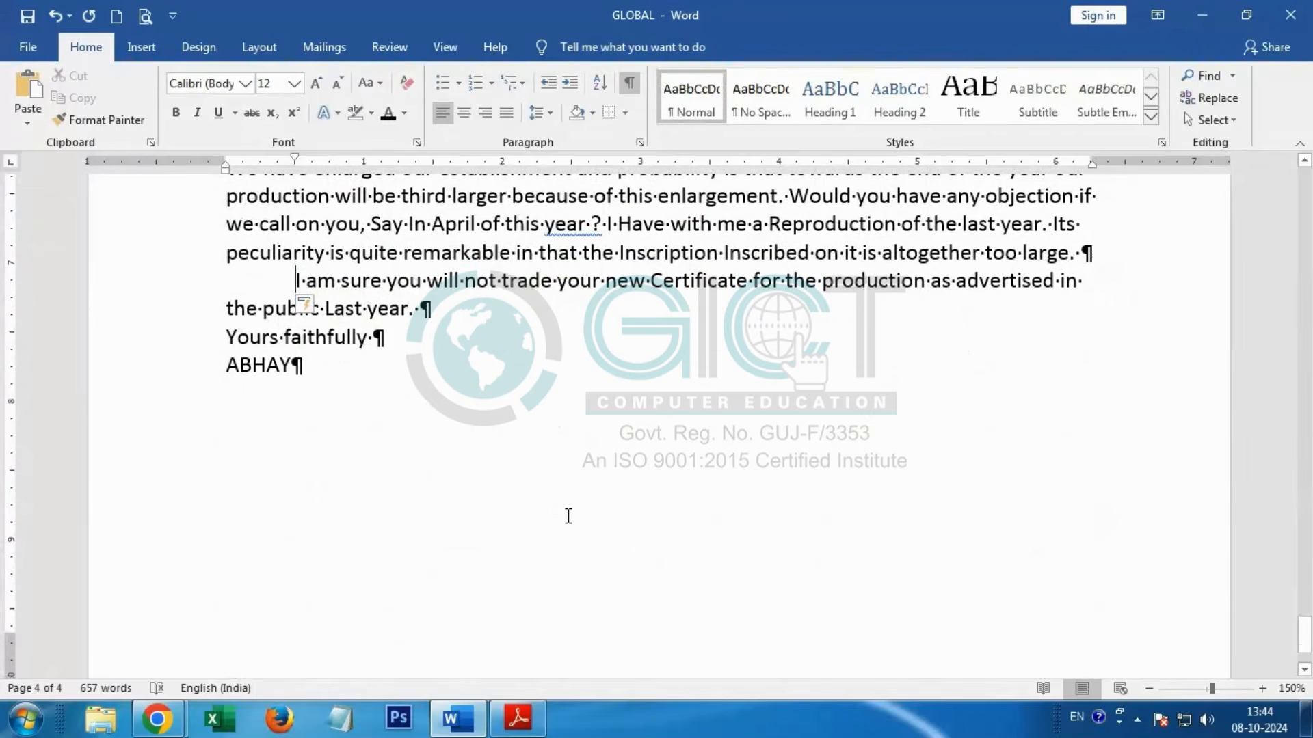
scroll(568, 516, up, 5)
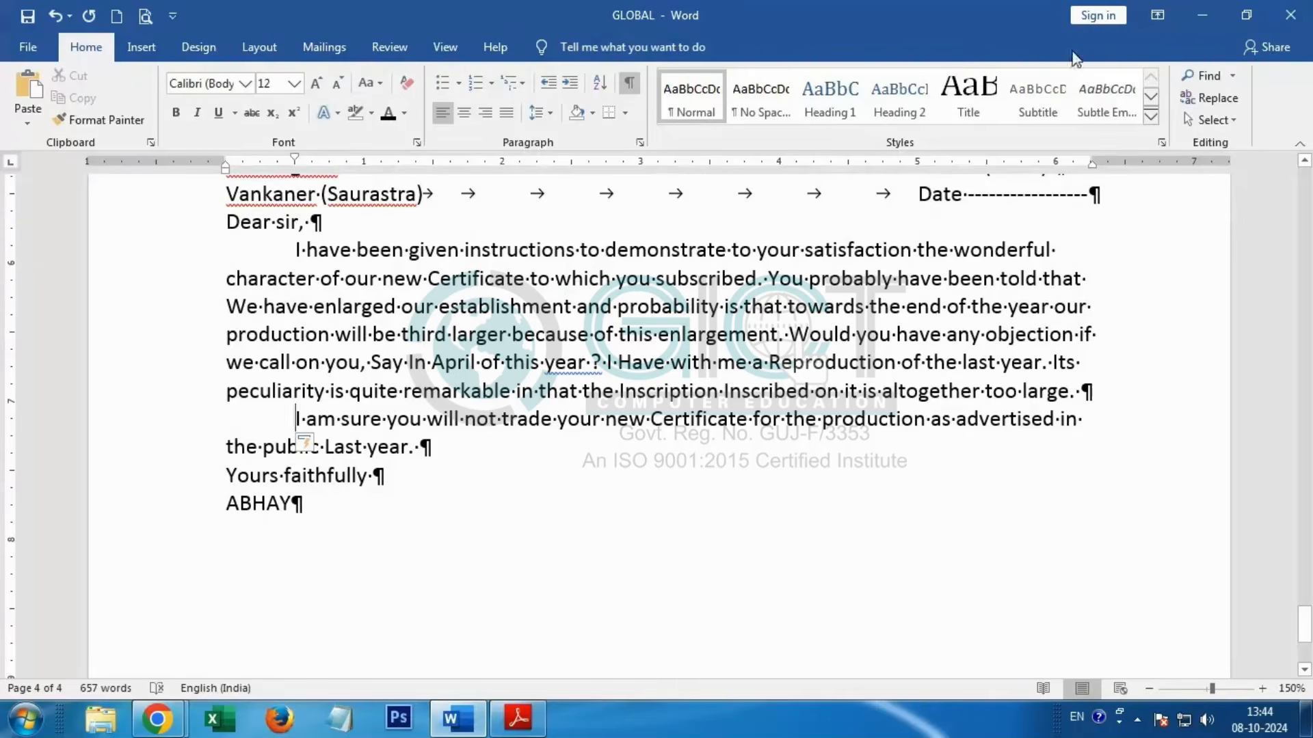
click(1202, 15)
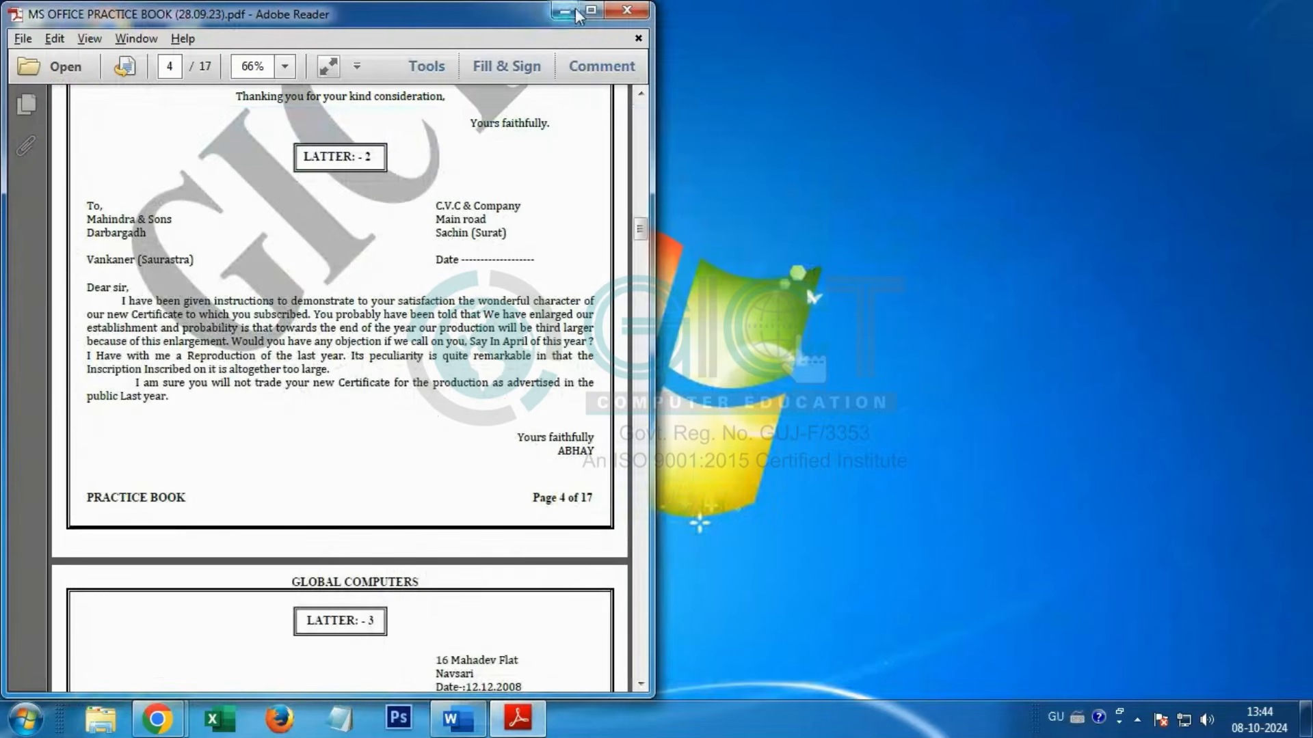